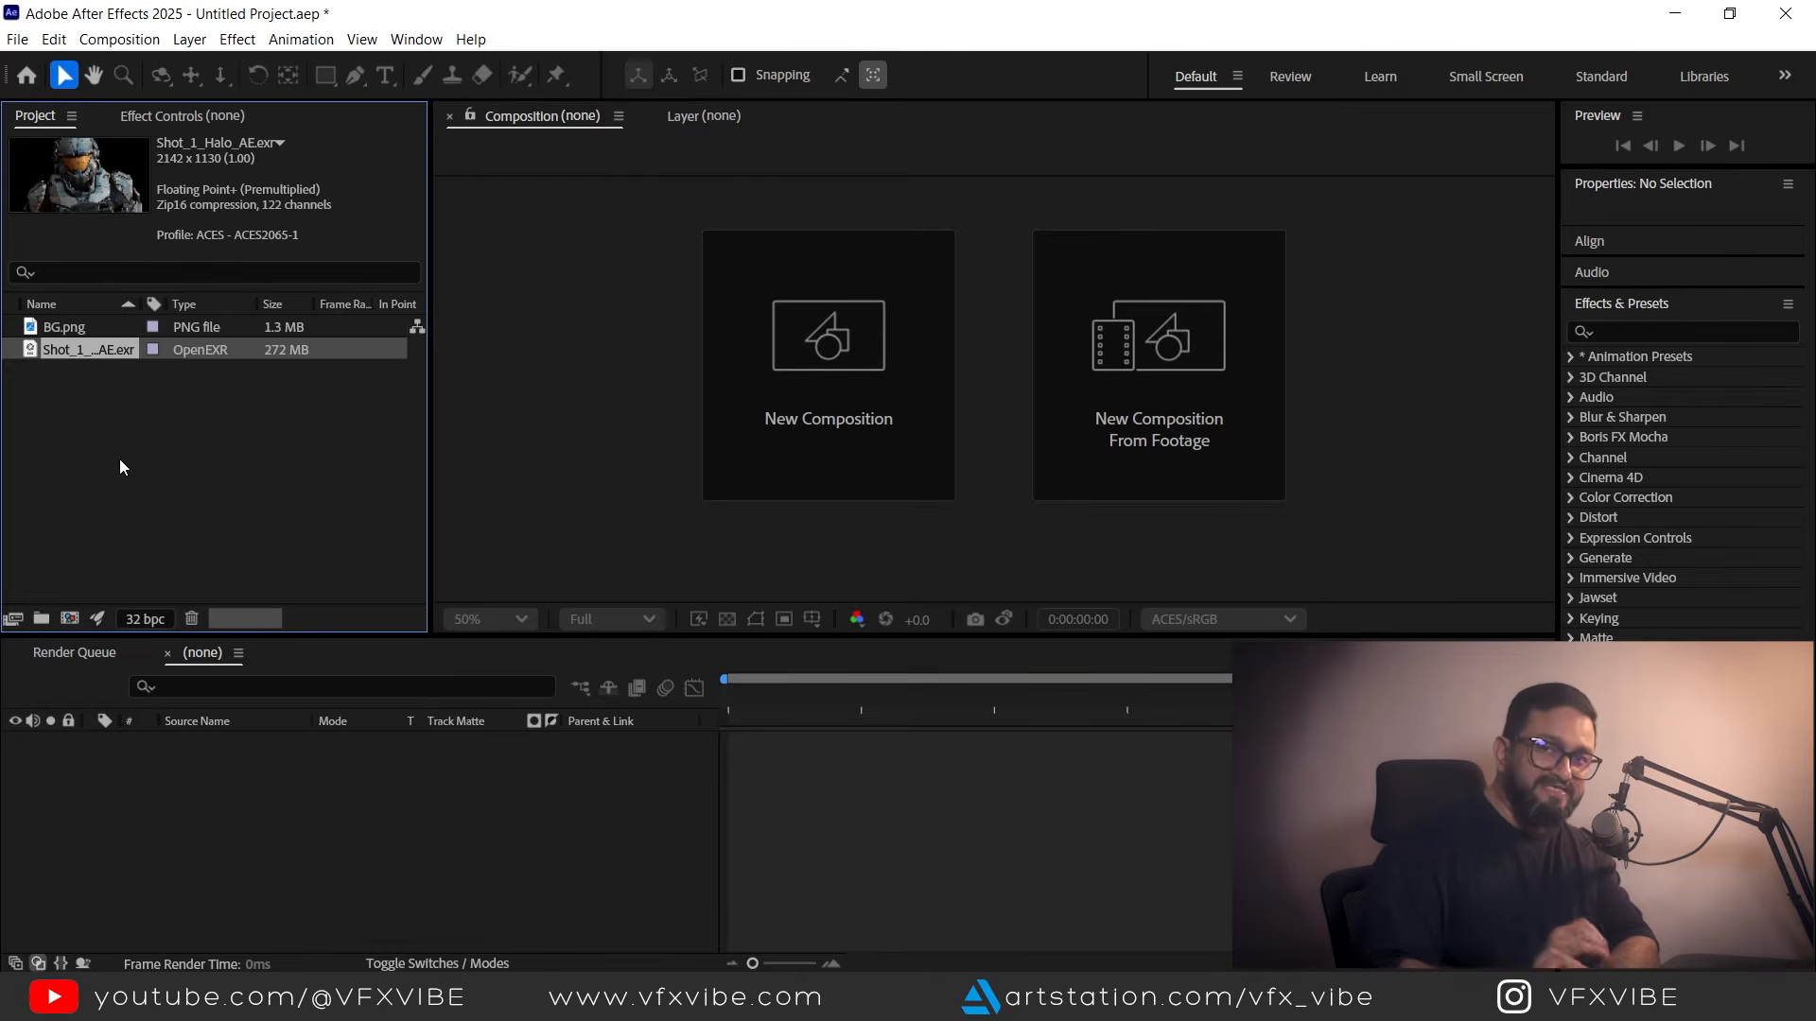
In the project's color settings, change the color engine to OCIO color managed and accept the change.
{"action": "left_click", "coordinate": [275, 460]}
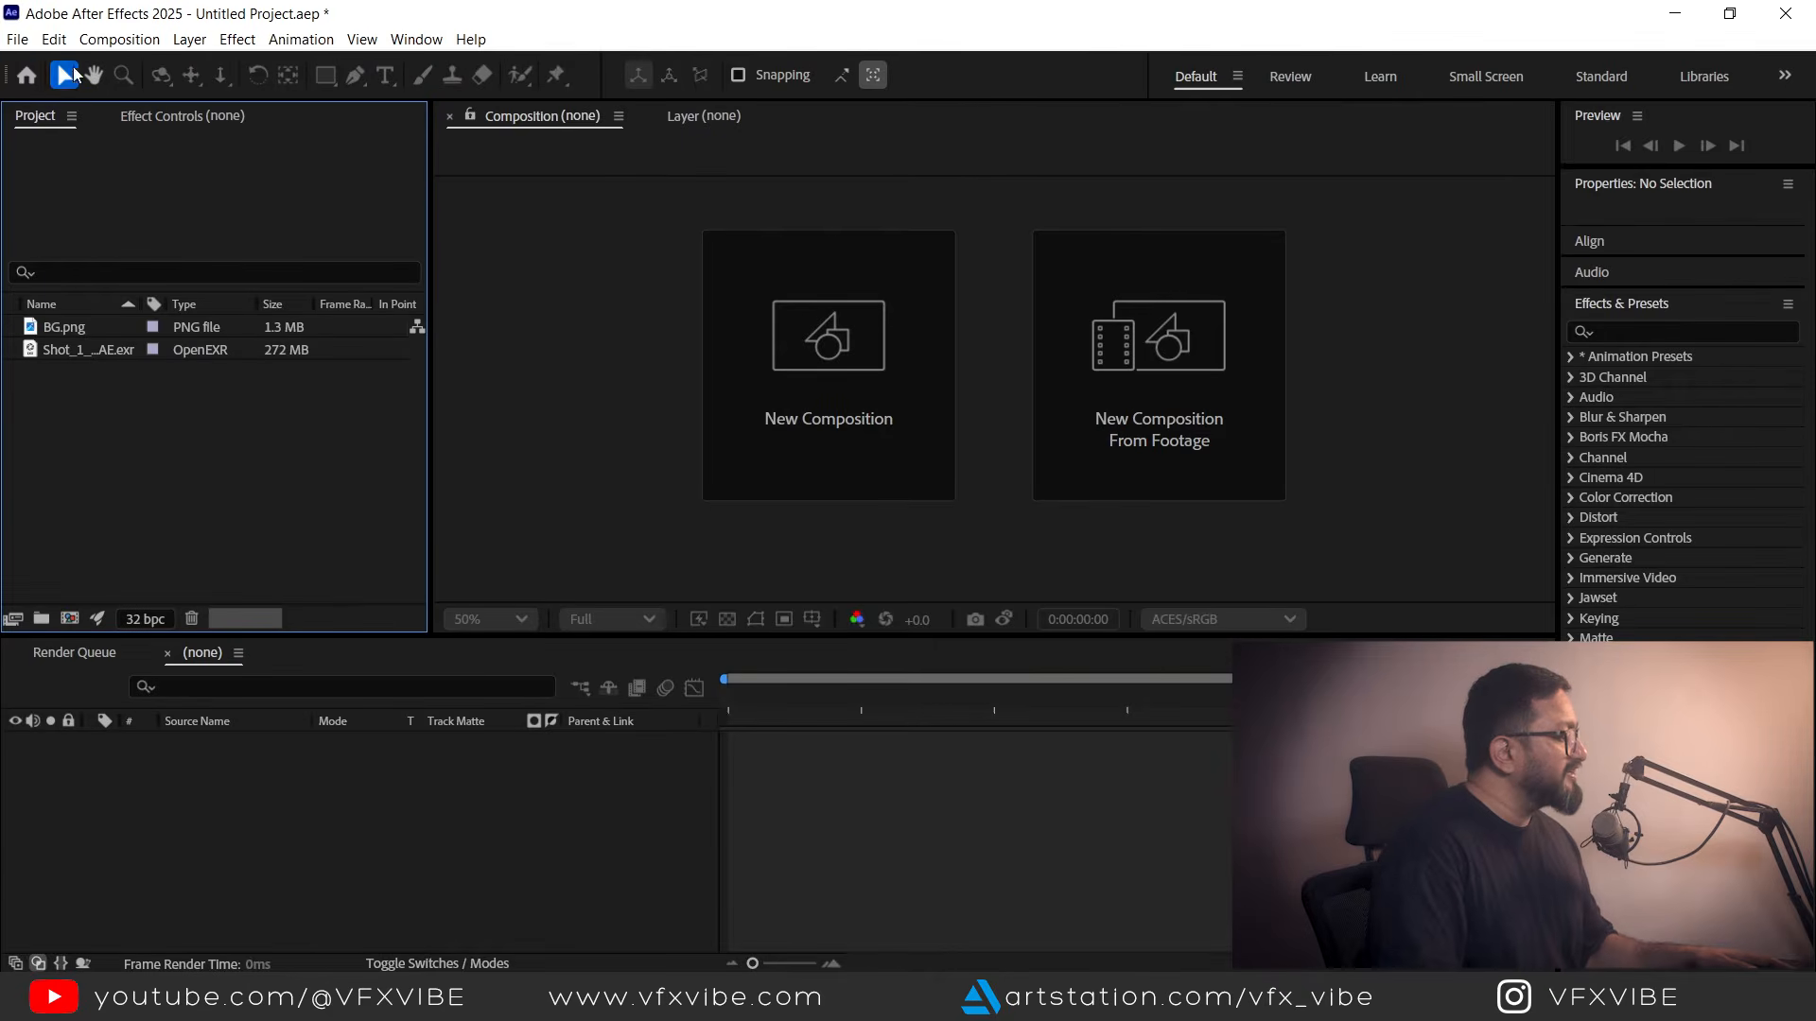
{"action": "left_click", "coordinate": [18, 40]}
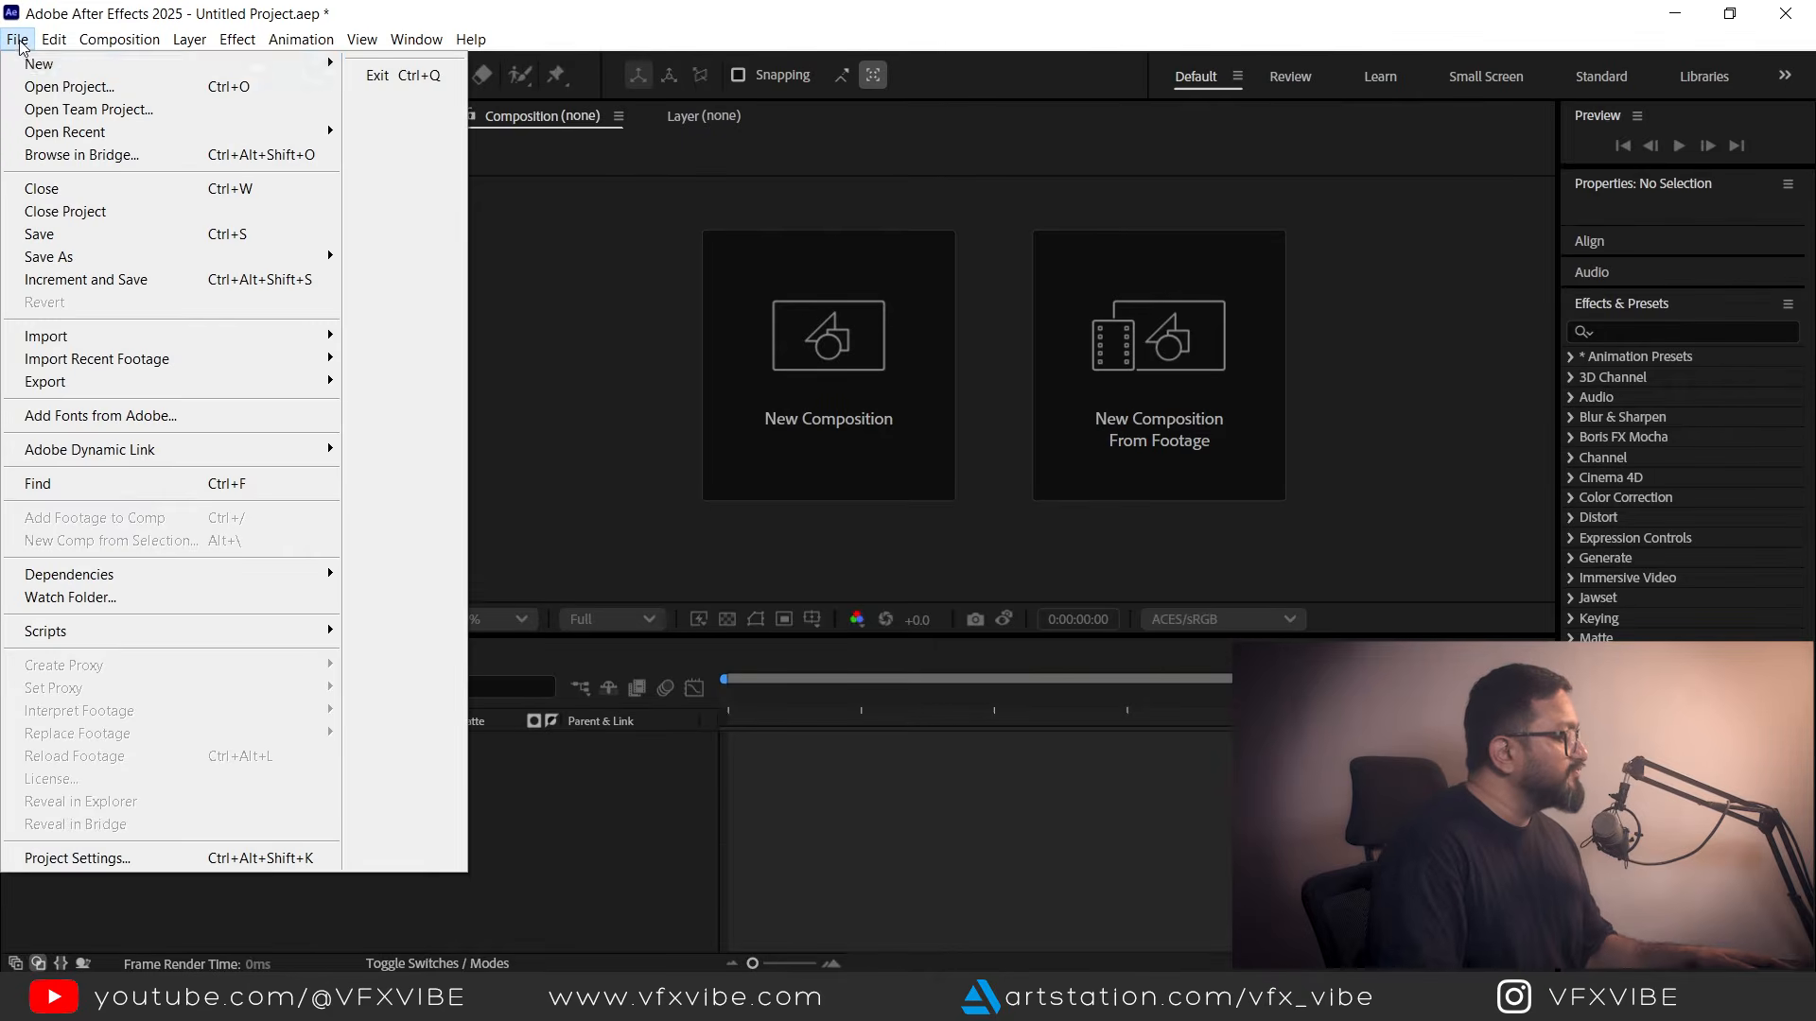
{"action": "left_click", "coordinate": [164, 859]}
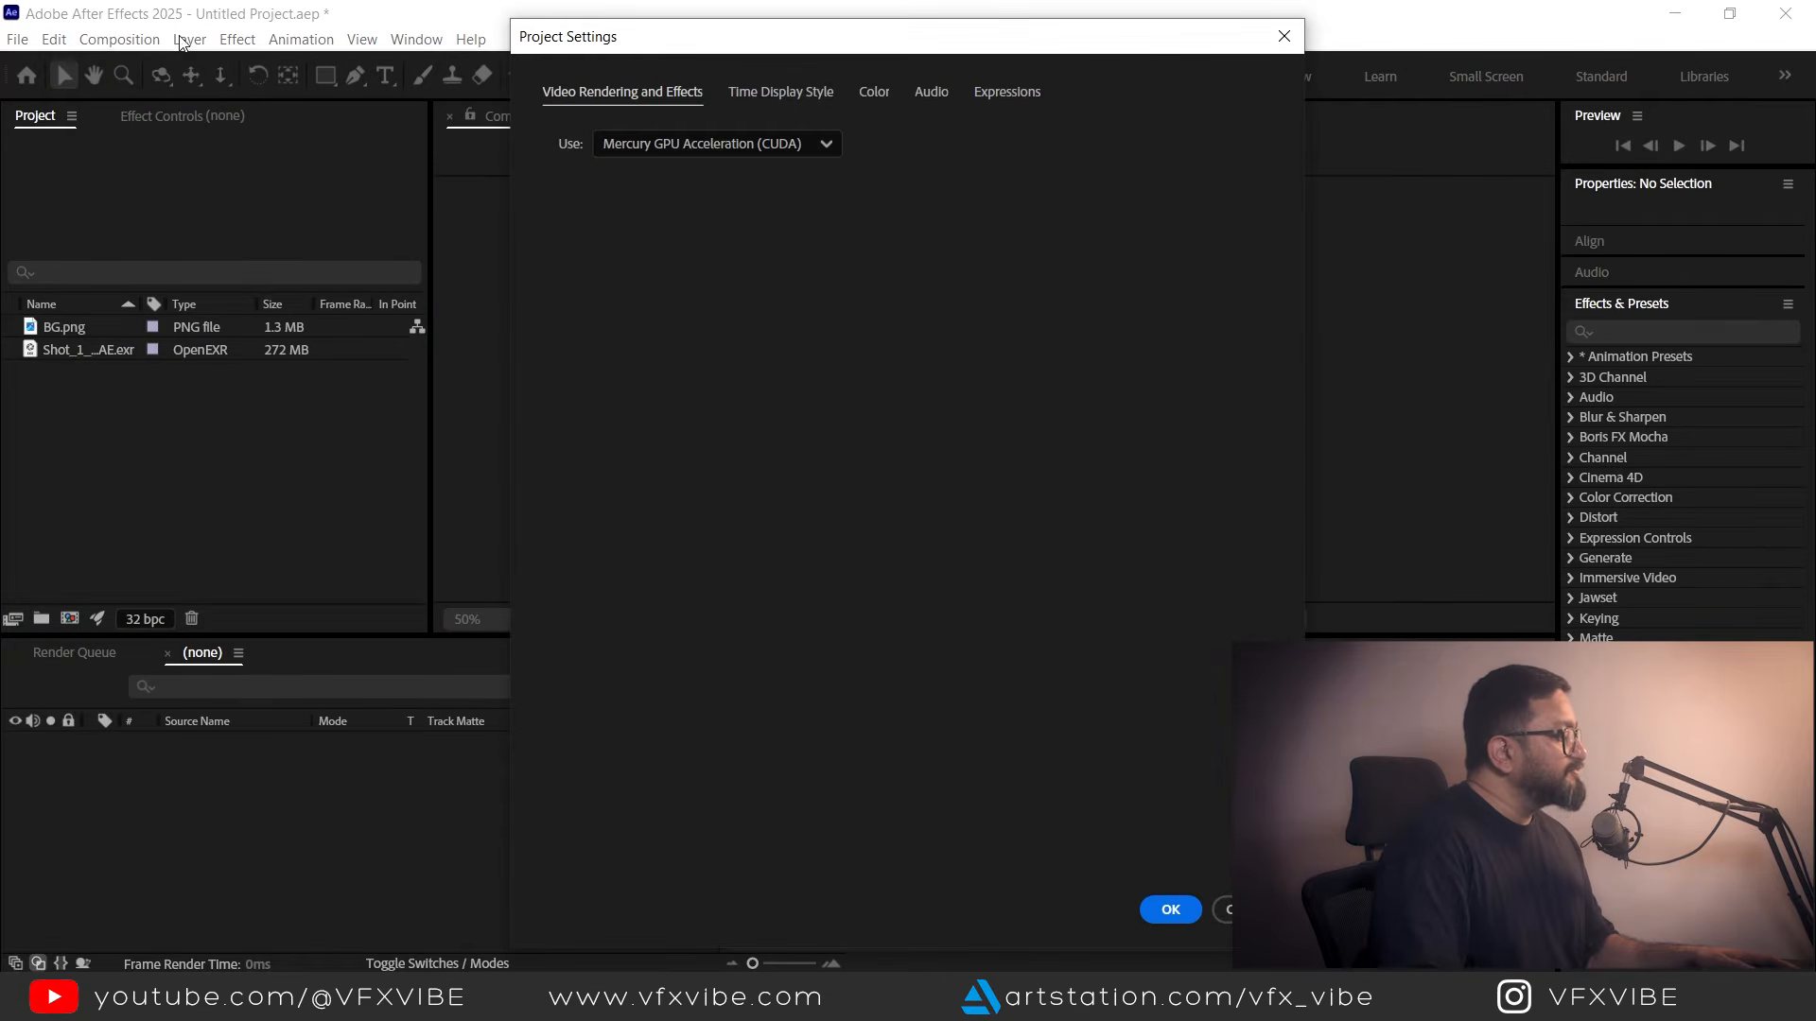
{"action": "left_click_drag", "start_coordinate": [773, 49], "coordinate": [774, 49]}
{"action": "left_click", "coordinate": [880, 93]}
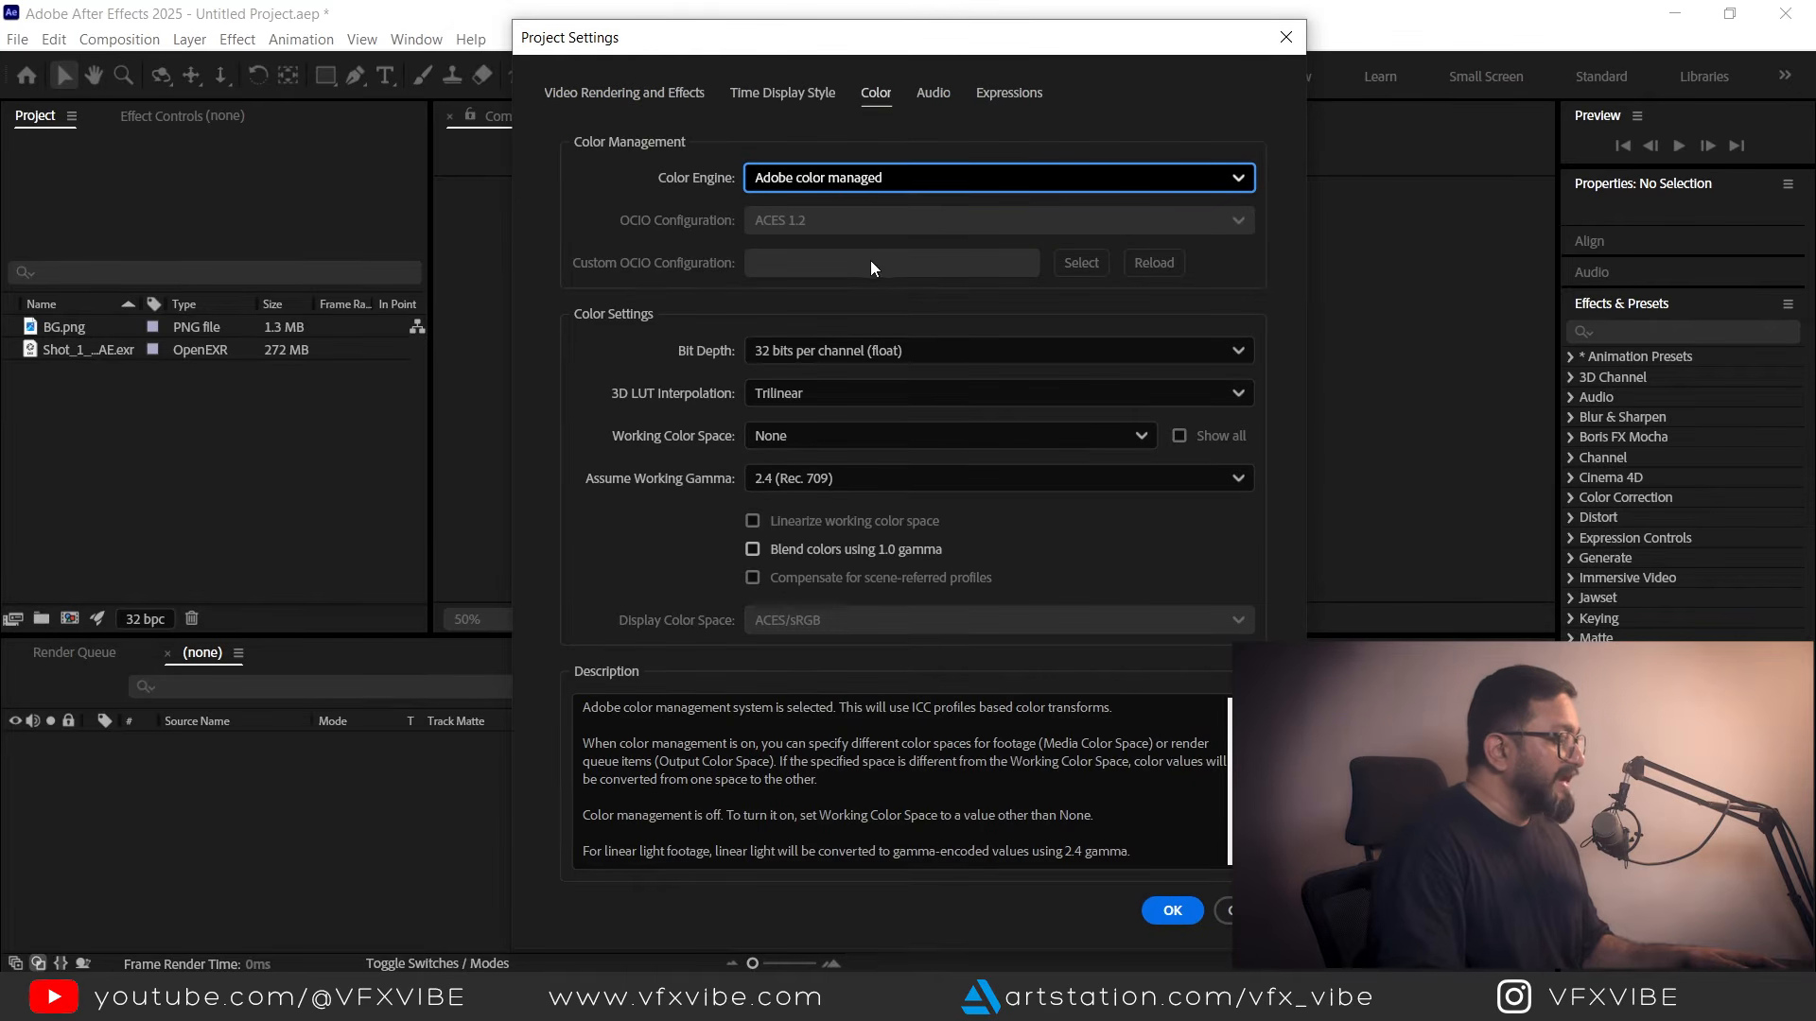
{"action": "left_click", "coordinate": [1238, 180]}
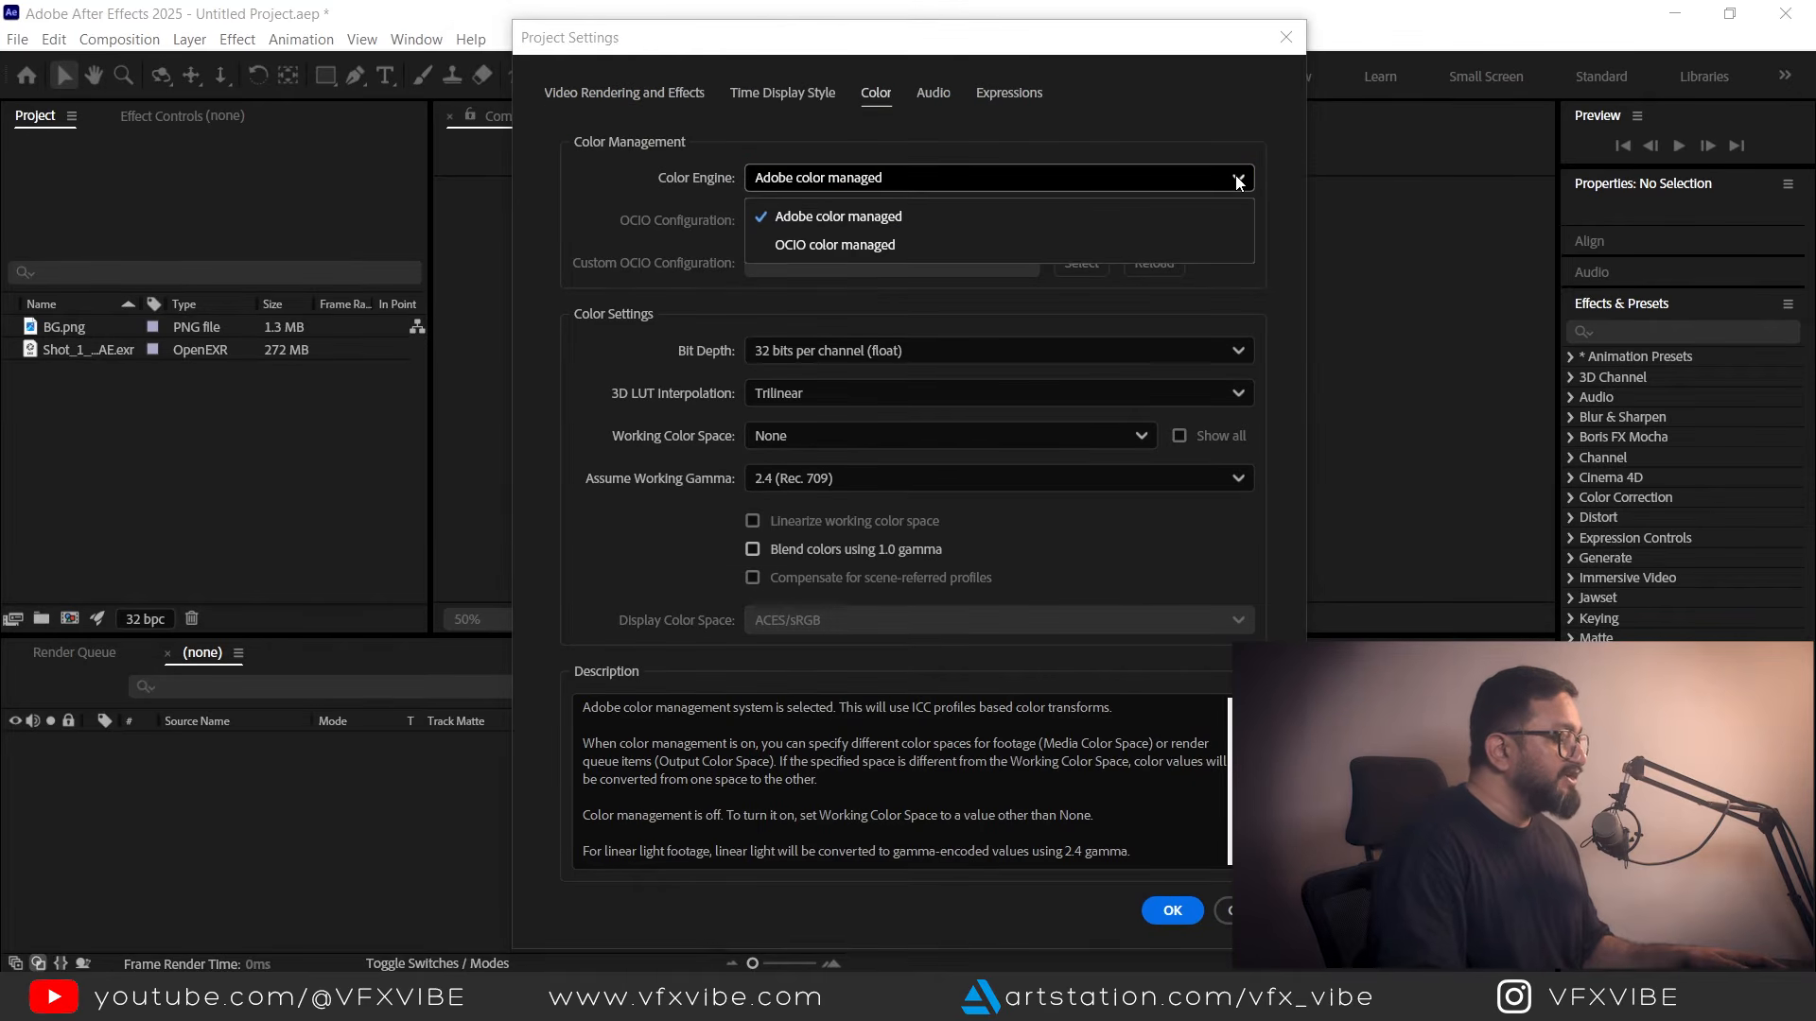
{"action": "left_click", "coordinate": [844, 248]}
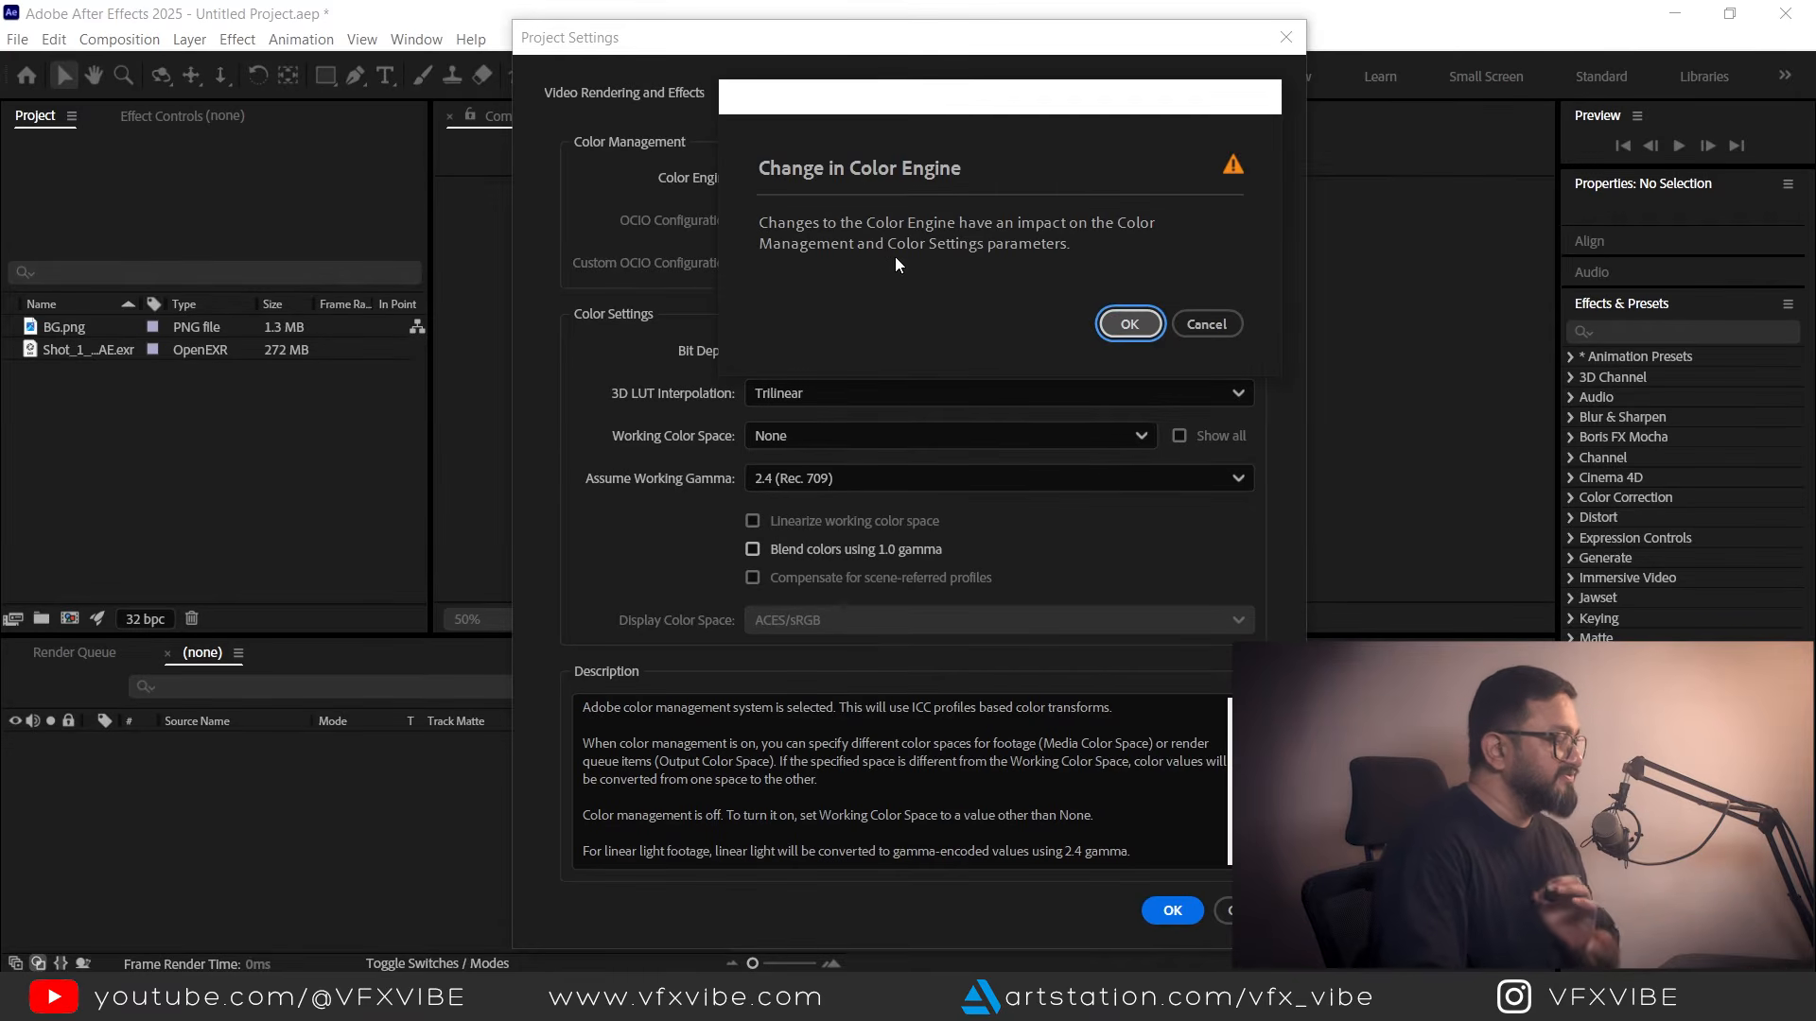
{"action": "left_click", "coordinate": [1118, 325]}
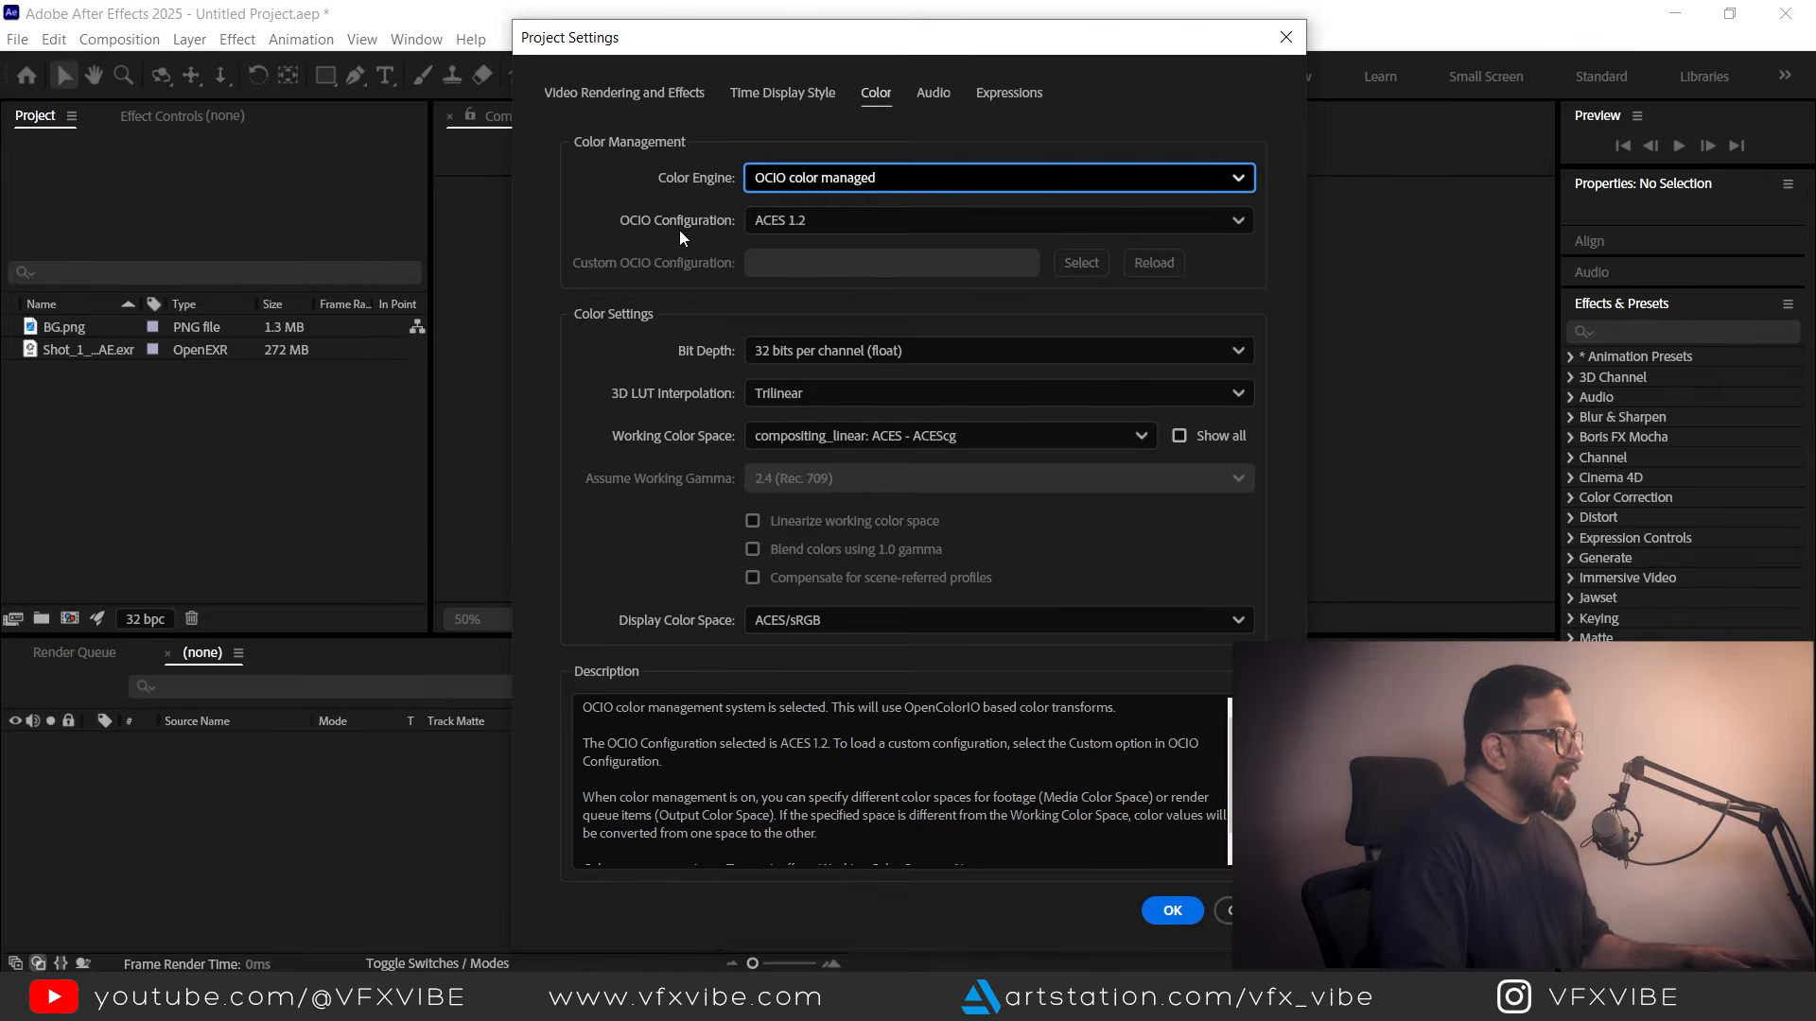
Use ACES 1.2 as the OCIO configuration, with 32 bits per channel (float) and Trilinear 3D LUT interpolation.
{"action": "left_click", "coordinate": [1235, 224]}
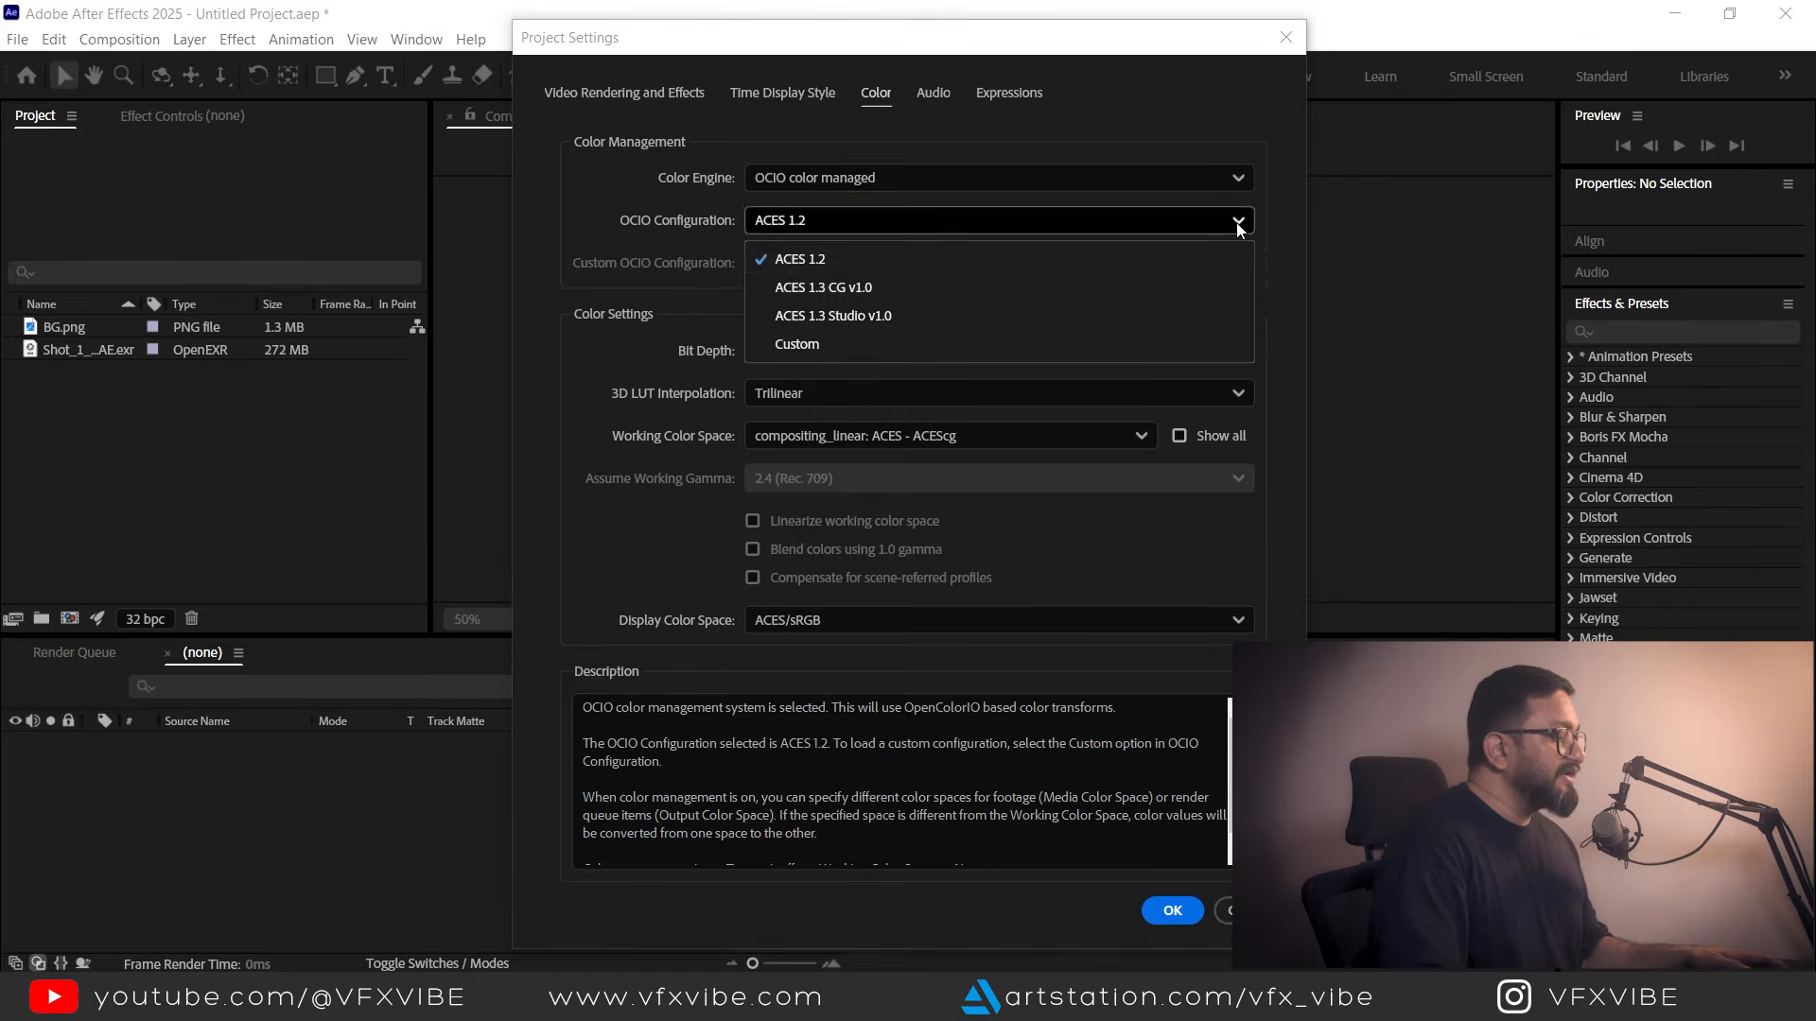
{"action": "left_click", "coordinate": [803, 262]}
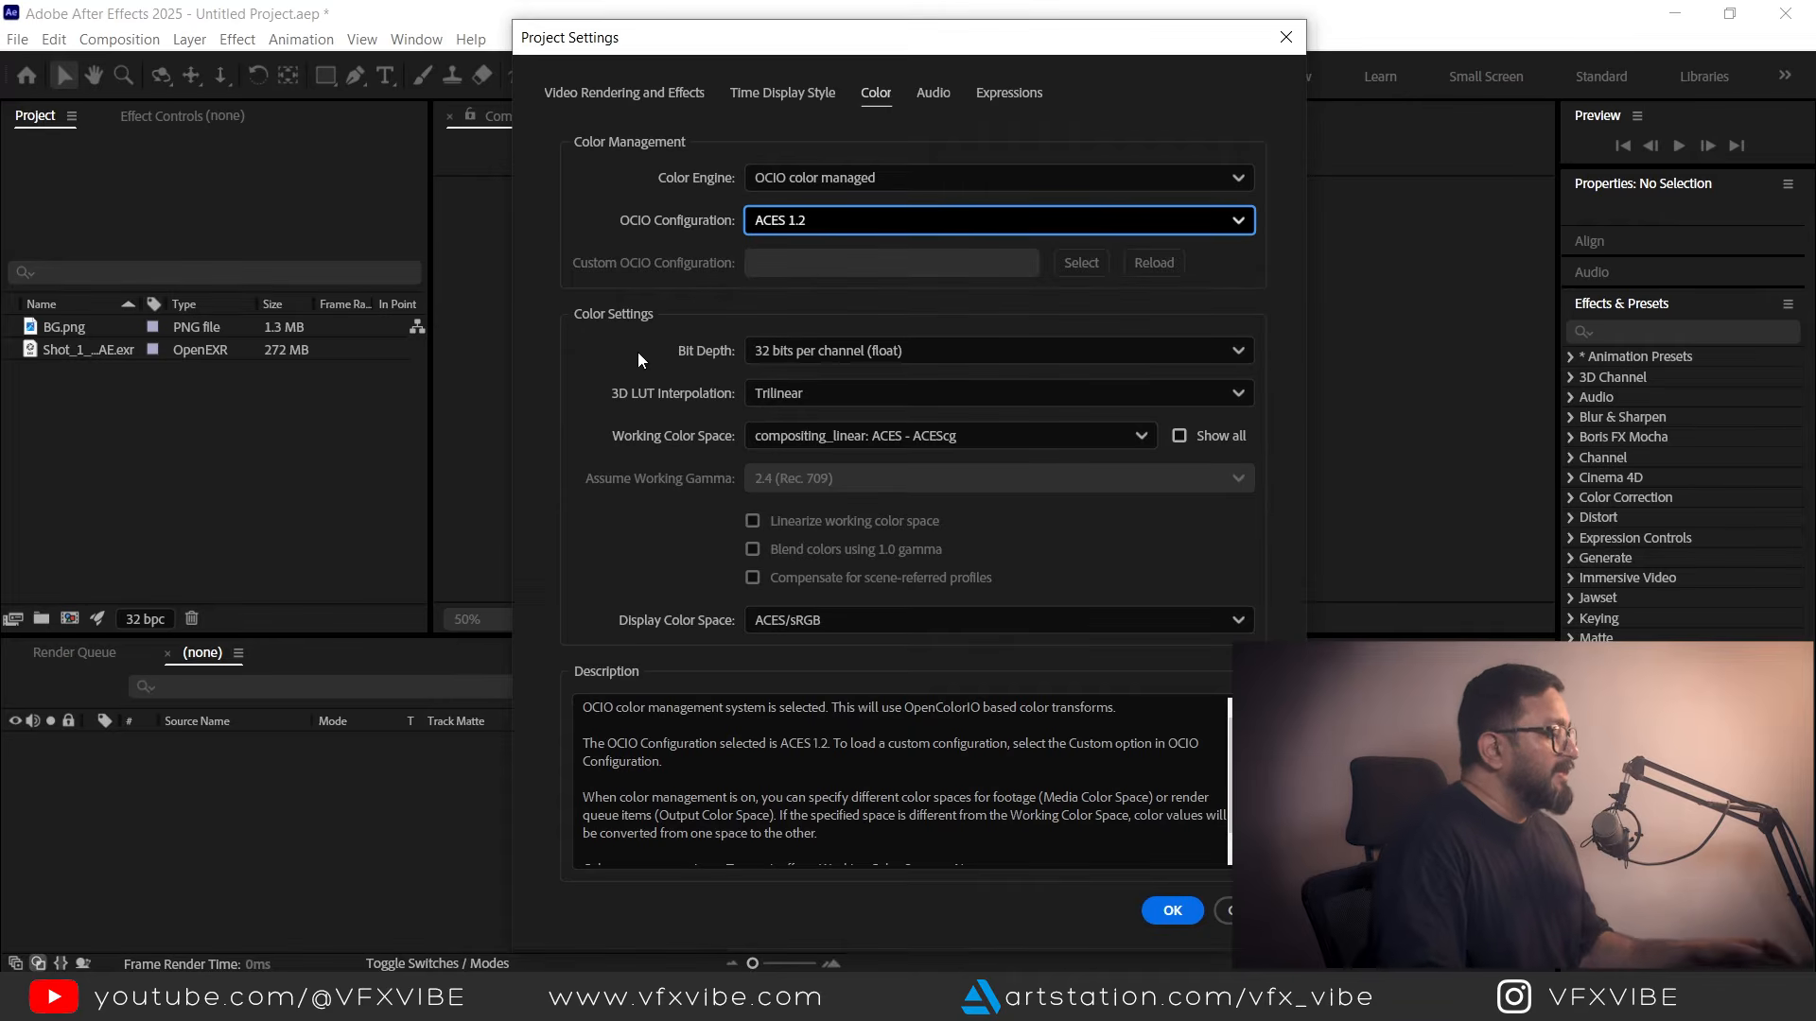
{"action": "left_click", "coordinate": [812, 352]}
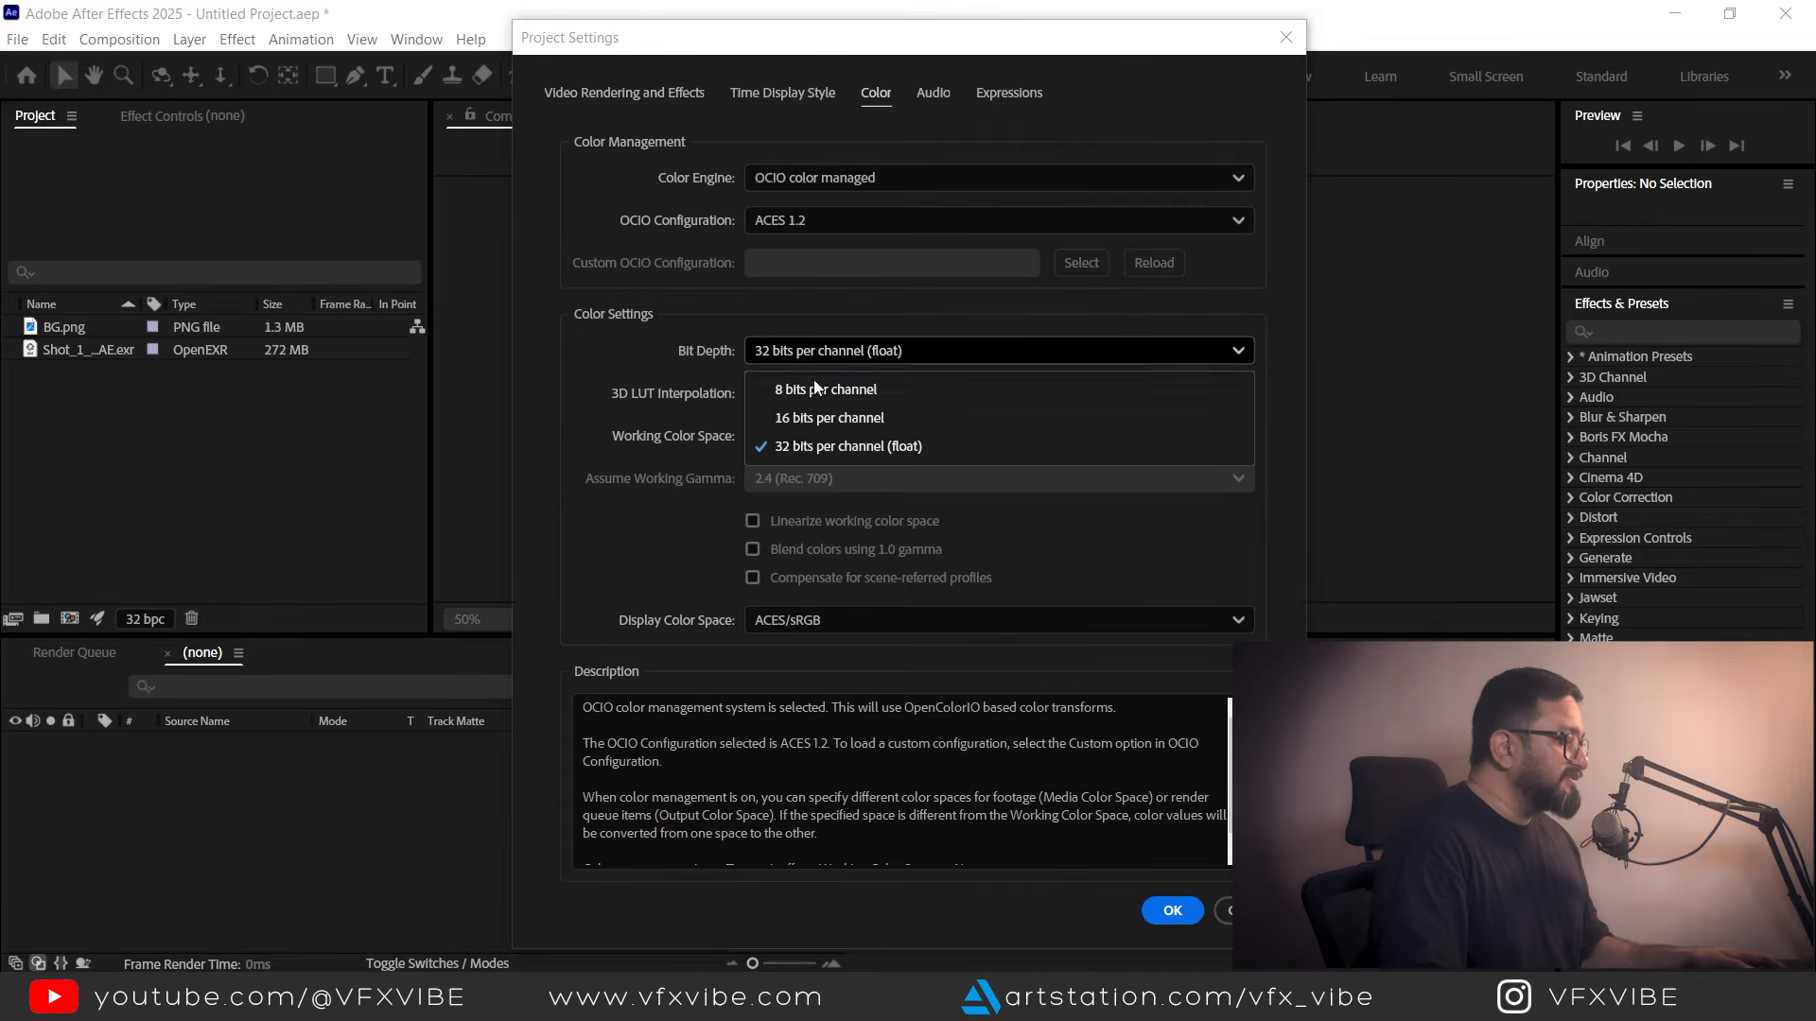
{"action": "left_click", "coordinate": [798, 350]}
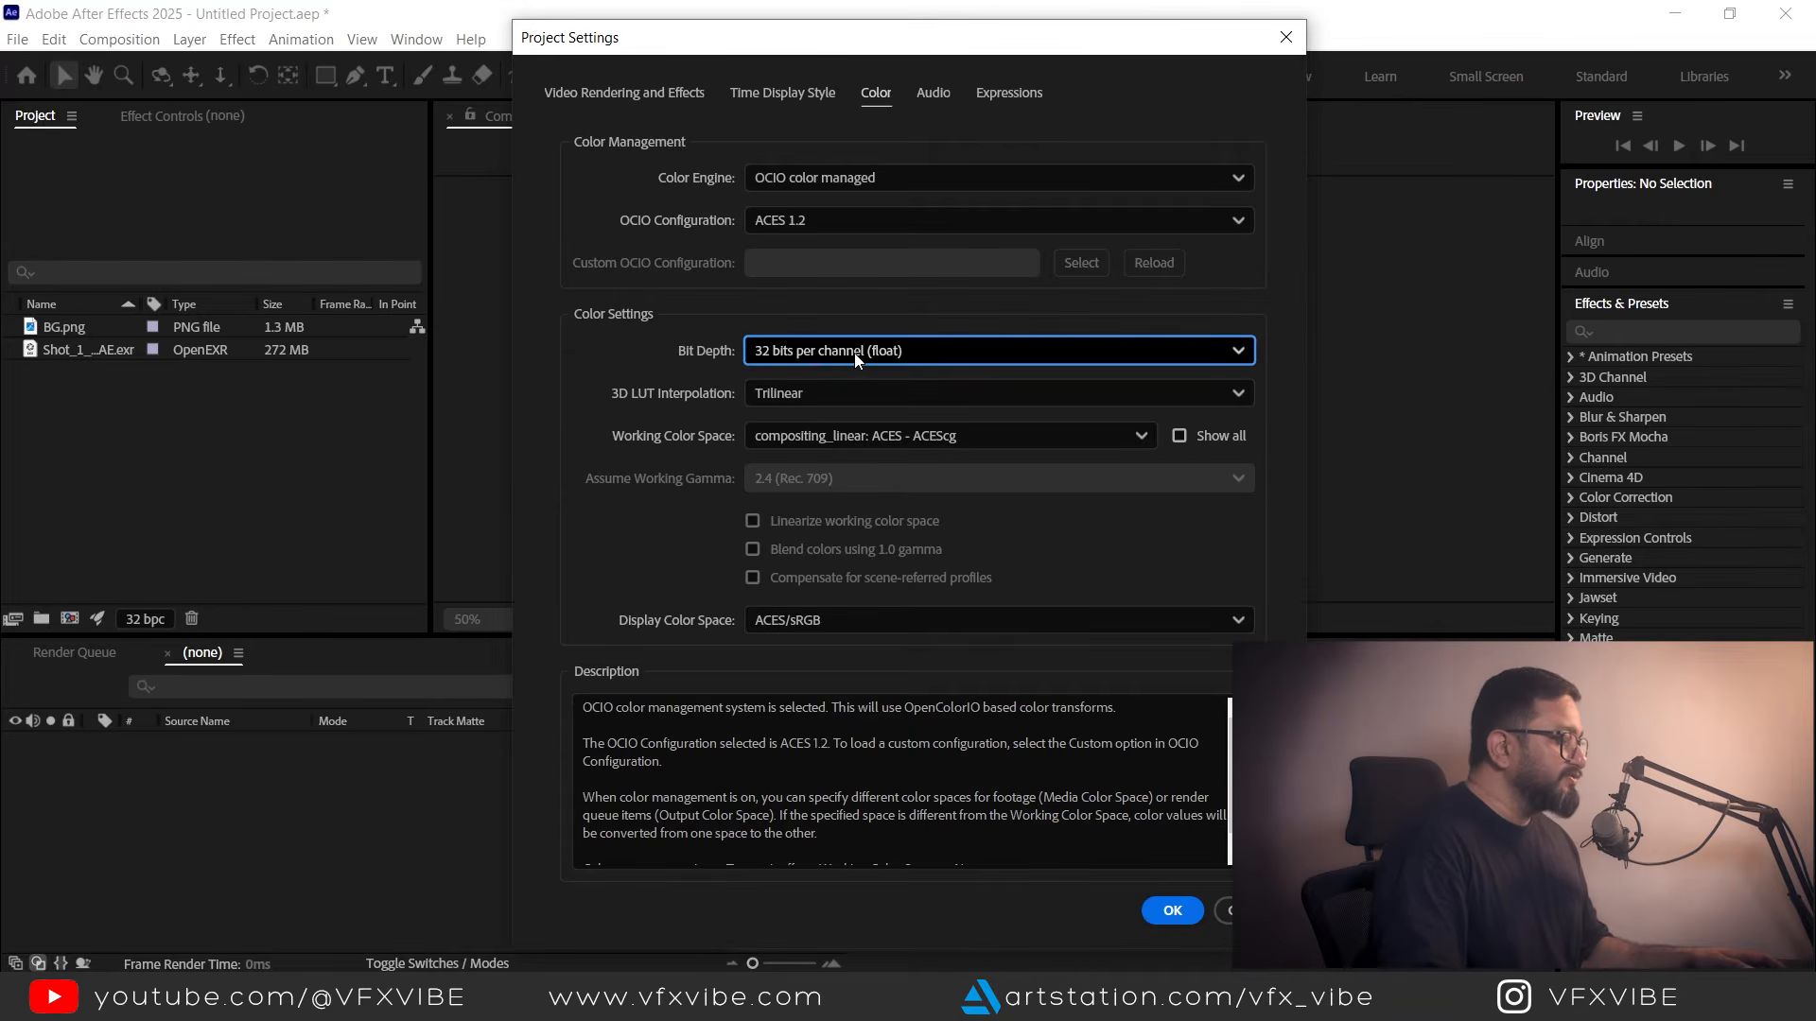
{"action": "left_click", "coordinate": [786, 396]}
{"action": "left_click", "coordinate": [820, 430]}
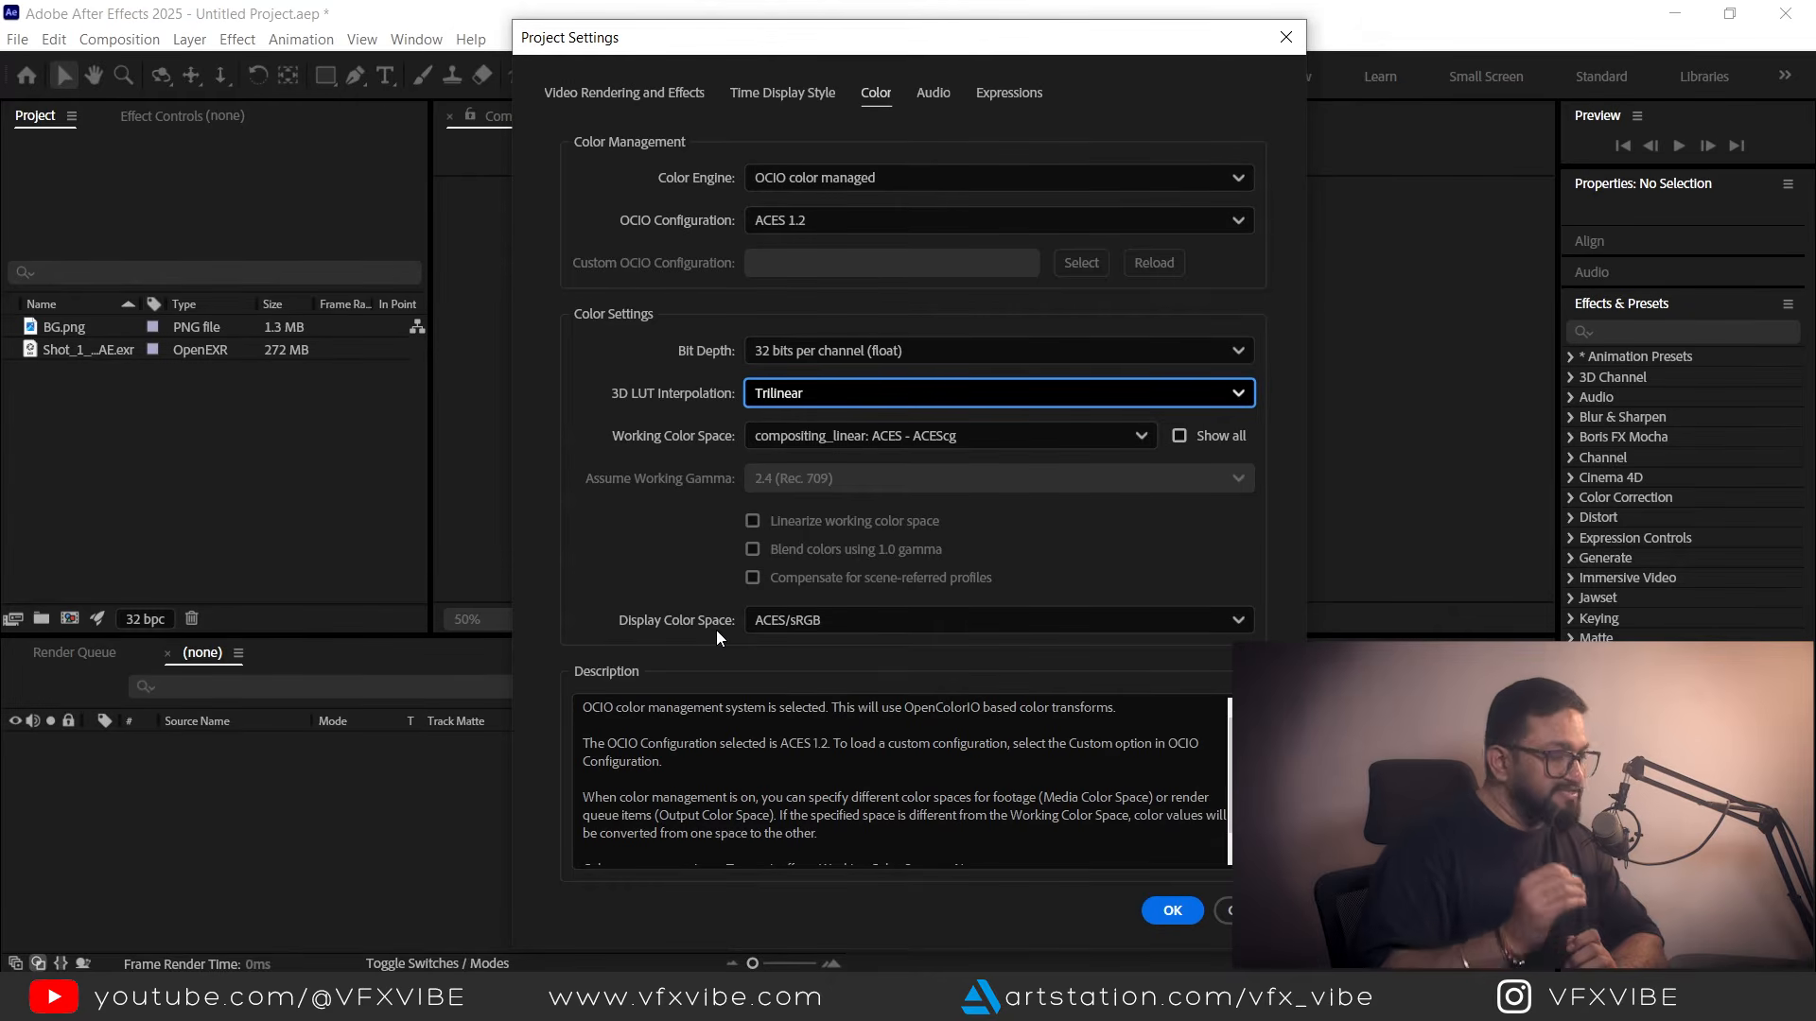
Review the display color space options, keep ACES/sRGB, and apply the project settings.
{"action": "left_click", "coordinate": [944, 624]}
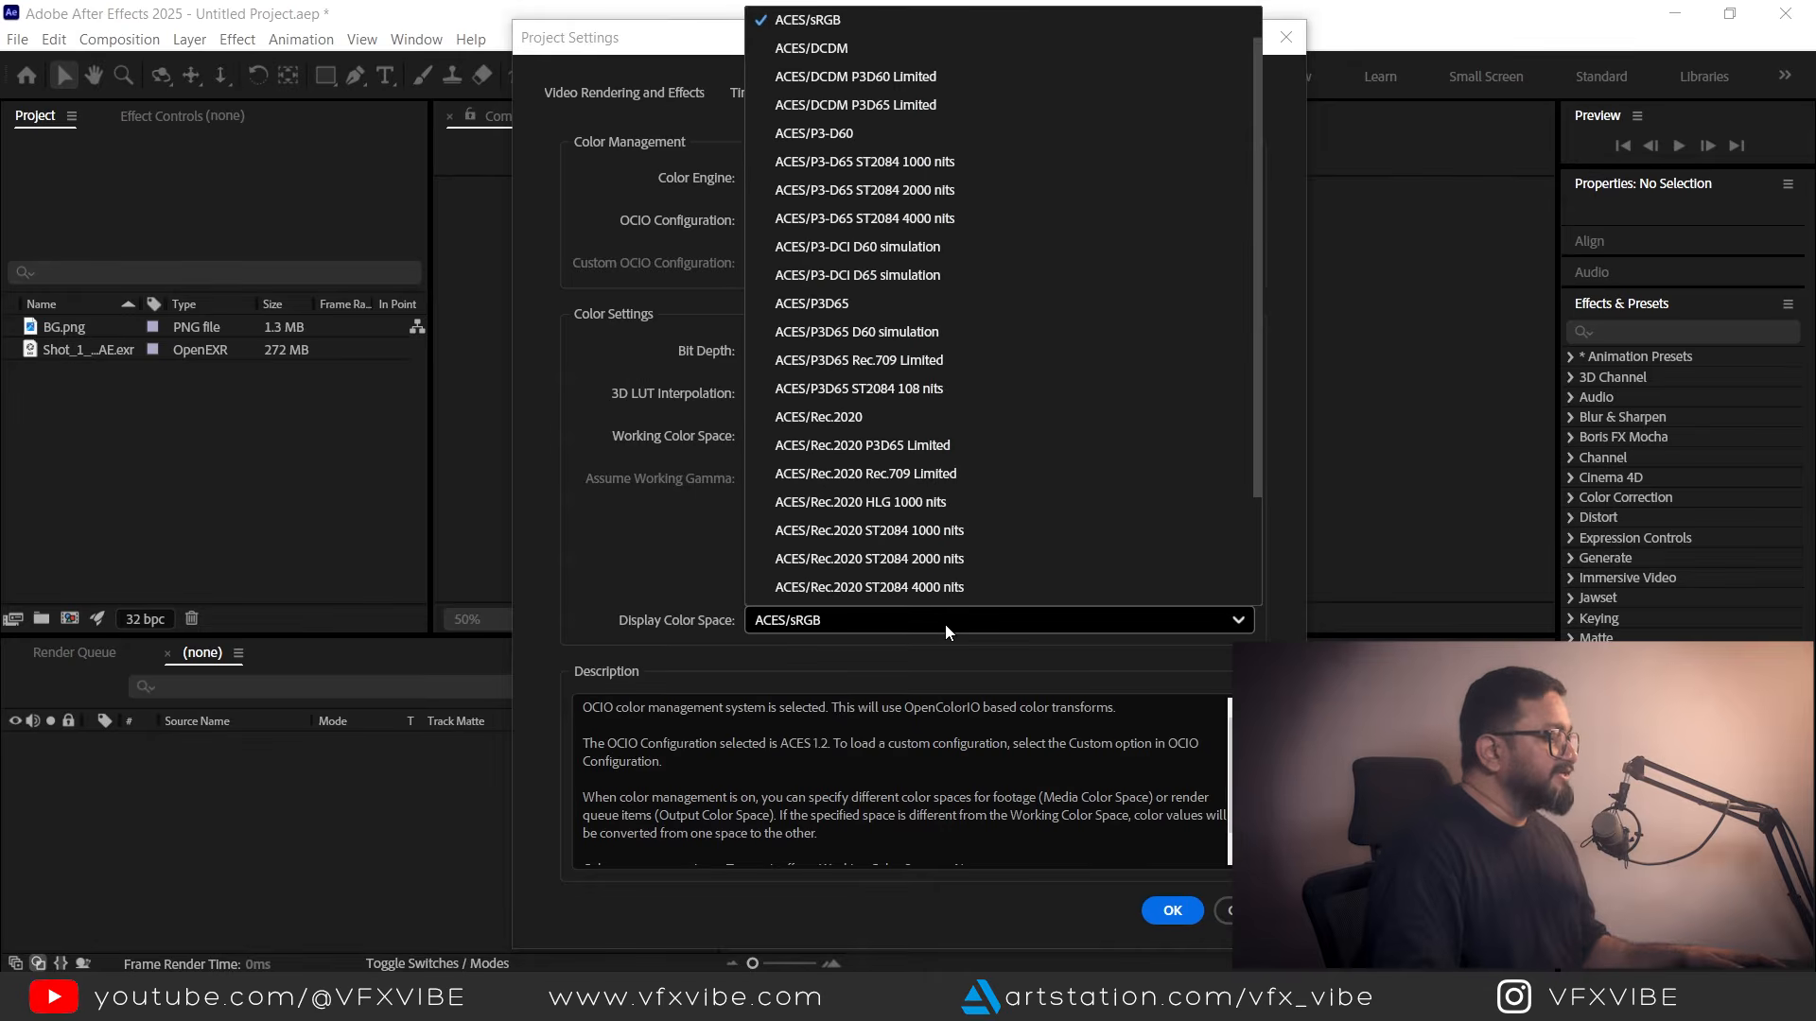
{"action": "scroll", "coordinate": [943, 407], "scroll_direction": "up", "scroll_amount": 1}
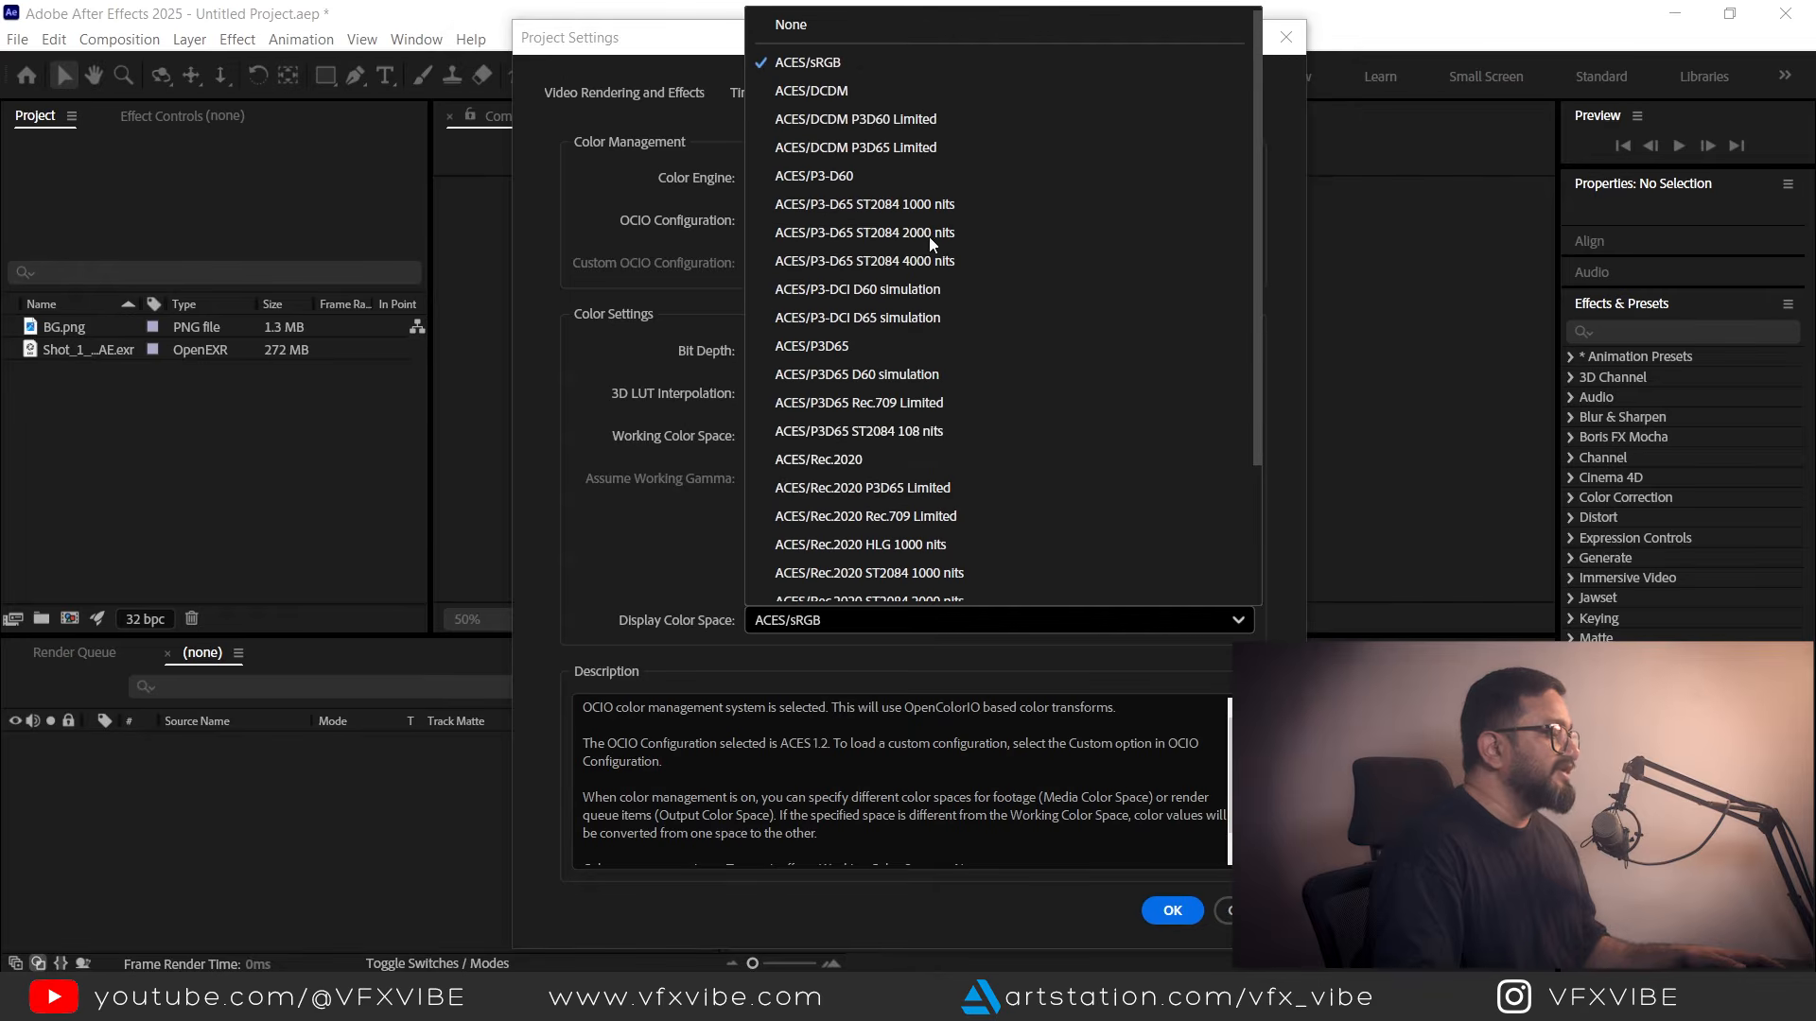
{"action": "scroll", "coordinate": [950, 365], "scroll_direction": "down", "scroll_amount": 1}
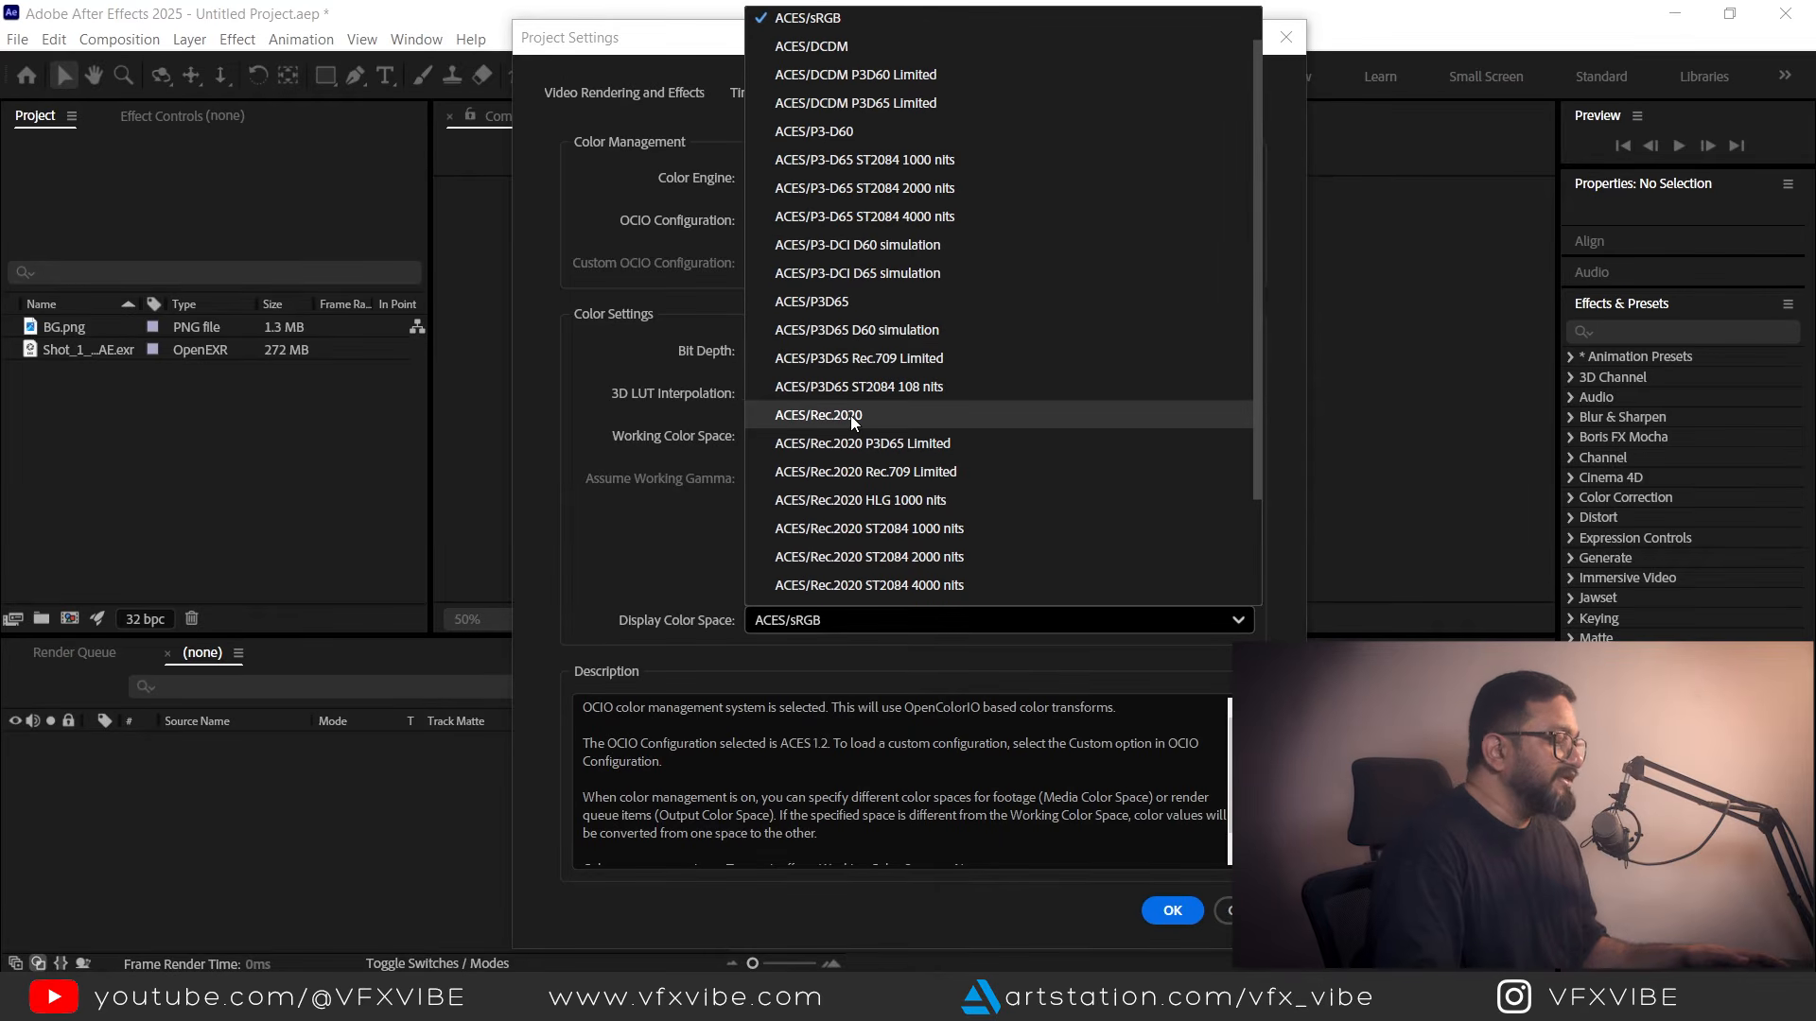
{"action": "left_click", "coordinate": [645, 544]}
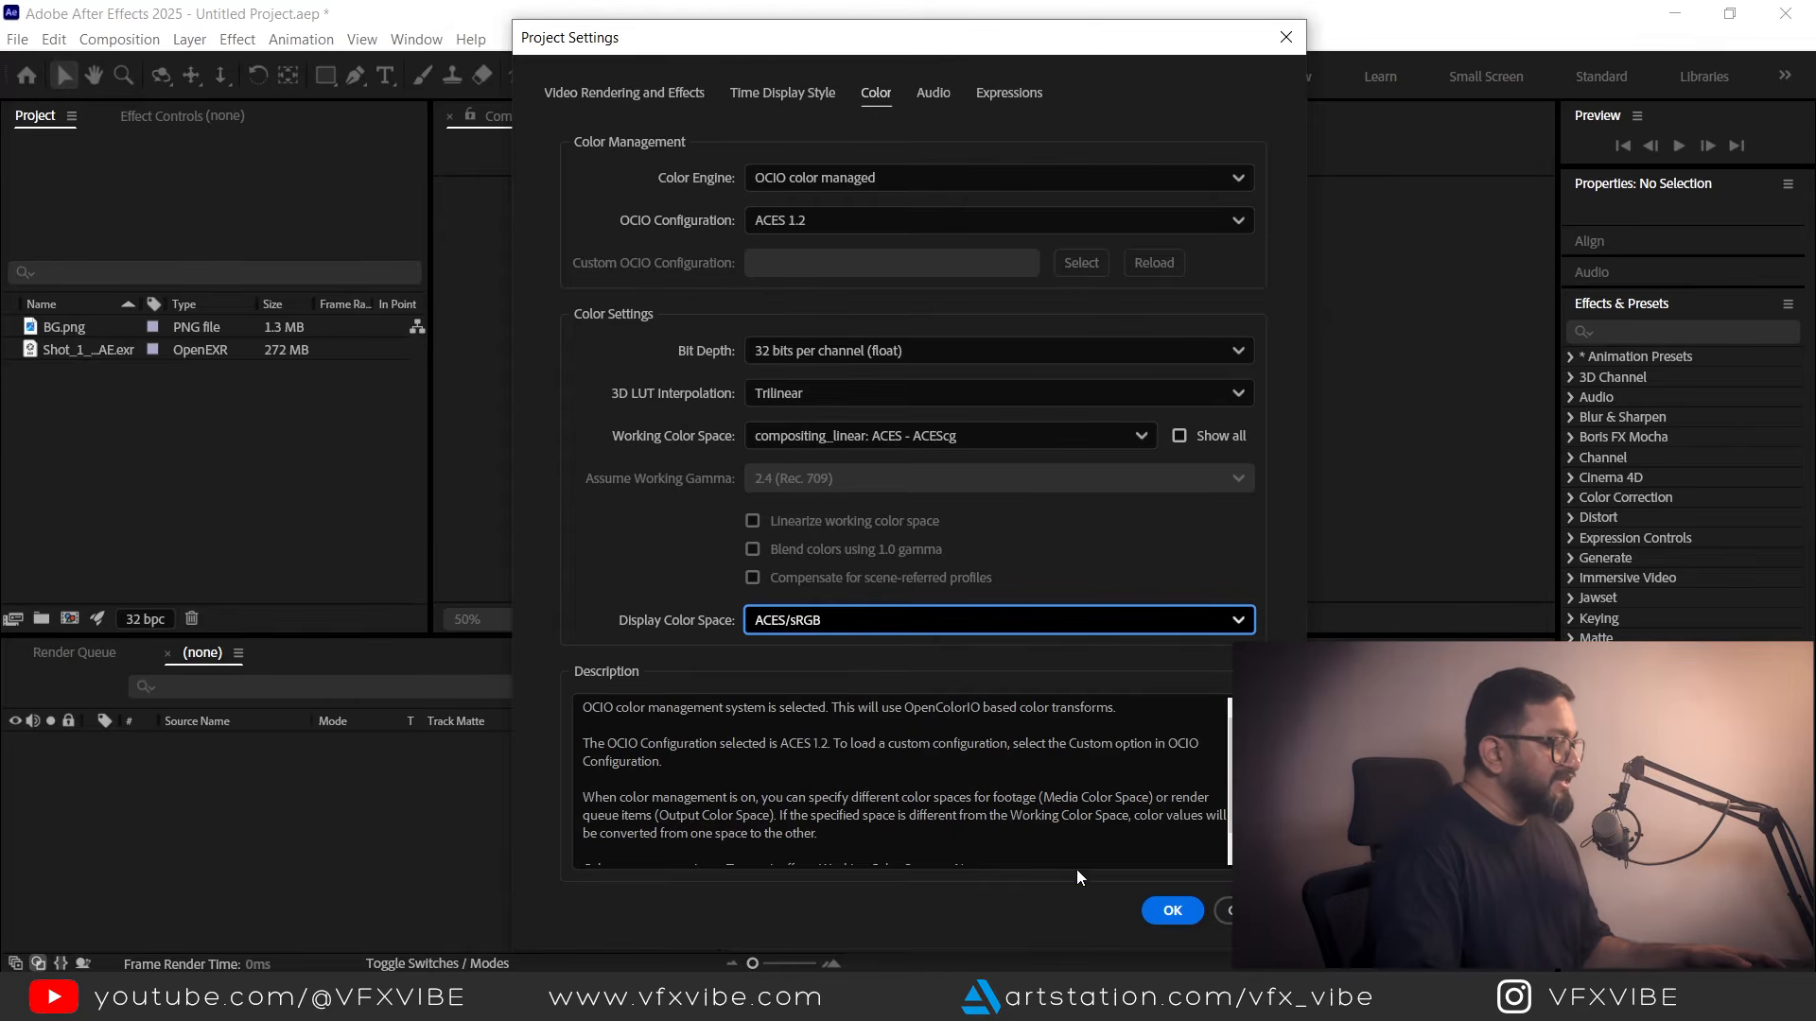
{"action": "left_click", "coordinate": [1172, 910]}
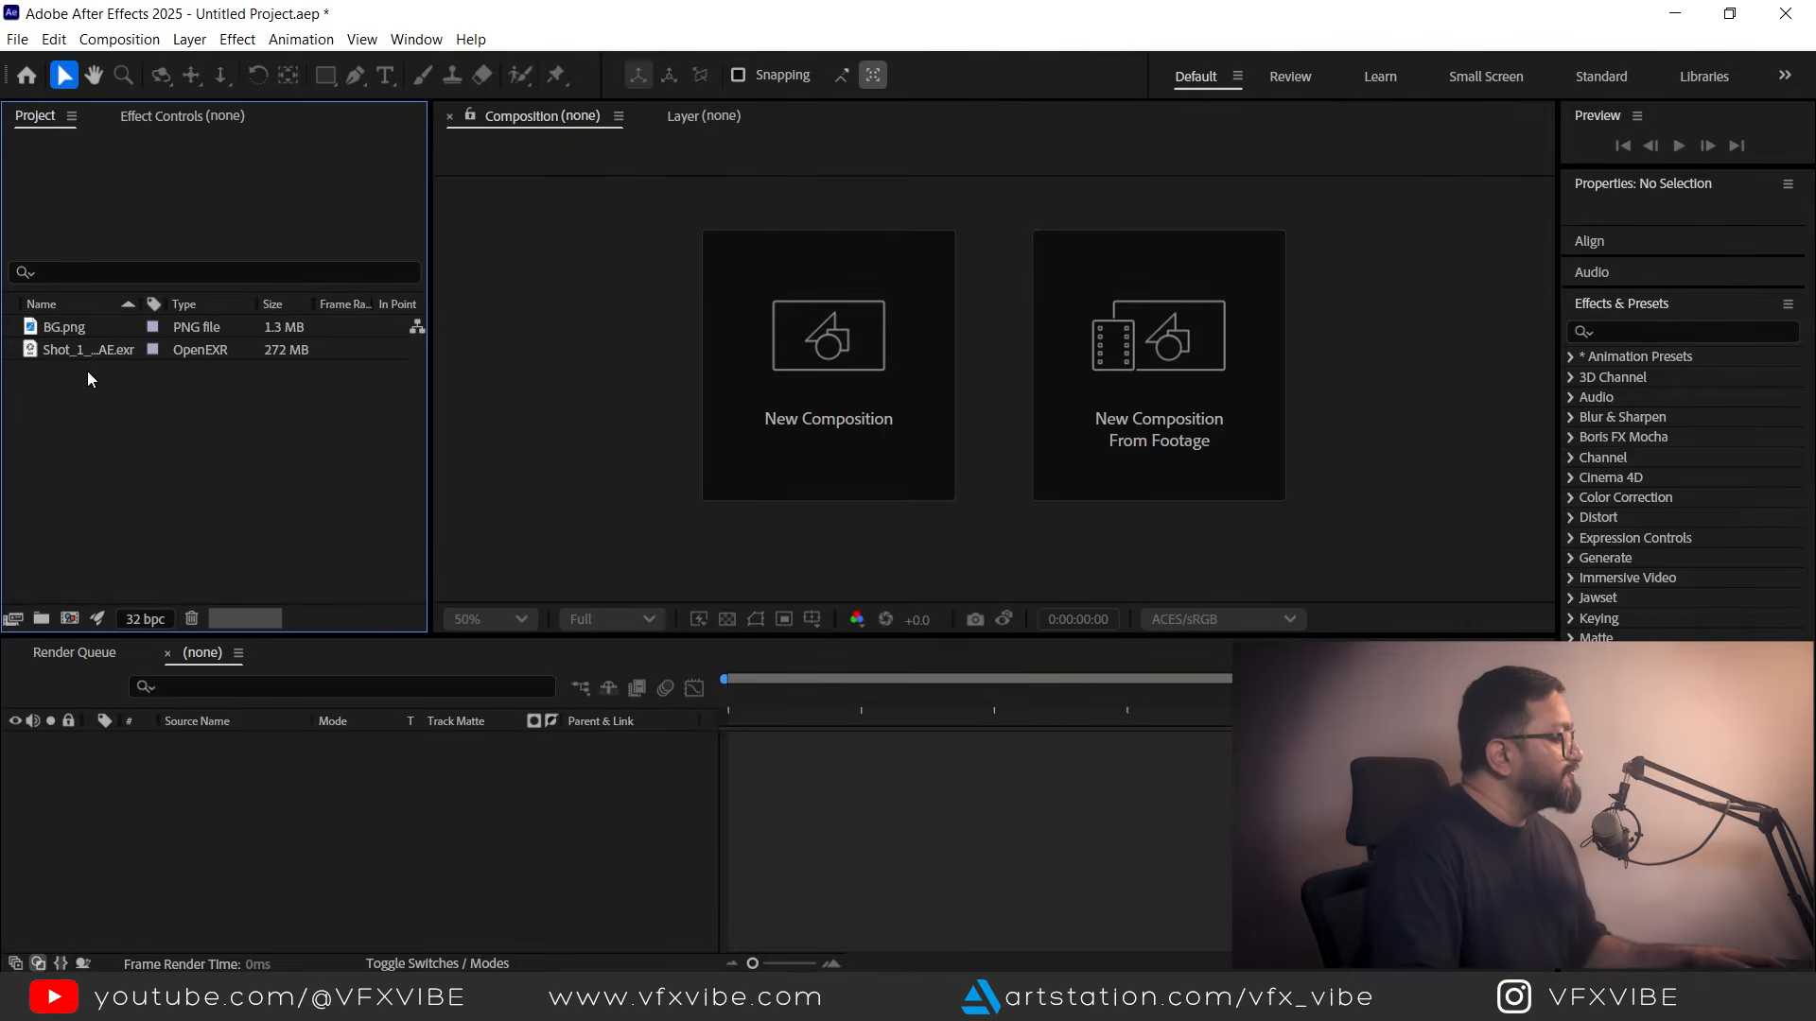
Interpret the Shot_1_Halo_AE.exr footage with the override media color space compositing_linear: ACES - ACEScg.
{"action": "left_click", "coordinate": [68, 350]}
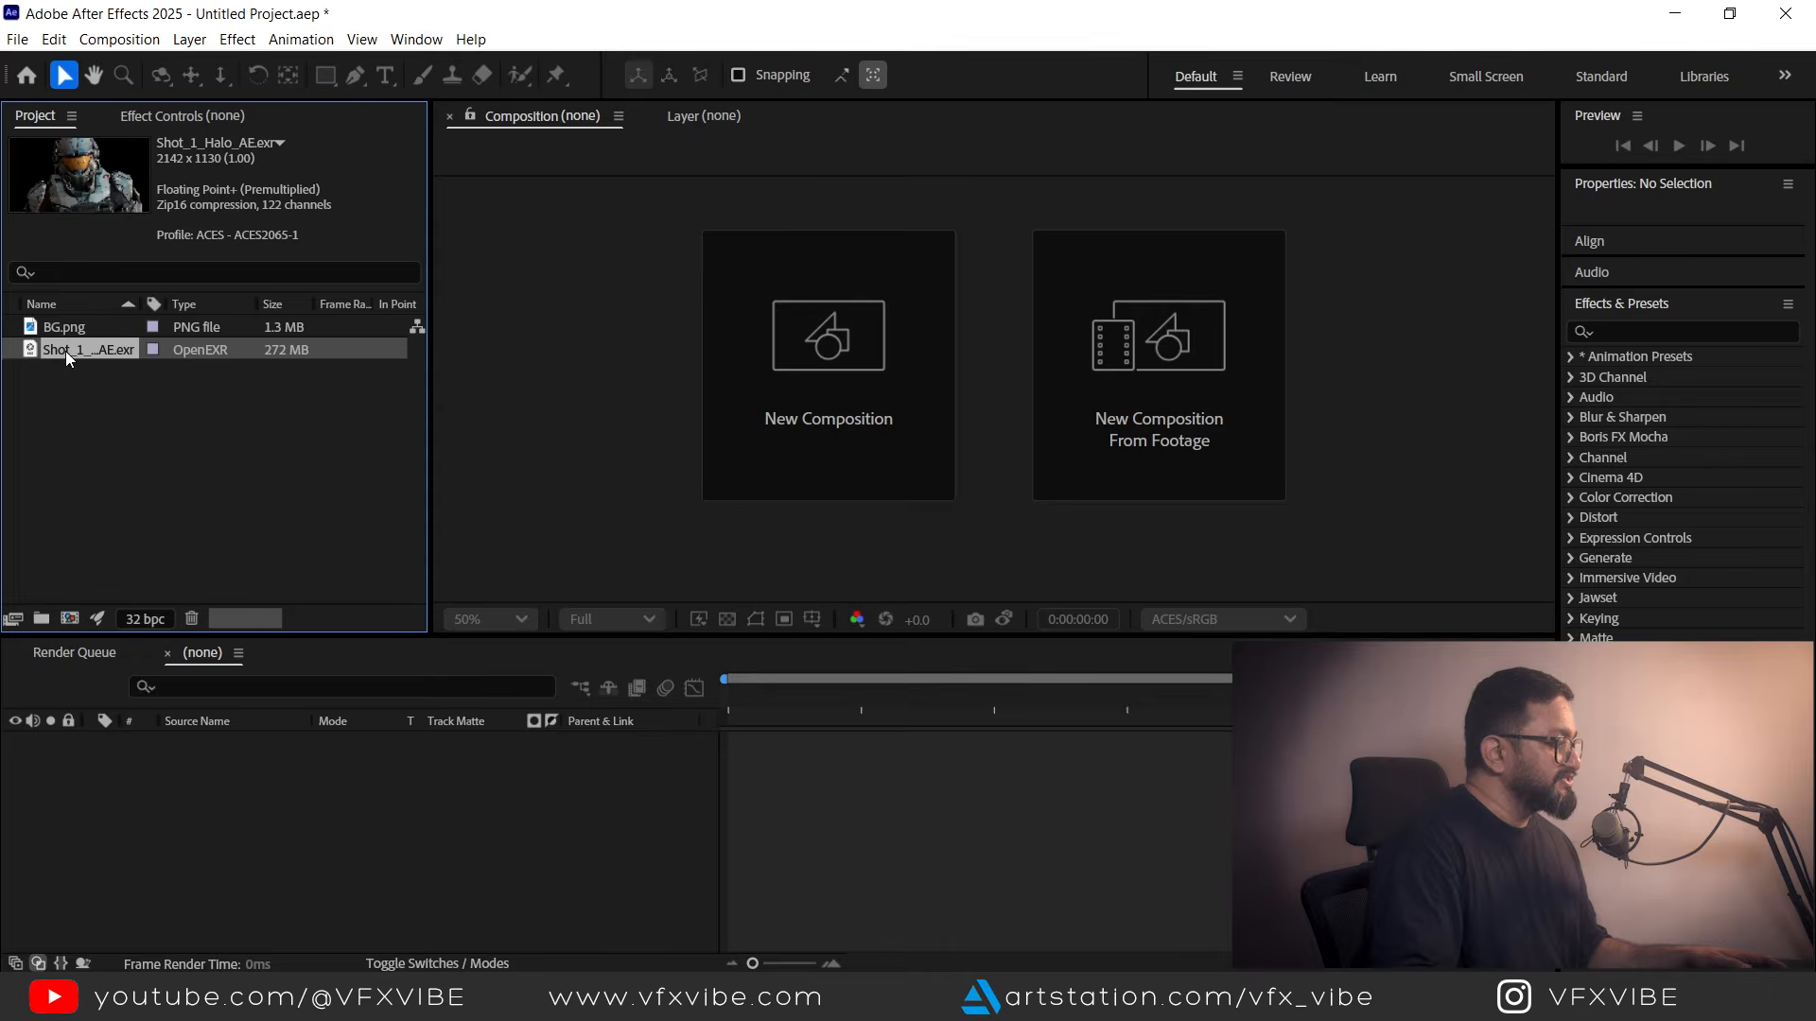
{"action": "right_click", "coordinate": [65, 350]}
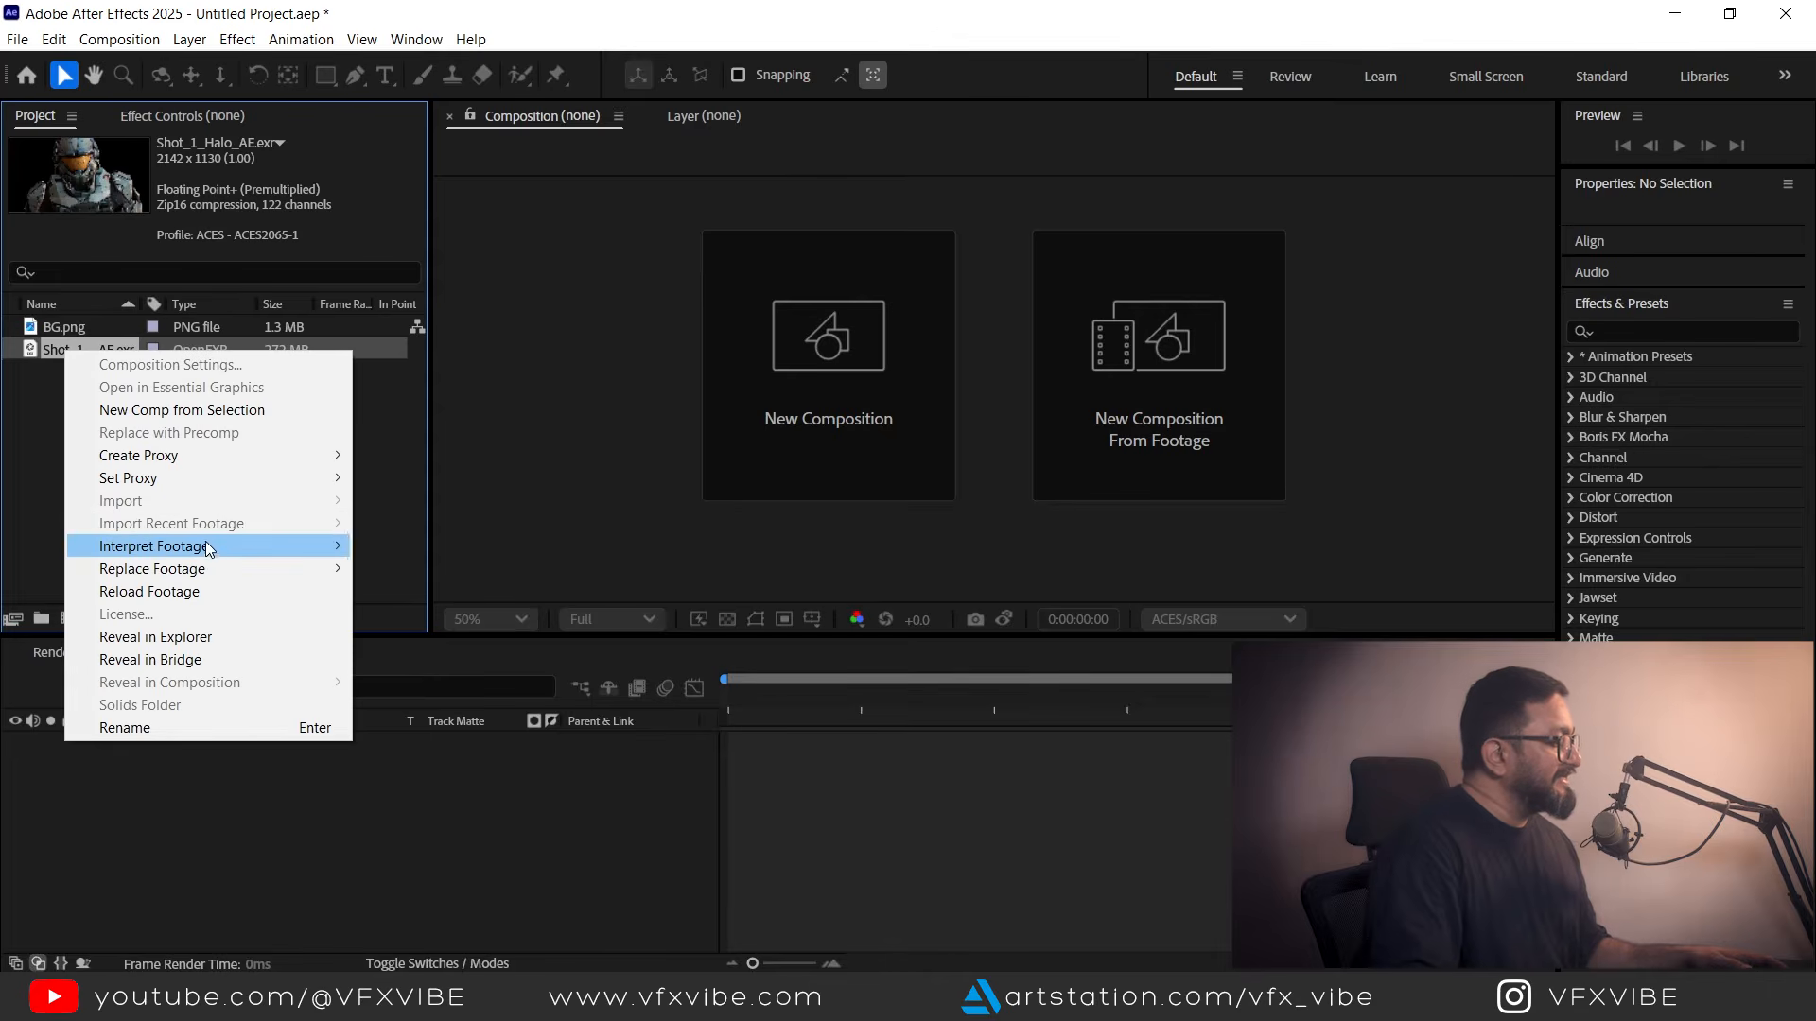
{"action": "mouse_move", "coordinate": [206, 543]}
{"action": "left_click", "coordinate": [404, 549]}
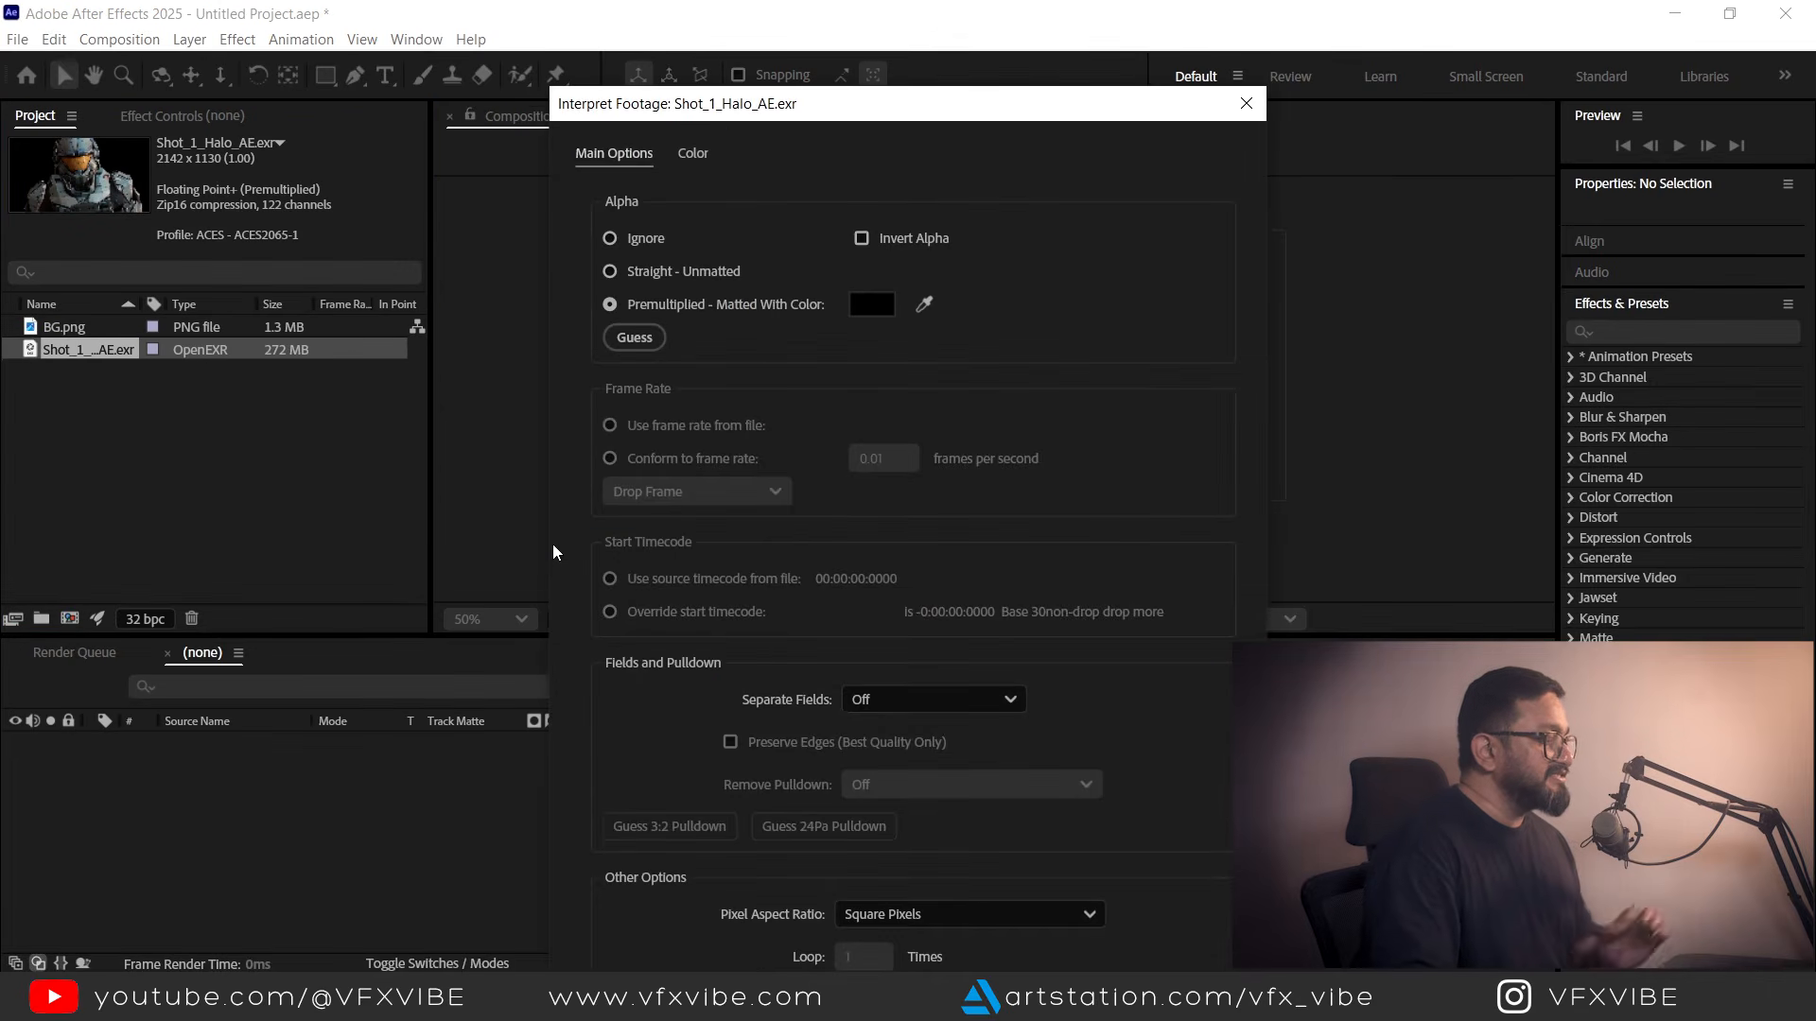
{"action": "left_click", "coordinate": [698, 156]}
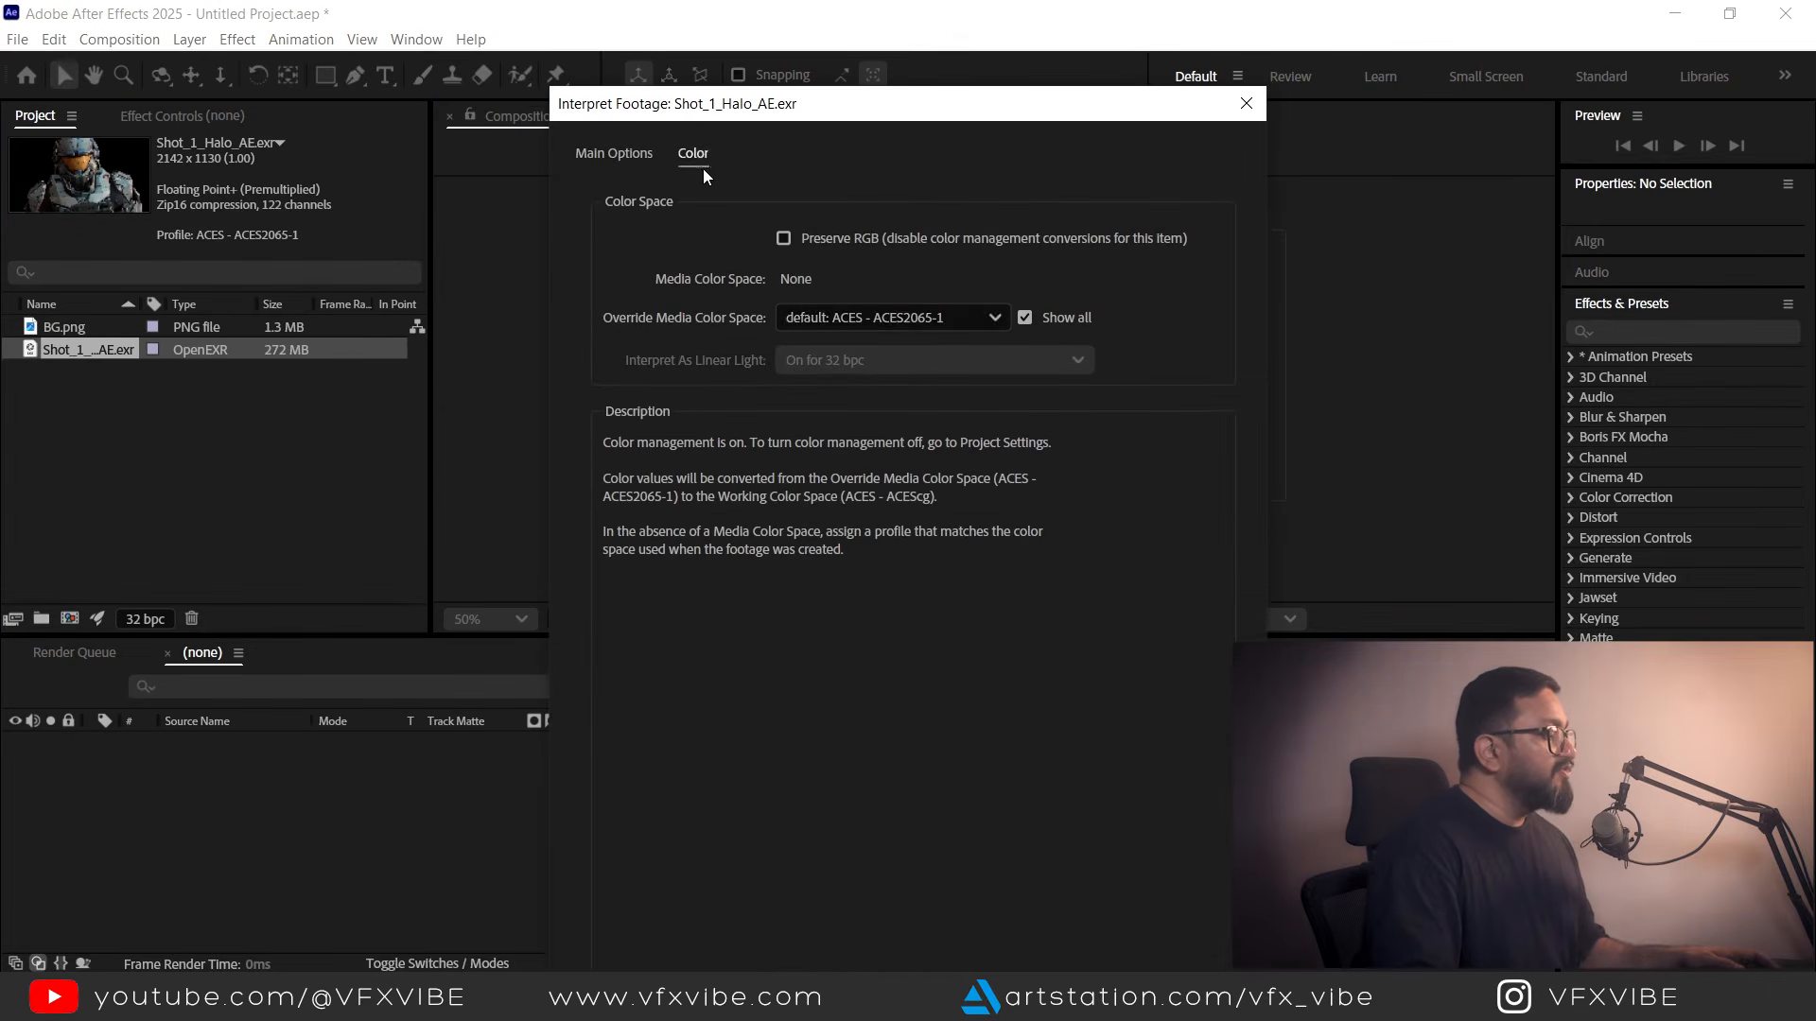
{"action": "left_click", "coordinate": [914, 320]}
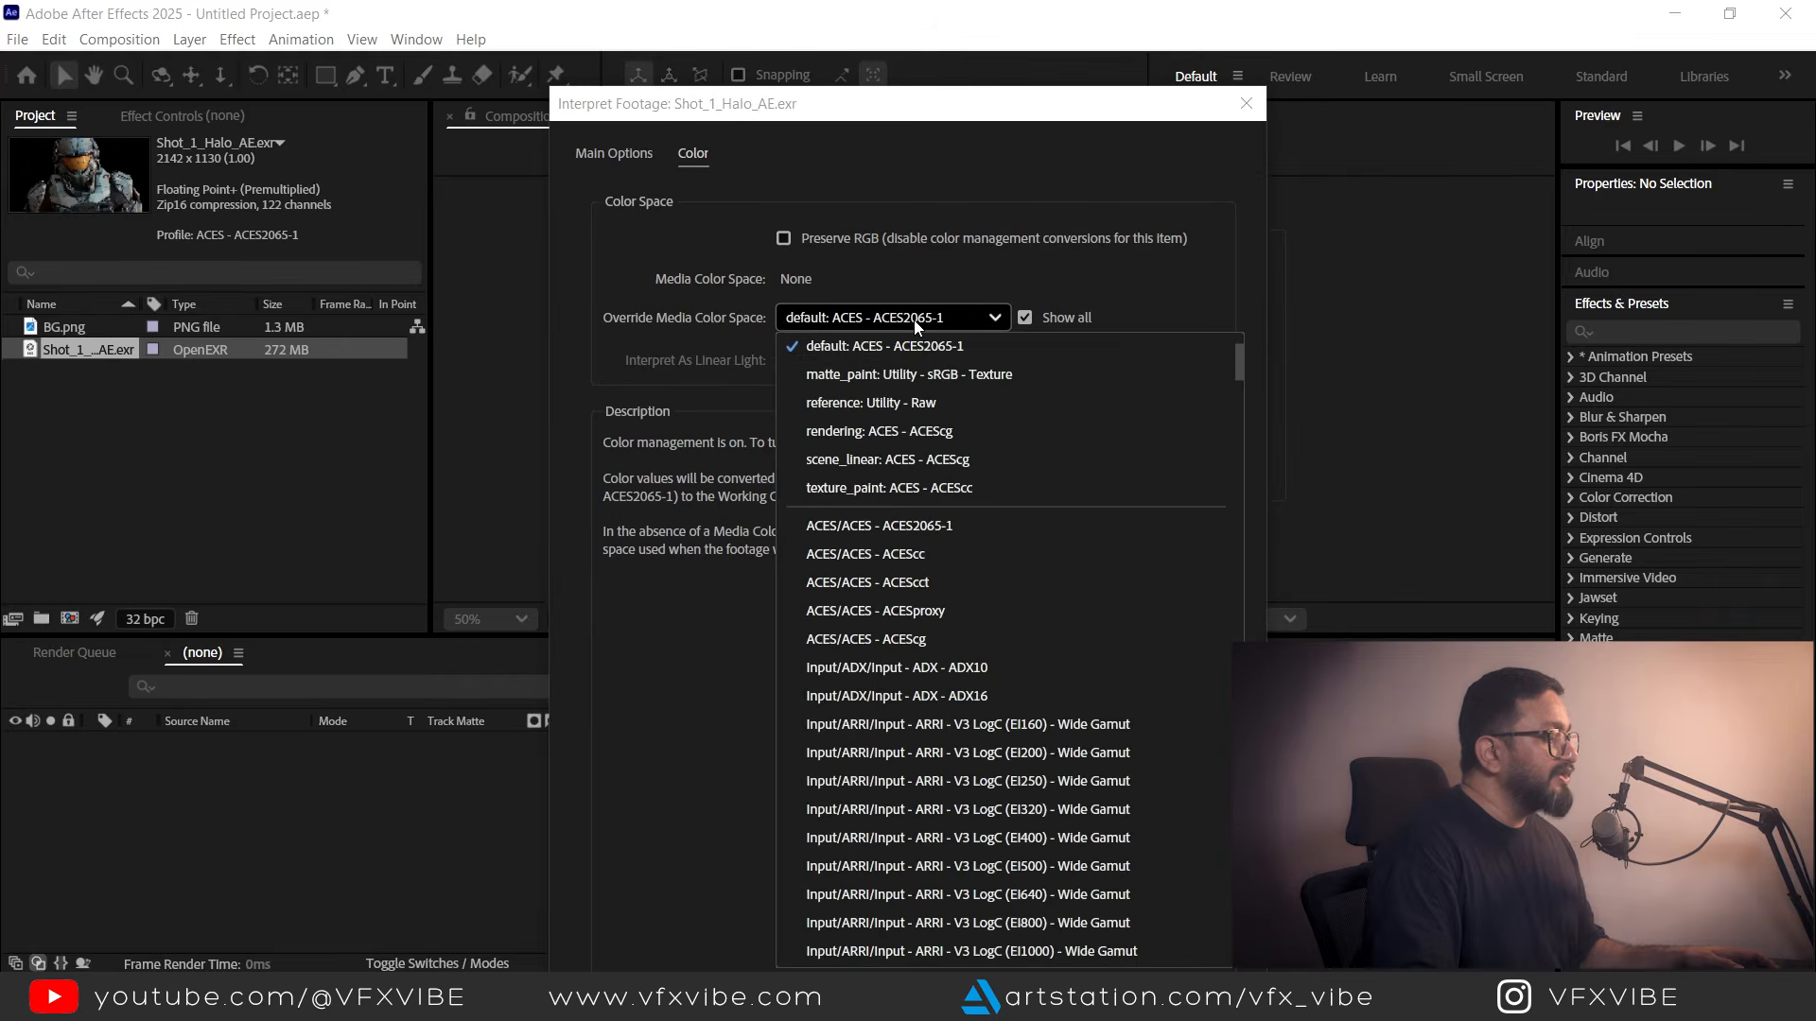
{"action": "scroll", "coordinate": [986, 479], "scroll_direction": "up", "scroll_amount": 3}
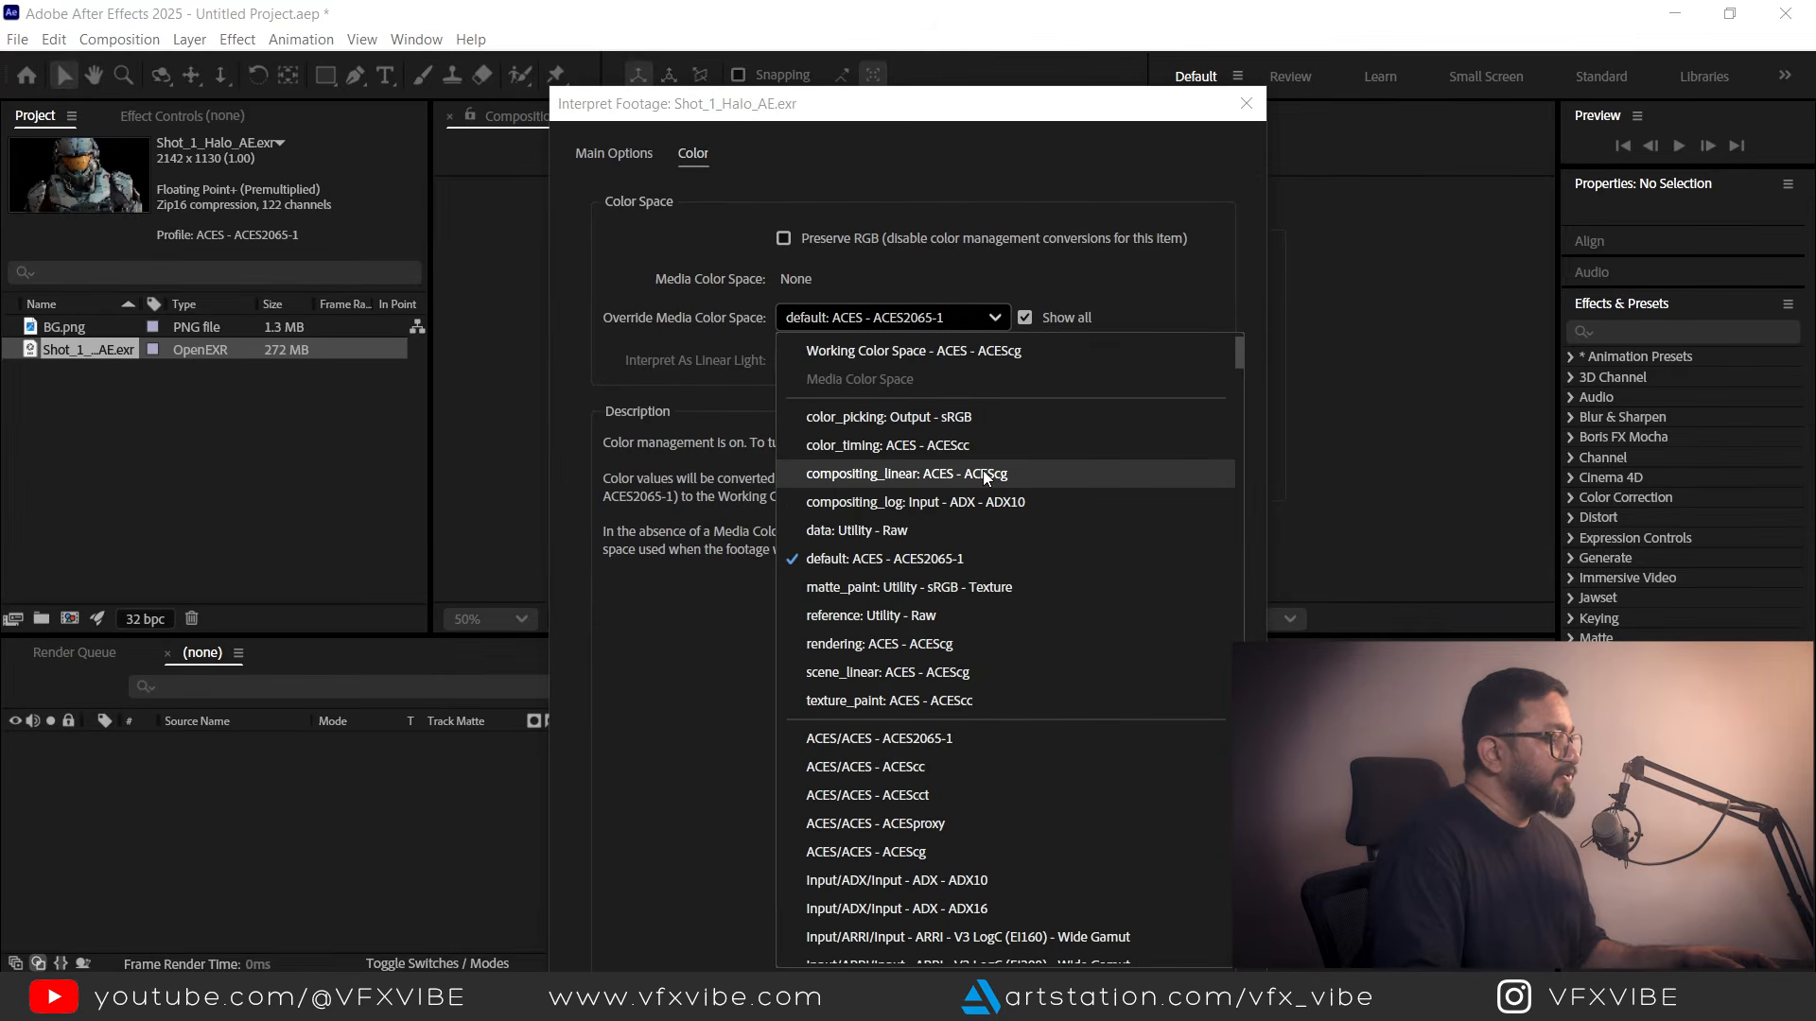
{"action": "left_click", "coordinate": [984, 473]}
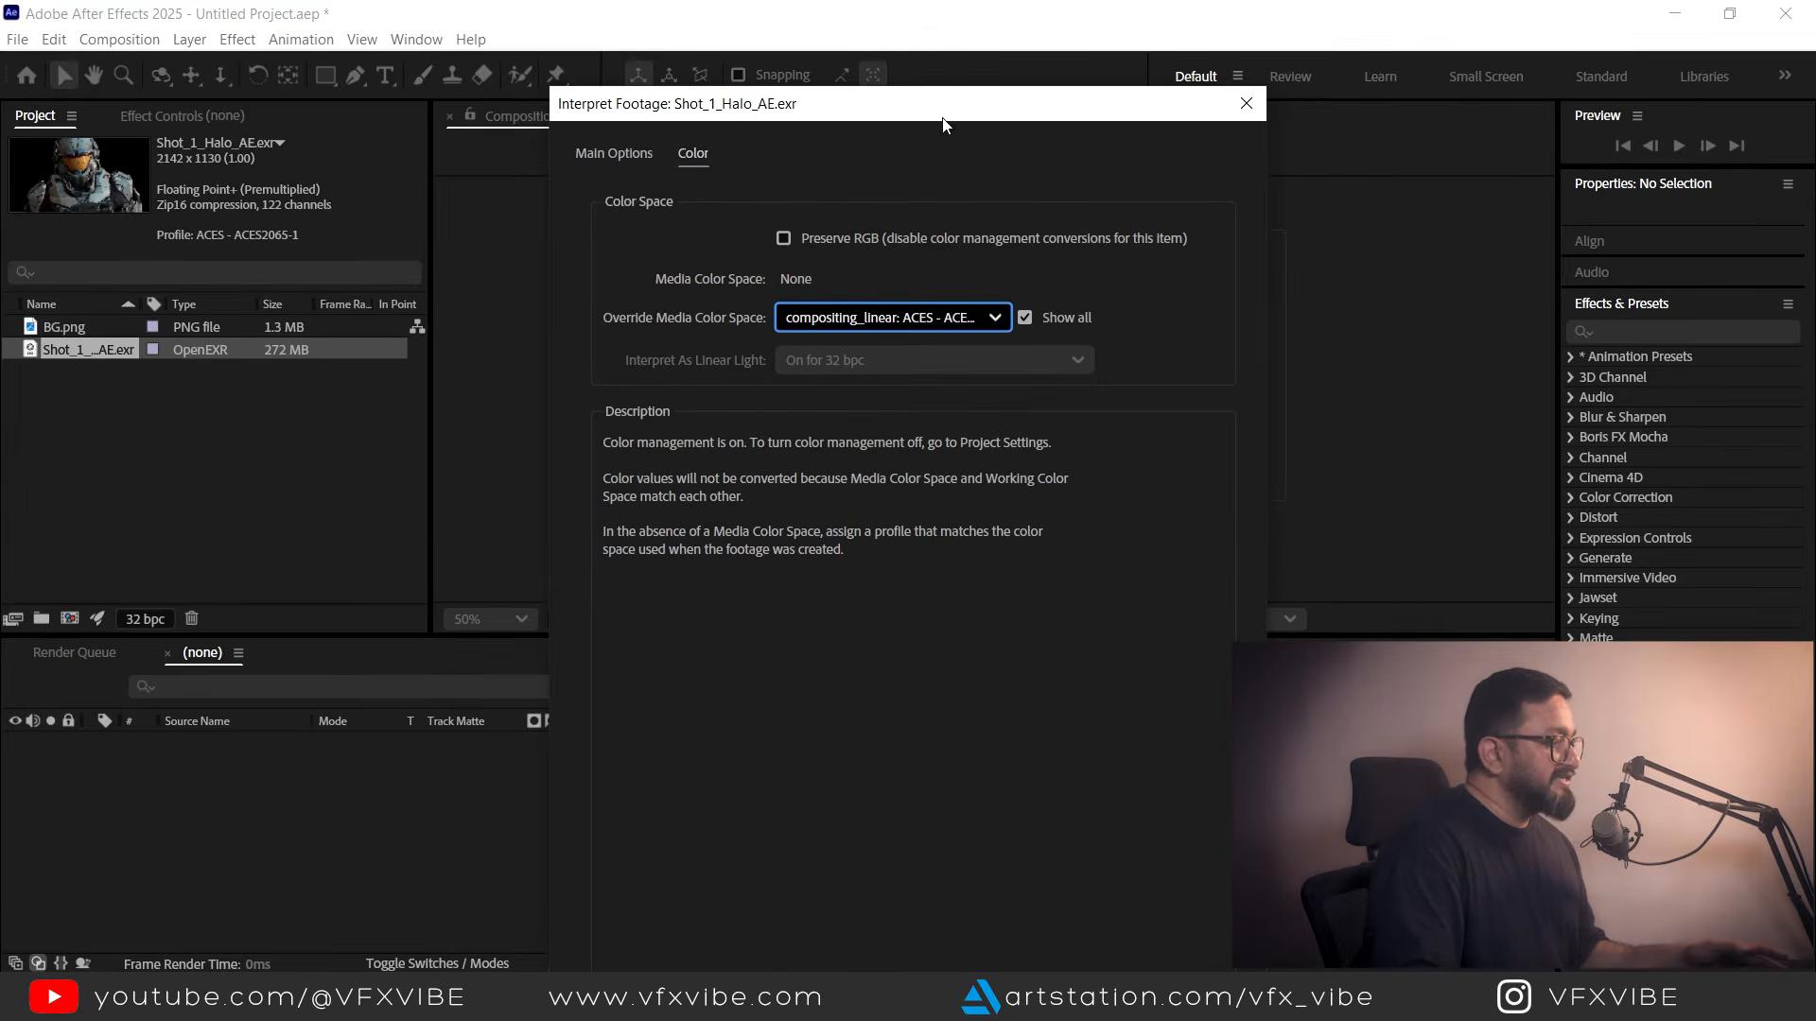
{"action": "left_click_drag", "start_coordinate": [938, 109], "coordinate": [905, 32]}
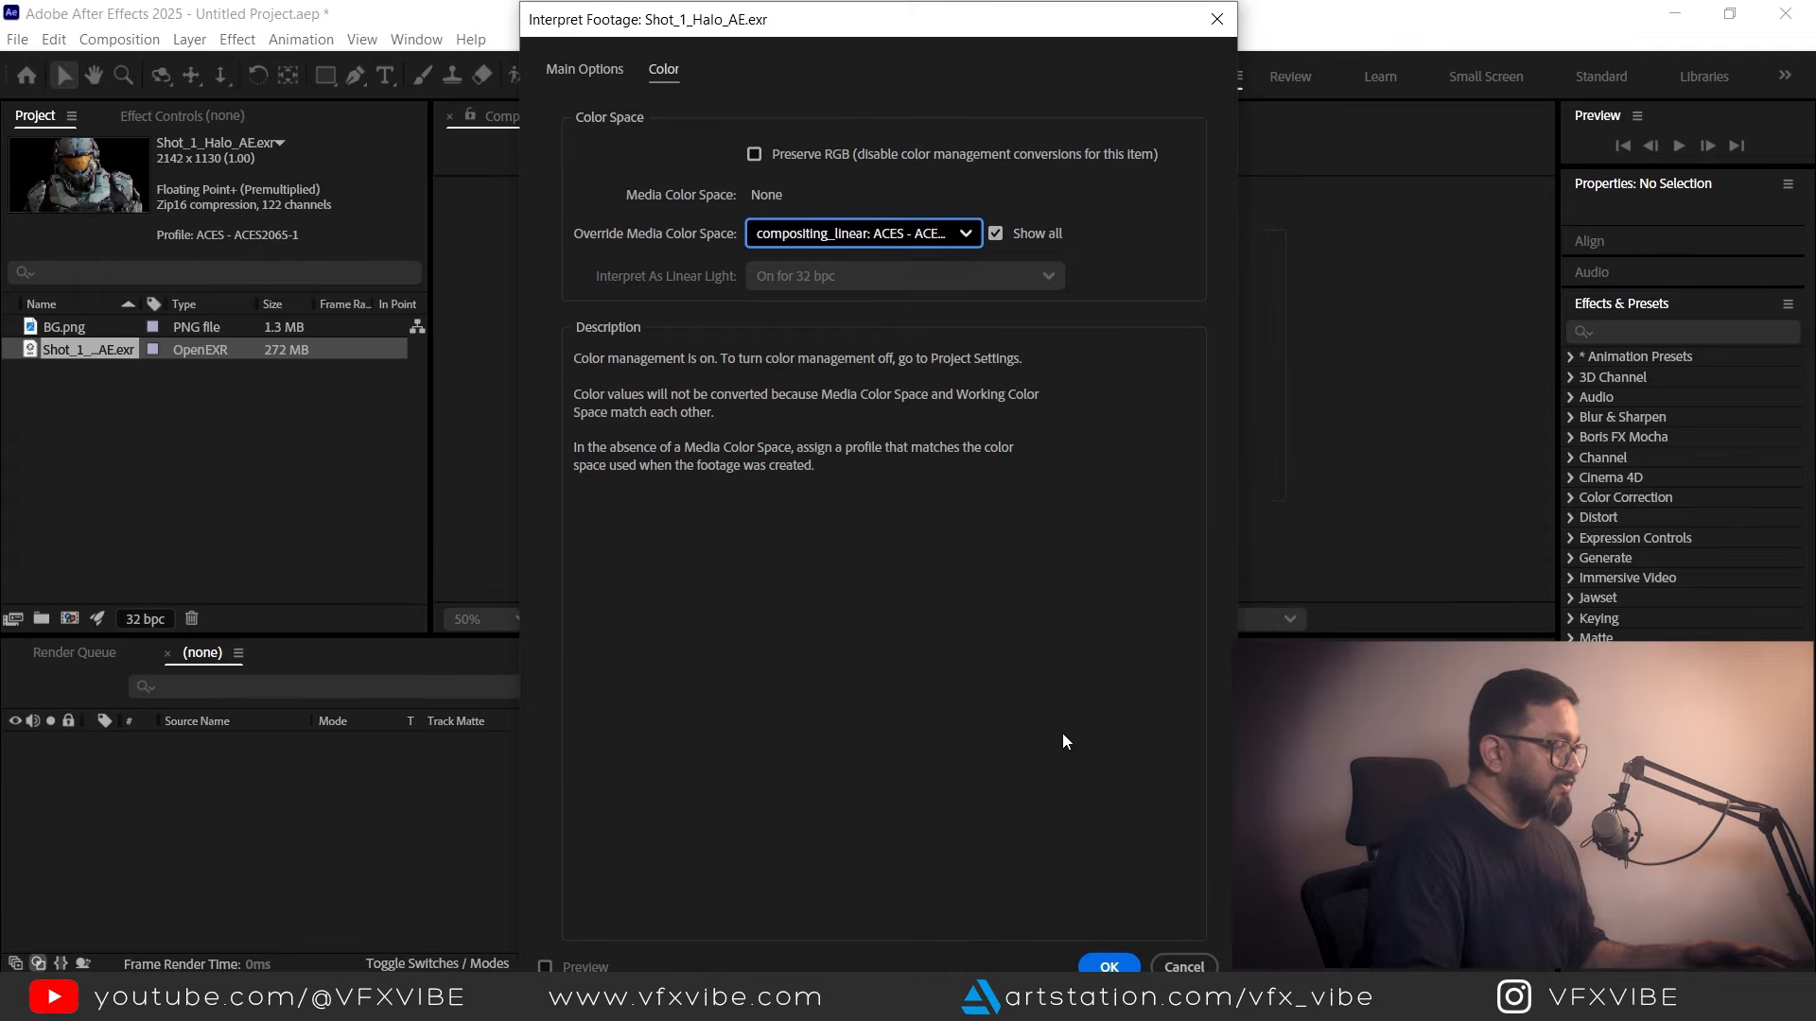
{"action": "left_click", "coordinate": [1108, 966]}
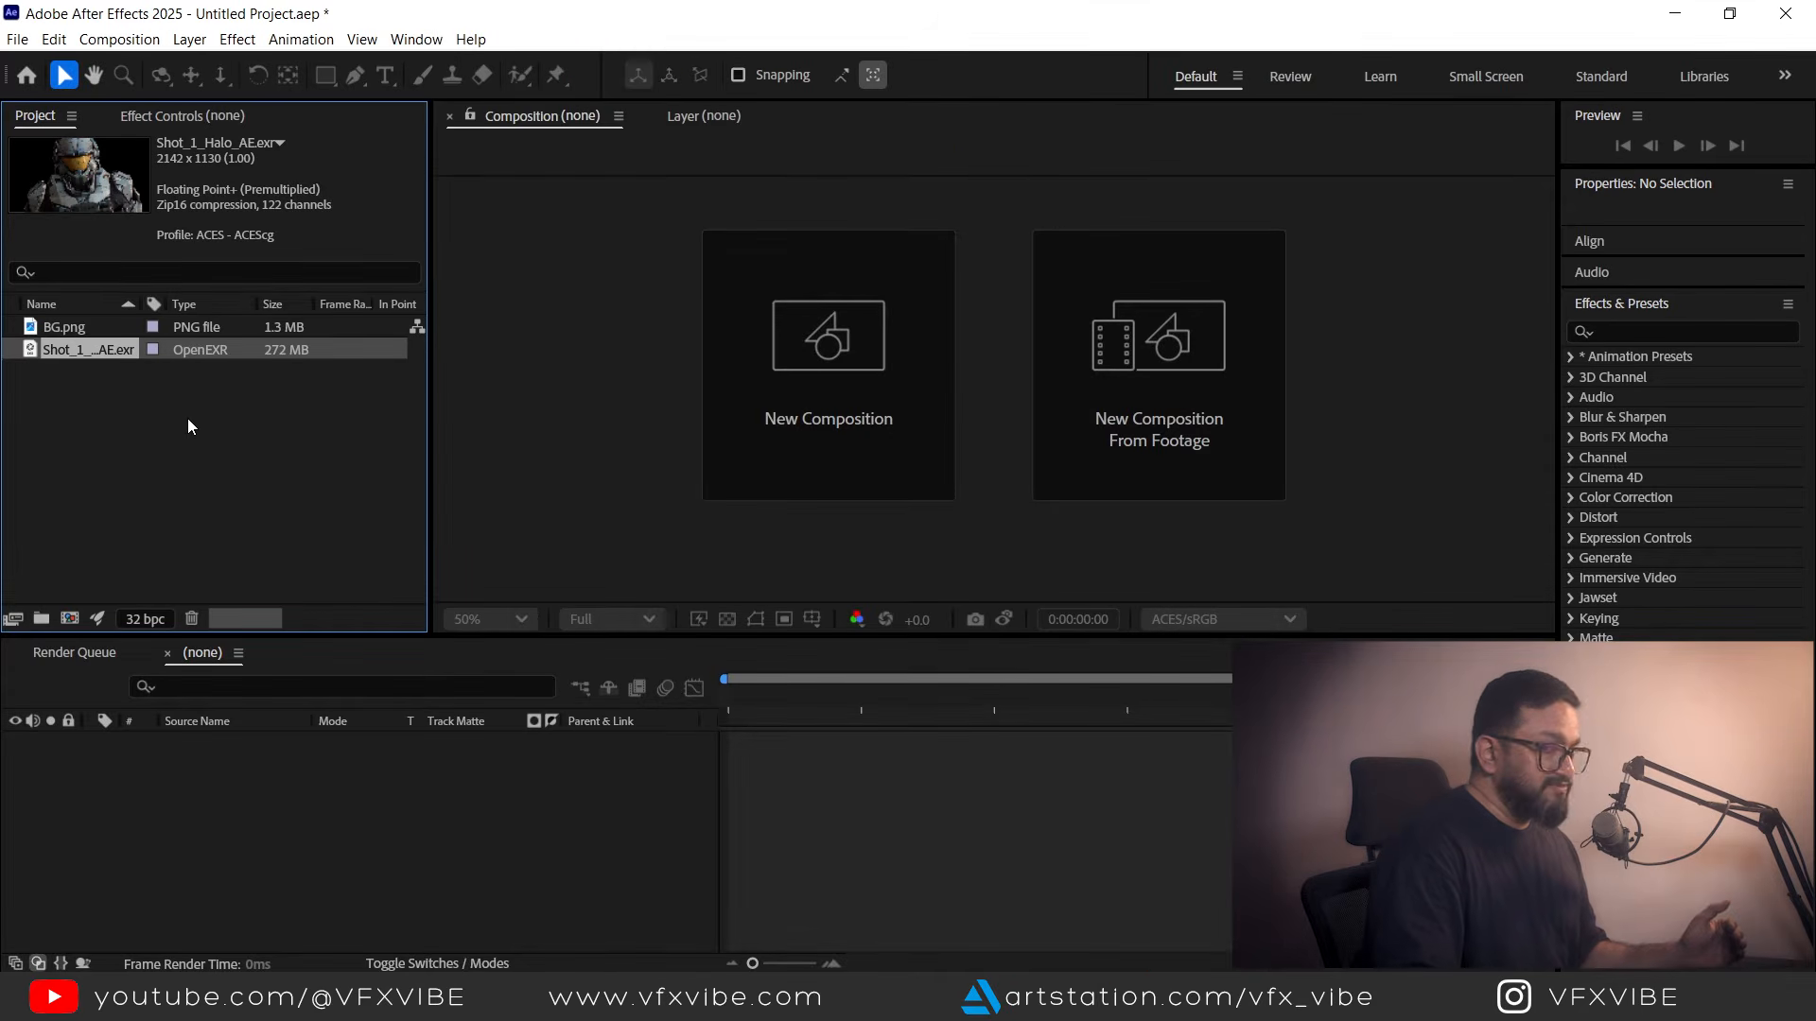
Compare BG.png in the footage viewer with the same image in the external photo viewer, then close the photo viewer.
{"action": "left_click", "coordinate": [74, 328]}
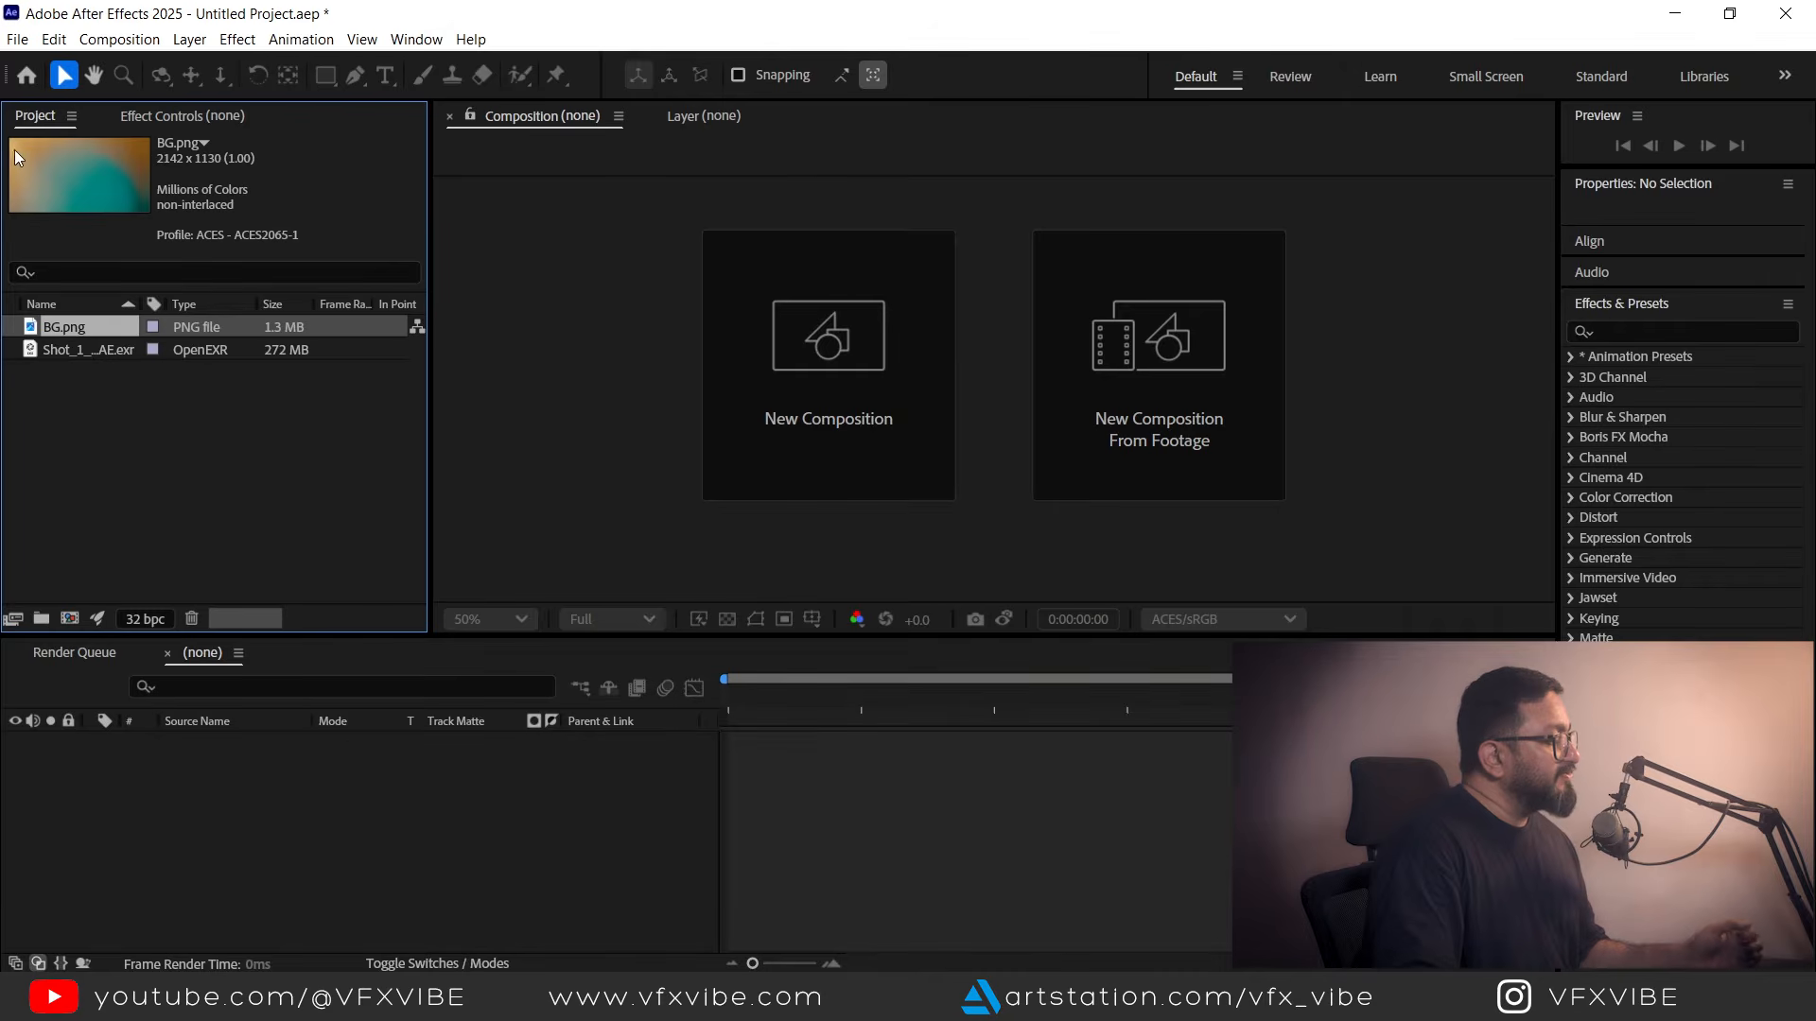
{"action": "double_click", "coordinate": [34, 329]}
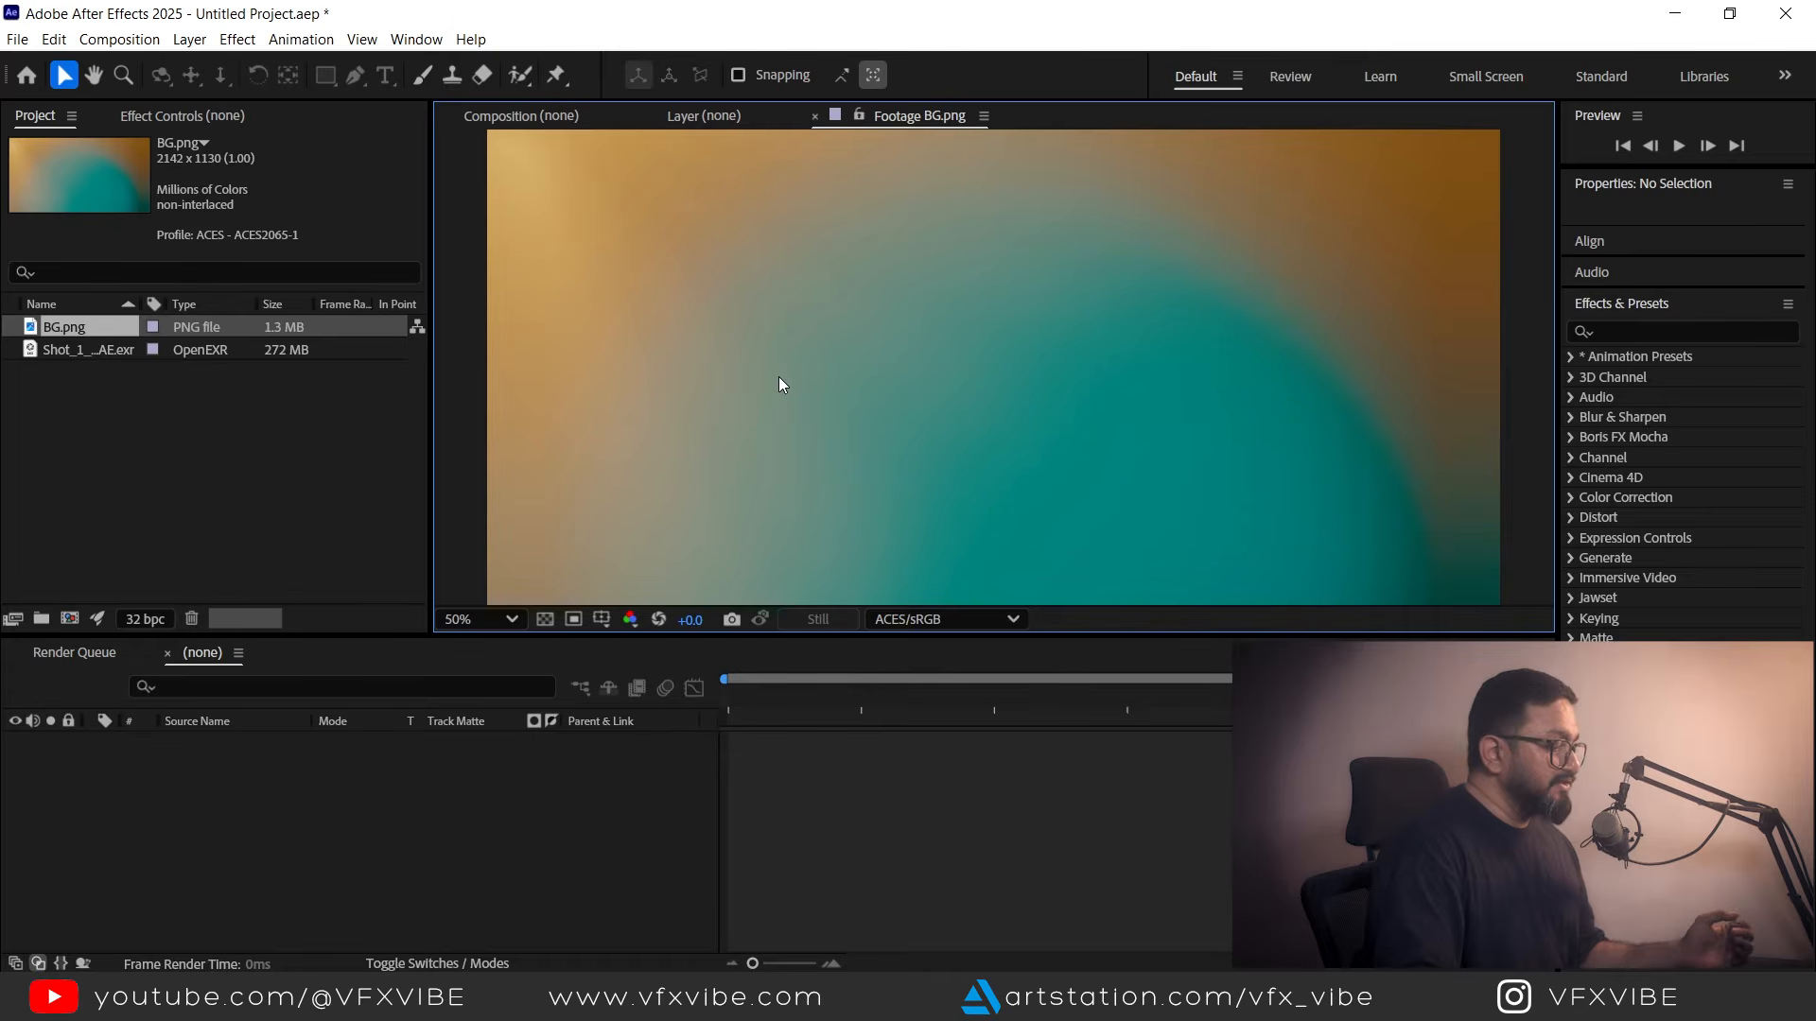
{"action": "left_click", "coordinate": [1098, 993]}
{"action": "left_click_drag", "start_coordinate": [299, 262], "coordinate": [818, 537]}
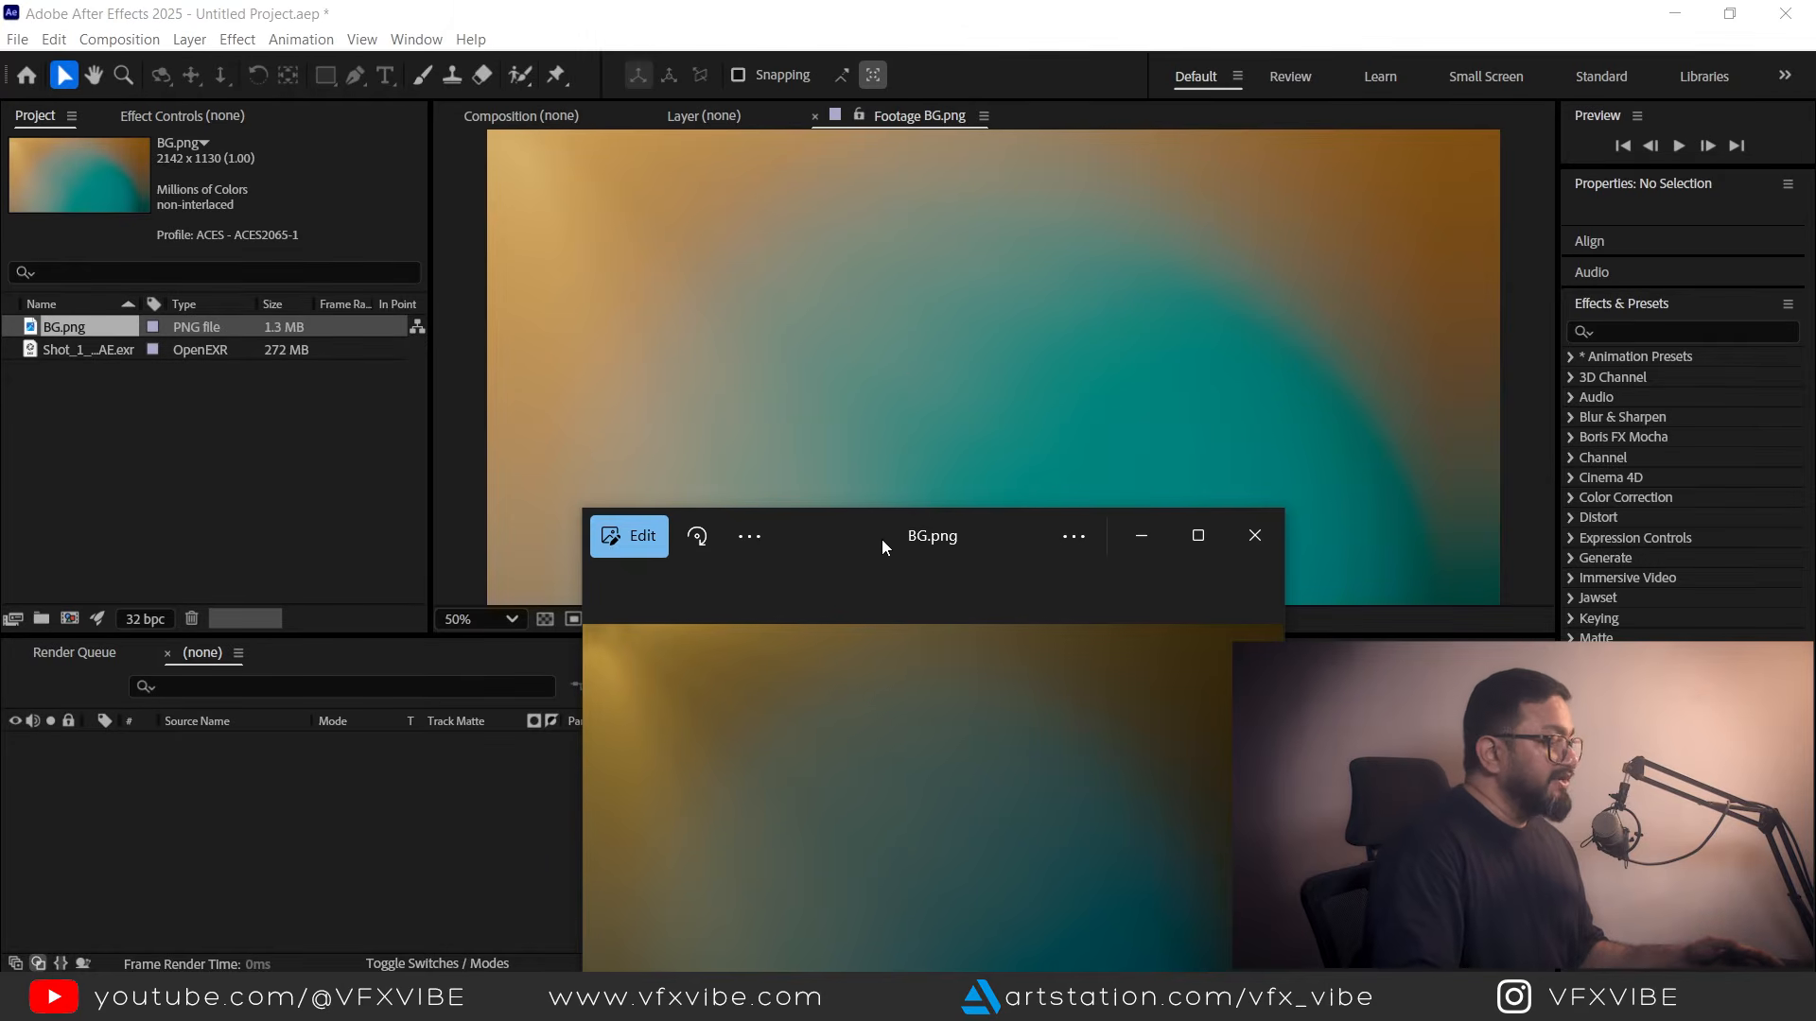
{"action": "left_click_drag", "start_coordinate": [881, 544], "coordinate": [895, 523]}
{"action": "left_click", "coordinate": [1252, 511]}
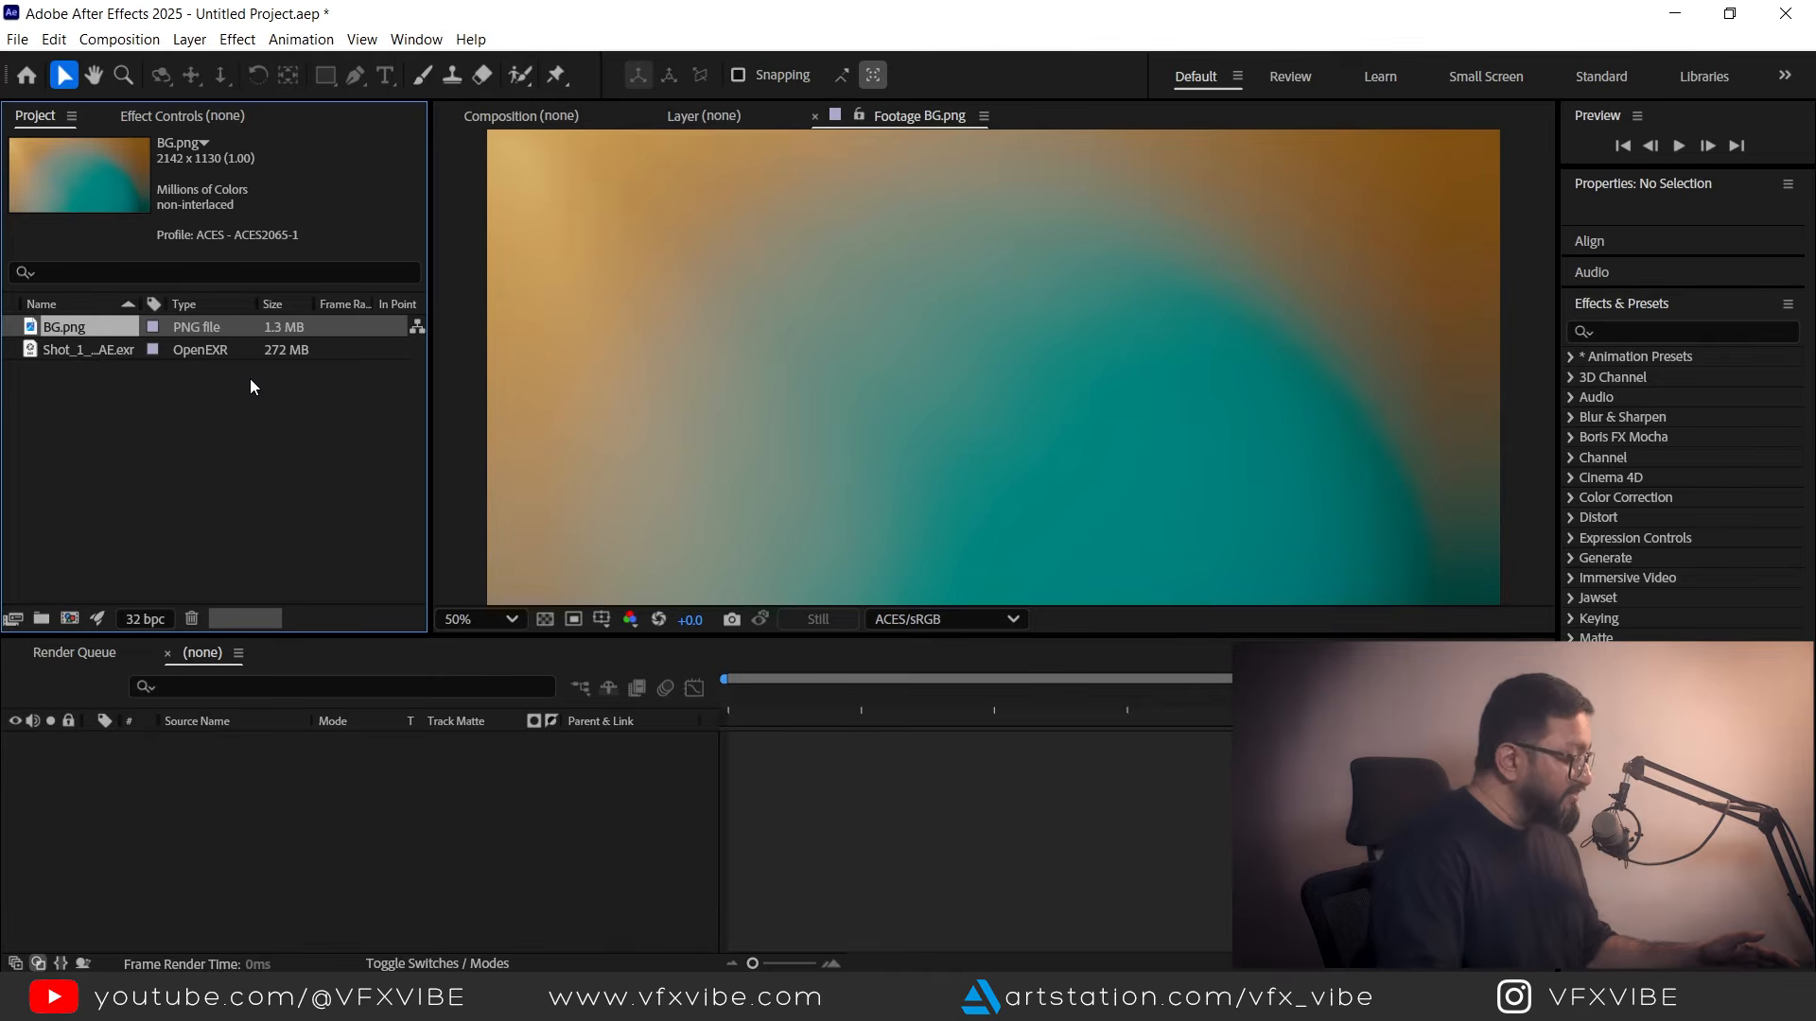
Interpret the BG.png footage with the override media color space color_picking: Output - sRGB.
{"action": "right_click", "coordinate": [82, 329]}
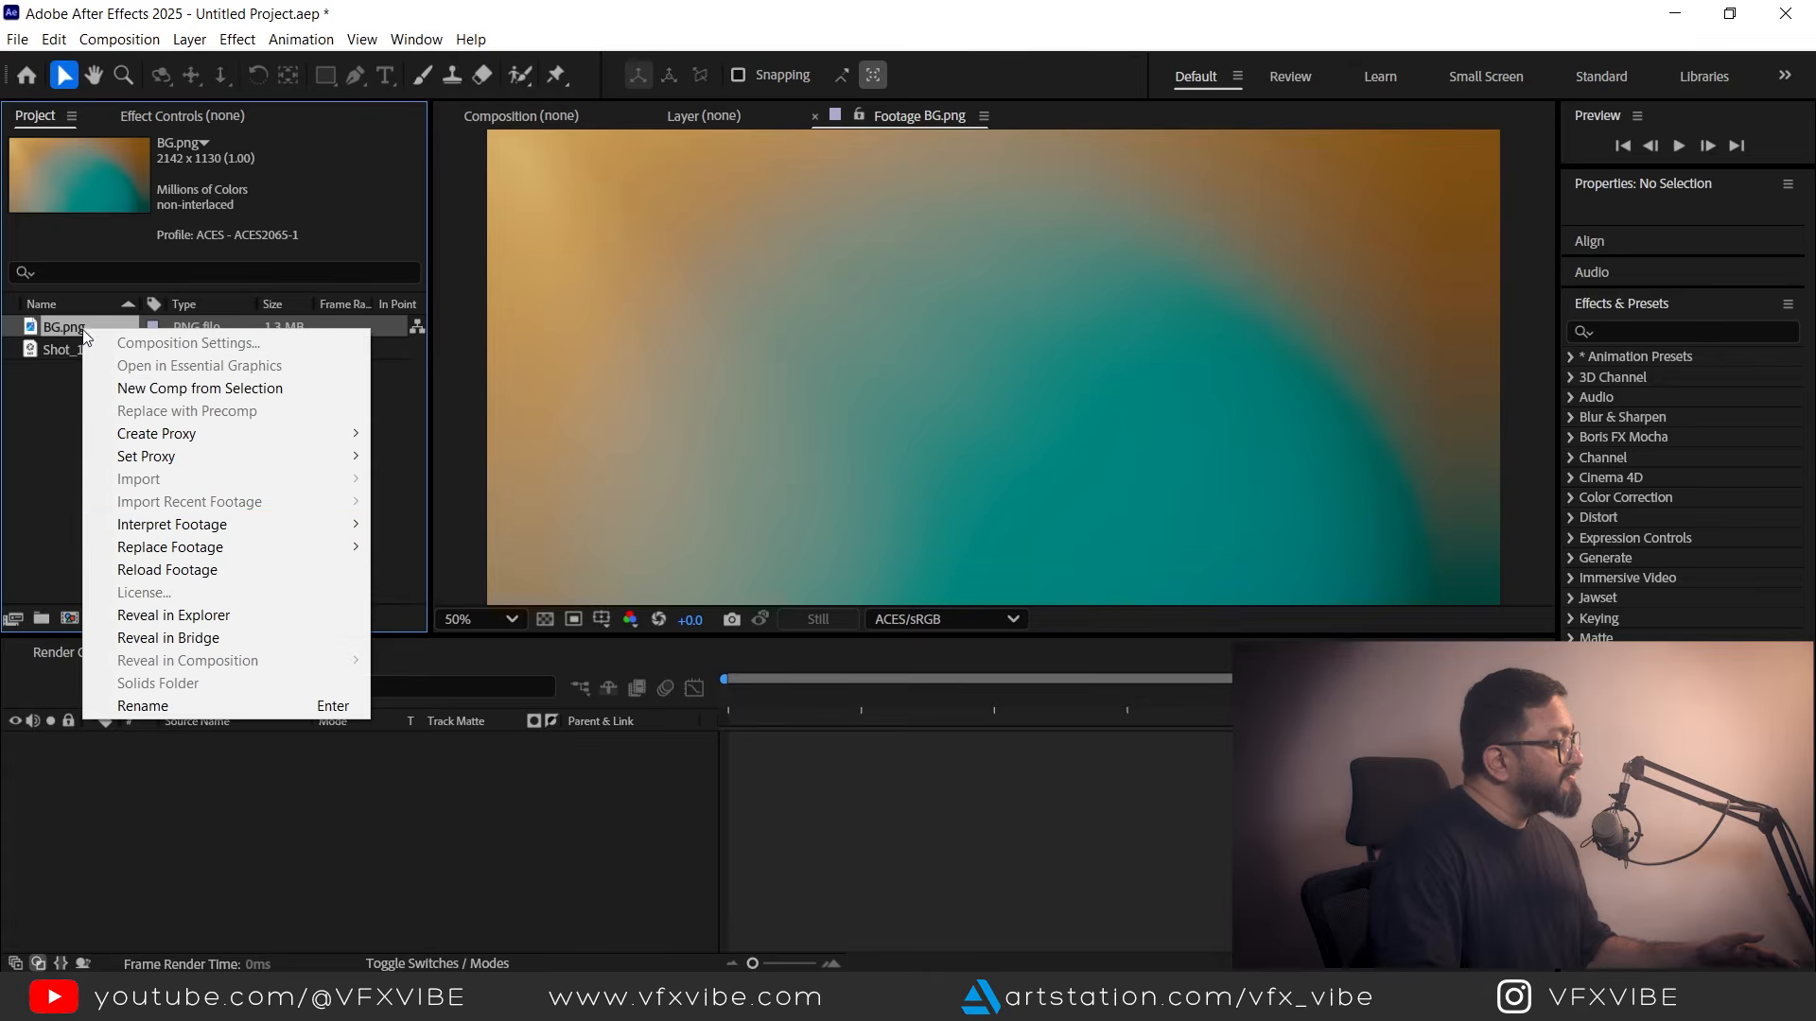
{"action": "mouse_move", "coordinate": [261, 527]}
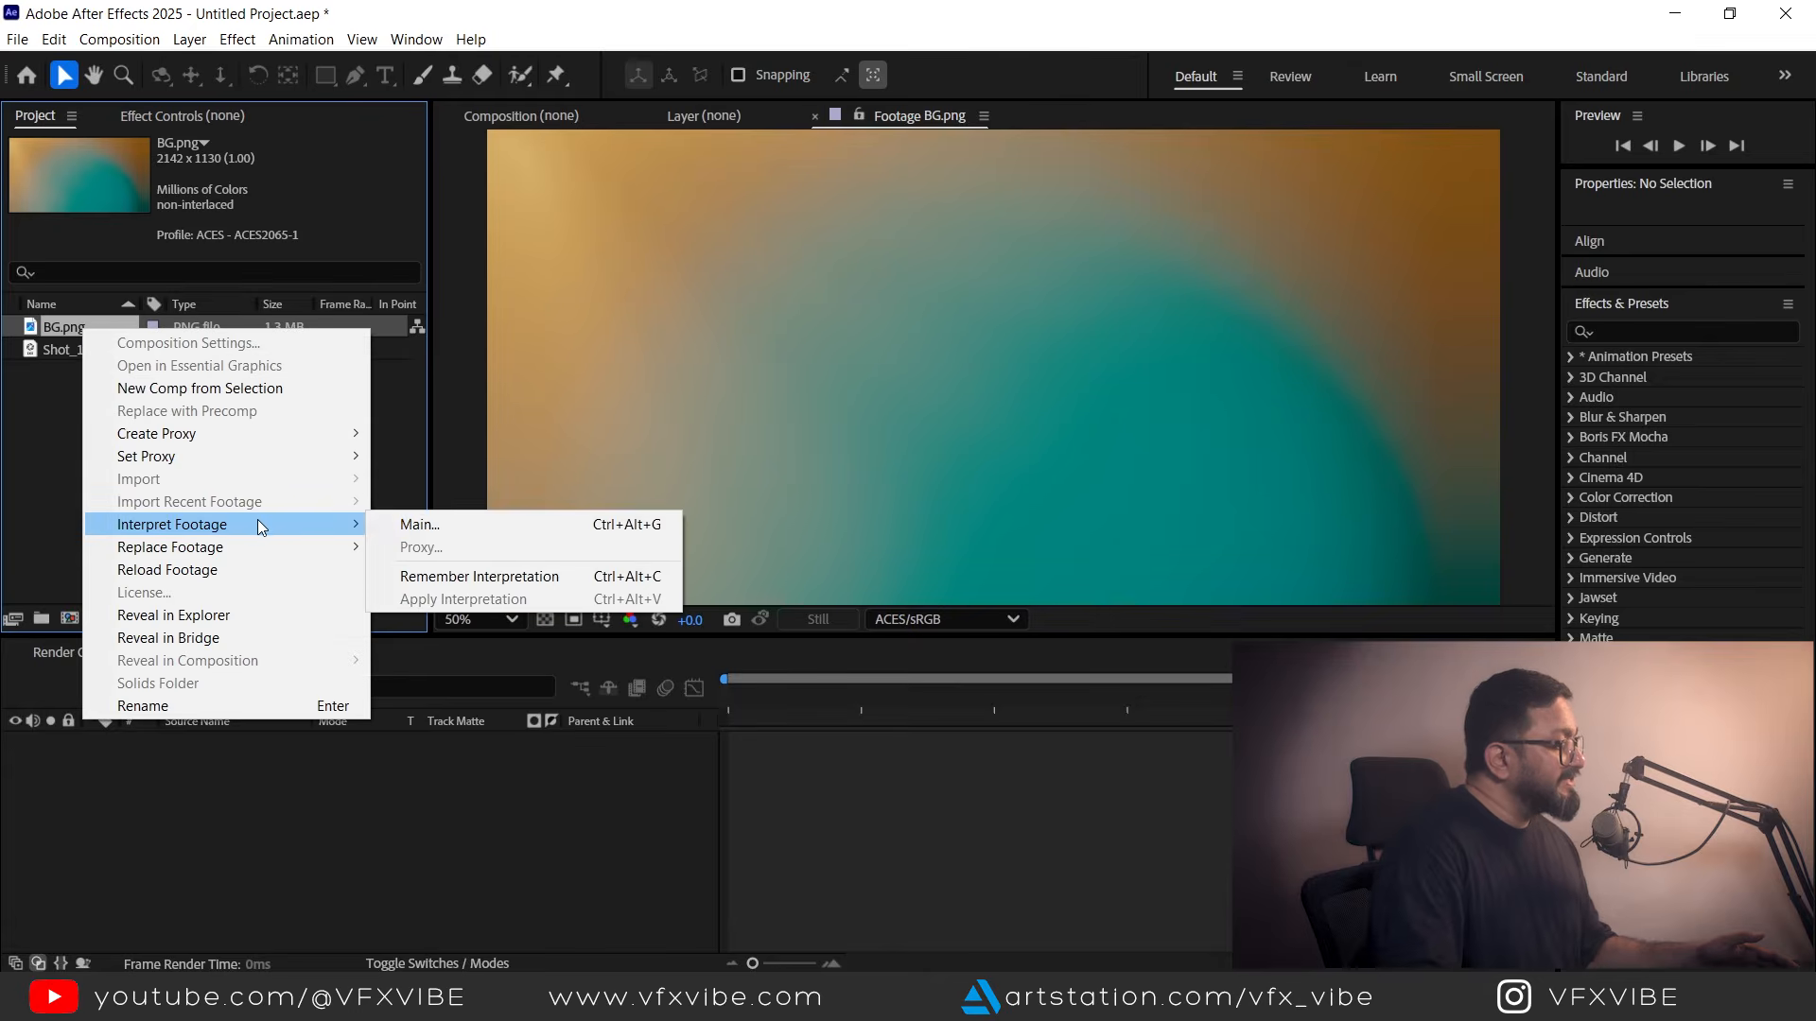
{"action": "left_click", "coordinate": [418, 524]}
{"action": "left_click", "coordinate": [694, 153]}
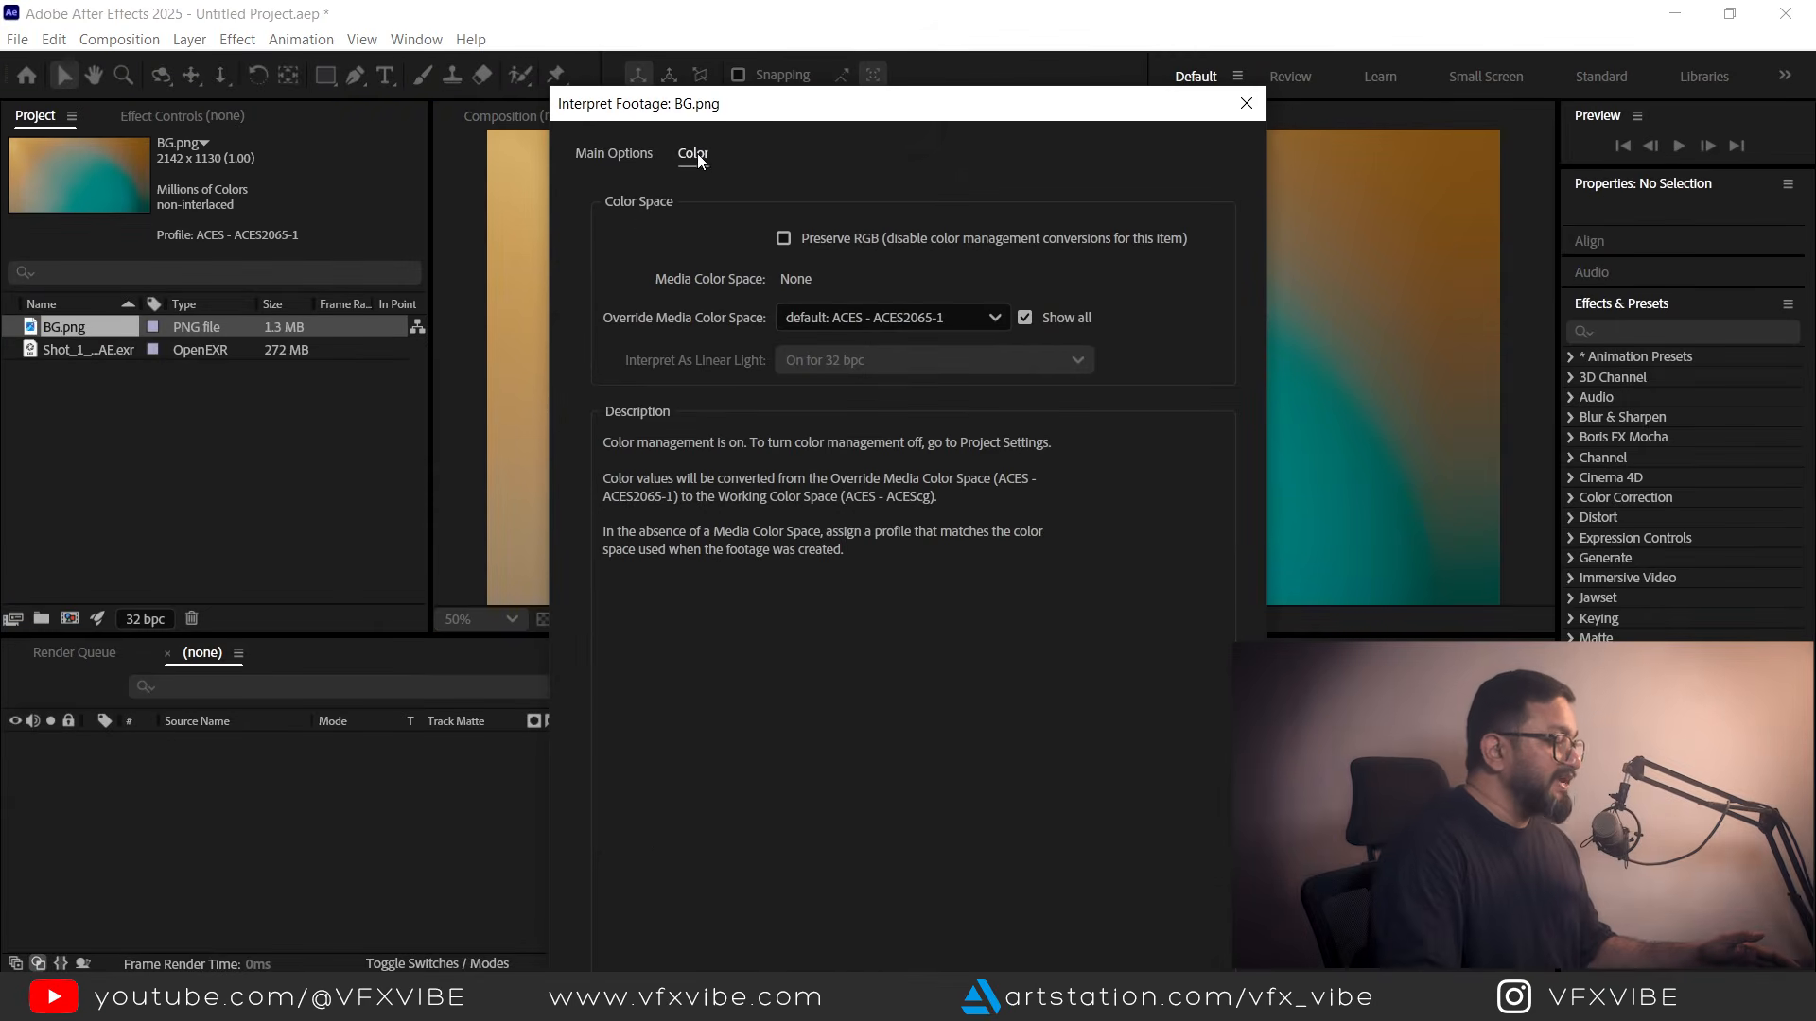
{"action": "left_click", "coordinate": [987, 319]}
{"action": "scroll", "coordinate": [874, 371], "scroll_direction": "up", "scroll_amount": 2}
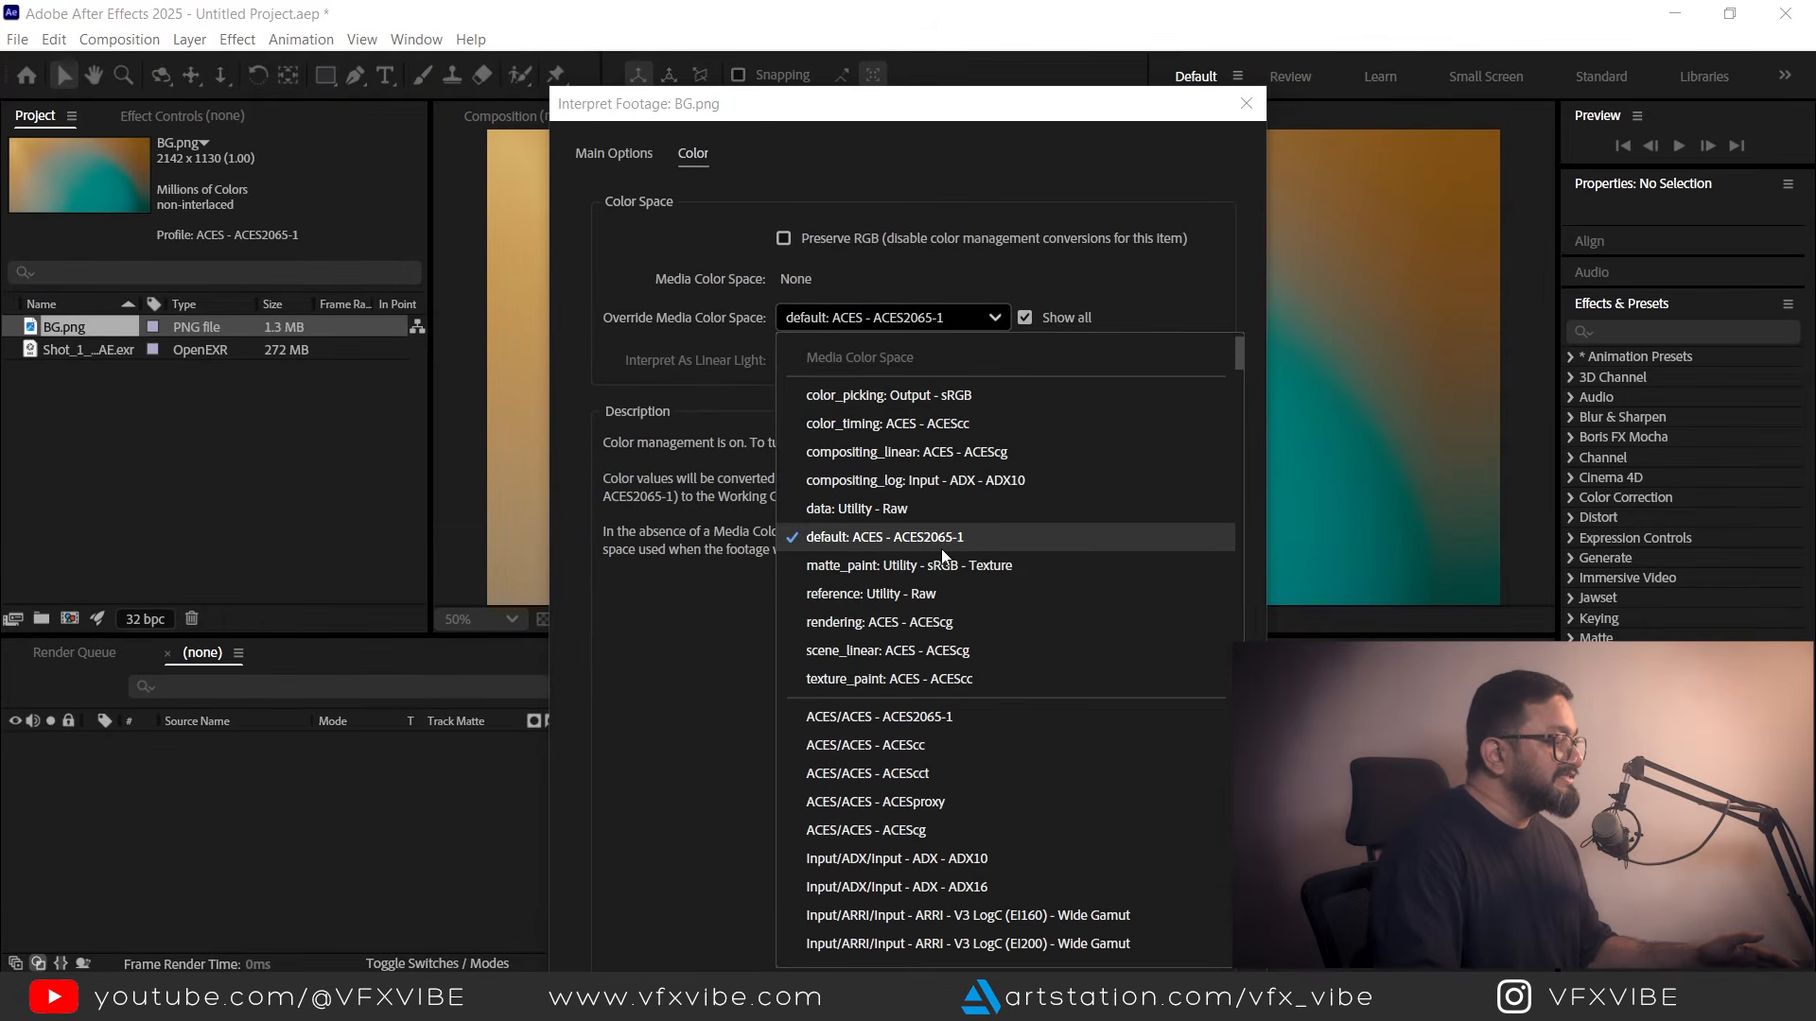
{"action": "scroll", "coordinate": [942, 539], "scroll_direction": "up", "scroll_amount": 1}
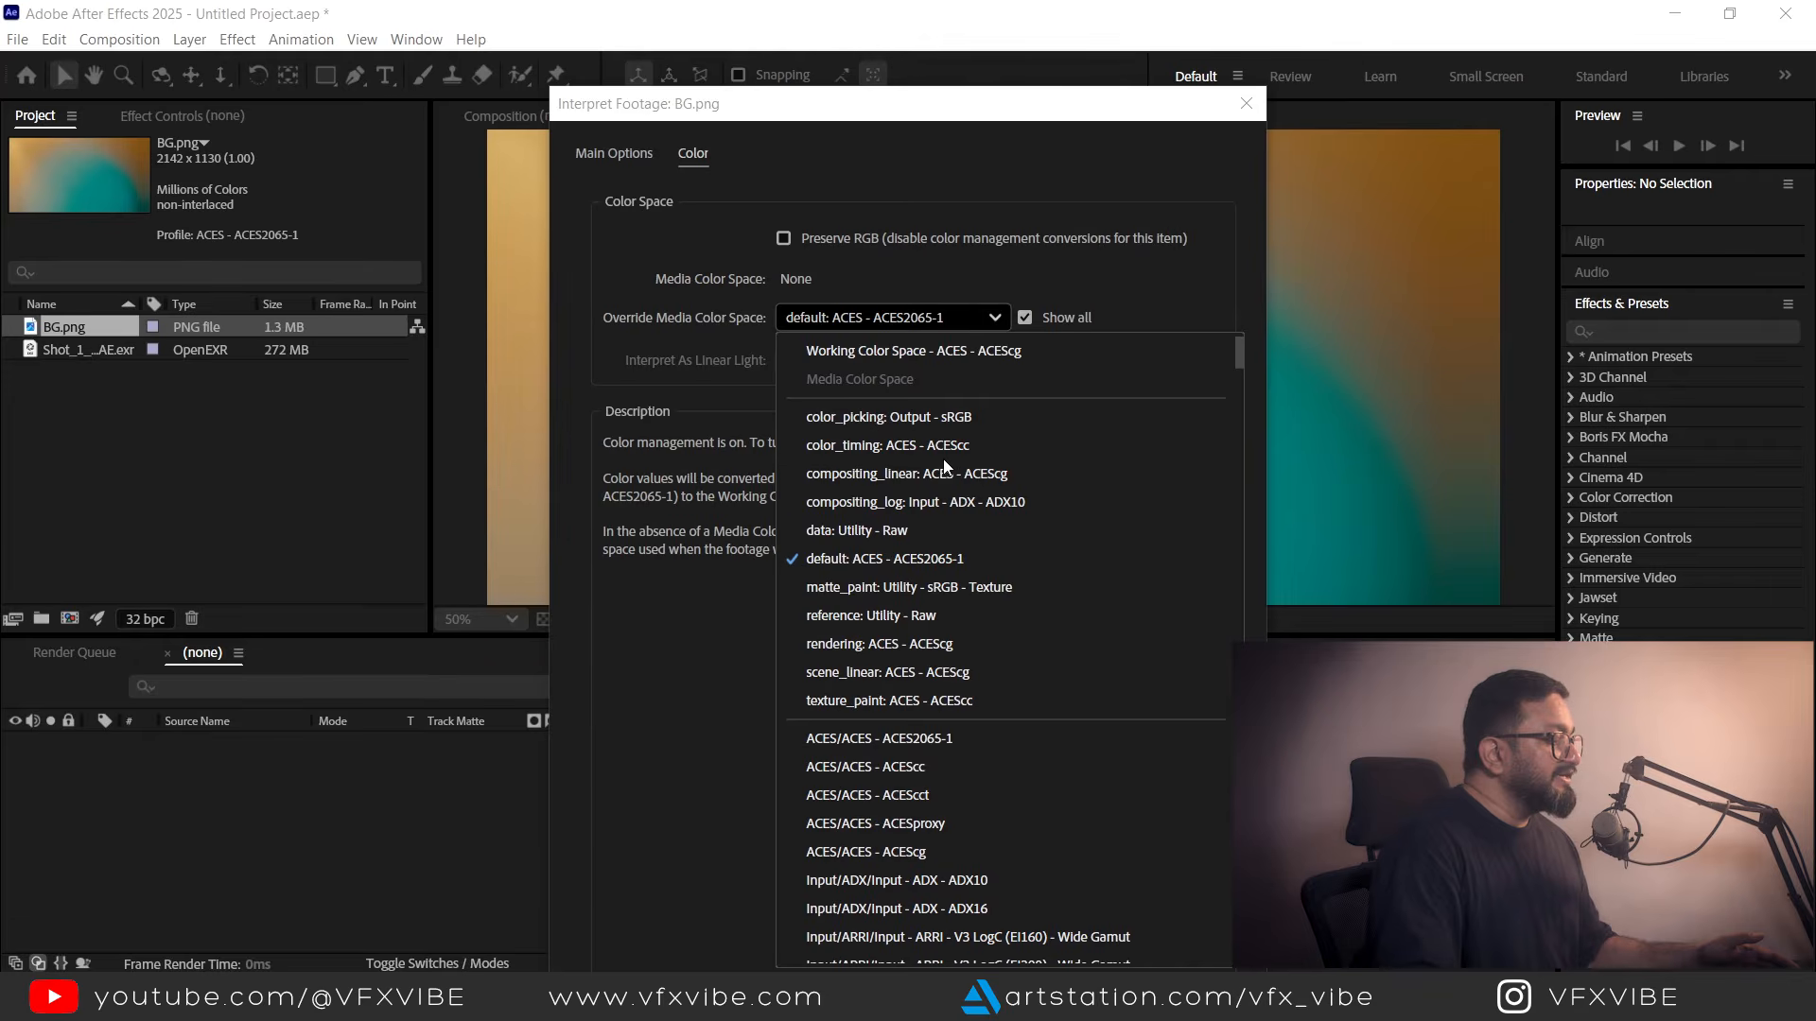
{"action": "left_click", "coordinate": [900, 414]}
Try Output/Output - sRGB as the override media color space for BG.png.
{"action": "left_click_drag", "start_coordinate": [943, 110], "coordinate": [1017, 164]}
{"action": "left_click", "coordinate": [1026, 371]}
{"action": "scroll", "coordinate": [1059, 643], "scroll_direction": "down", "scroll_amount": 10}
{"action": "scroll", "coordinate": [1067, 651], "scroll_direction": "down", "scroll_amount": 15}
{"action": "scroll", "coordinate": [1078, 607], "scroll_direction": "down", "scroll_amount": 10}
{"action": "left_click", "coordinate": [991, 854]}
{"action": "left_click_drag", "start_coordinate": [1002, 156], "coordinate": [1009, 295]}
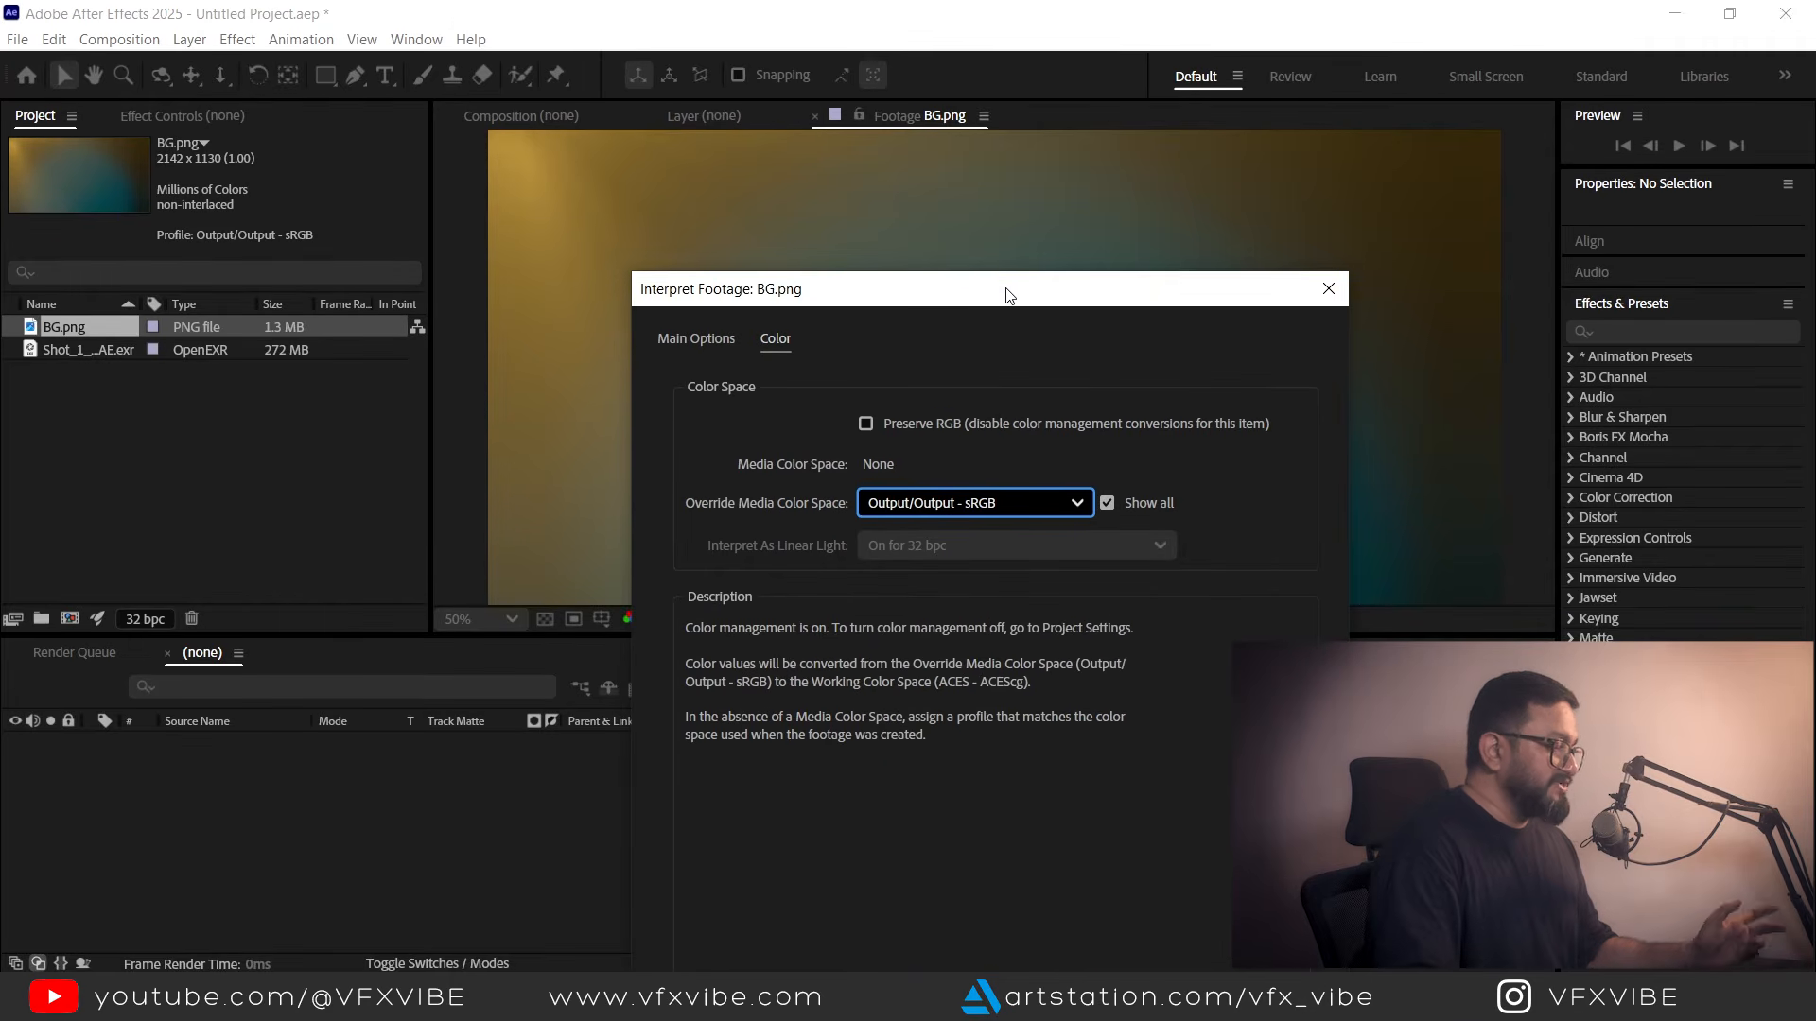
Set BG.png's override media color space to color_picking: Output - sRGB and apply the footage interpretation.
{"action": "left_click", "coordinate": [1071, 503]}
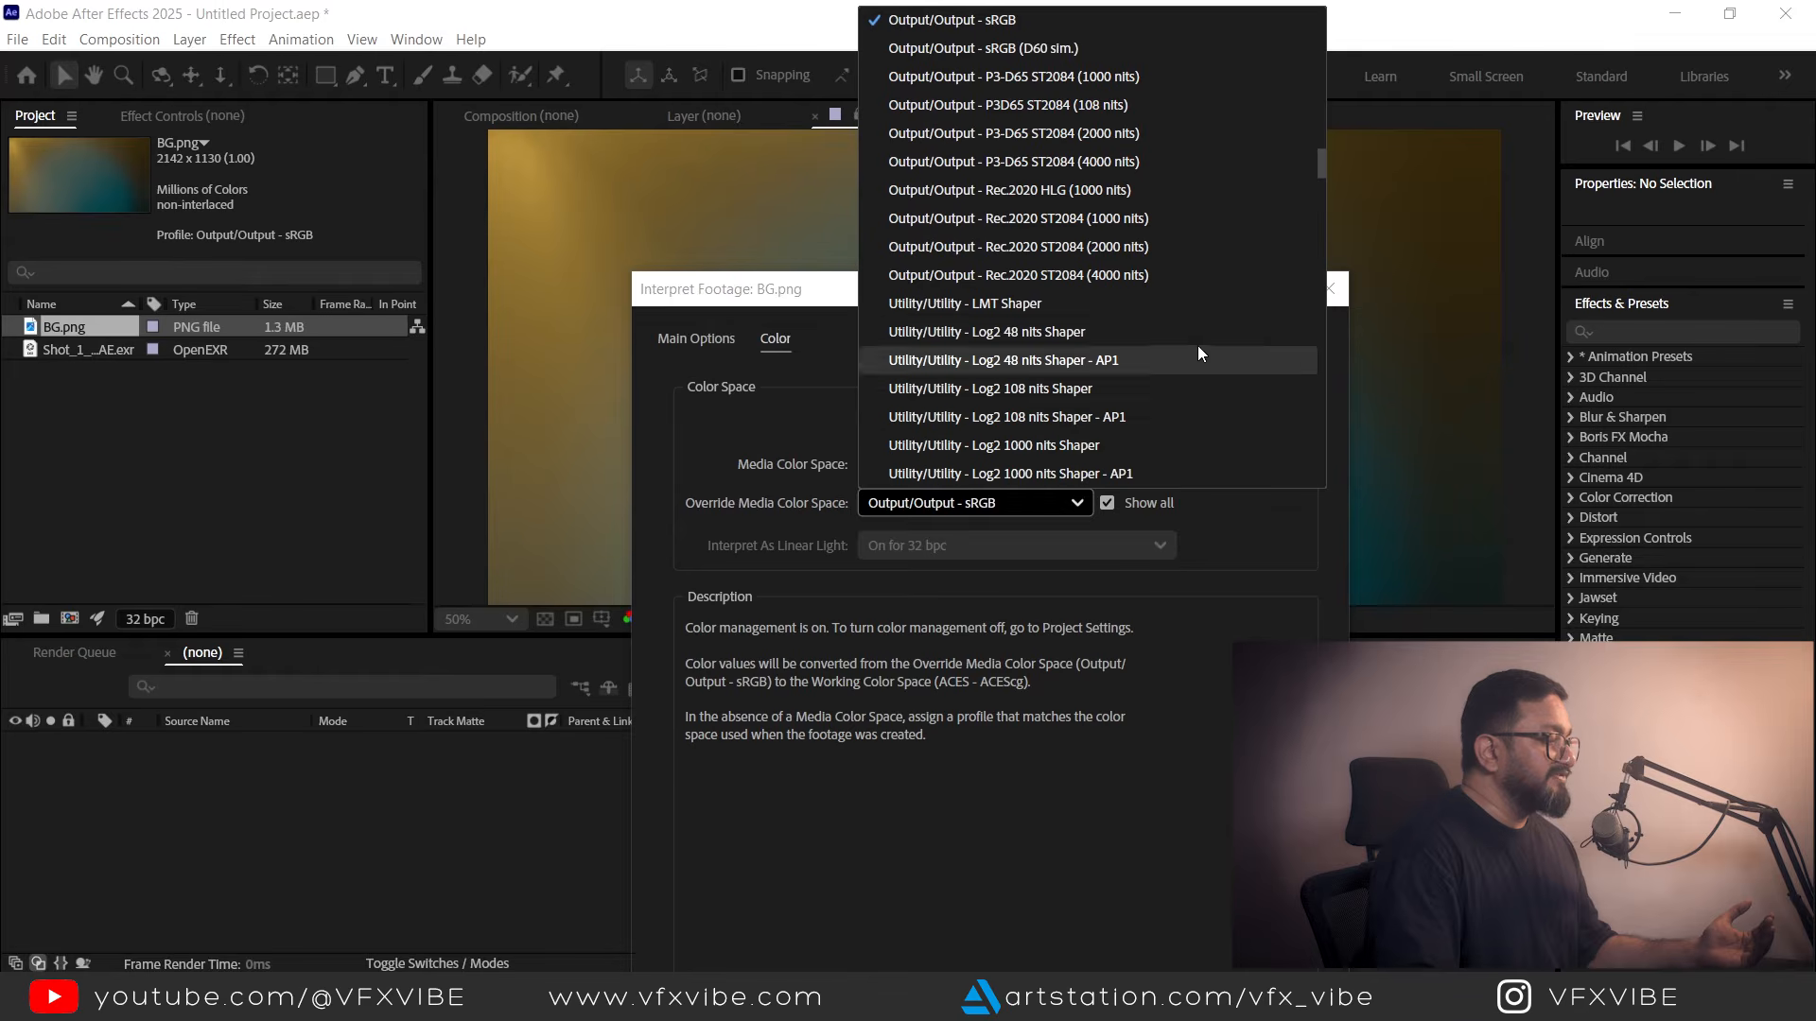
{"action": "scroll", "coordinate": [1280, 180], "scroll_direction": "up", "scroll_amount": 3}
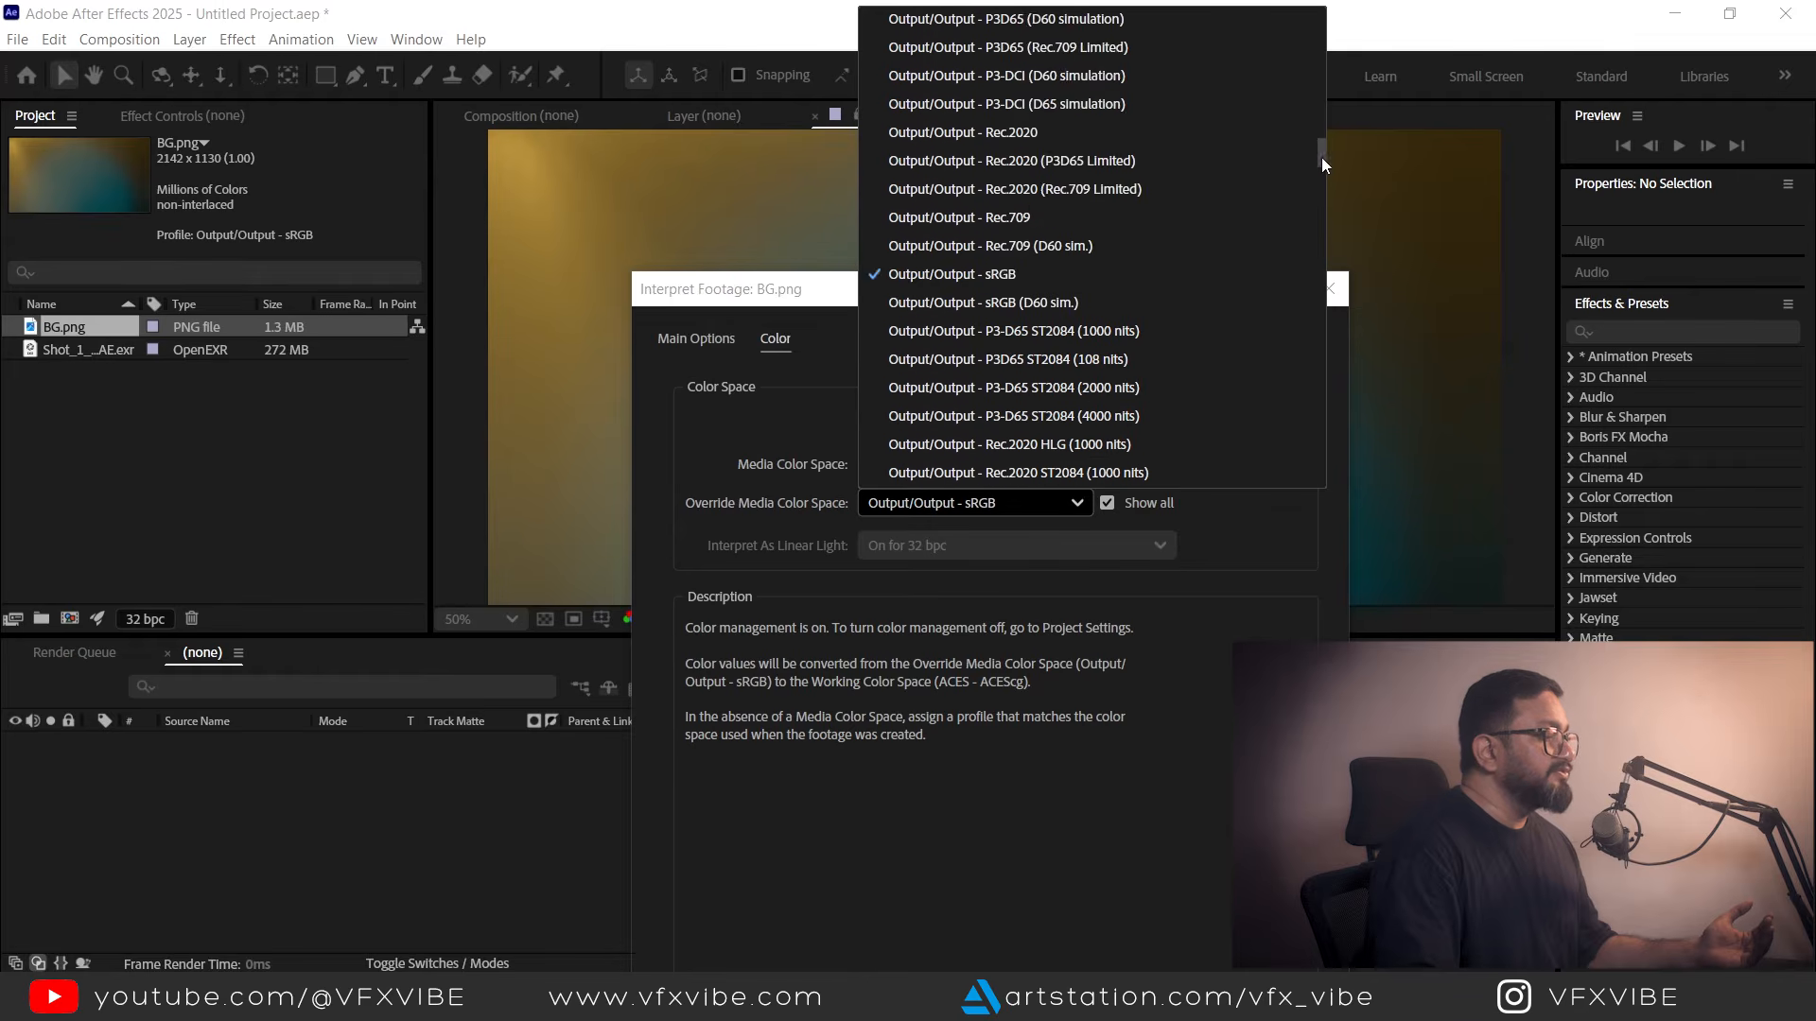
{"action": "left_click_drag", "start_coordinate": [1320, 157], "coordinate": [1309, 24]}
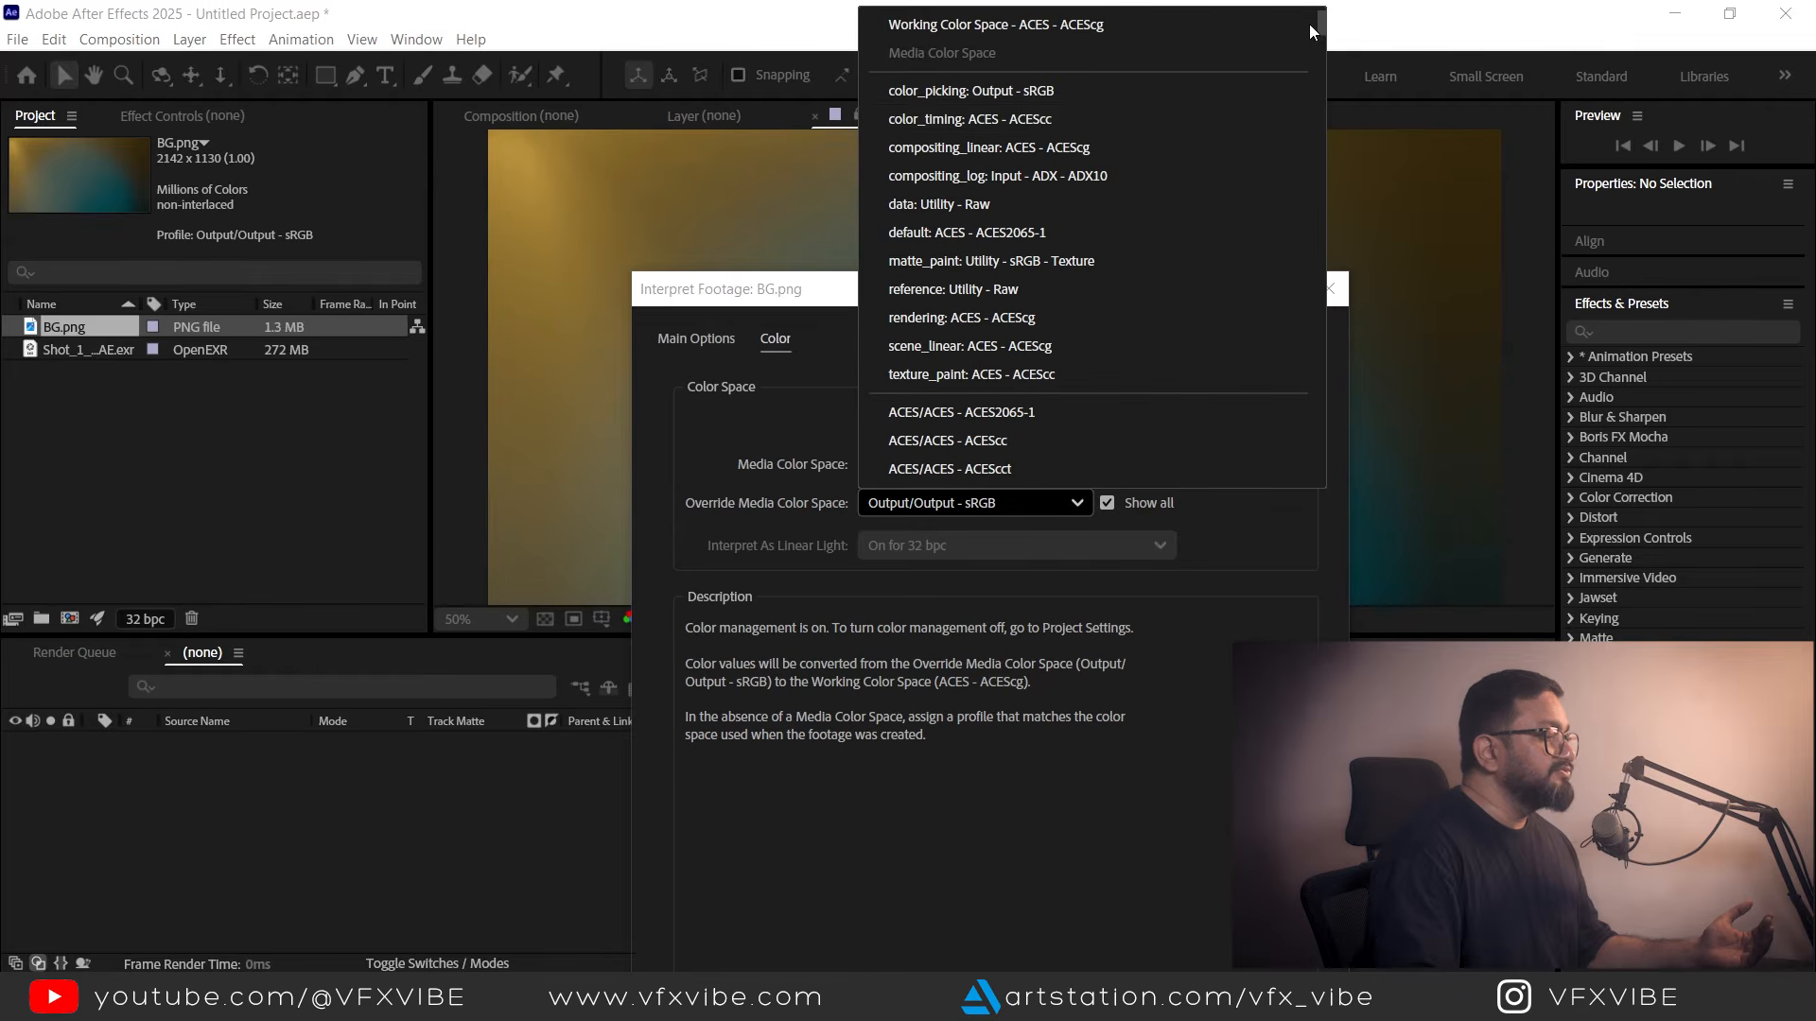
{"action": "left_click", "coordinate": [997, 92]}
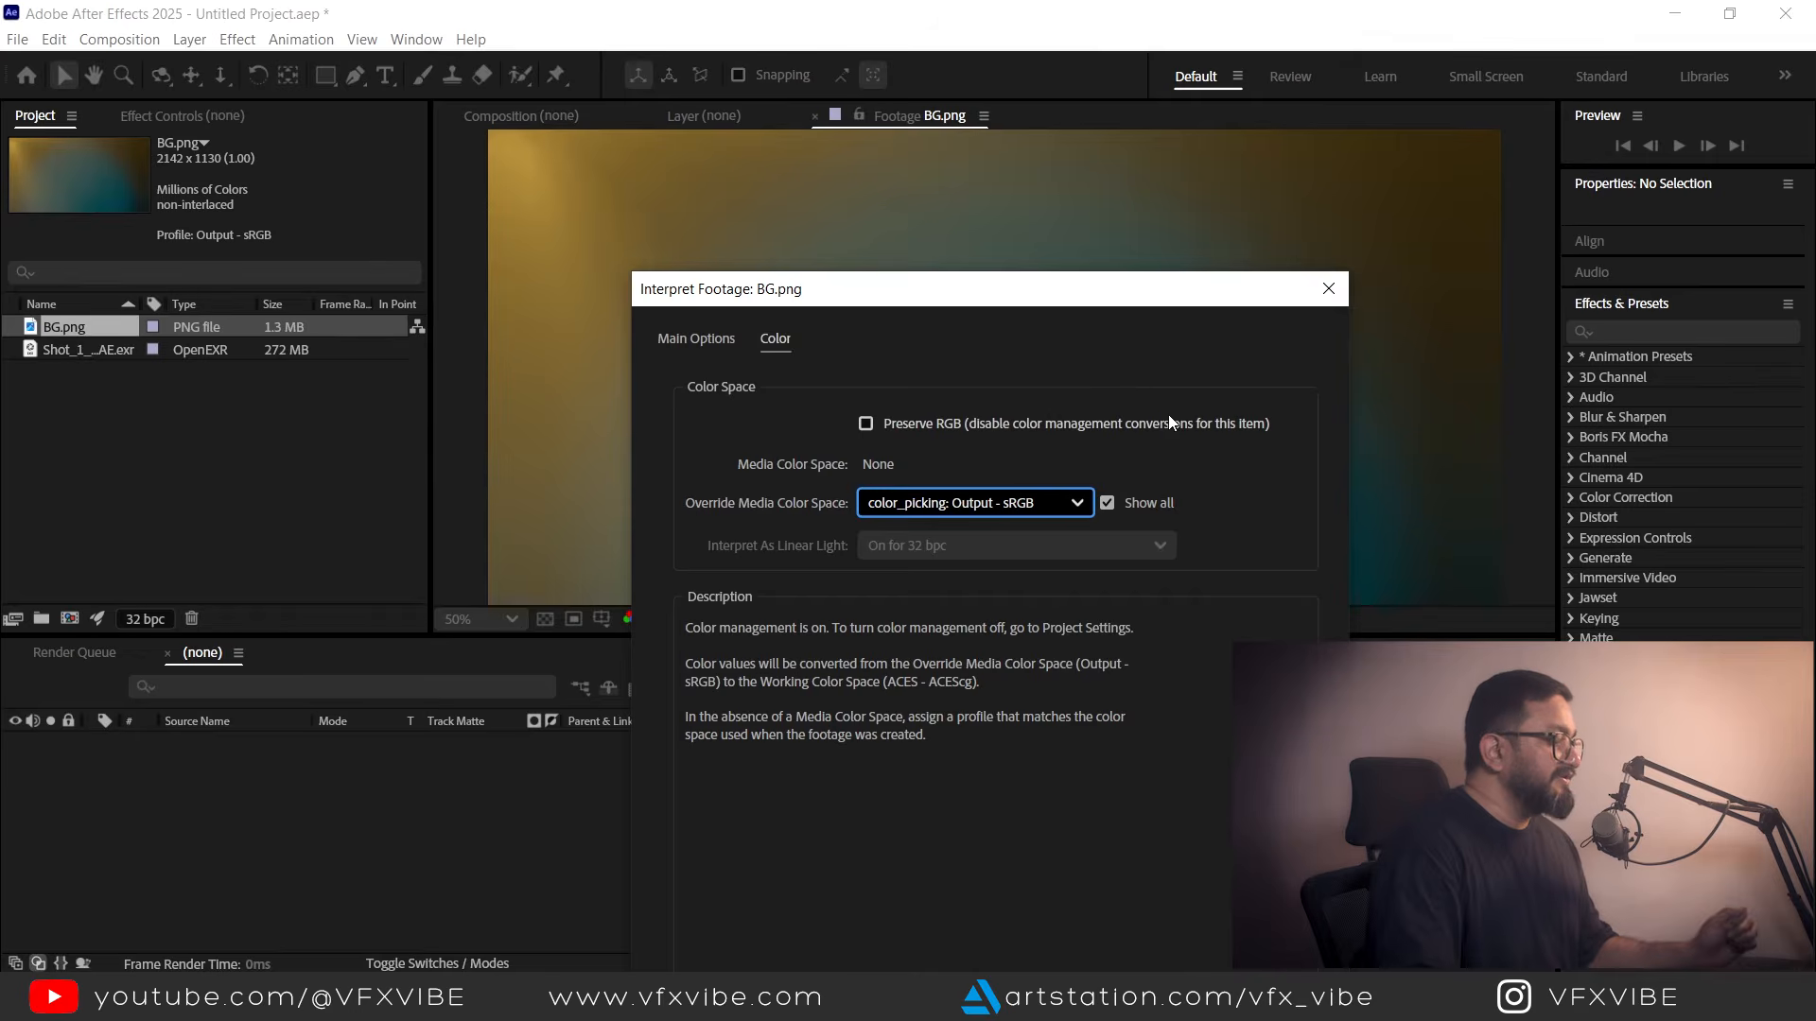
{"action": "left_click_drag", "start_coordinate": [1076, 299], "coordinate": [938, 67]}
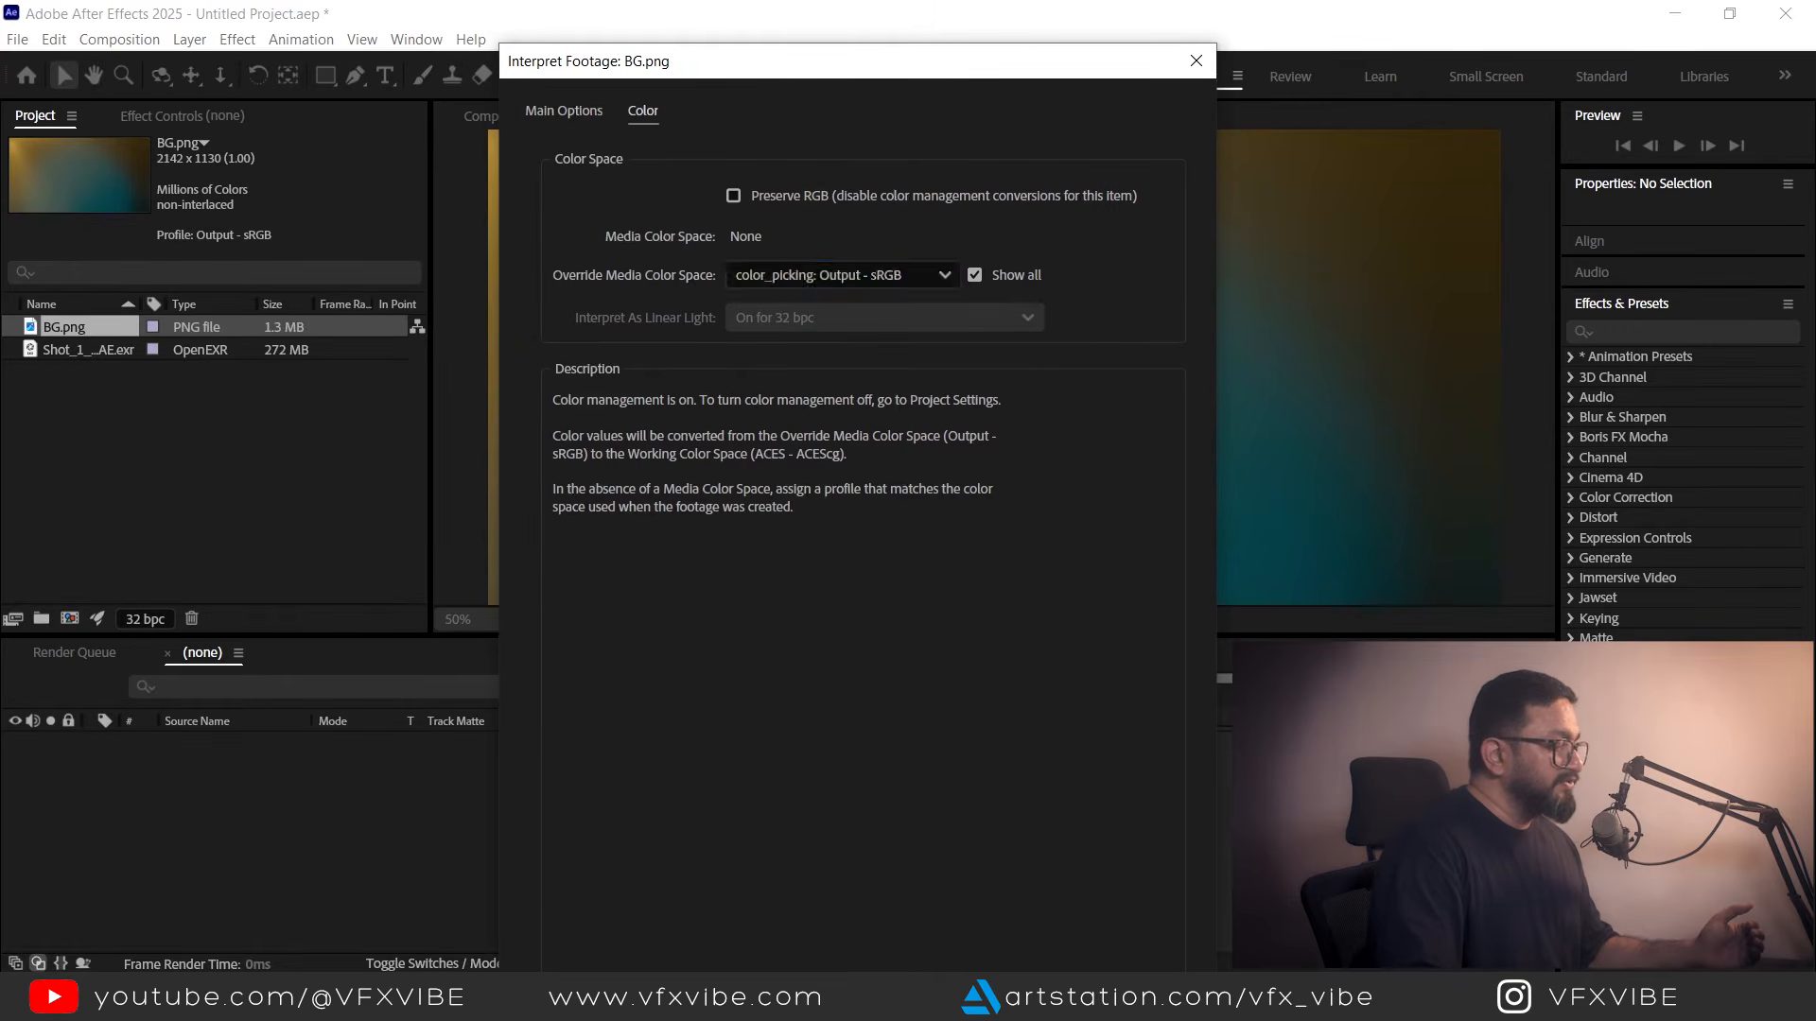
{"action": "key", "text": "Return"}
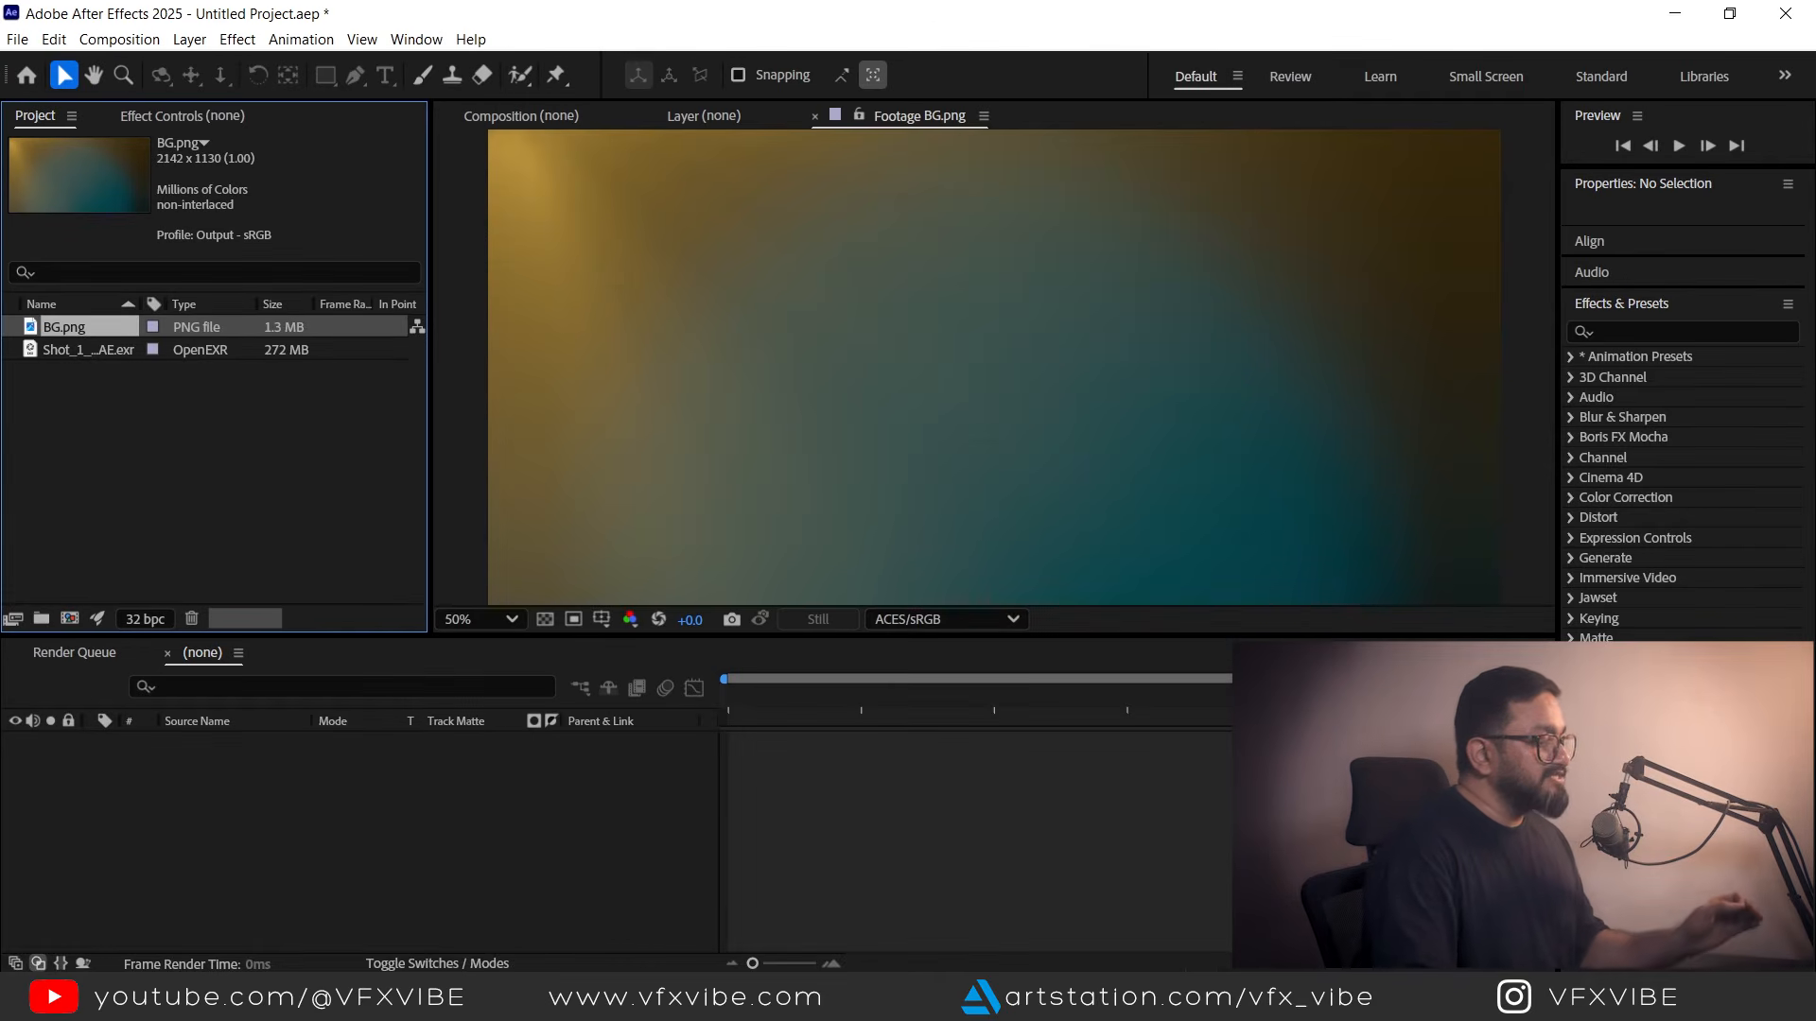
{"action": "left_click", "coordinate": [219, 448]}
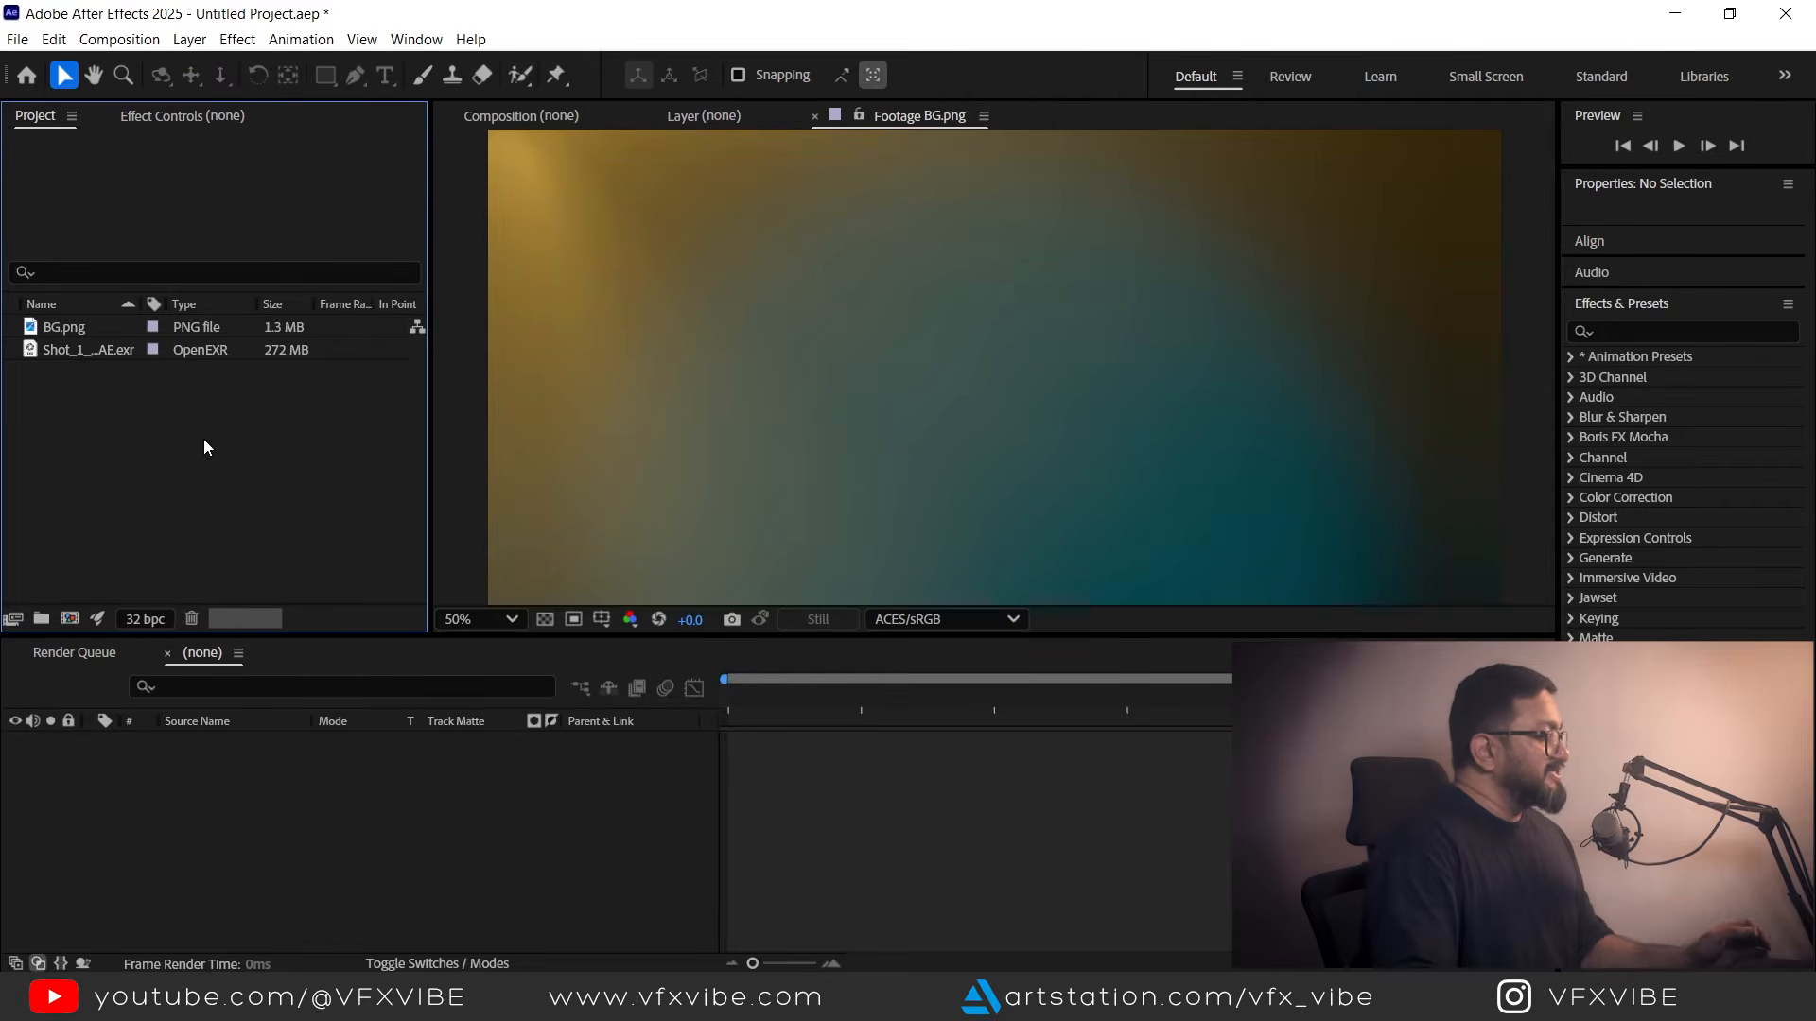
Create a new composition from the Shot_1_Halo_AE.exr footage.
{"action": "left_click", "coordinate": [61, 352]}
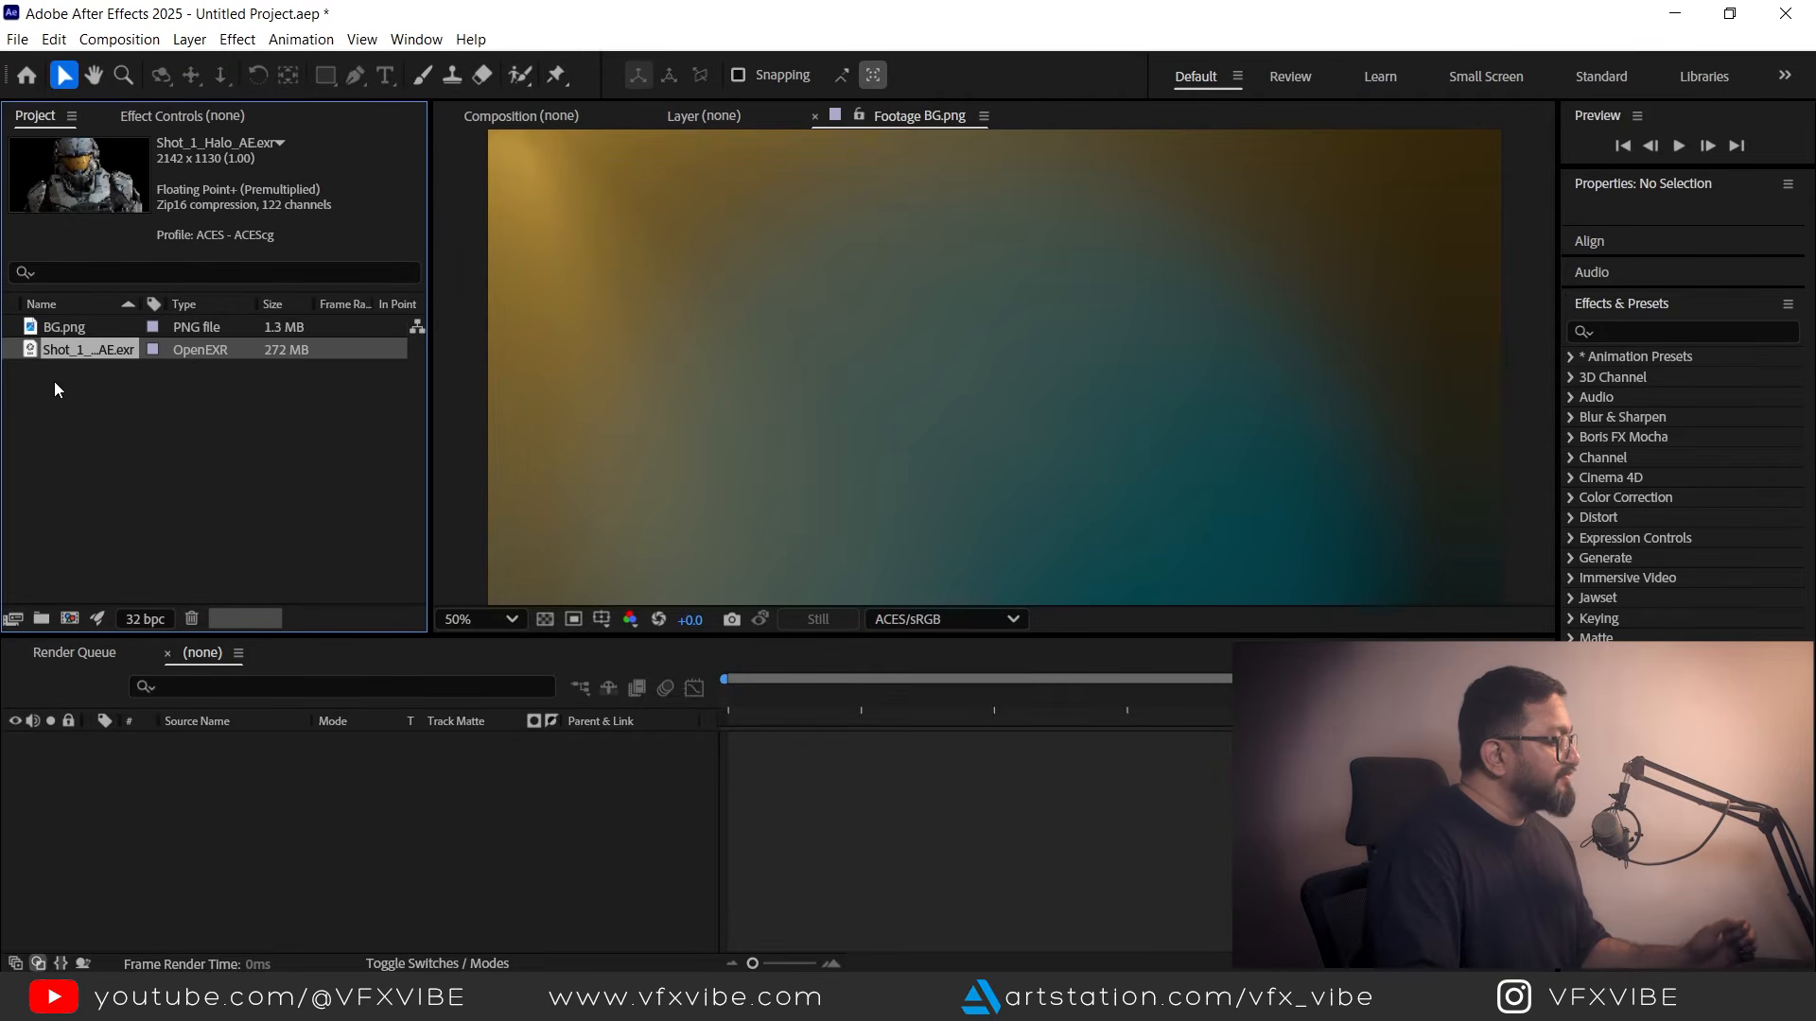
{"action": "left_click_drag", "start_coordinate": [57, 350], "coordinate": [109, 458]}
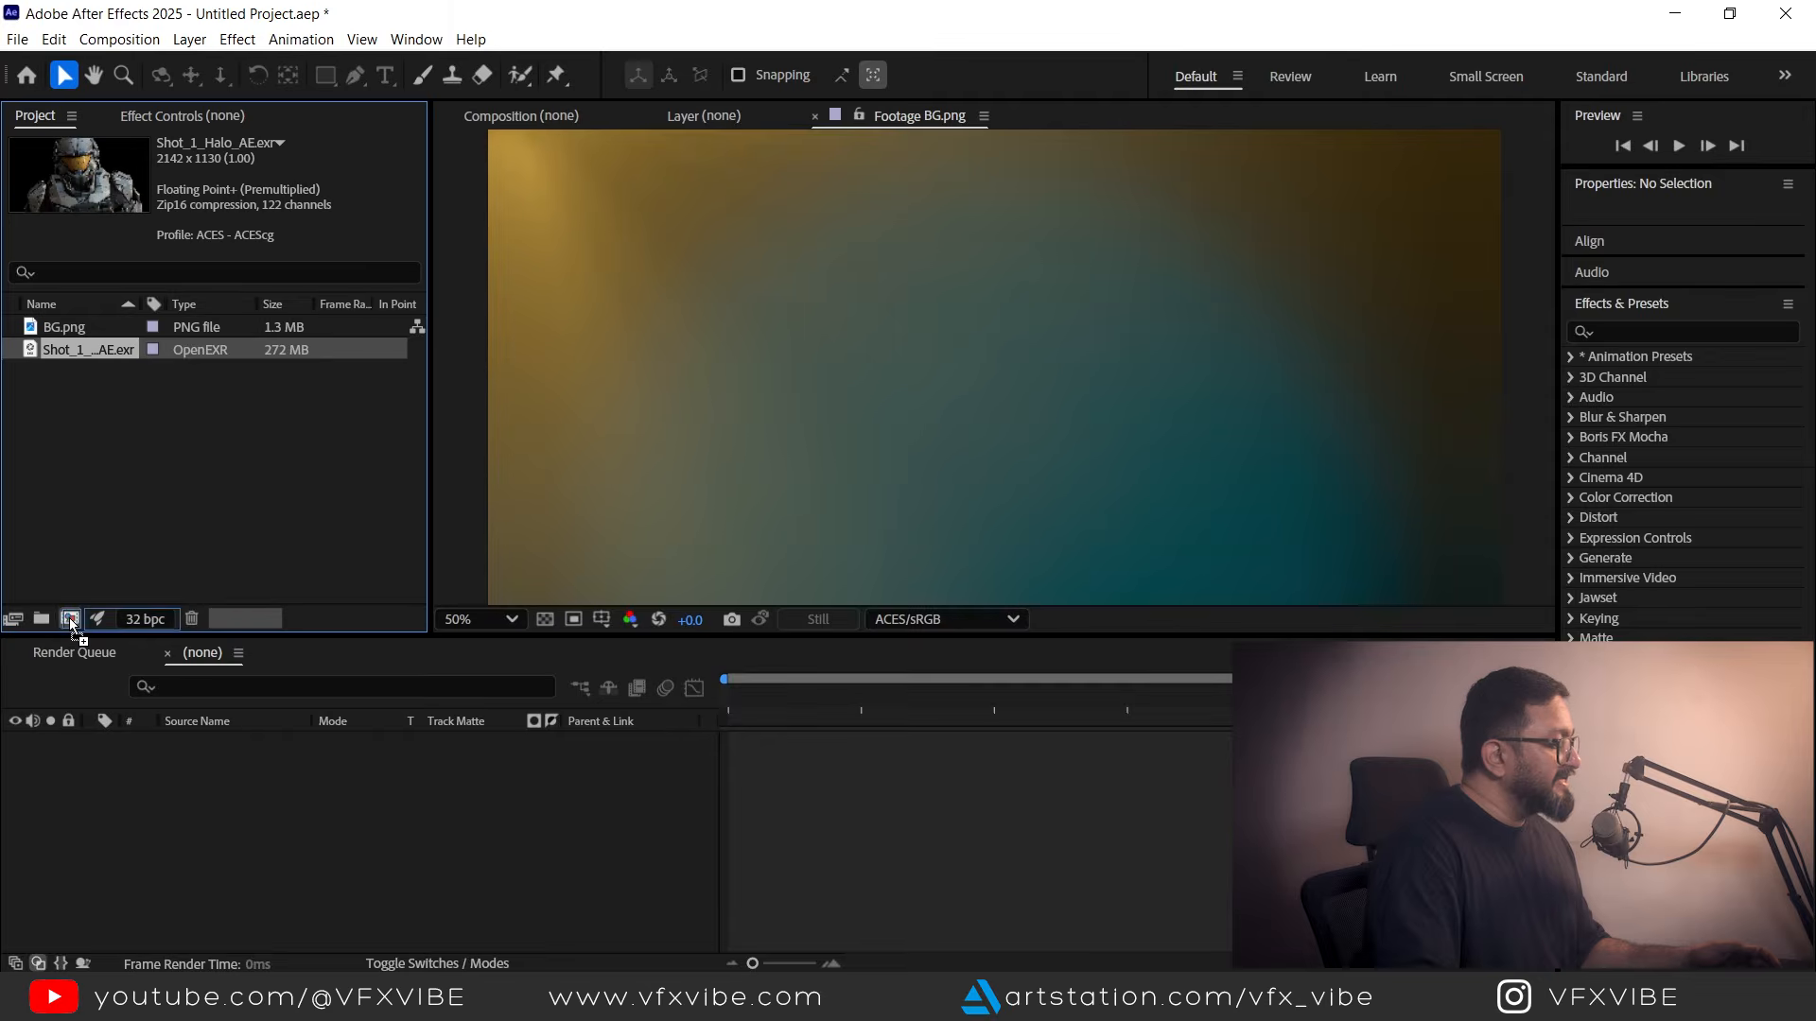
{"action": "left_click_drag", "start_coordinate": [70, 616], "coordinate": [71, 619]}
{"action": "scroll", "coordinate": [963, 348], "scroll_direction": "down", "scroll_amount": 4}
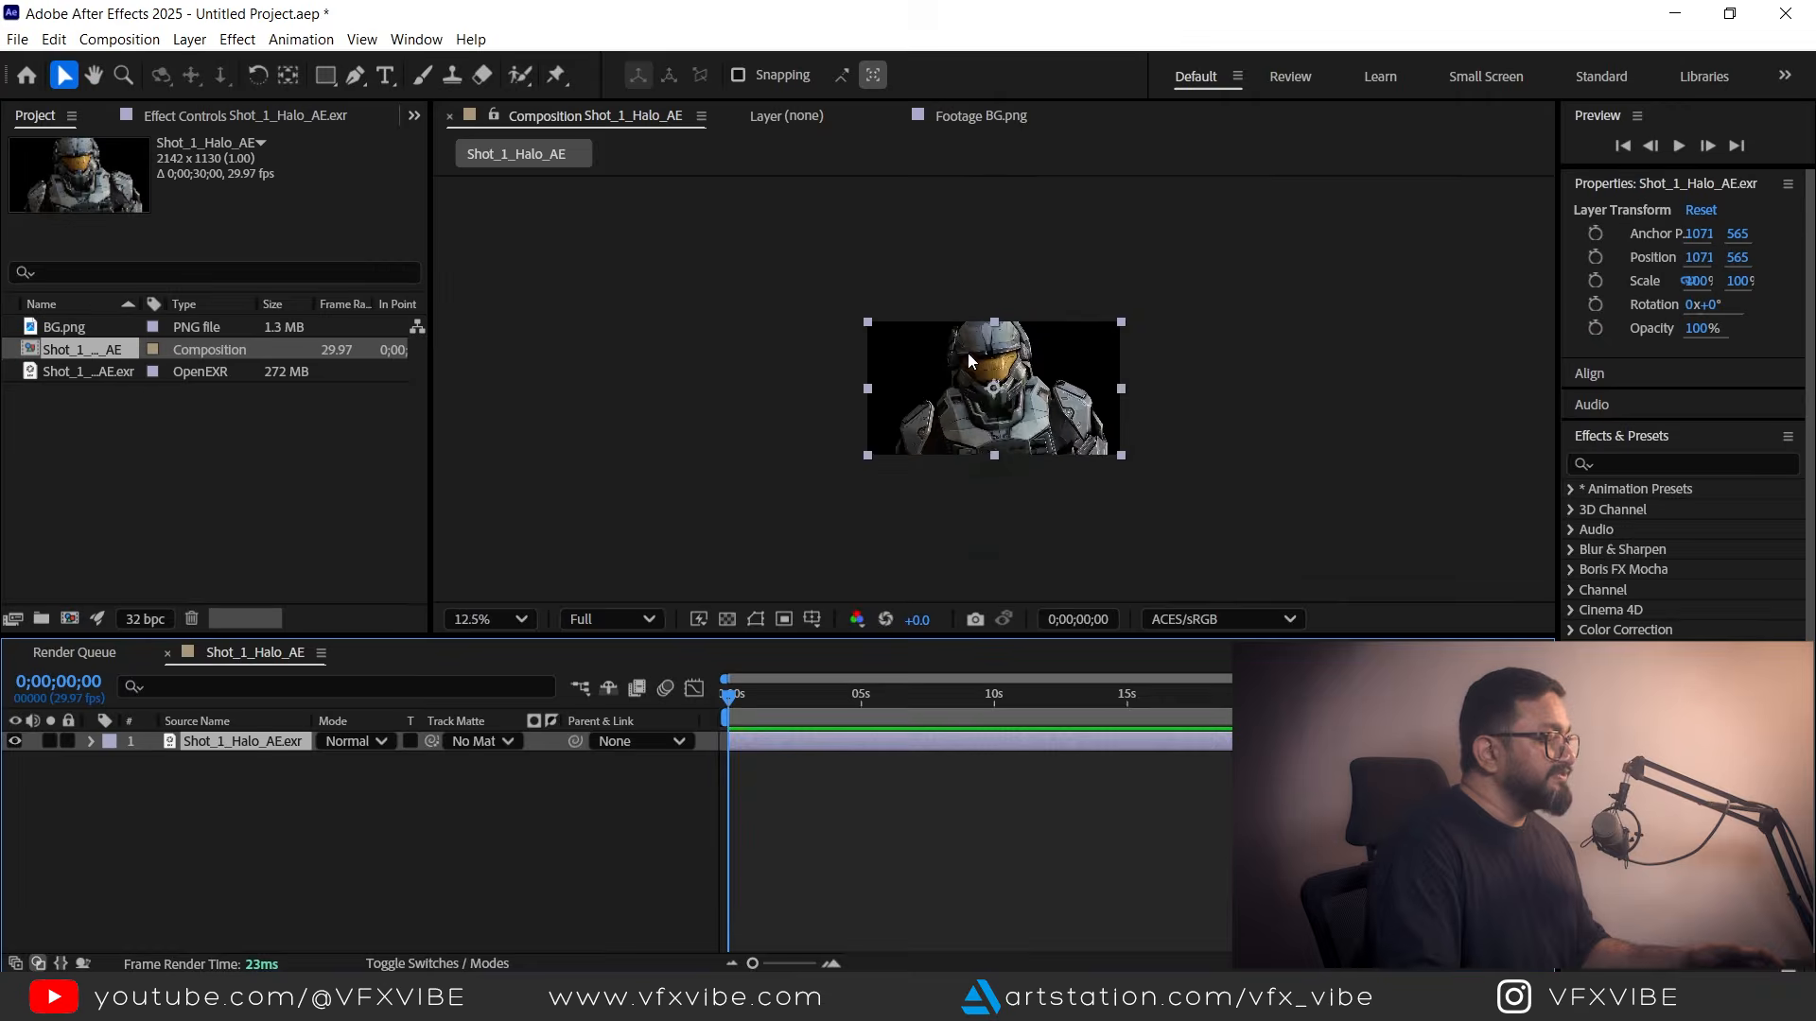
{"action": "scroll", "coordinate": [968, 359], "scroll_direction": "up", "scroll_amount": 1}
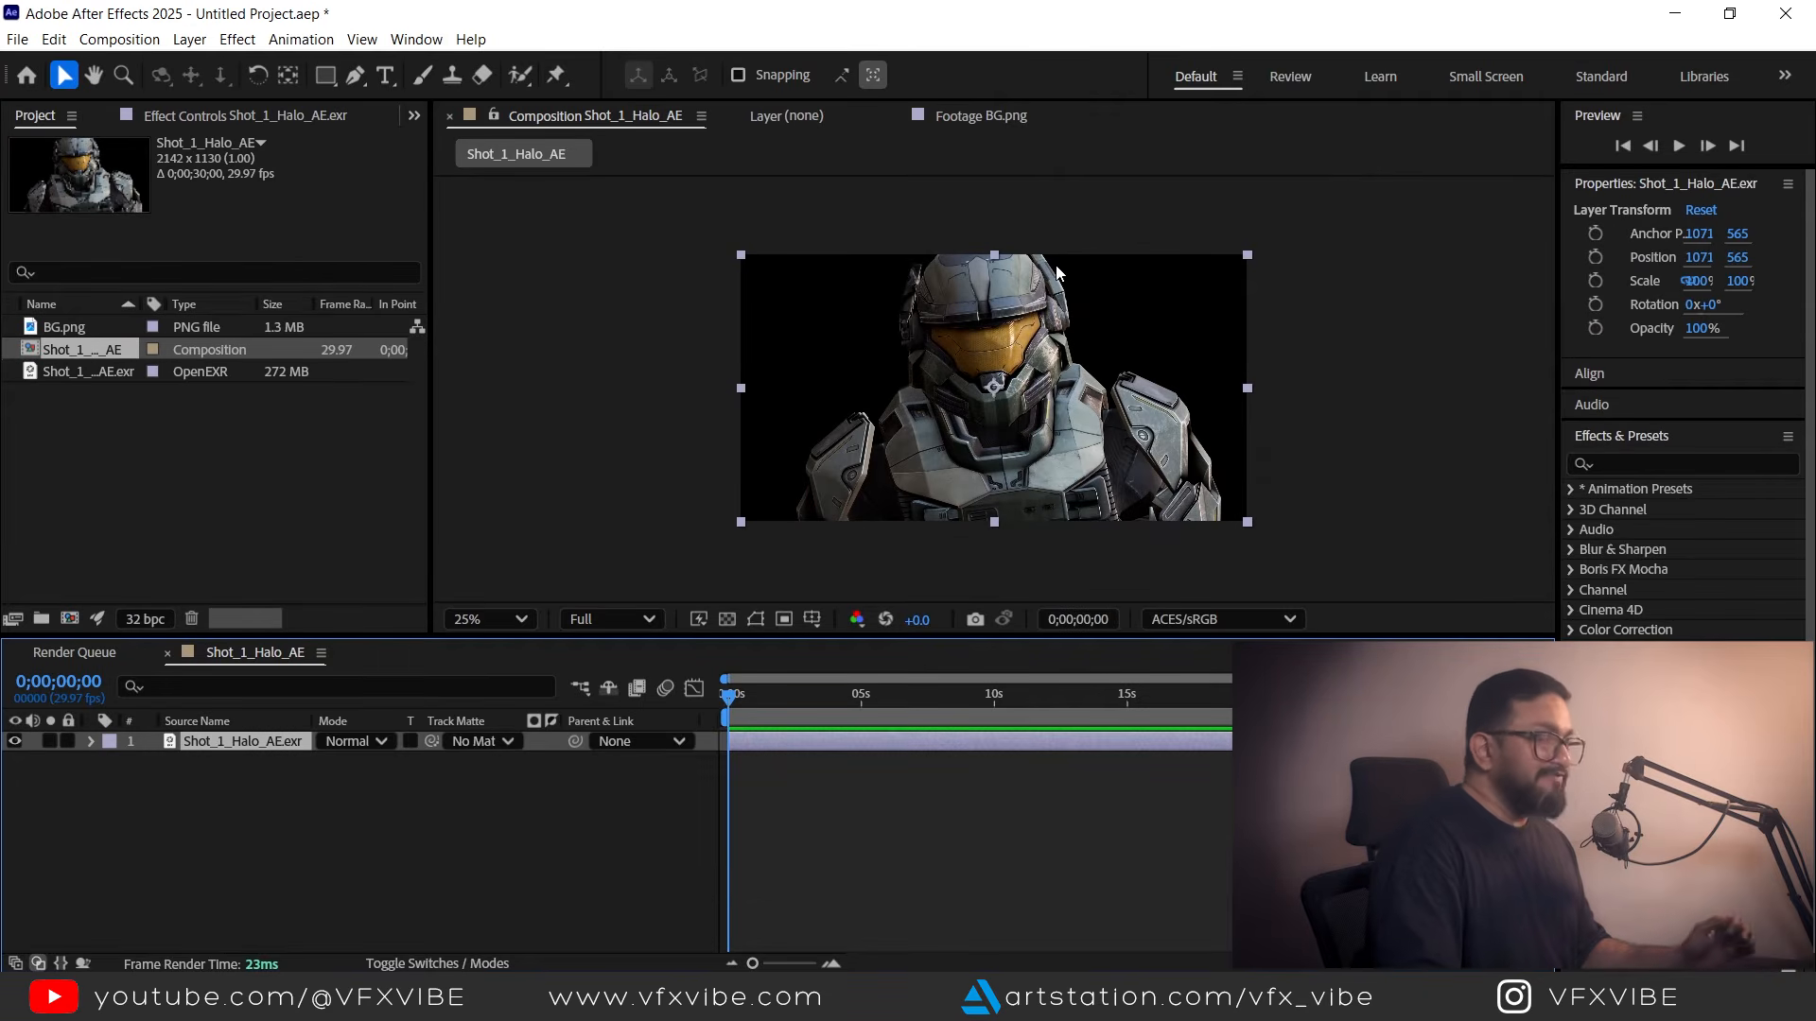
Add BG.png to the composition as a layer beneath the Shot_1_Halo_AE.exr layer.
{"action": "left_click", "coordinate": [146, 446]}
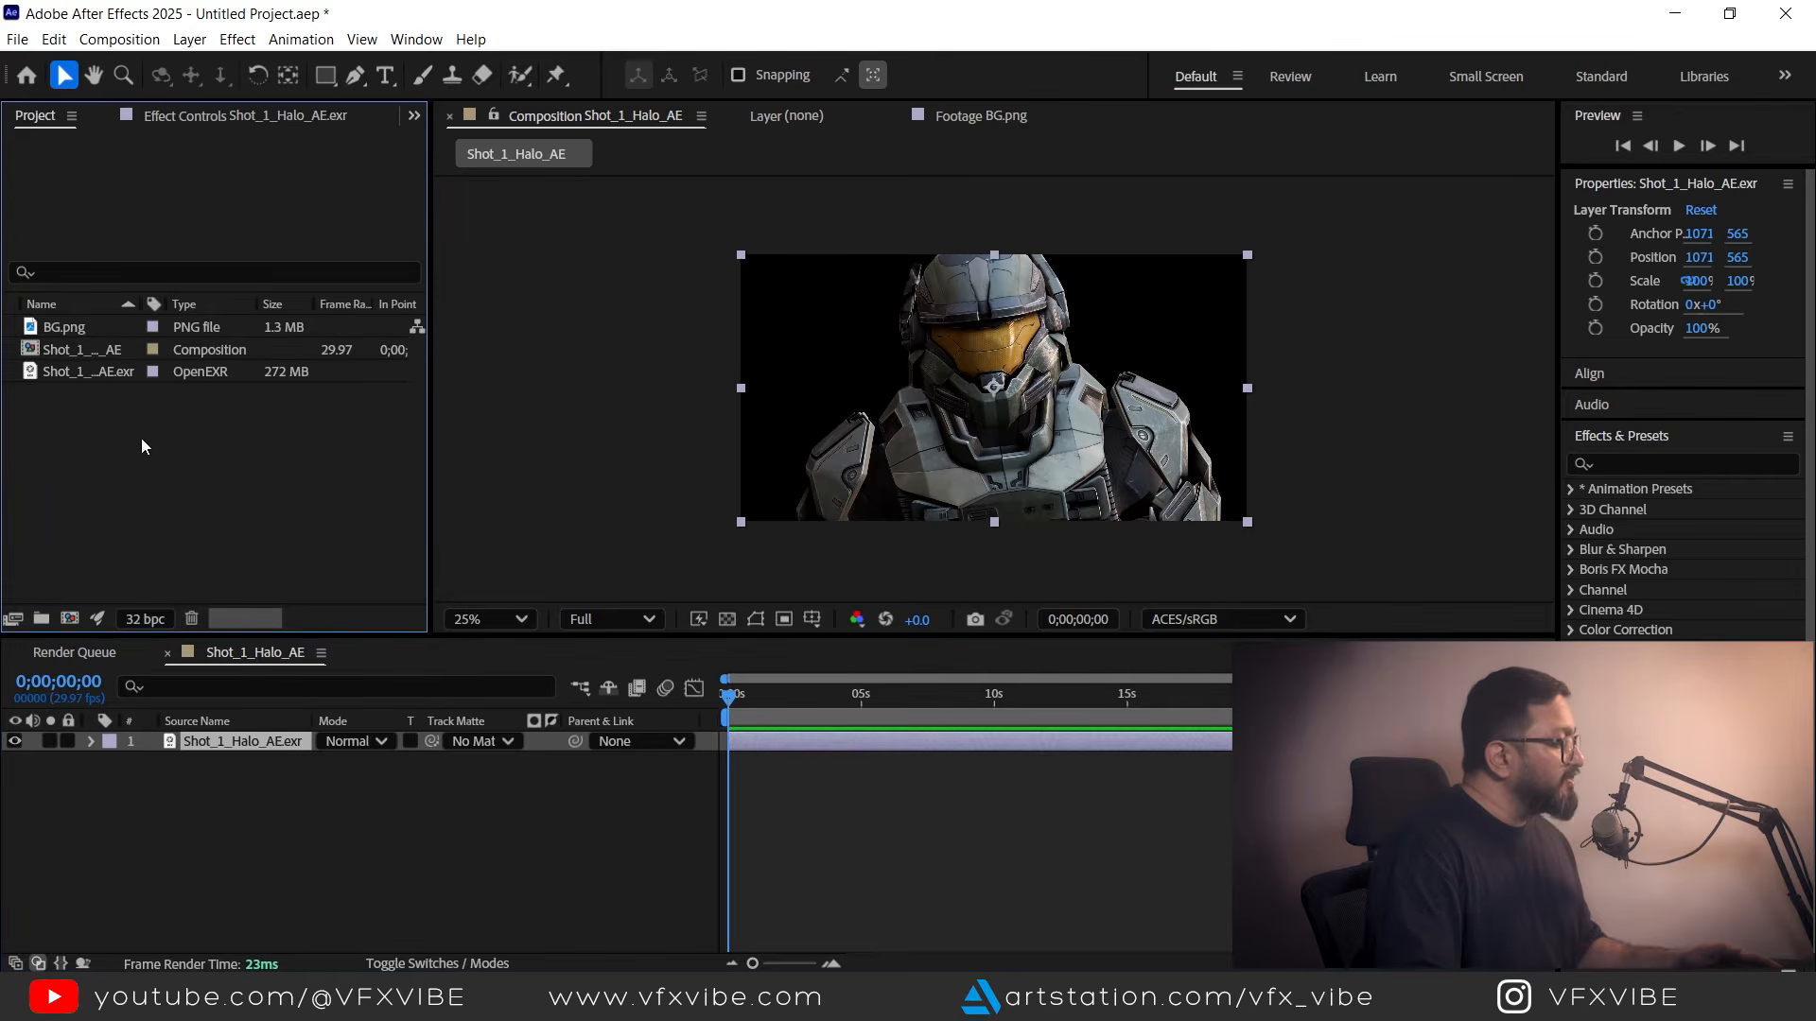
{"action": "left_click", "coordinate": [38, 327]}
{"action": "left_click_drag", "start_coordinate": [31, 330], "coordinate": [125, 770]}
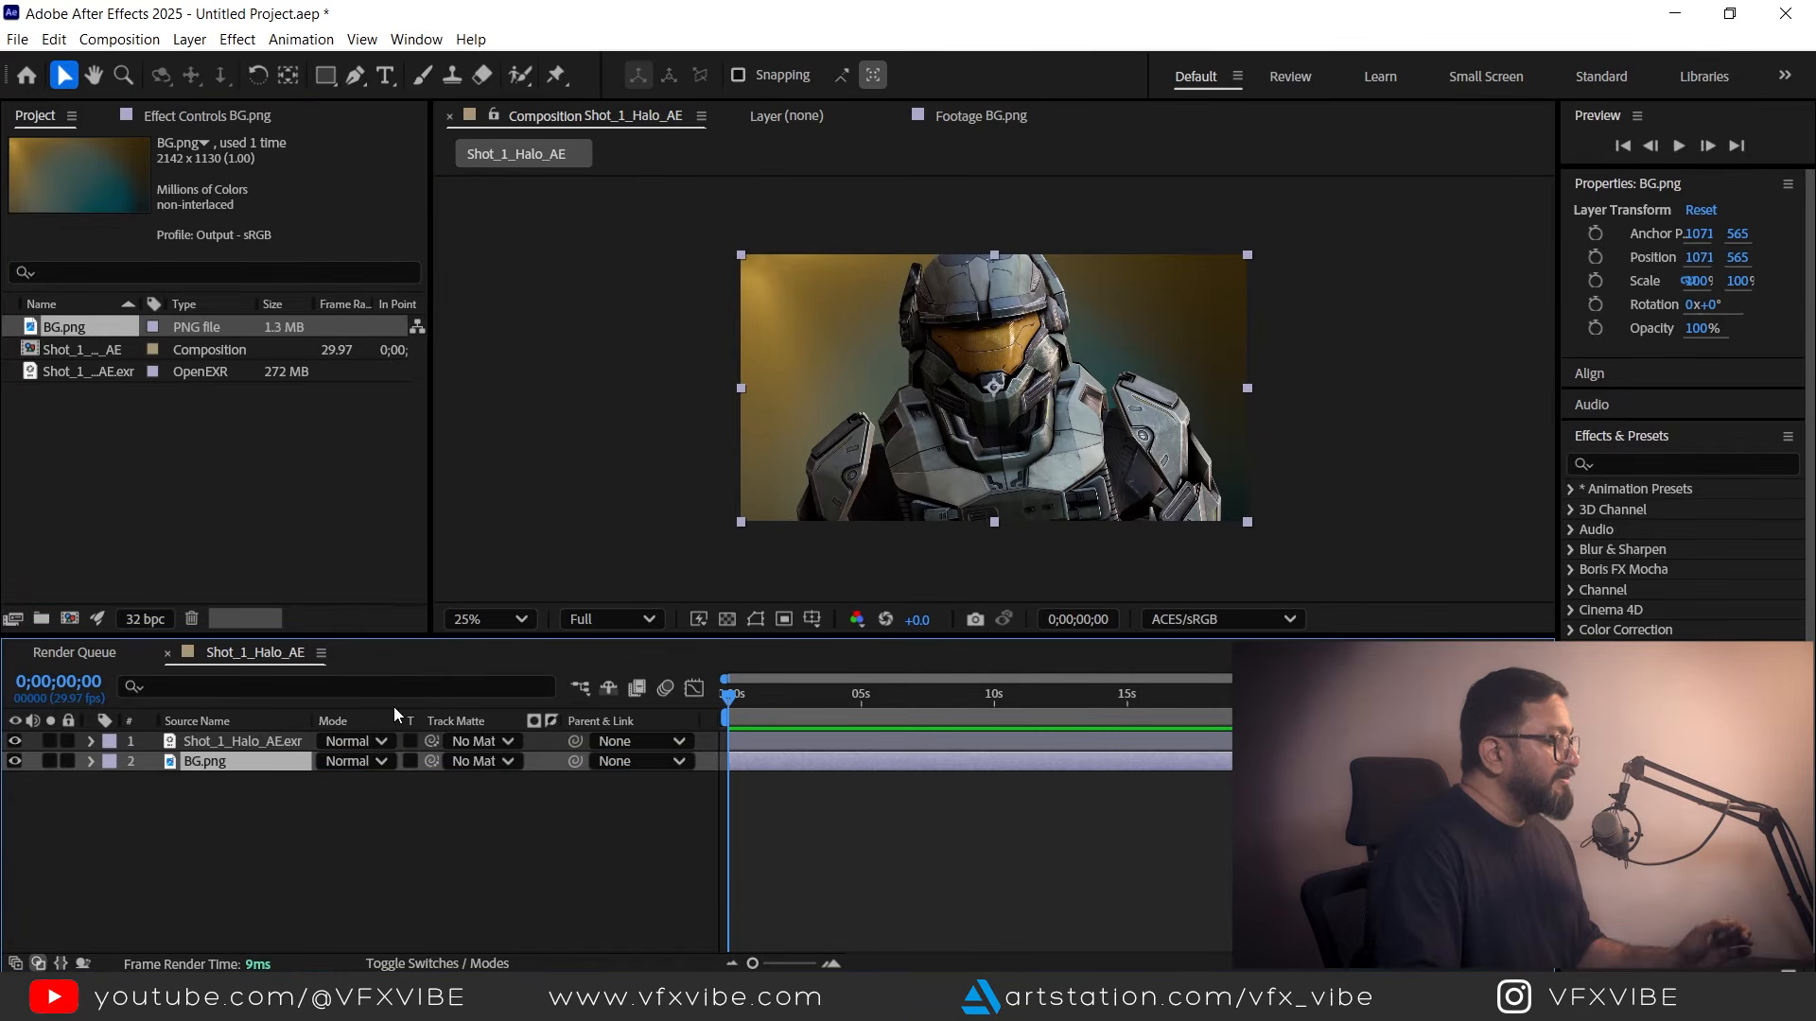
{"action": "left_click", "coordinate": [350, 802]}
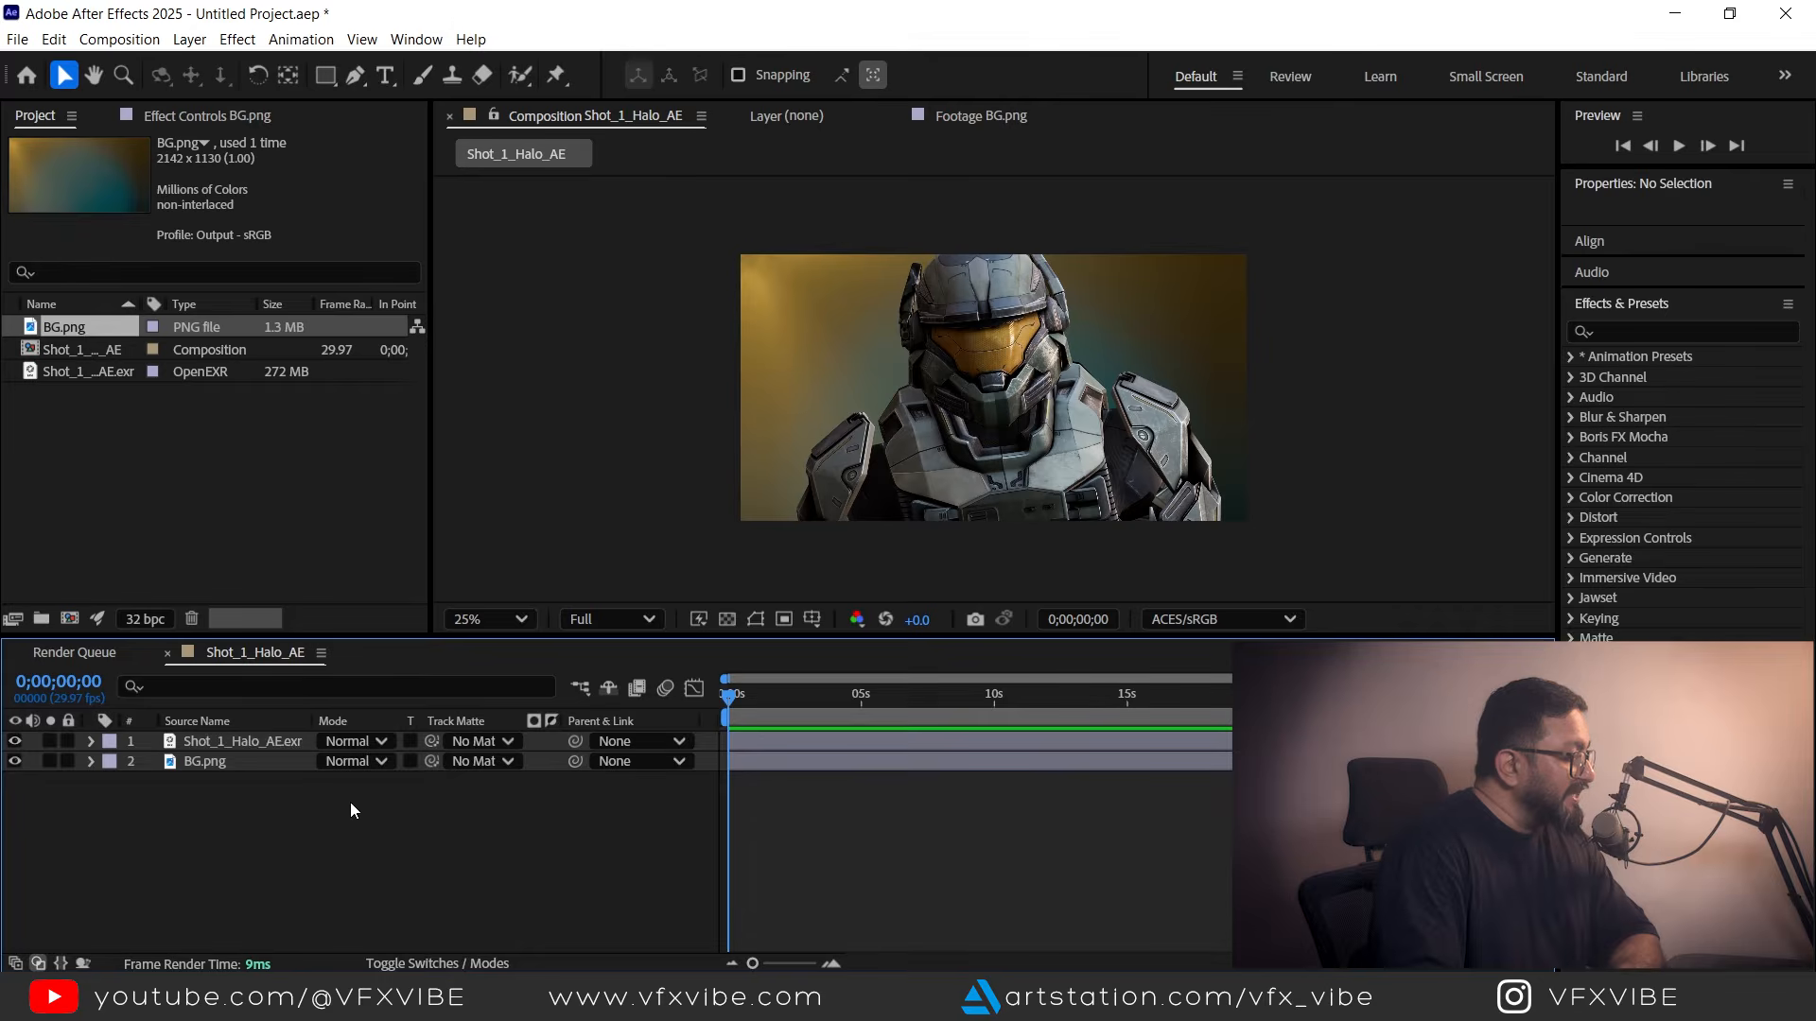
Find the EXtractoR effect with the search term "extract" and apply it to the Shot_1_Halo_AE.exr layer.
{"action": "left_click", "coordinate": [250, 742]}
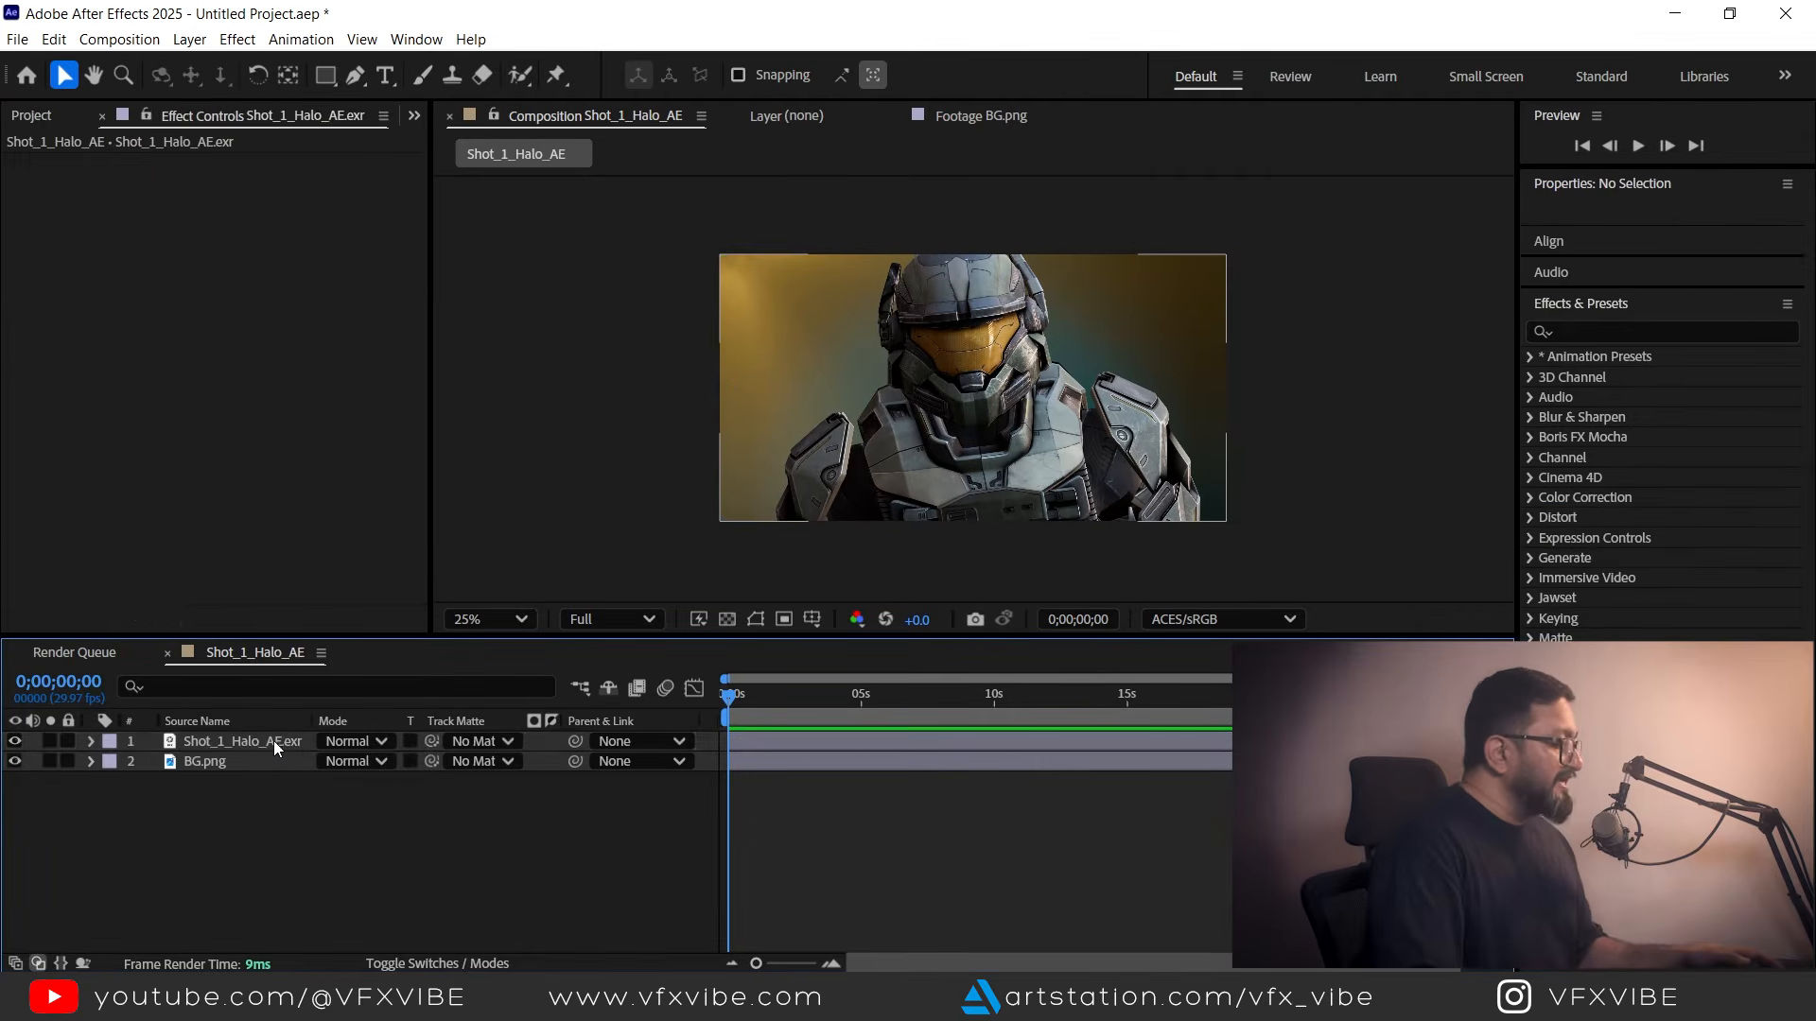
{"action": "left_click", "coordinate": [274, 740]}
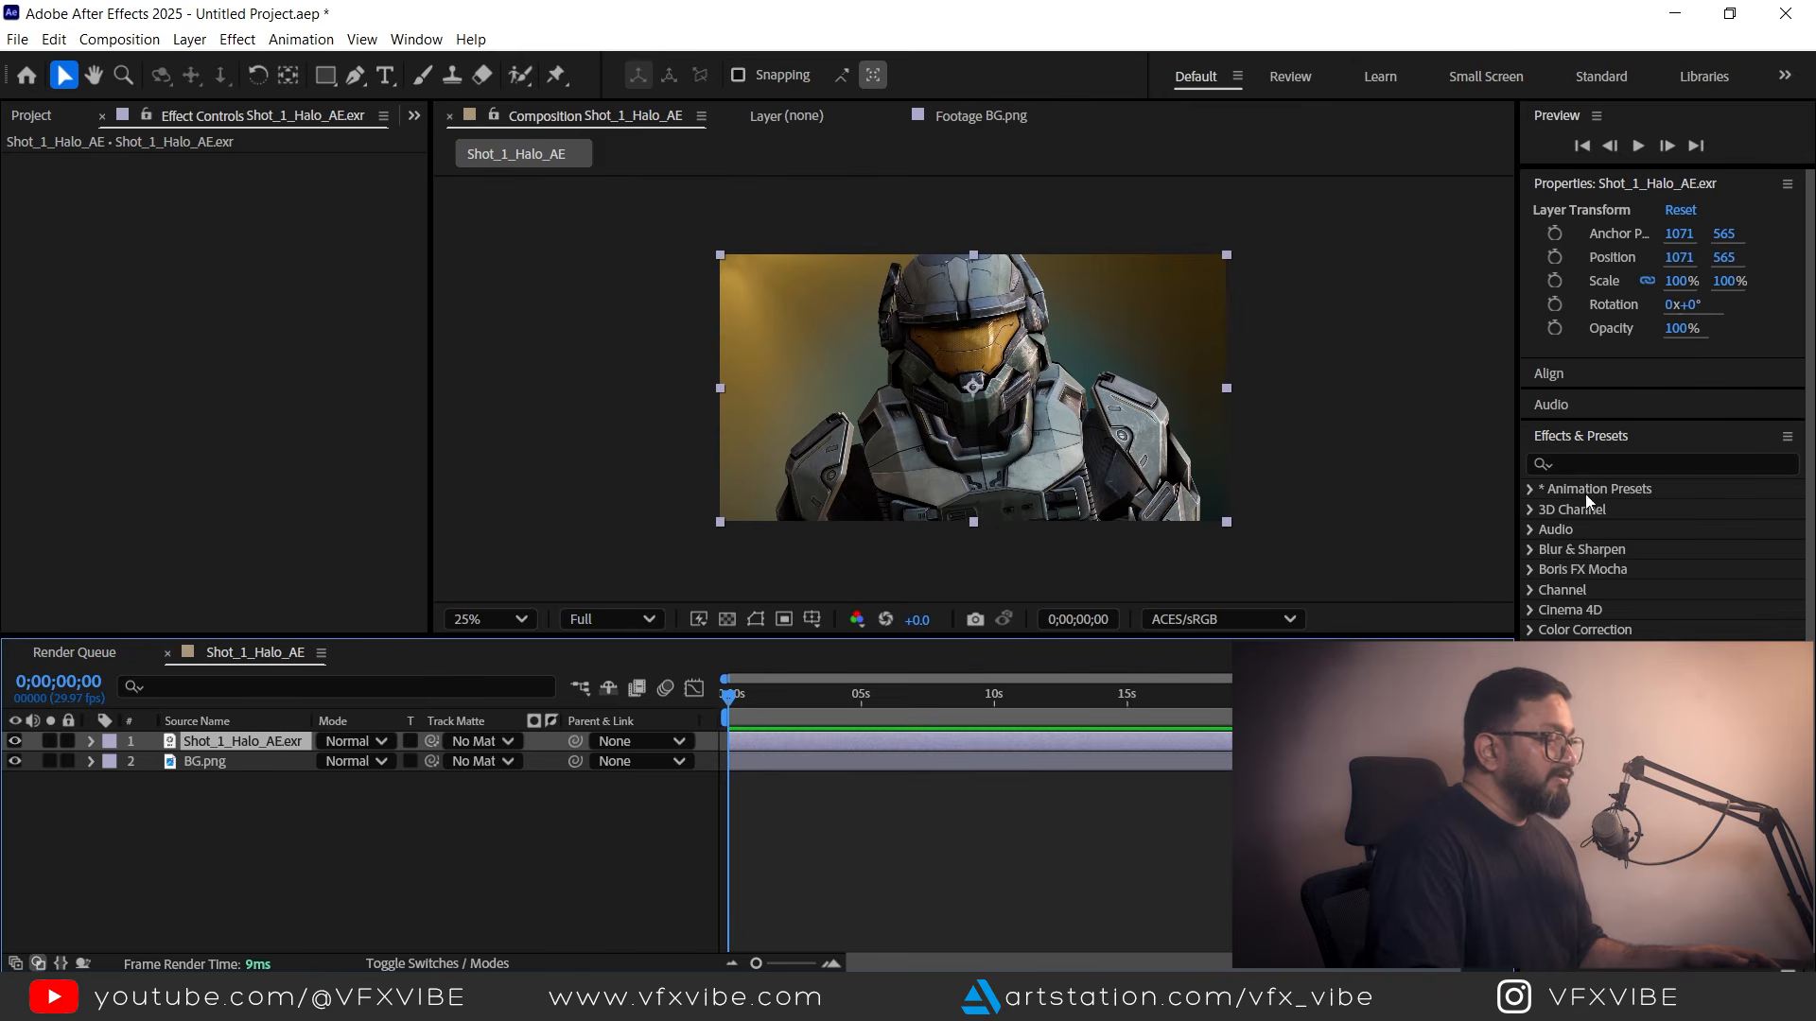
{"action": "left_click", "coordinate": [1589, 464]}
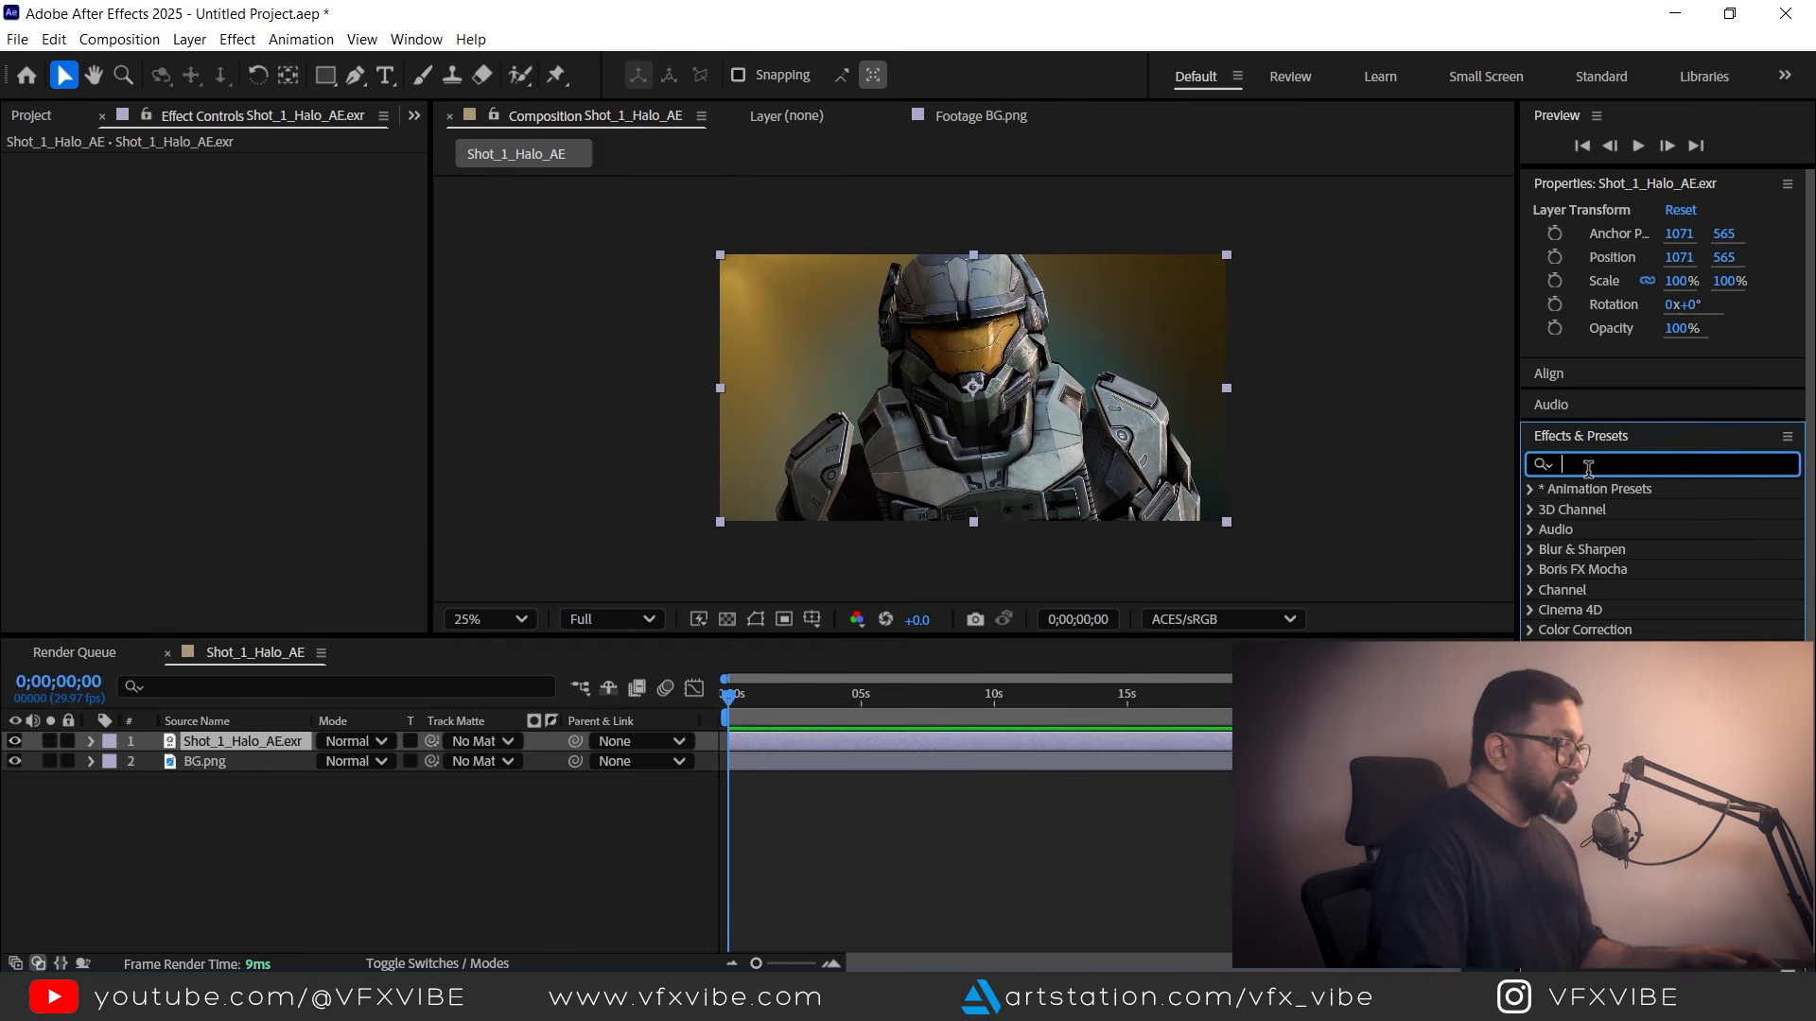
{"action": "type", "text": "e"}
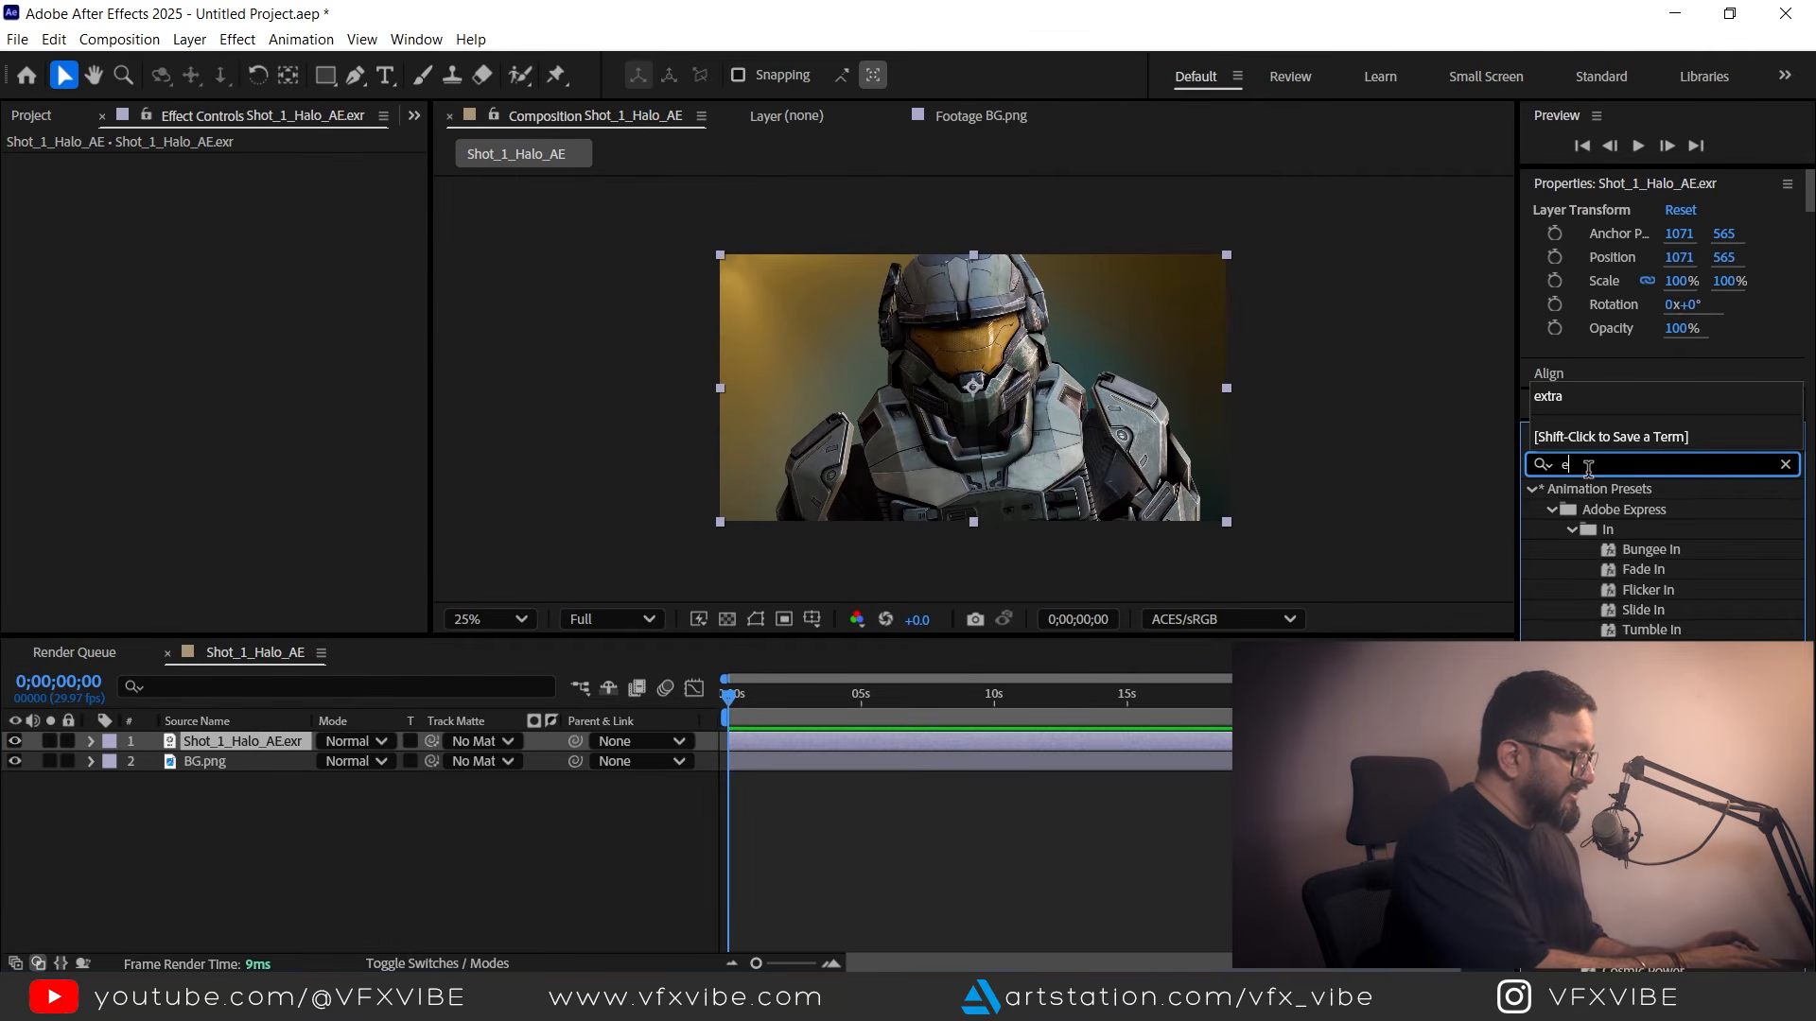
{"action": "type", "text": "xtract"}
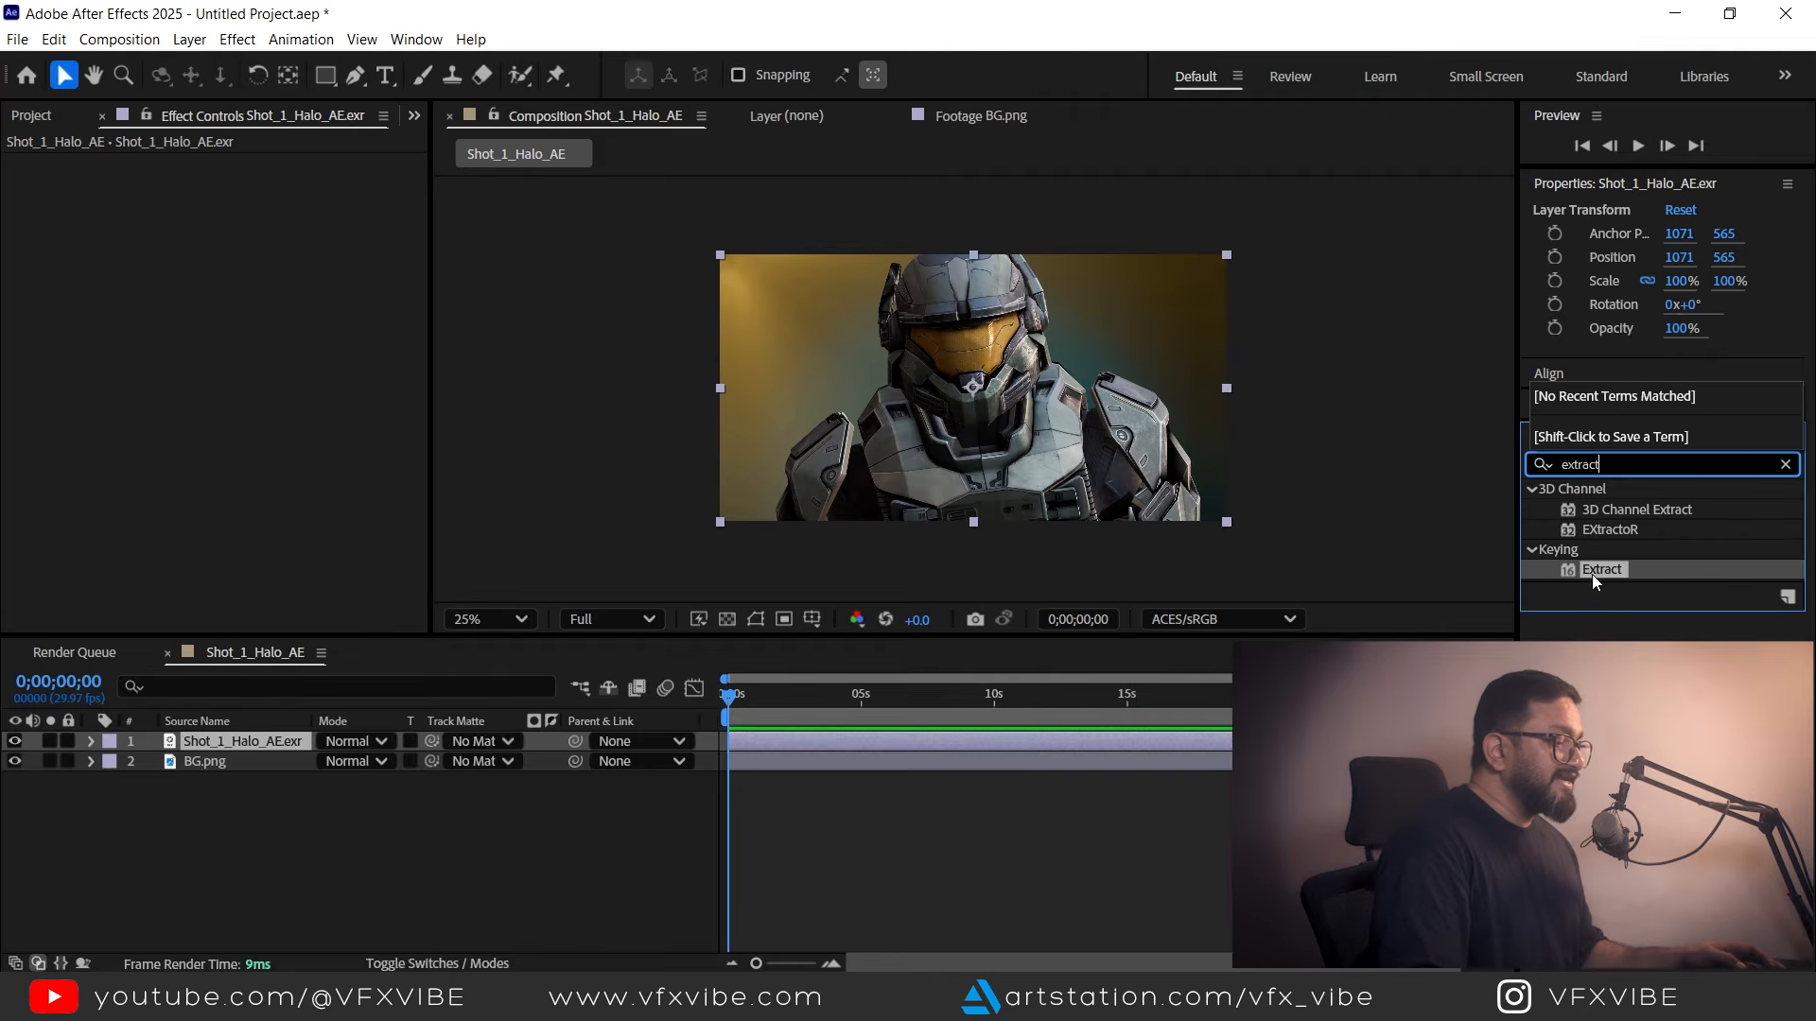
{"action": "left_click", "coordinate": [1599, 530]}
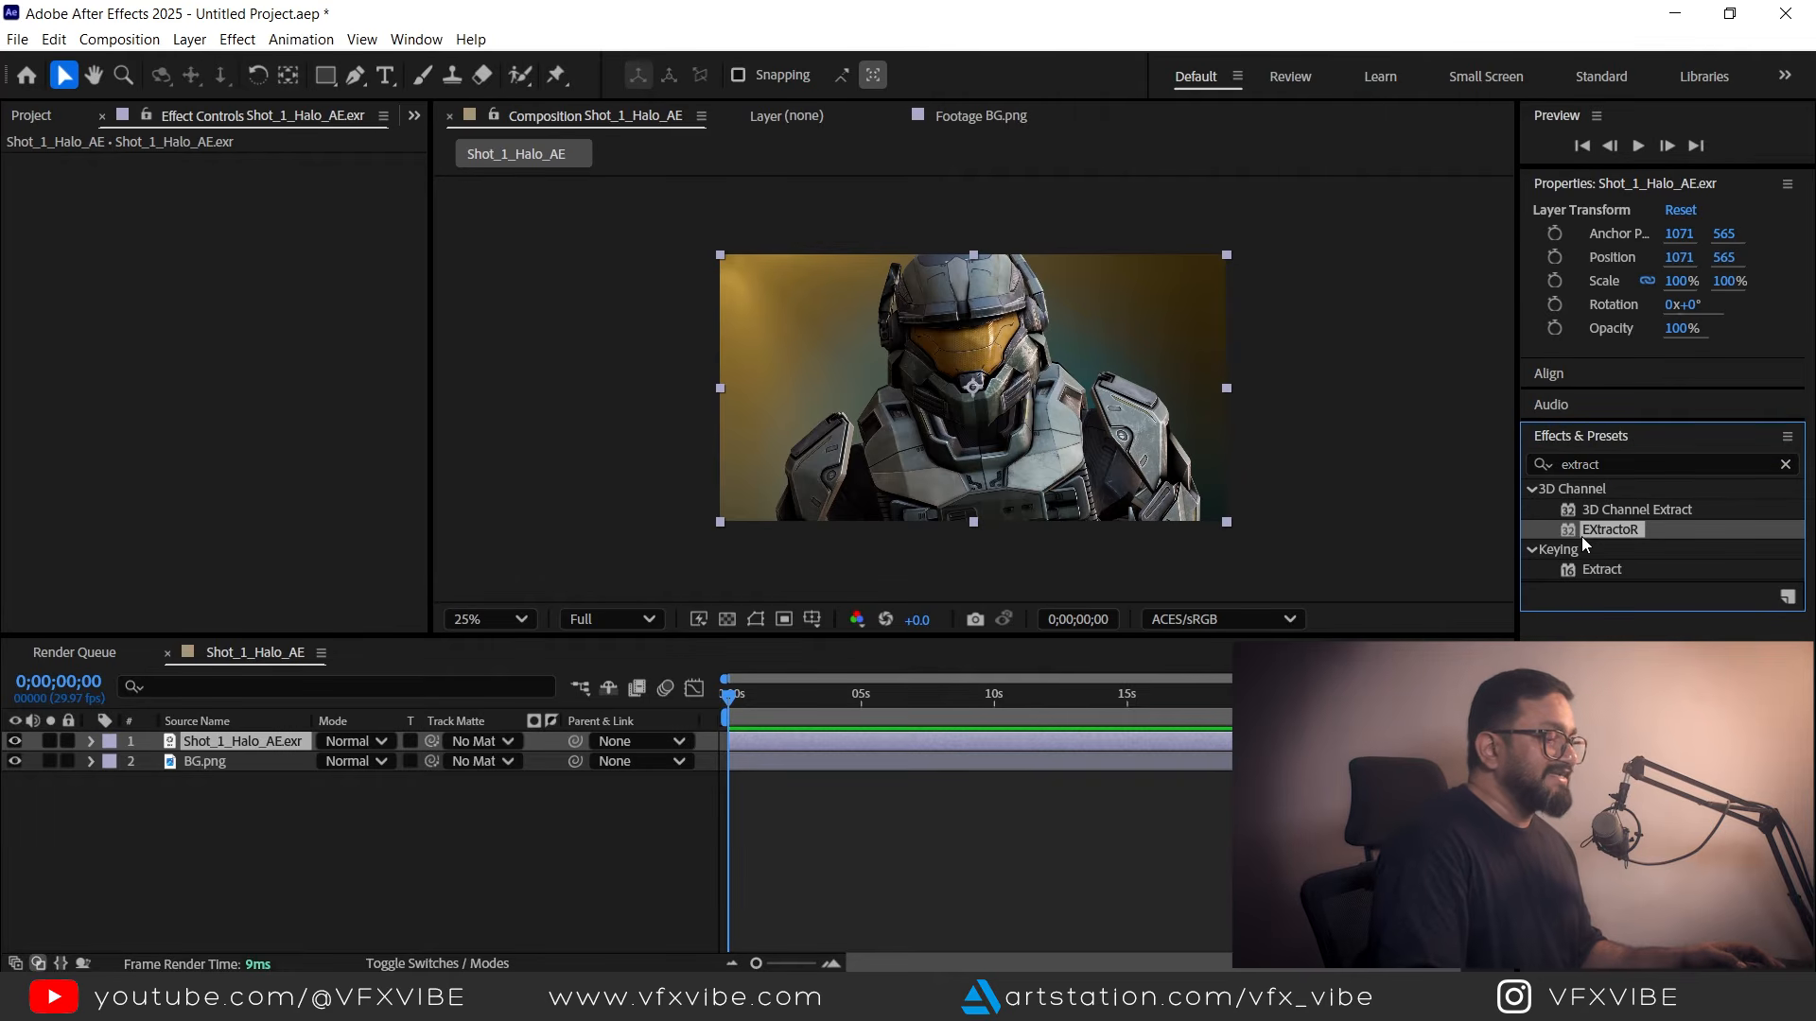
{"action": "left_click_drag", "start_coordinate": [1569, 531], "coordinate": [945, 430]}
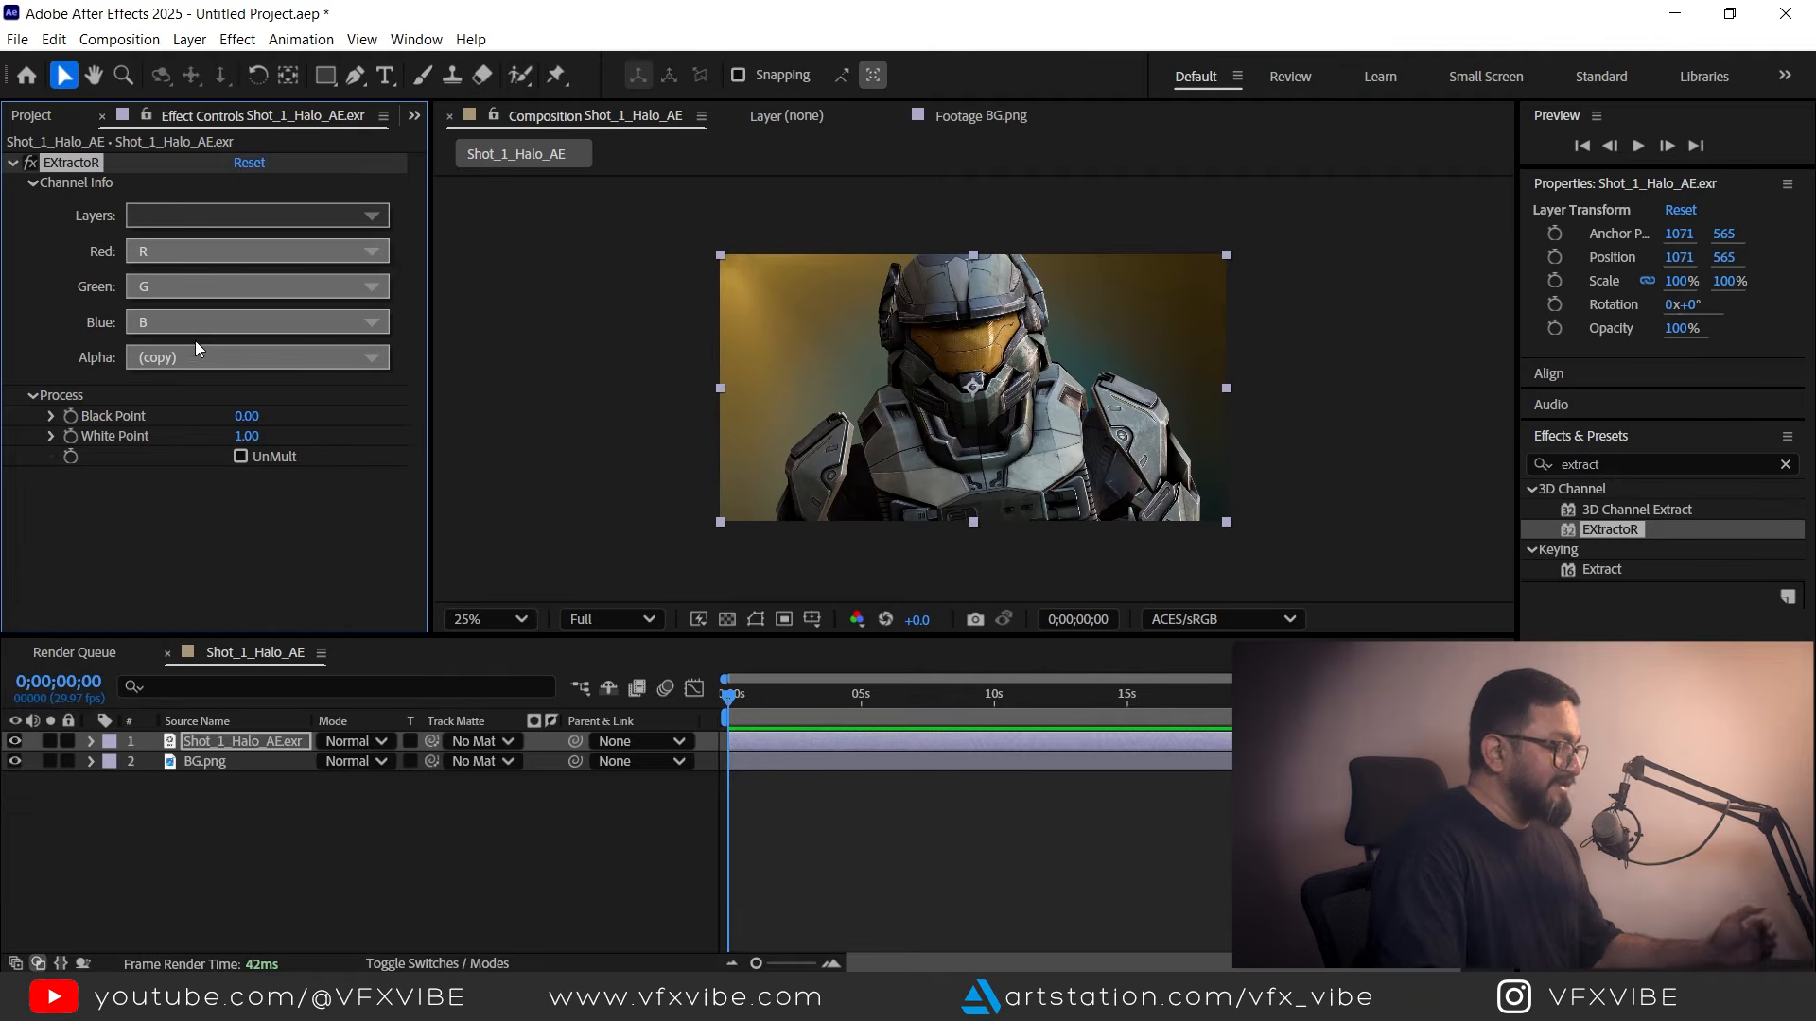
Extract the albedo pass with the layer's EXtractoR effect and rename the layer Albedo.
{"action": "left_click", "coordinate": [361, 228]}
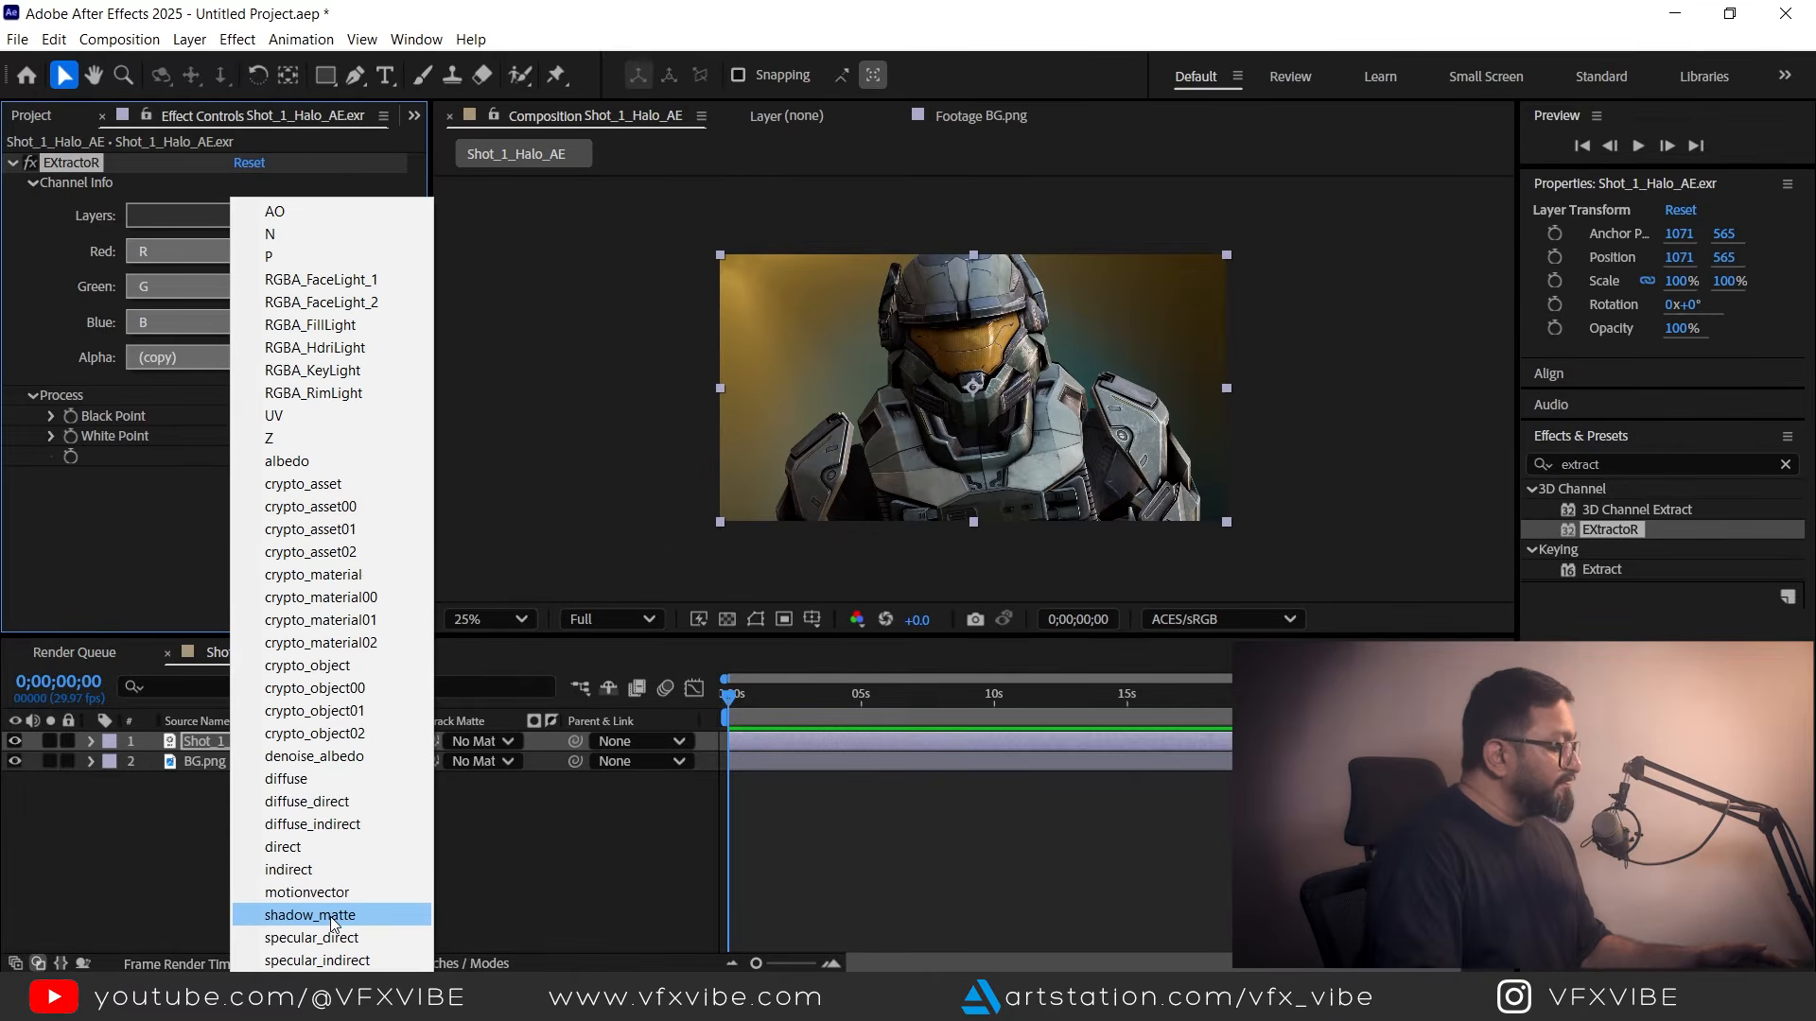
{"action": "left_click", "coordinate": [305, 462]}
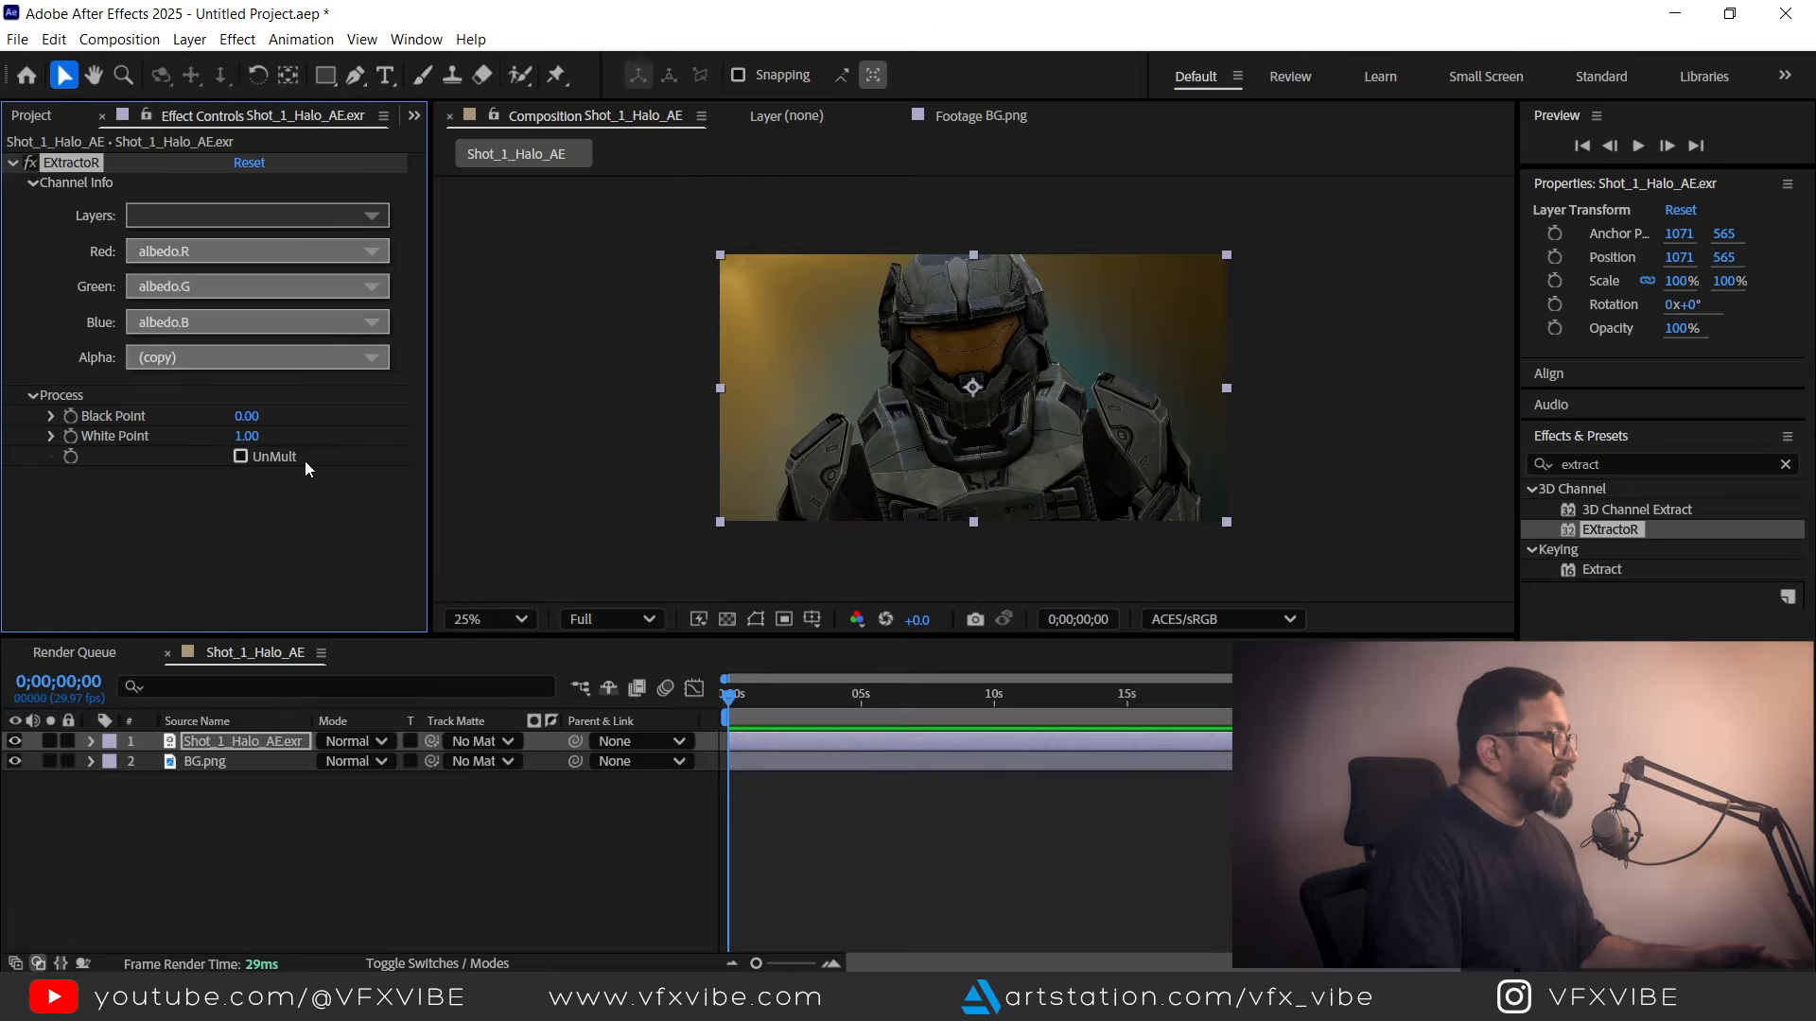
{"action": "left_click", "coordinate": [265, 744]}
{"action": "key", "text": "Return"}
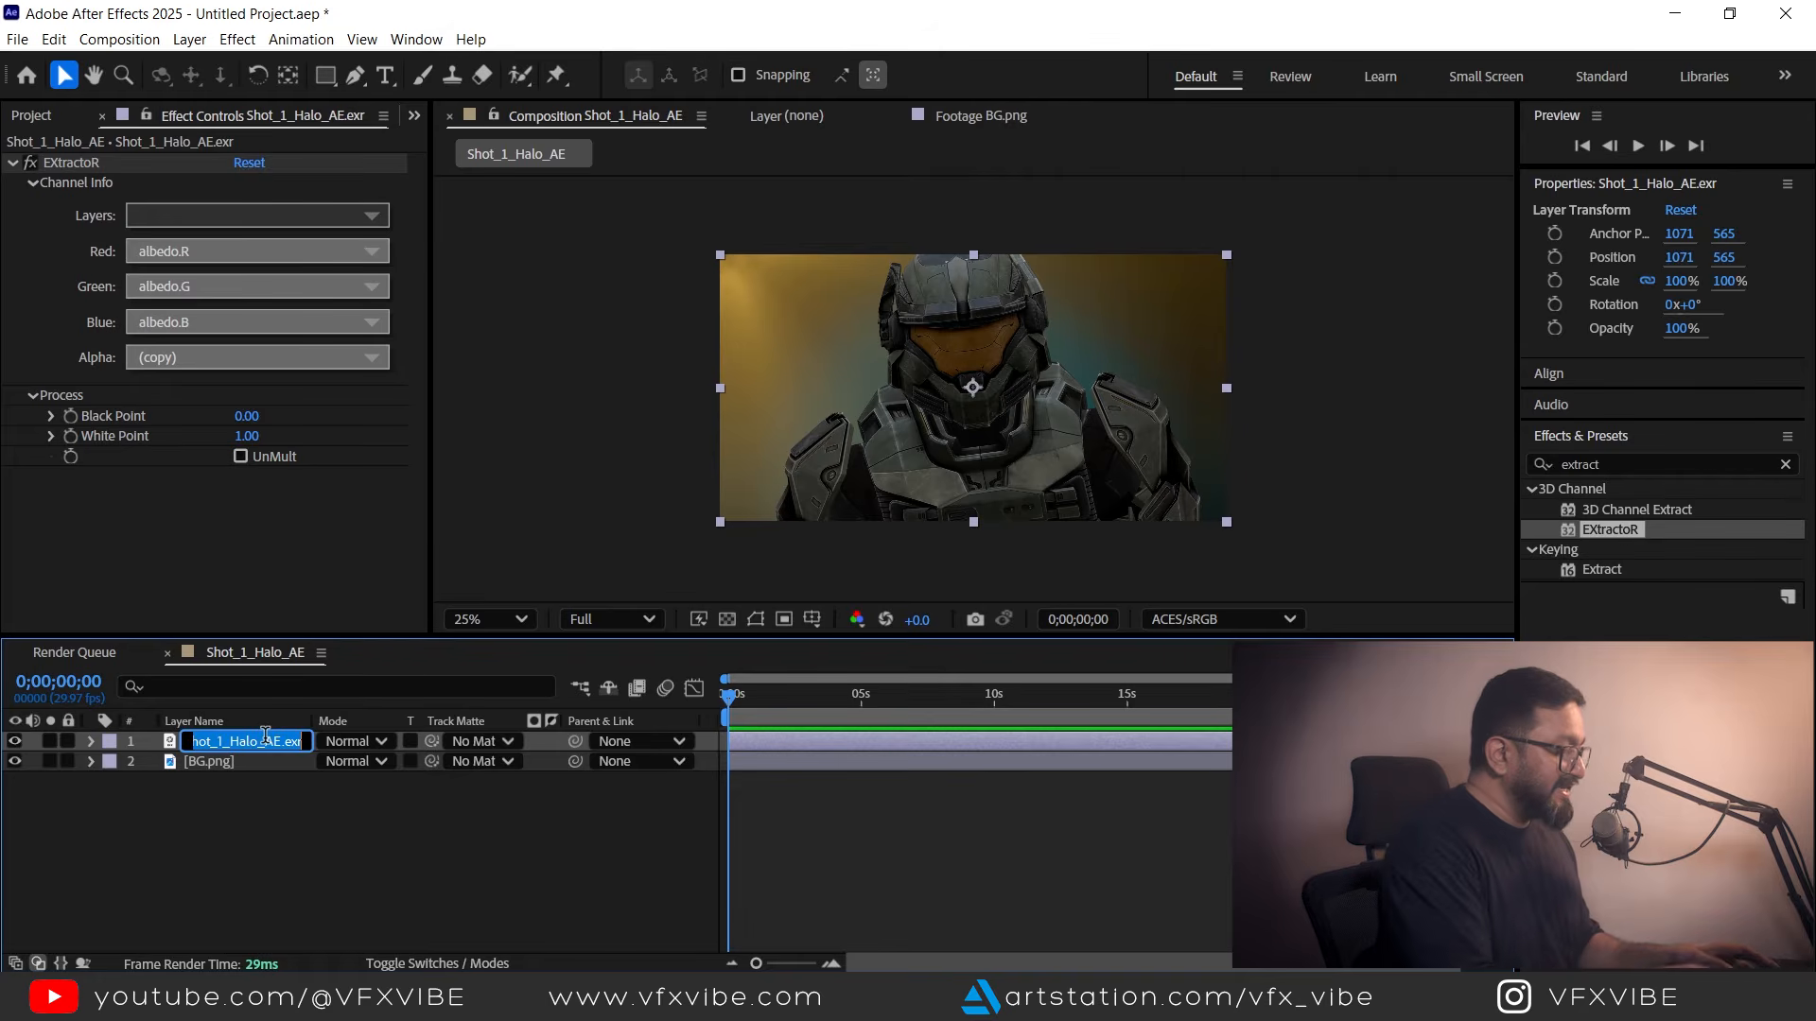
{"action": "type", "text": "Albedo"}
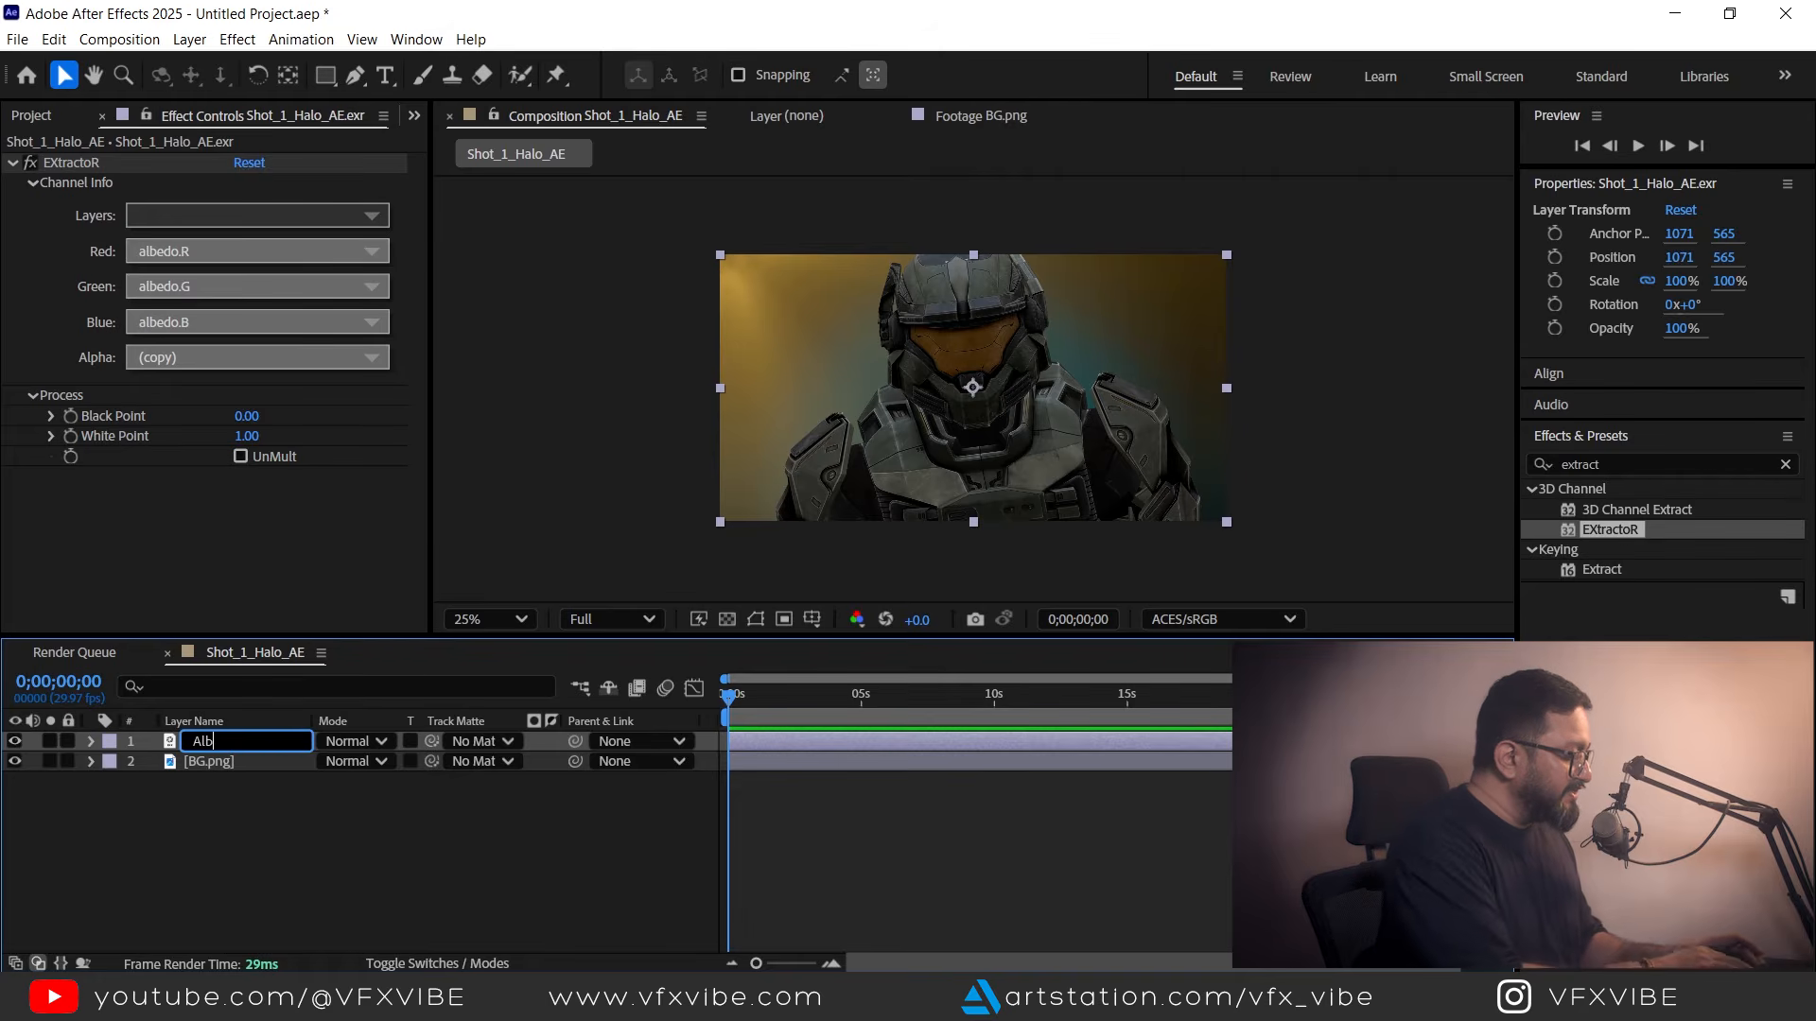
{"action": "key", "text": "Return"}
{"action": "key", "text": "F2"}
Duplicate the Albedo layer and rename the copy Ao.
{"action": "left_click", "coordinate": [252, 739]}
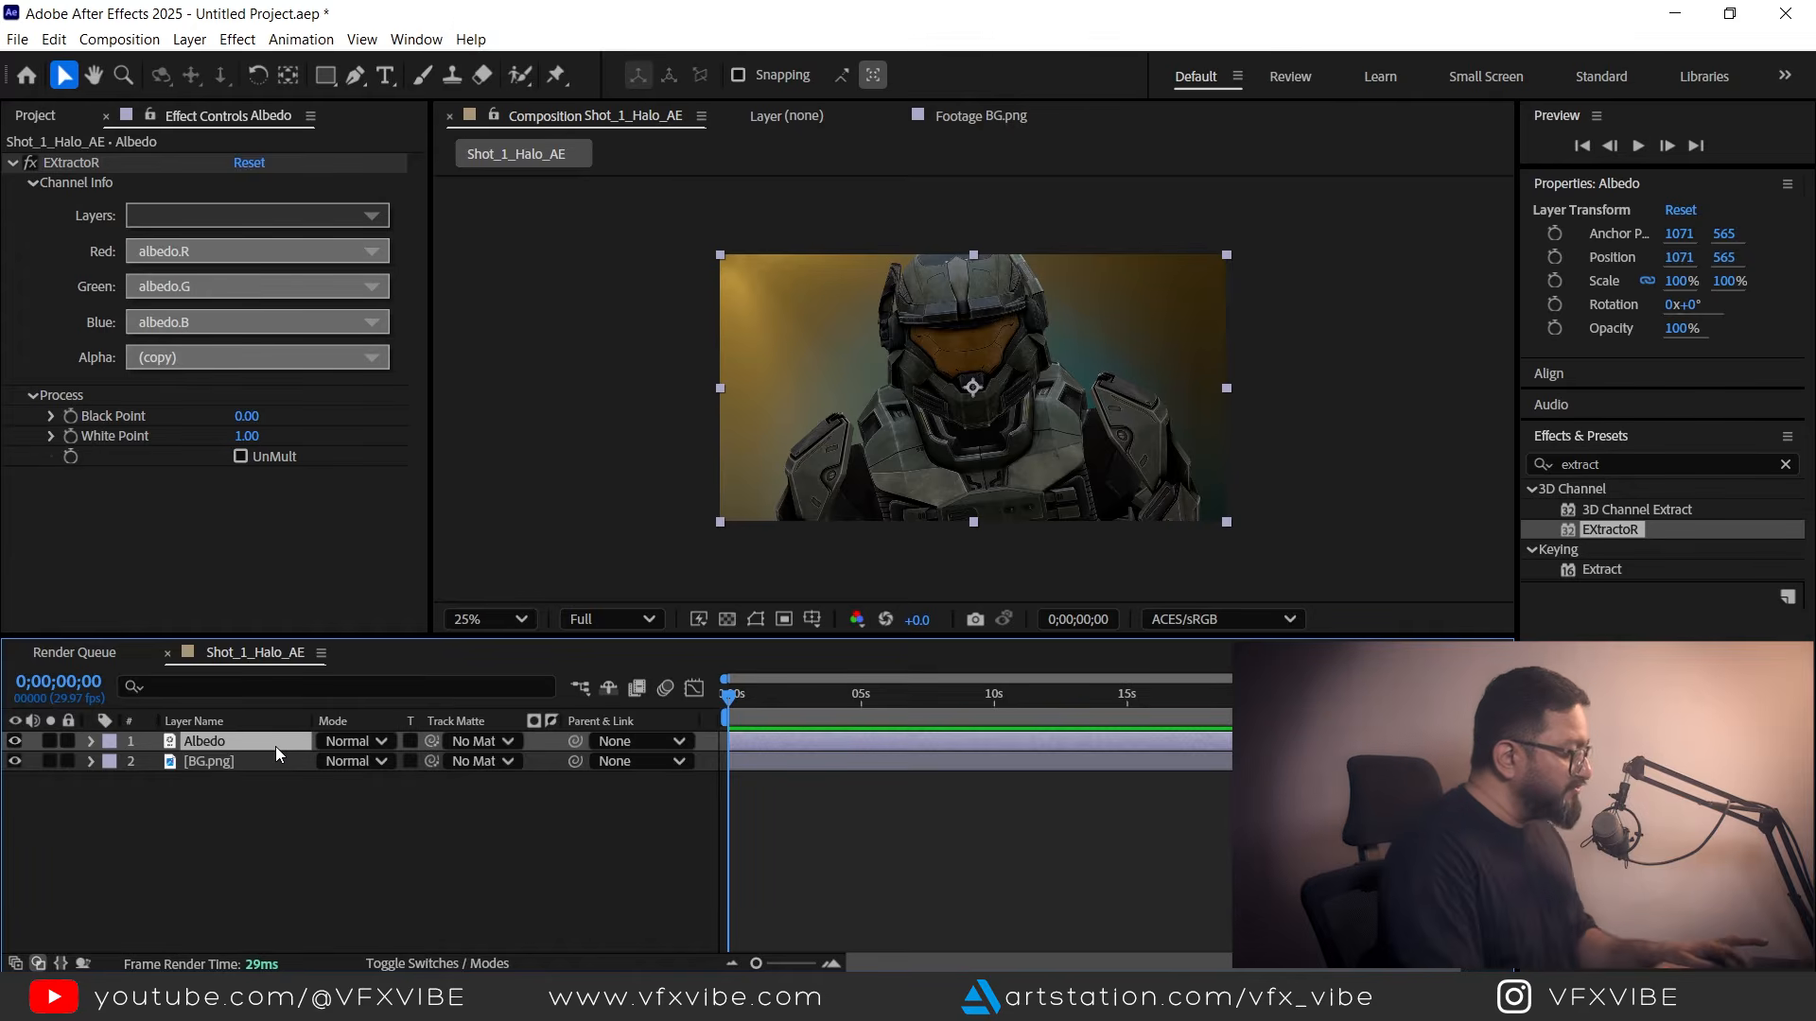
{"action": "key", "text": "ctrl+d"}
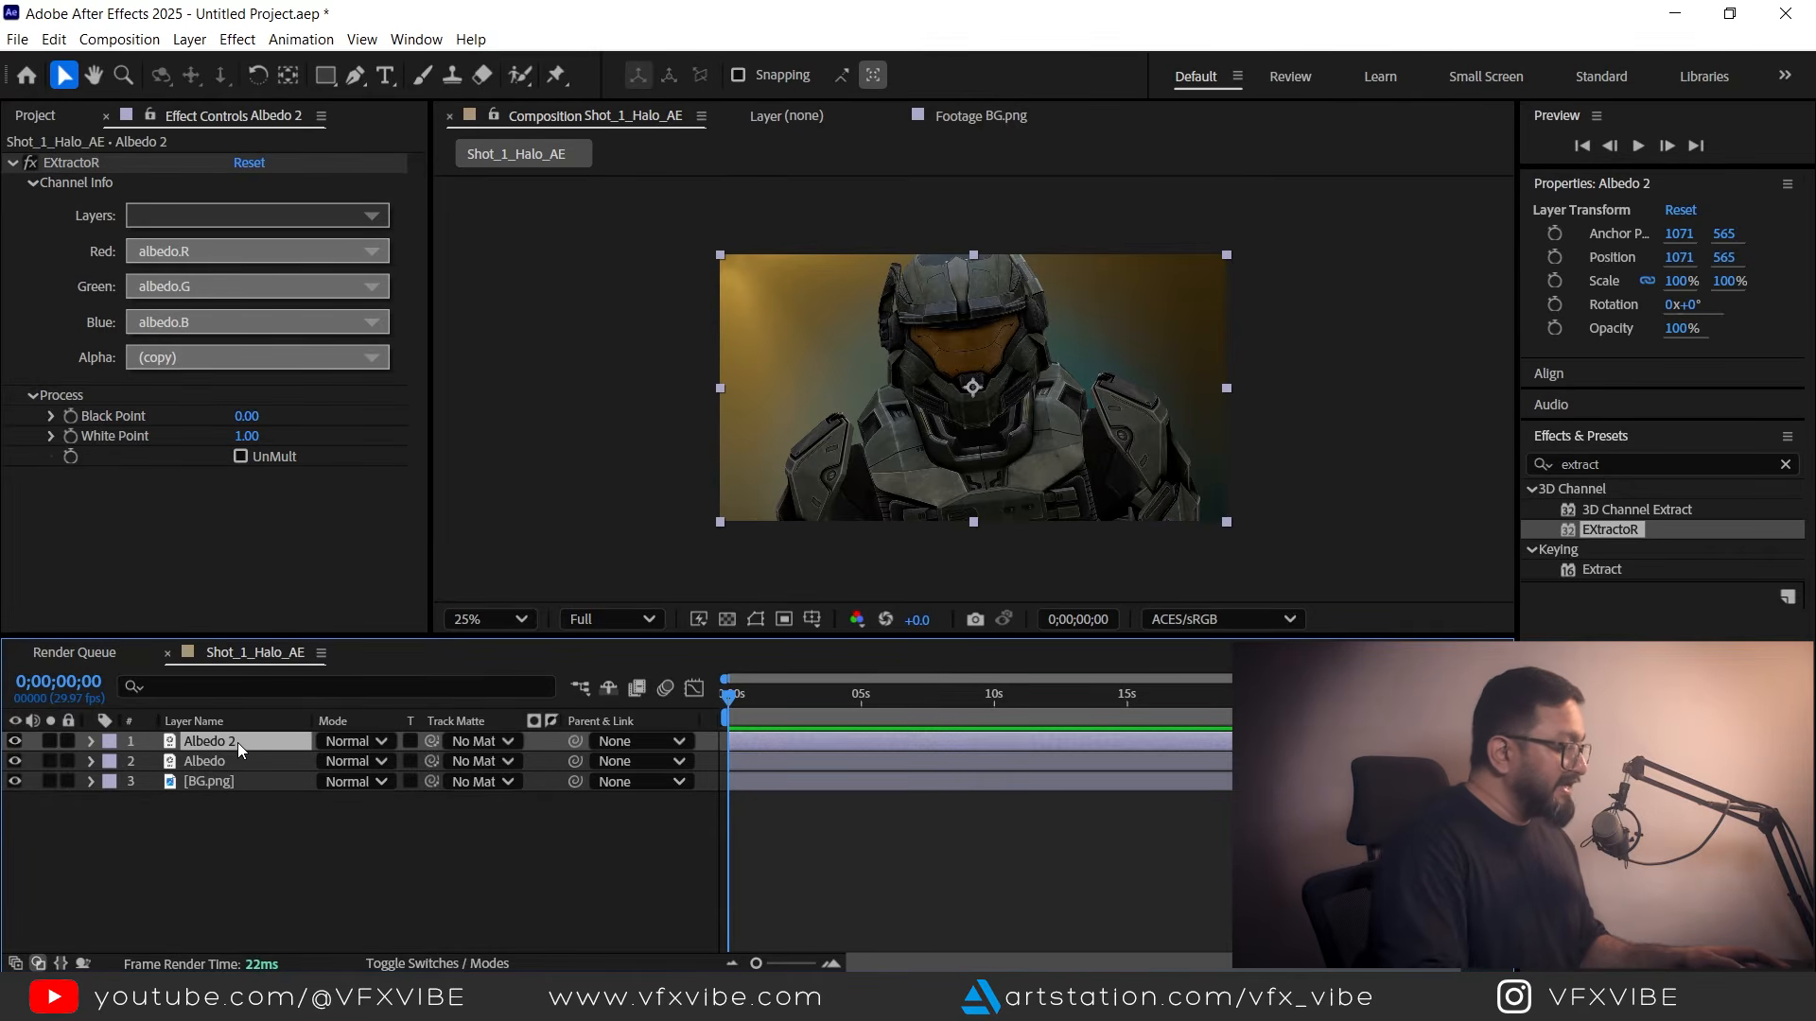
{"action": "key", "text": "Return"}
{"action": "type", "text": "Ao"}
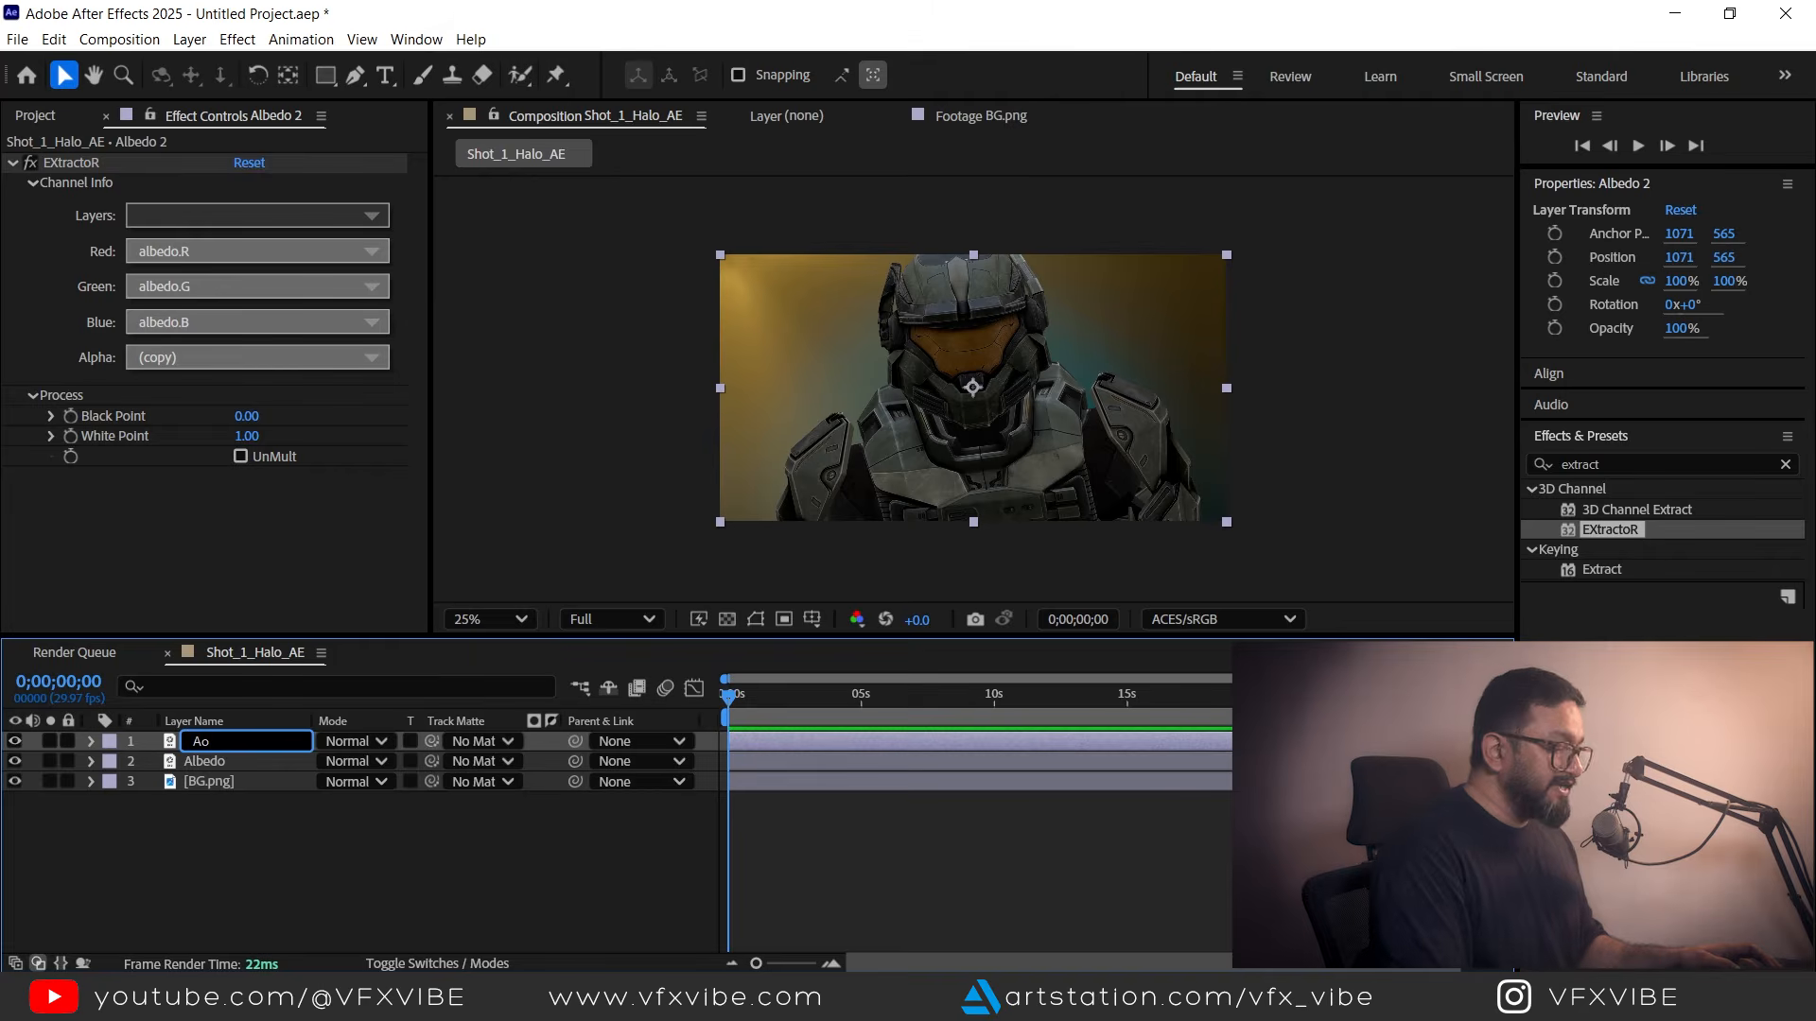
{"action": "key", "text": "Return"}
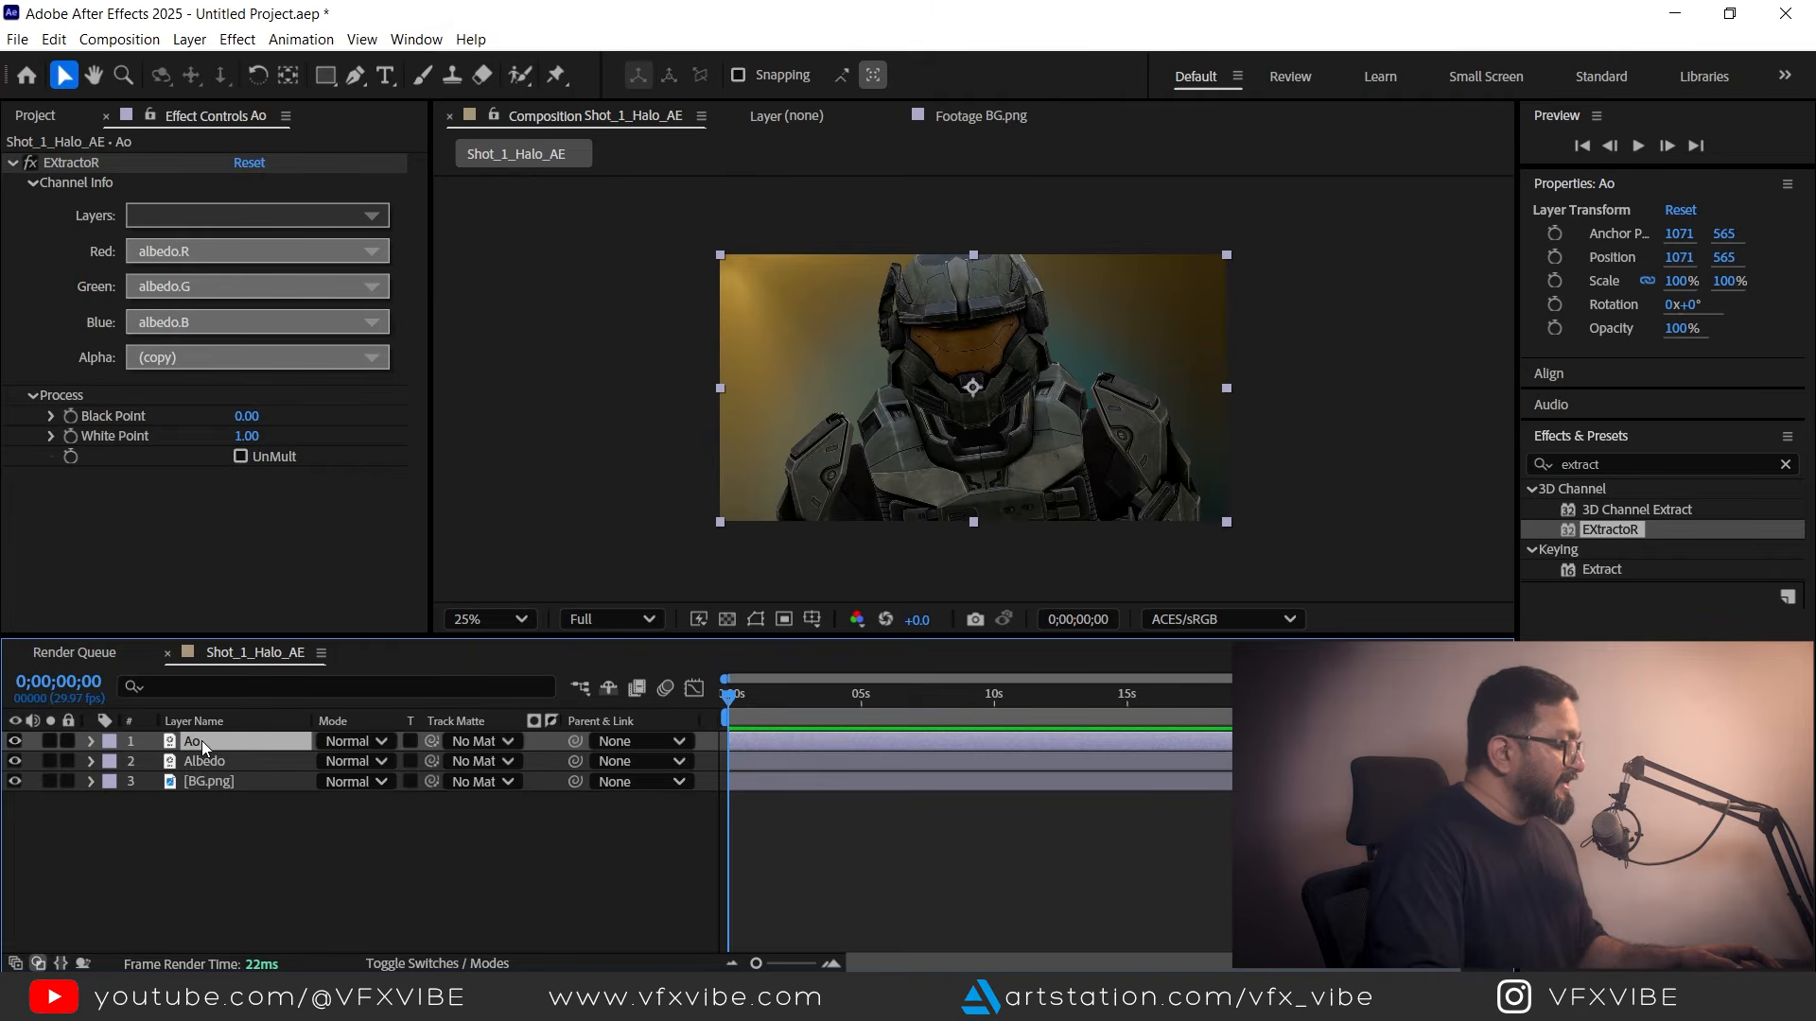
Extract the AO pass with the Ao layer's EXtractoR effect and set the layer's blending mode to Multiply.
{"action": "left_click", "coordinate": [246, 214]}
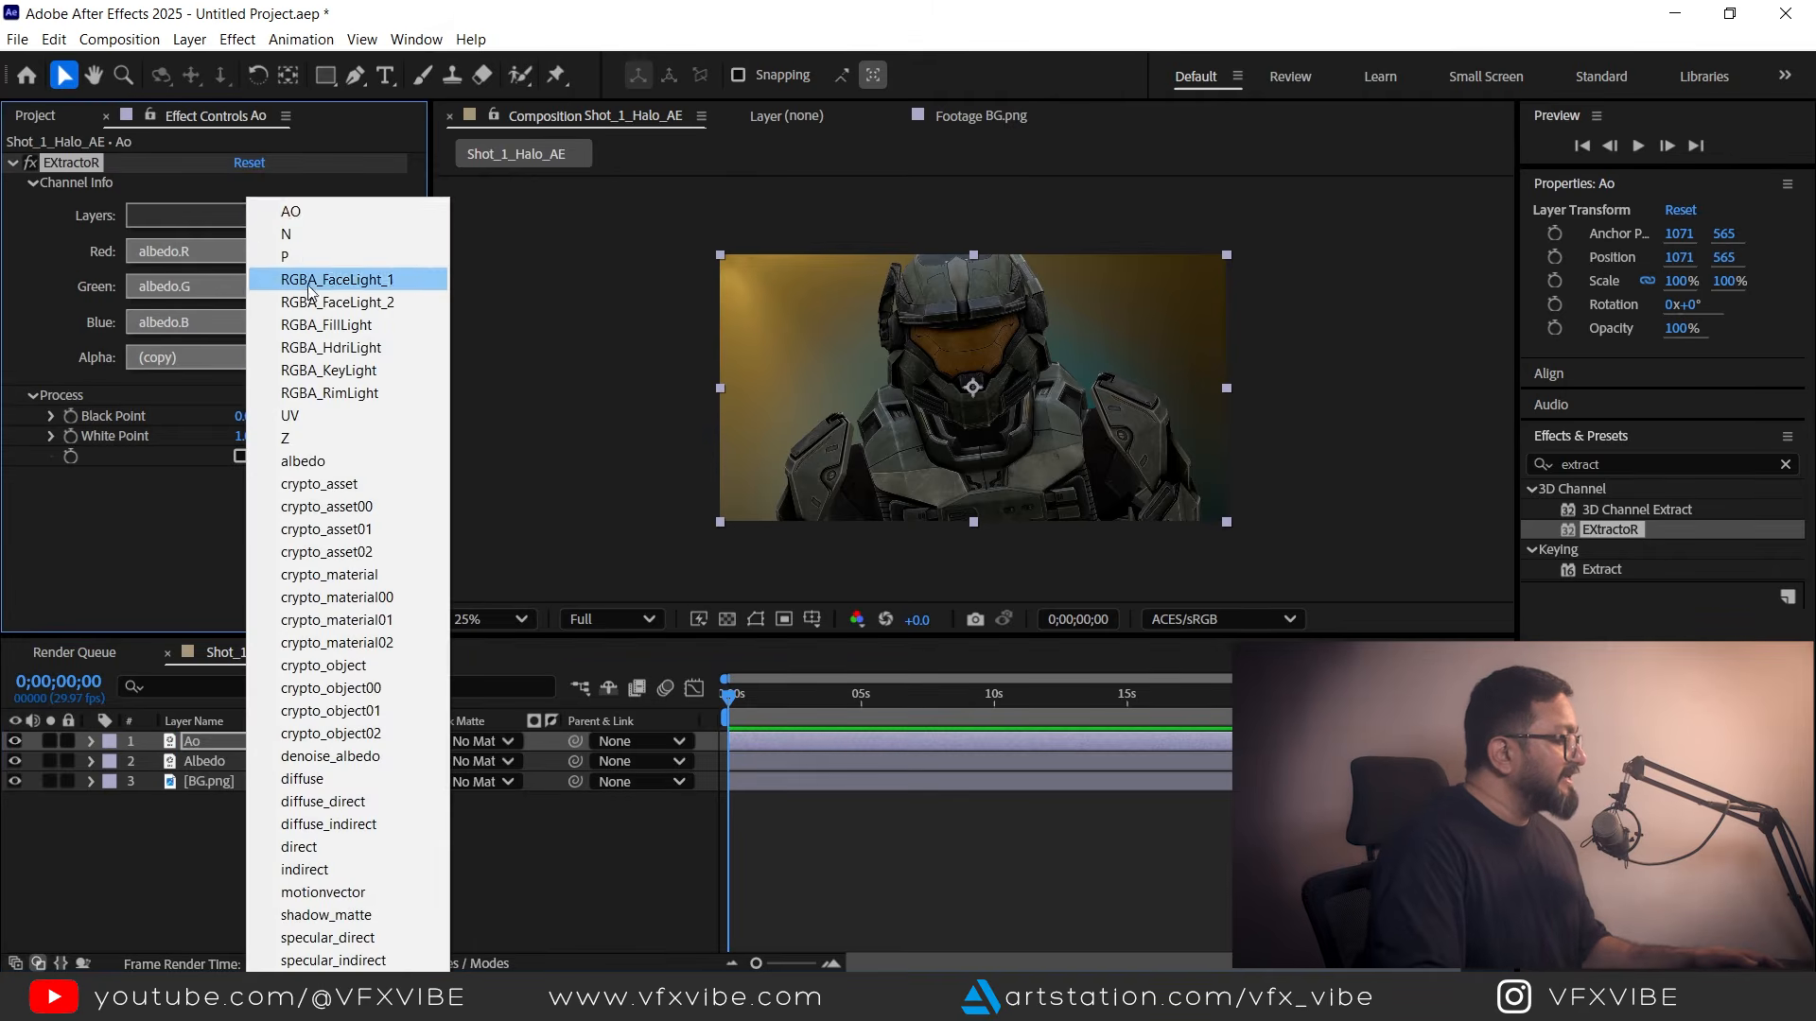
{"action": "left_click", "coordinate": [292, 212]}
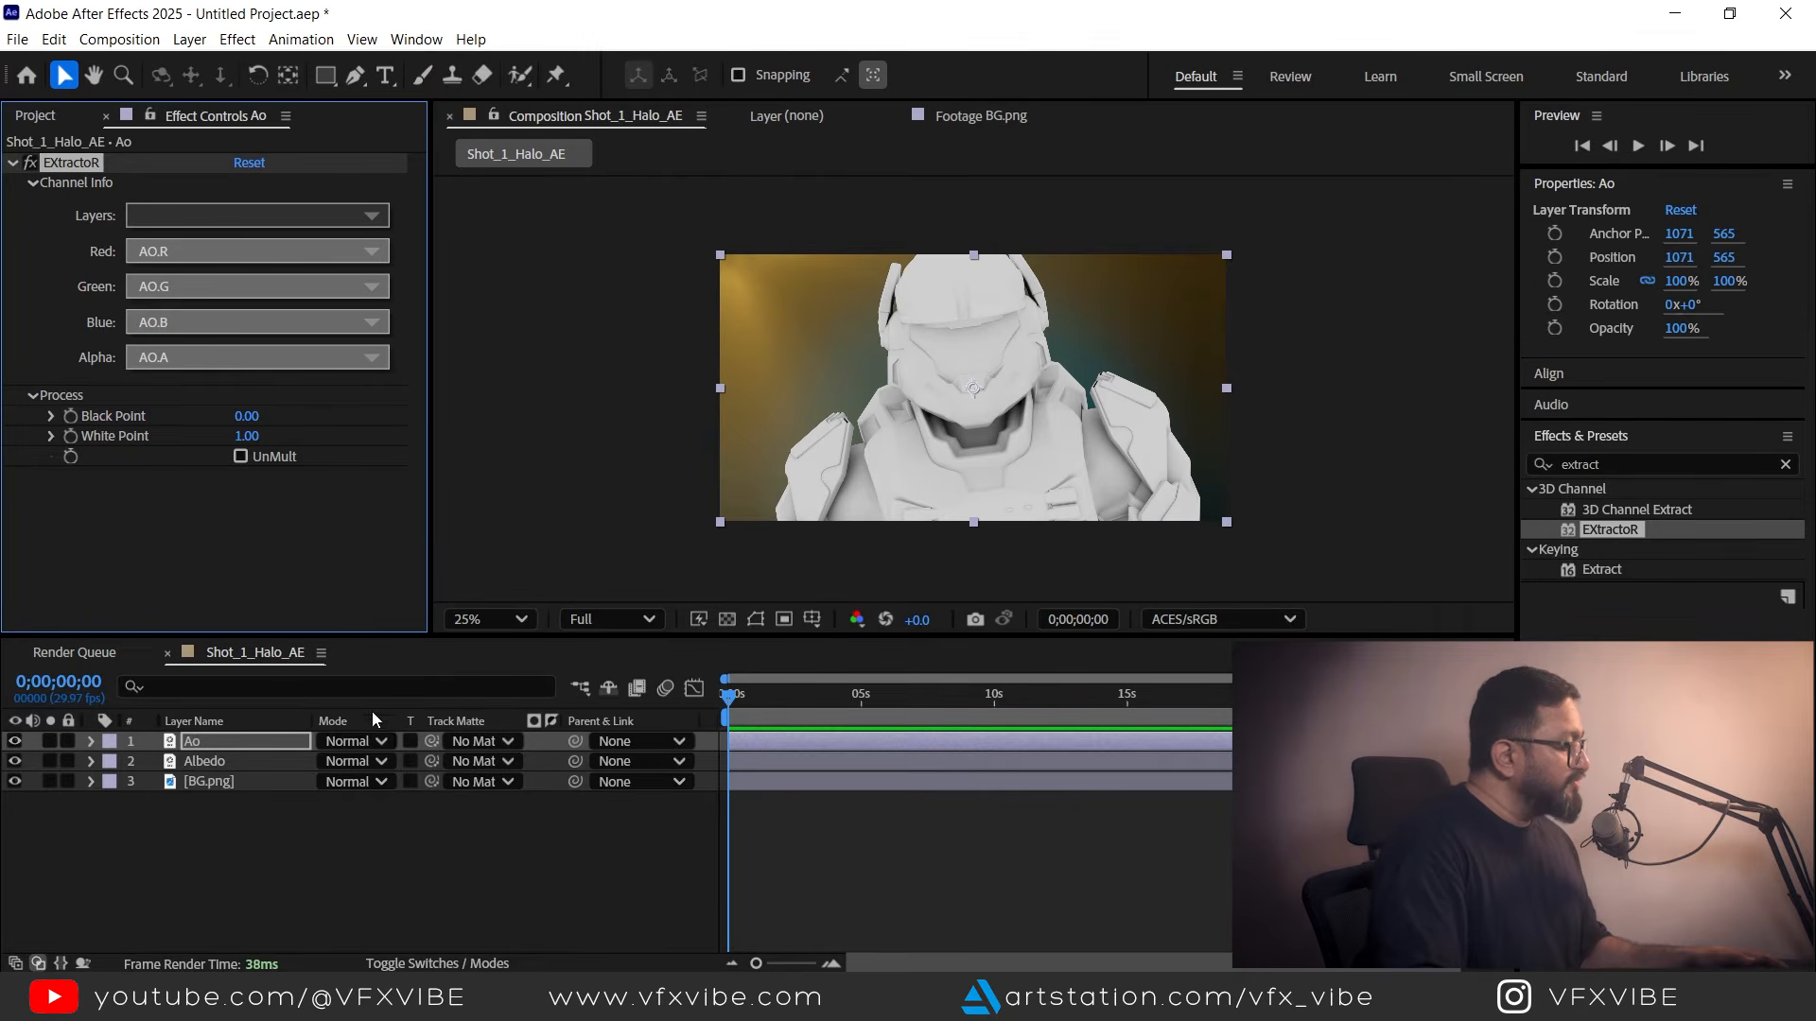
{"action": "left_click", "coordinate": [377, 743]}
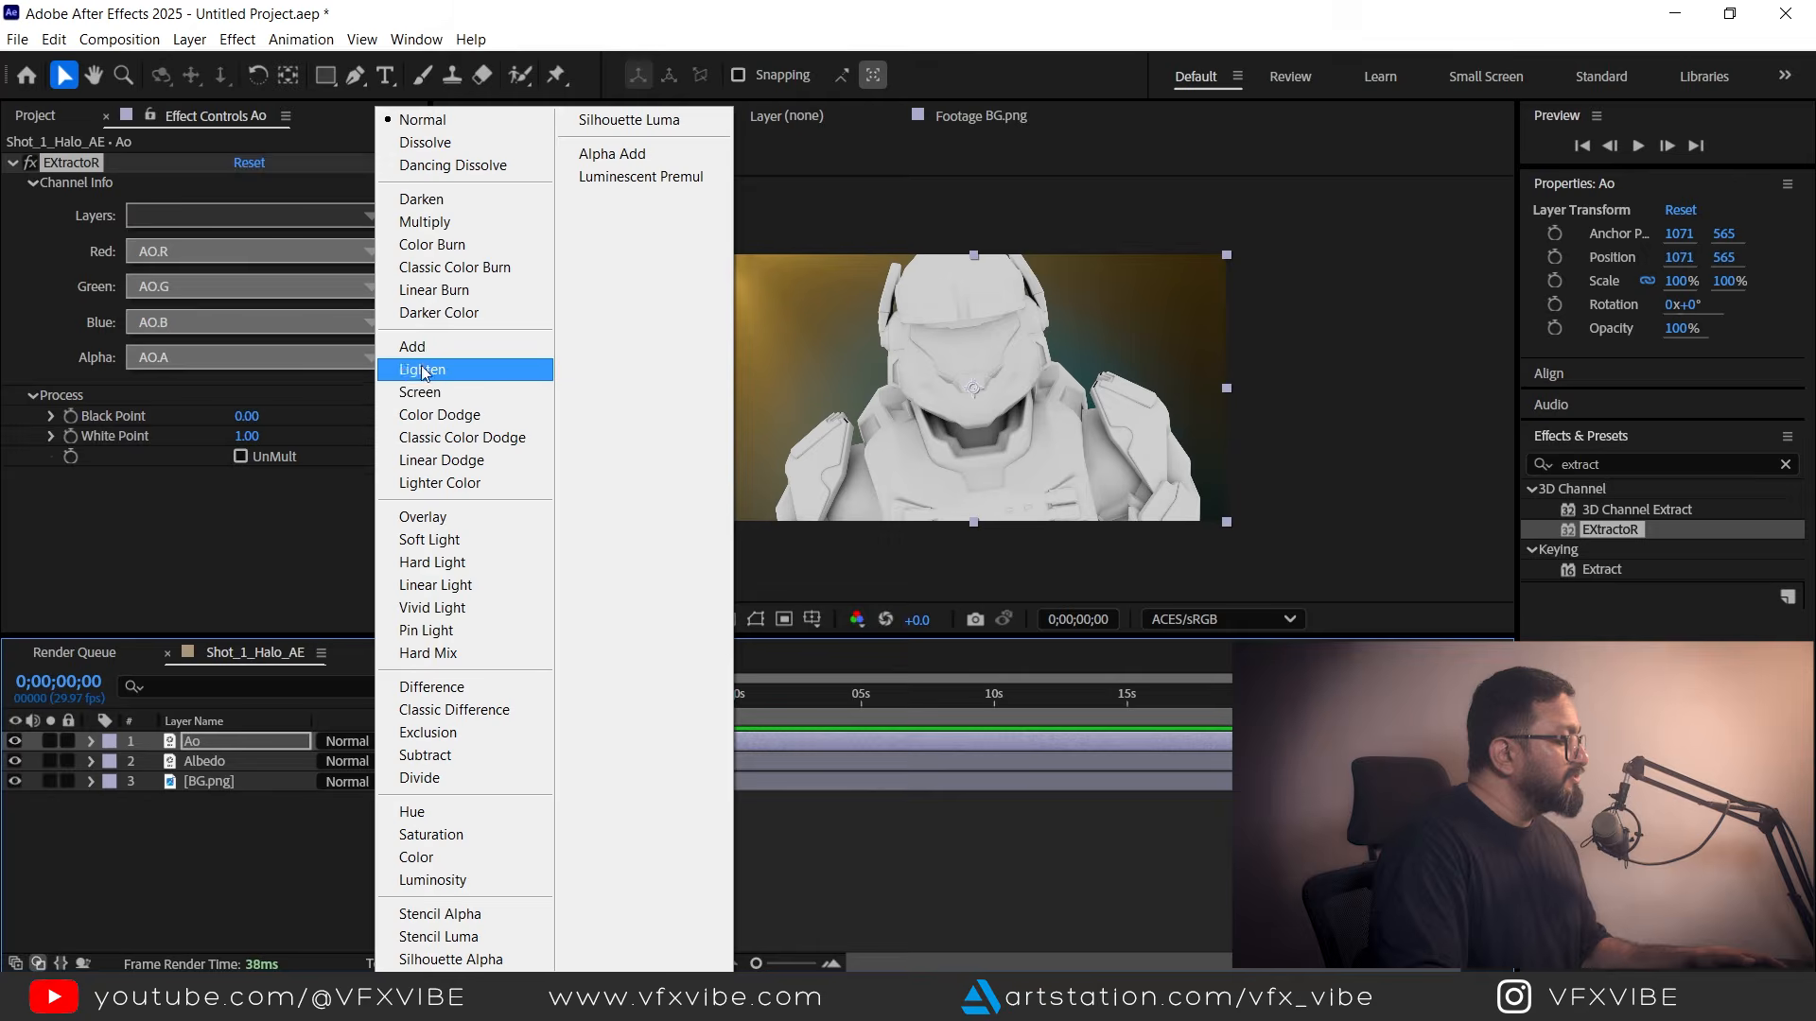
{"action": "left_click", "coordinate": [425, 221]}
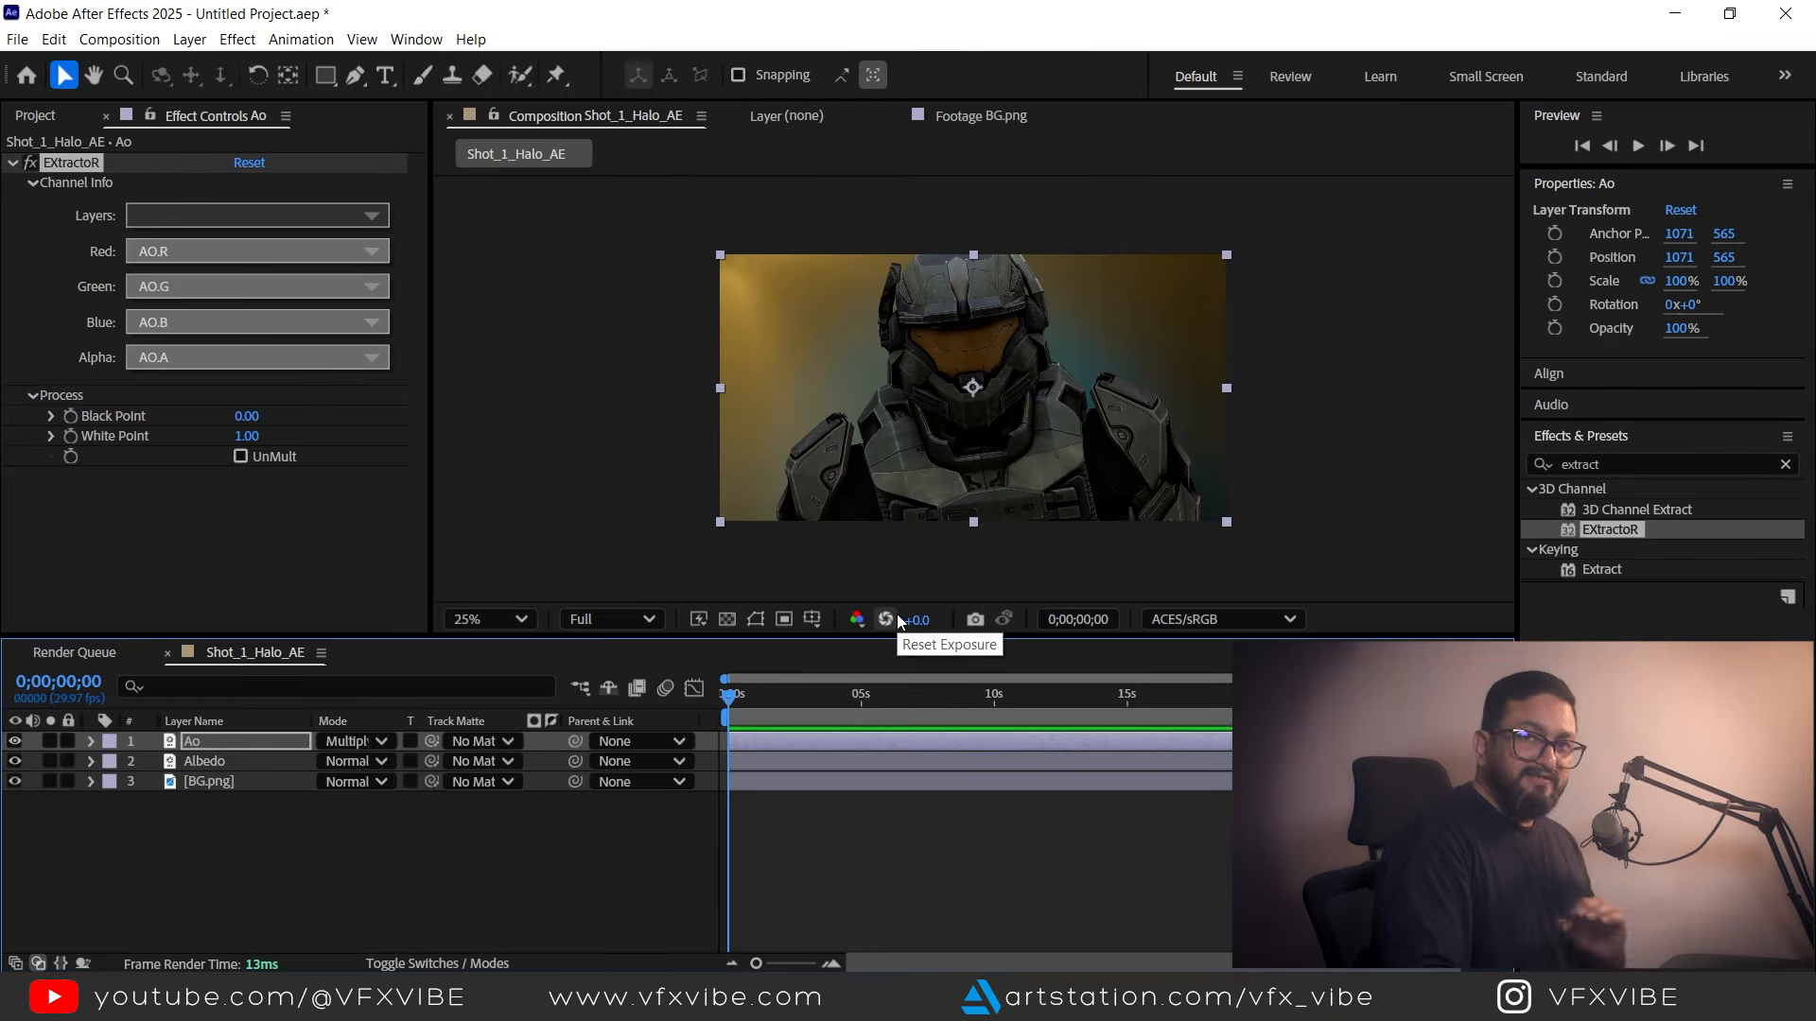
Duplicate the Ao layer and rename the copy DirectLight.
{"action": "key", "text": "F2"}
{"action": "left_click", "coordinate": [242, 742]}
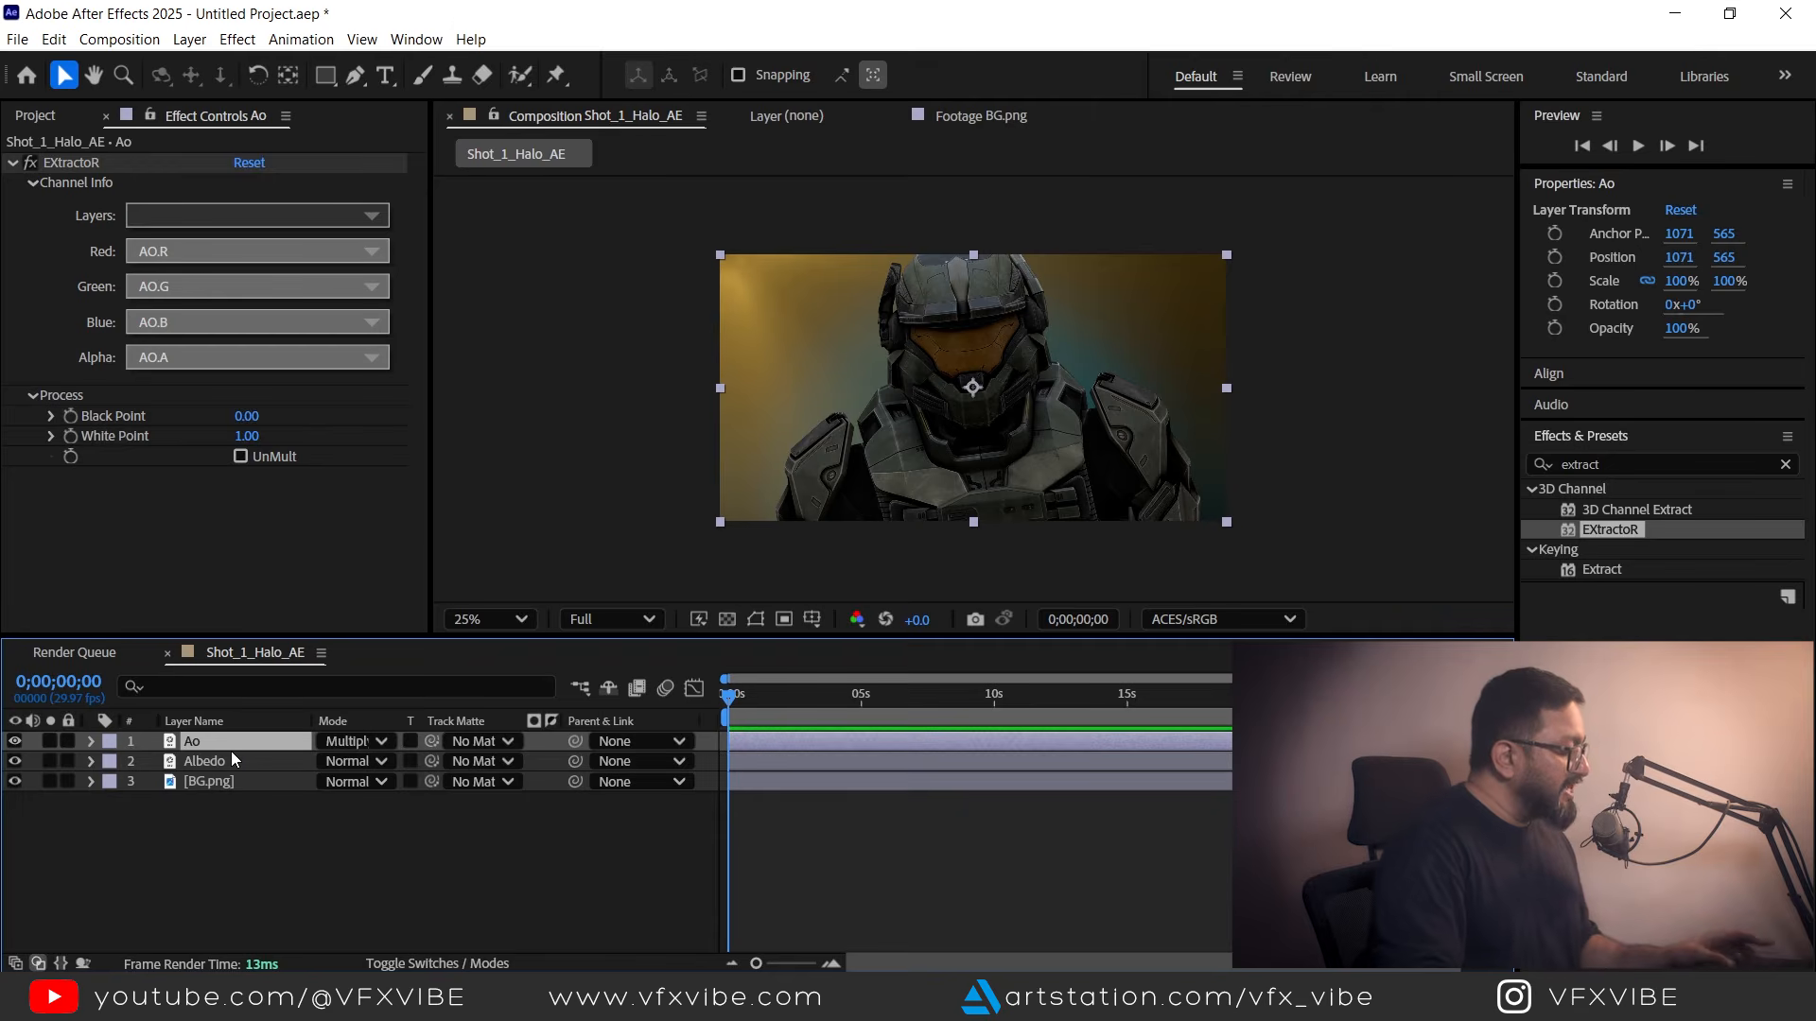
{"action": "key", "text": "ctrl+d"}
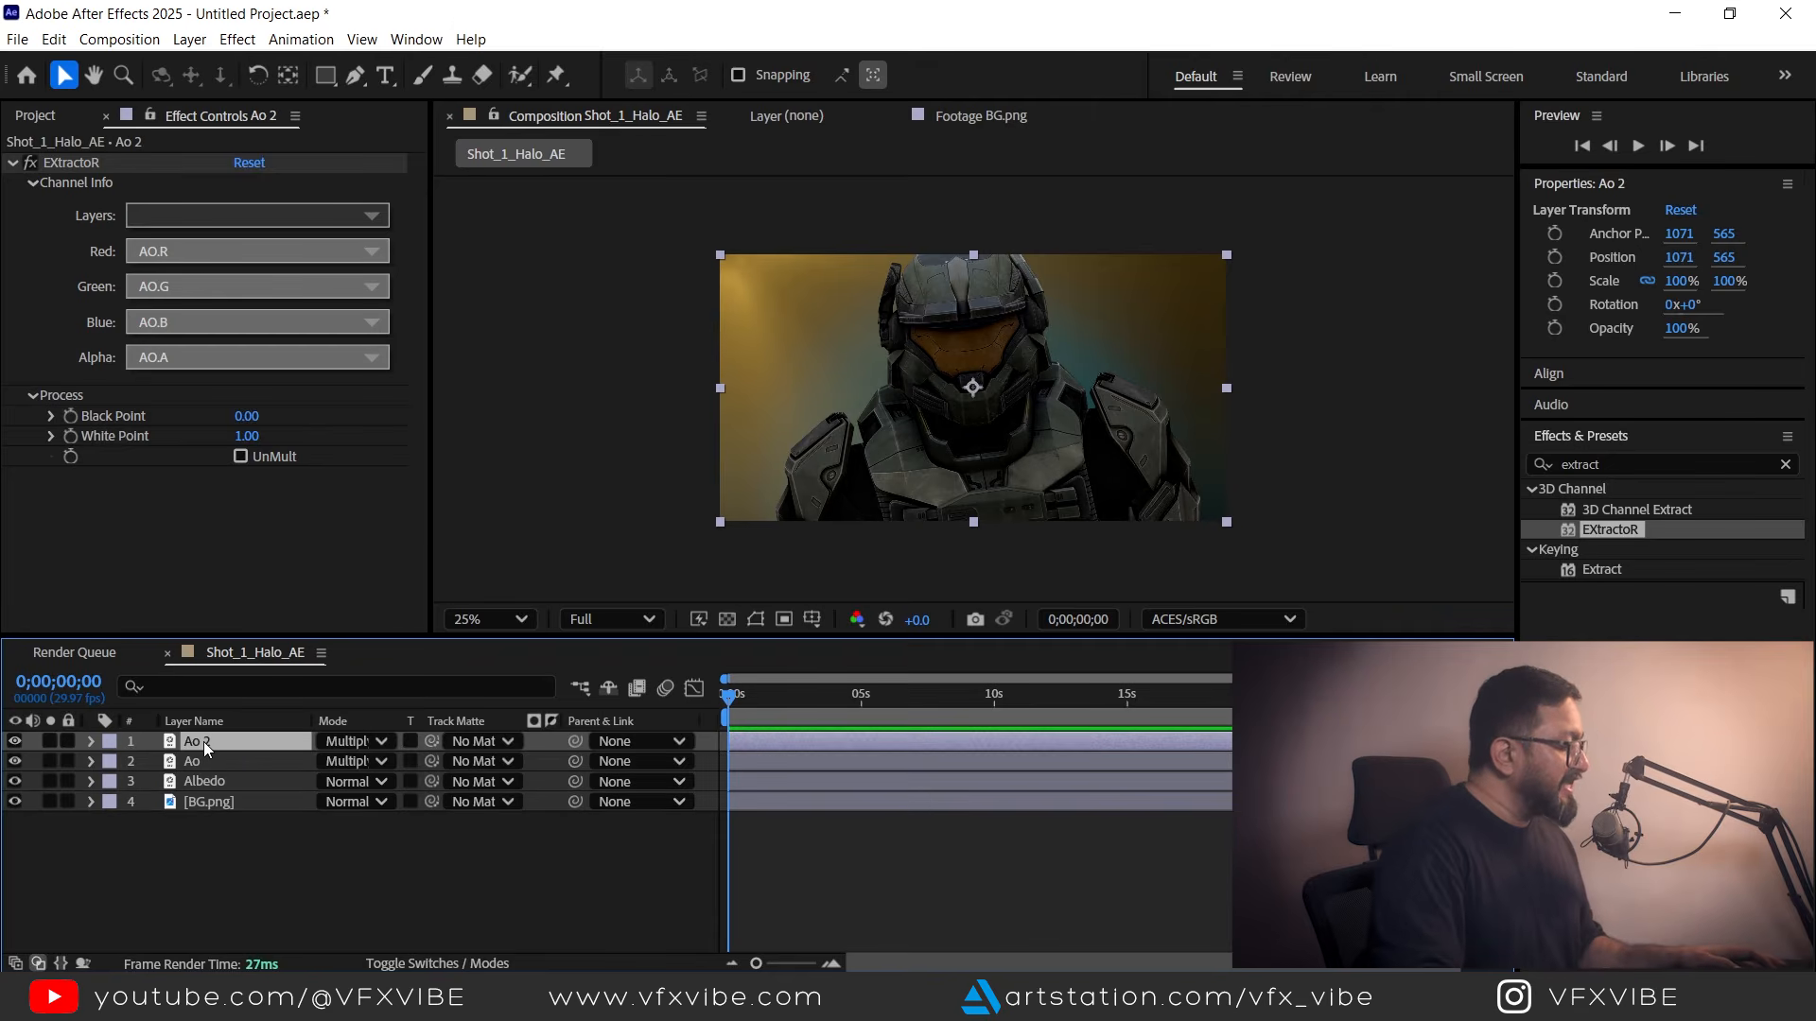
{"action": "key", "text": "Return"}
{"action": "type", "text": "DirectLight"}
{"action": "key", "text": "Return"}
Extract the direct pass on the DirectLight layer and set its blending mode to Add.
{"action": "left_click", "coordinate": [223, 214]}
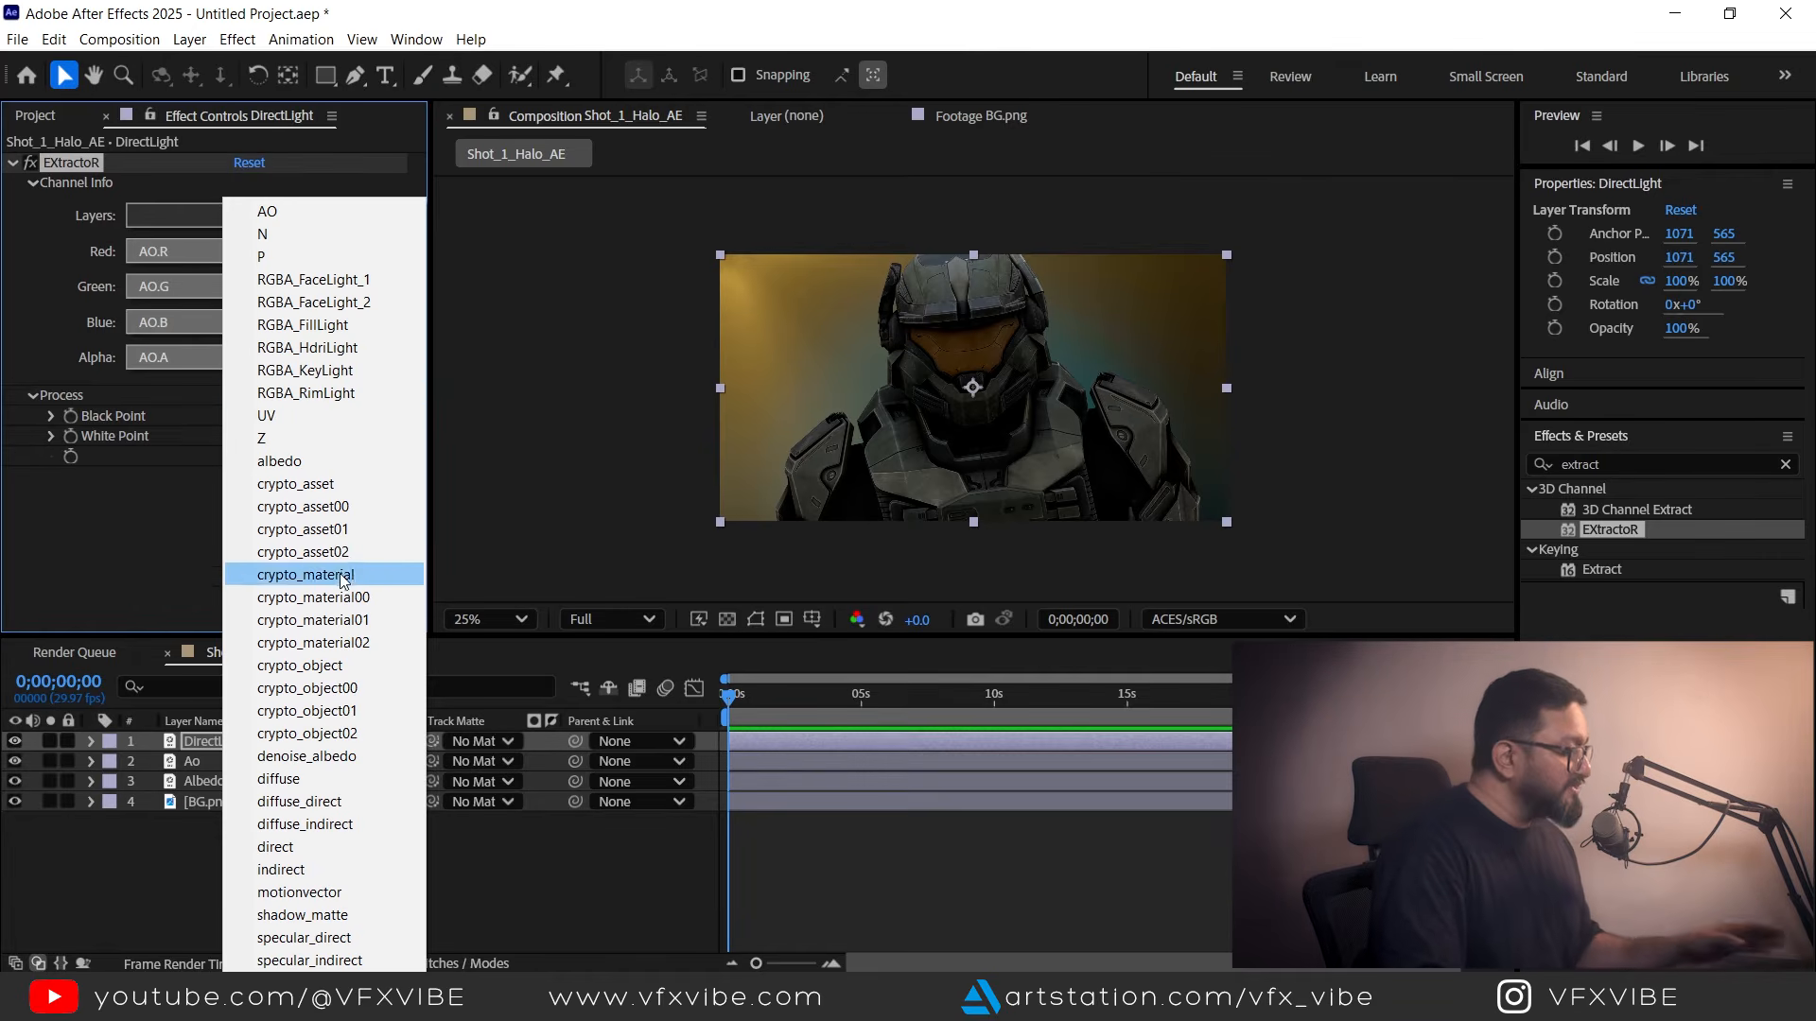
{"action": "left_click", "coordinate": [338, 848]}
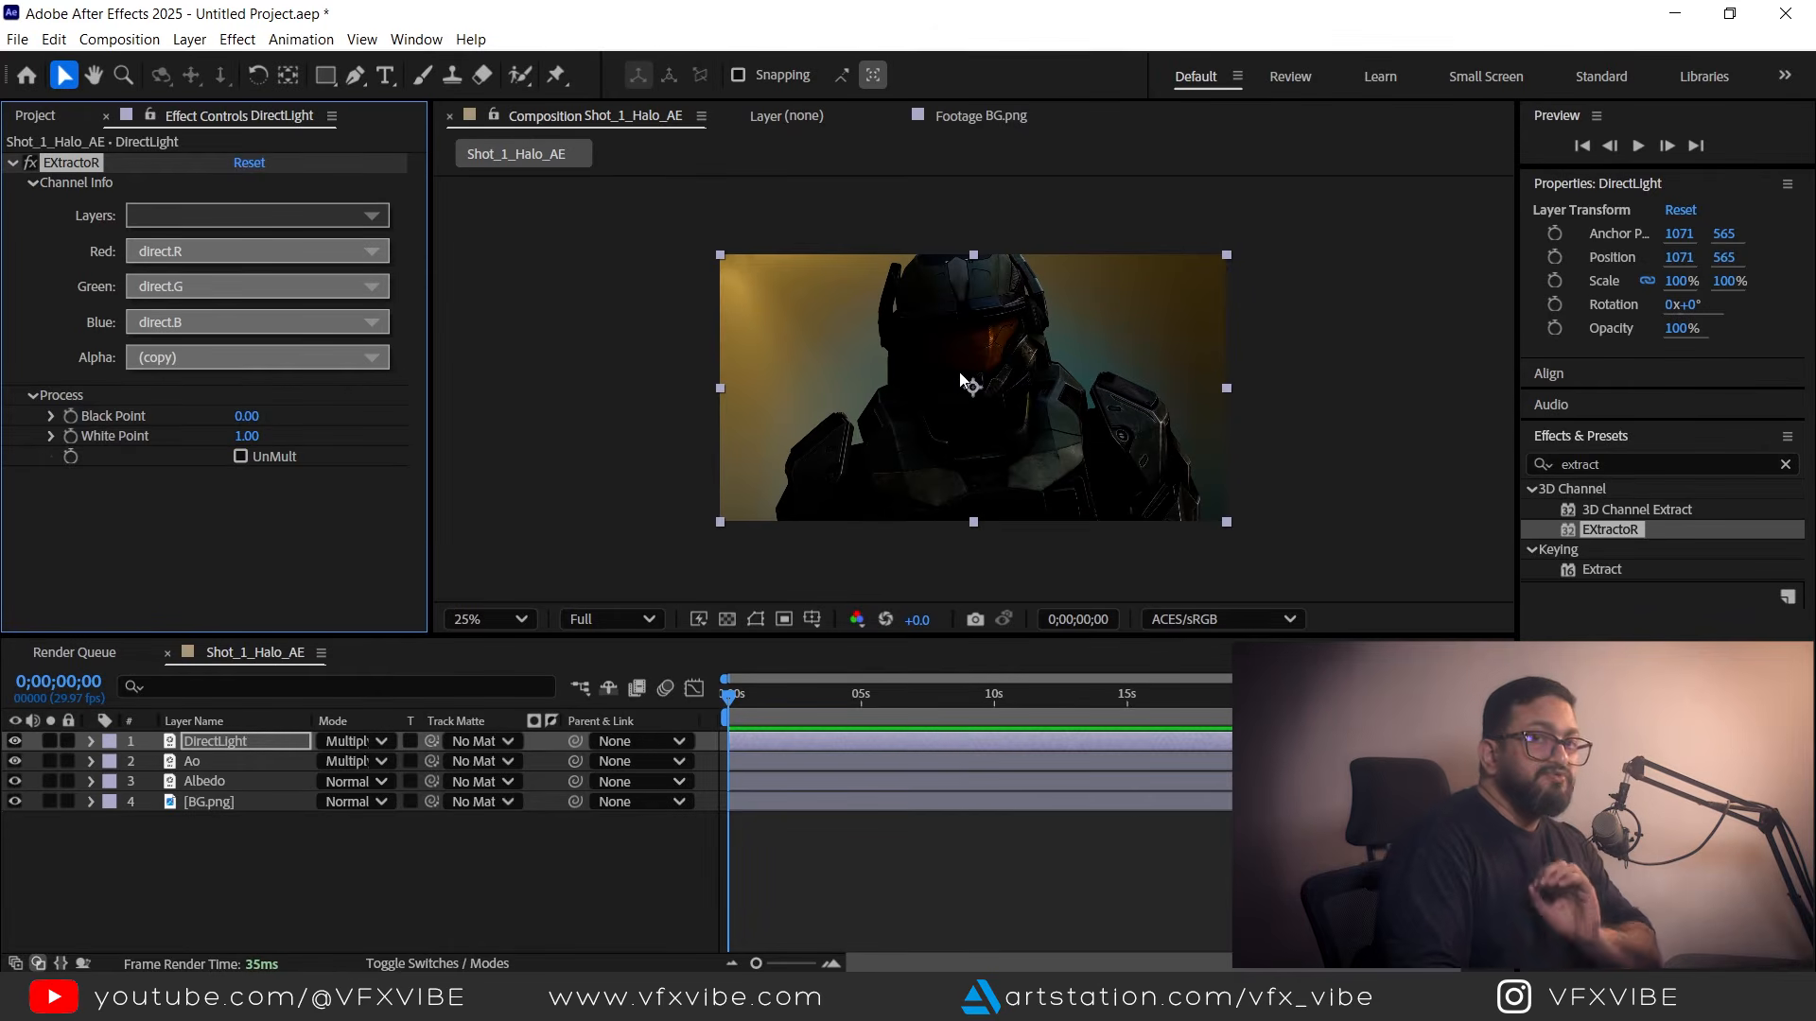
{"action": "left_click", "coordinate": [371, 741]}
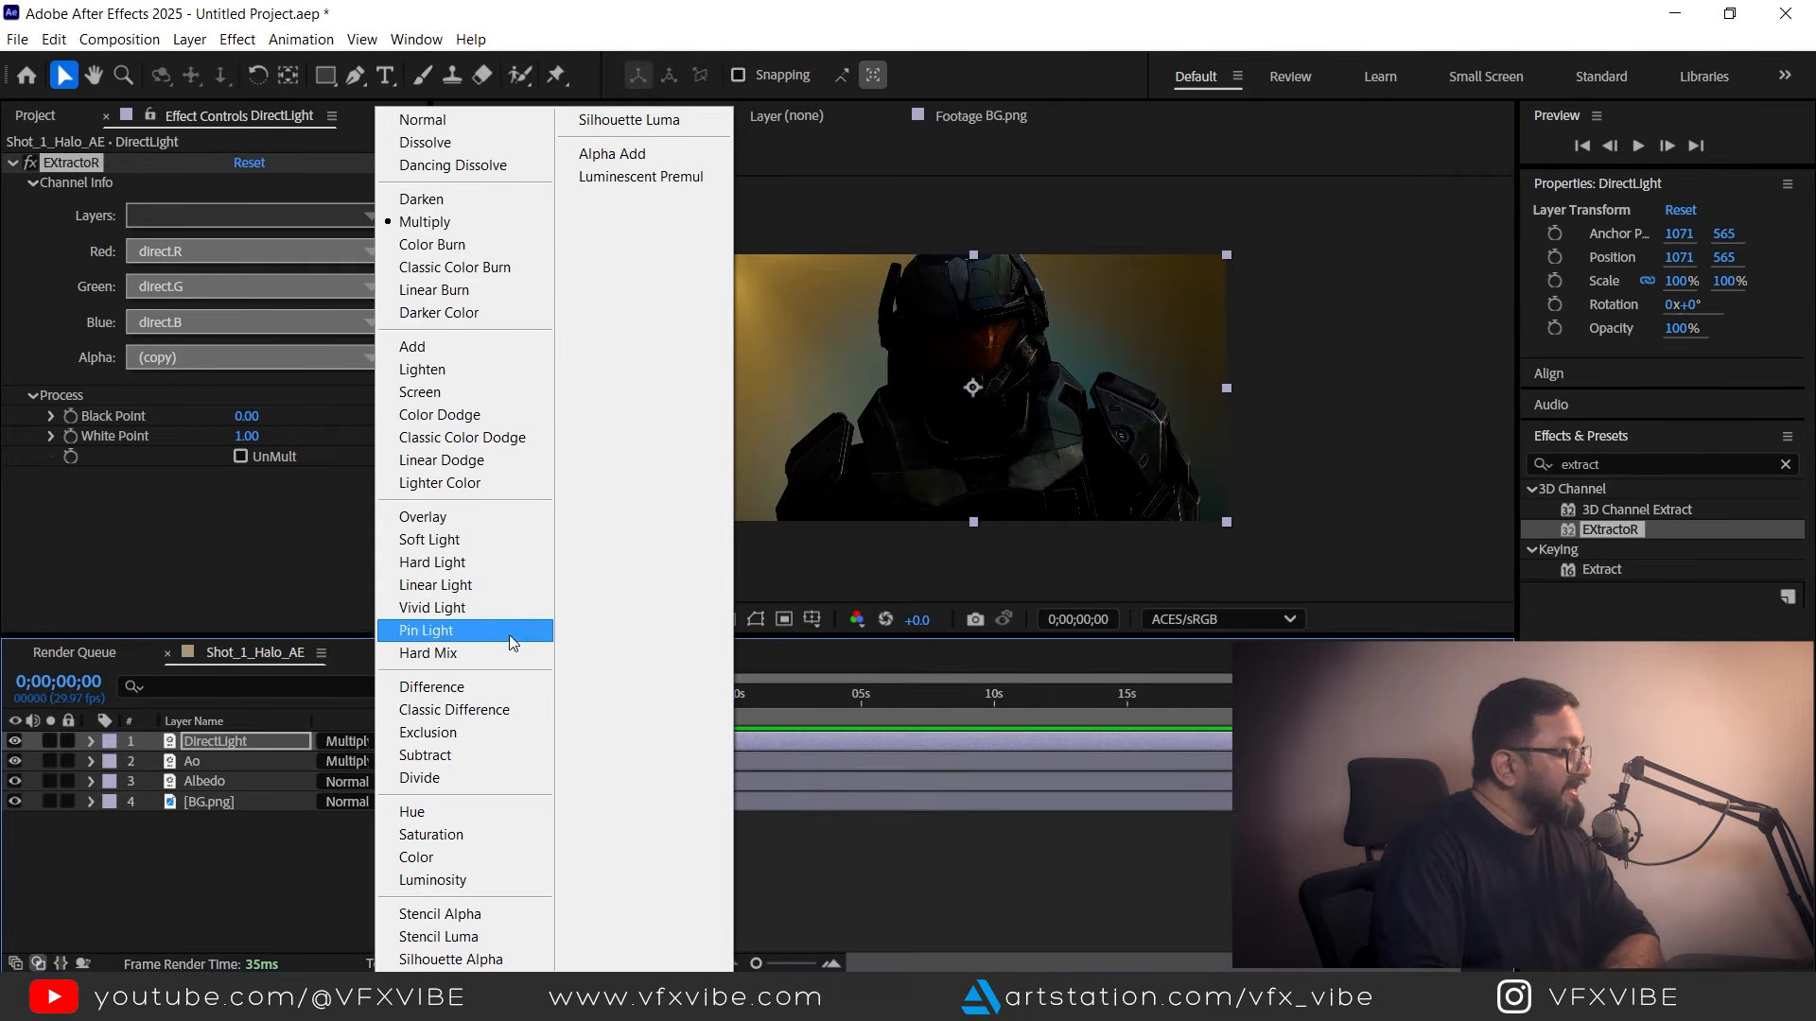
{"action": "left_click", "coordinate": [421, 350]}
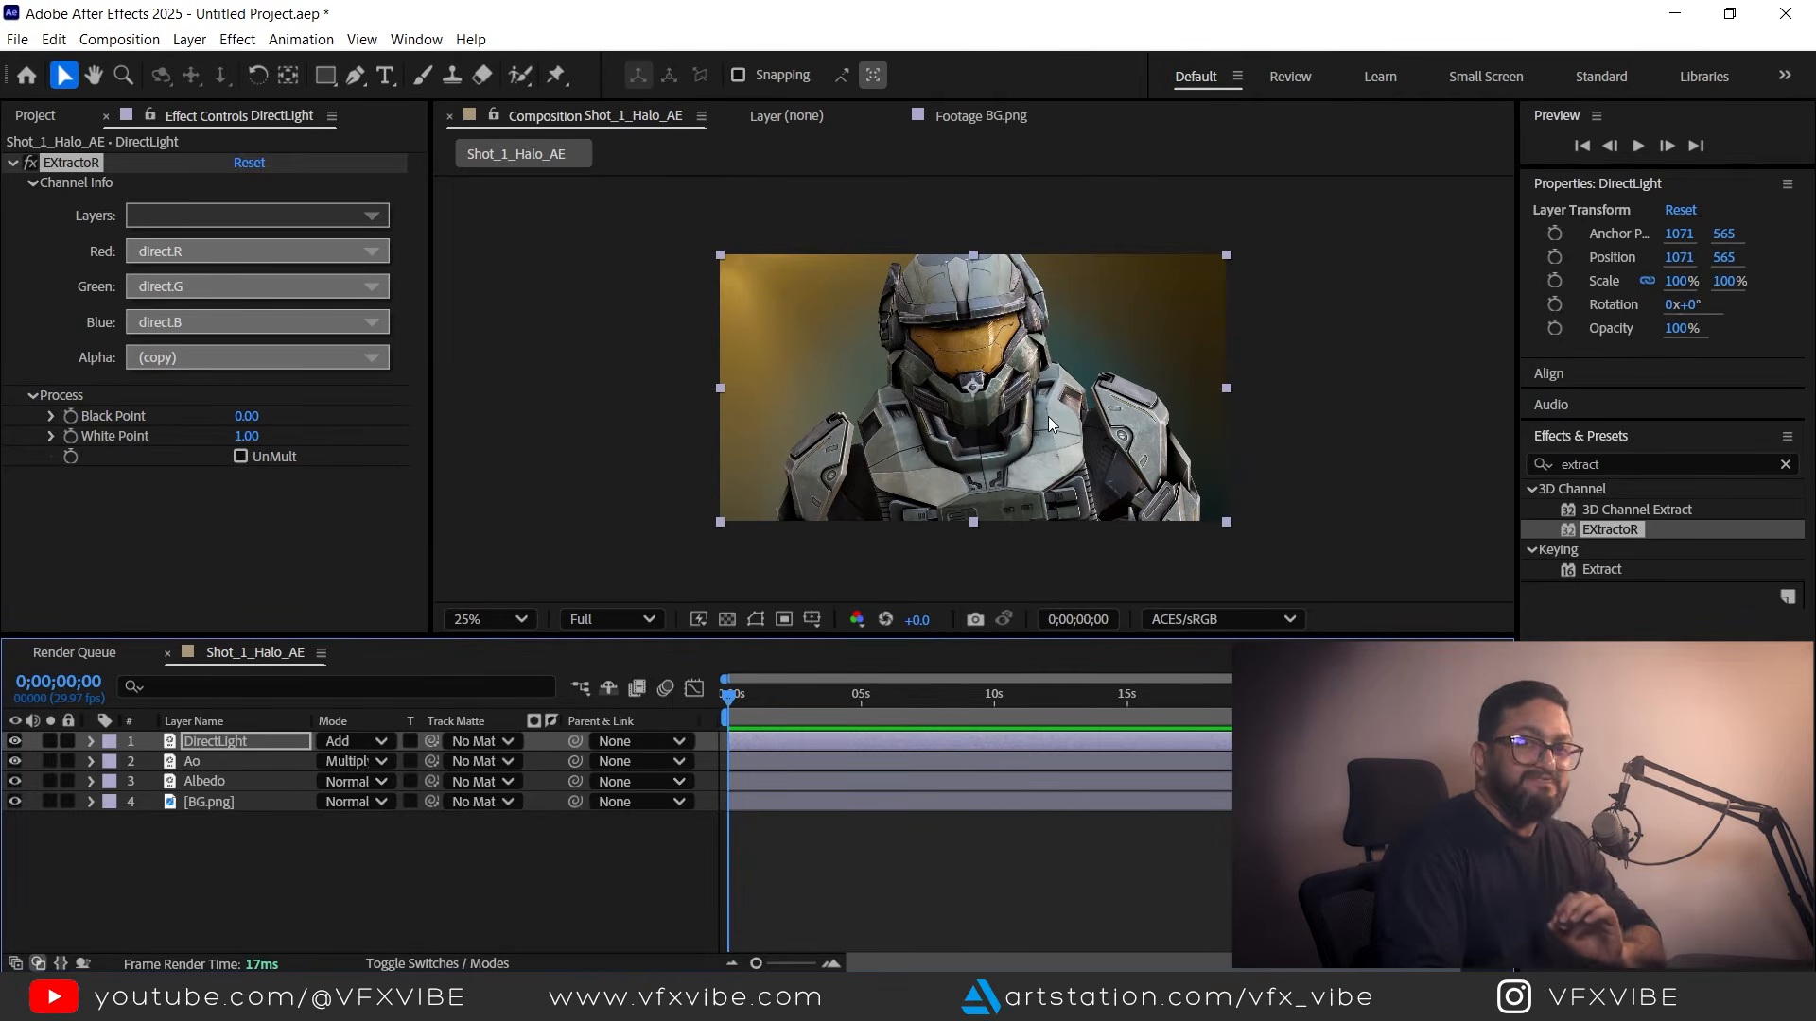
Duplicate the DirectLight layer as IndirectLight and extract the indirect pass with the copy's EXtractoR effect.
{"action": "left_click", "coordinate": [458, 844]}
{"action": "left_click", "coordinate": [254, 743]}
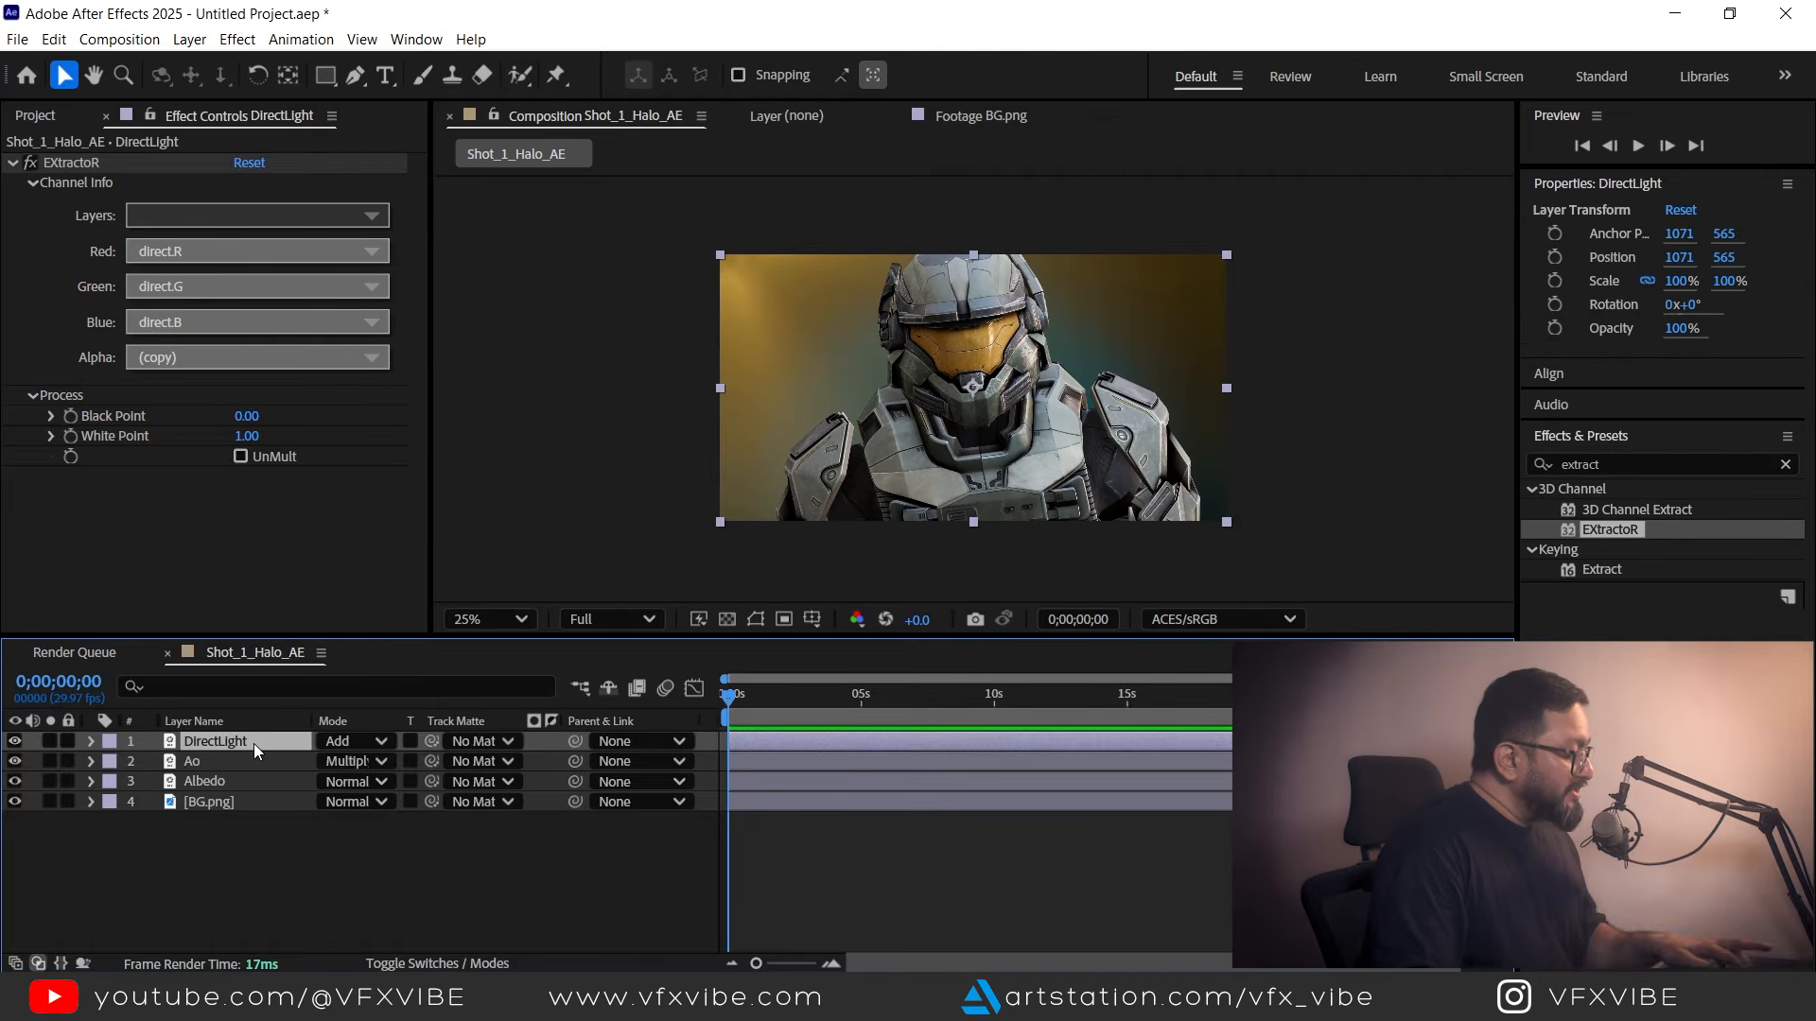
{"action": "key", "text": "ctrl+d"}
{"action": "key", "text": "Return"}
{"action": "key", "text": "BackSpace"}
{"action": "type", "text": "IndirectLight"}
{"action": "key", "text": "Return"}
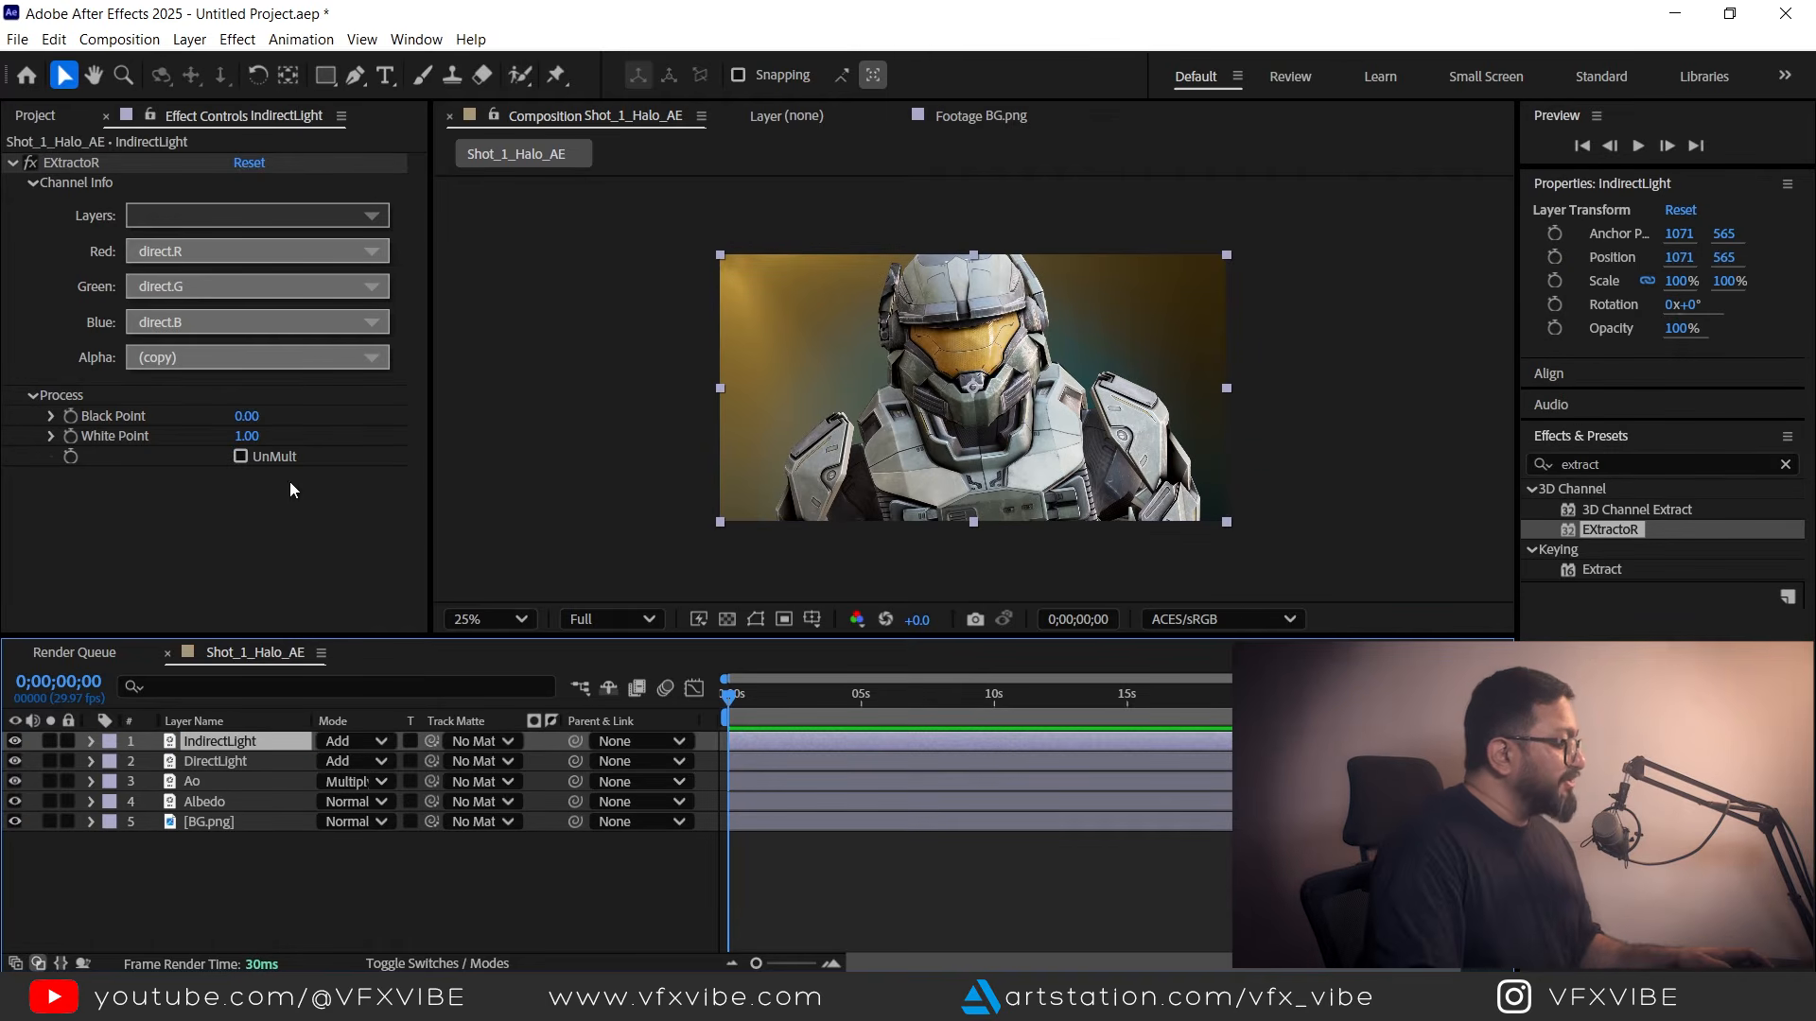
{"action": "left_click", "coordinate": [340, 223]}
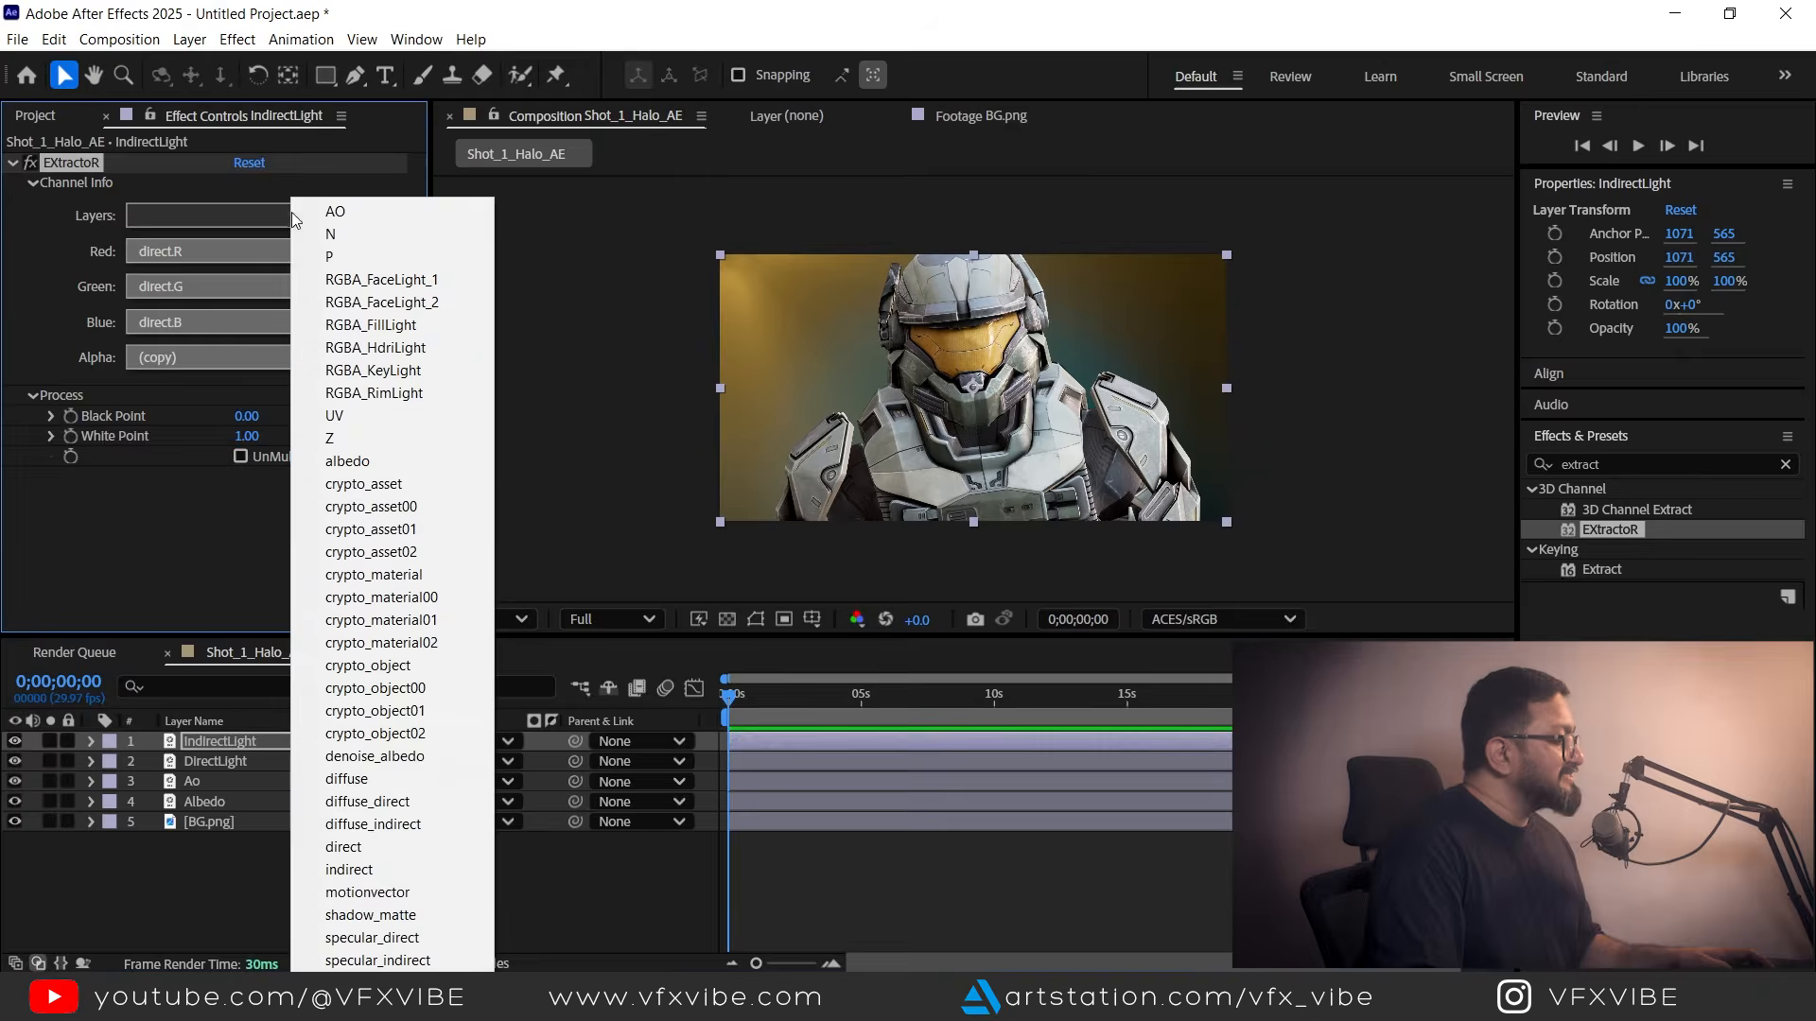
{"action": "left_click", "coordinate": [377, 870]}
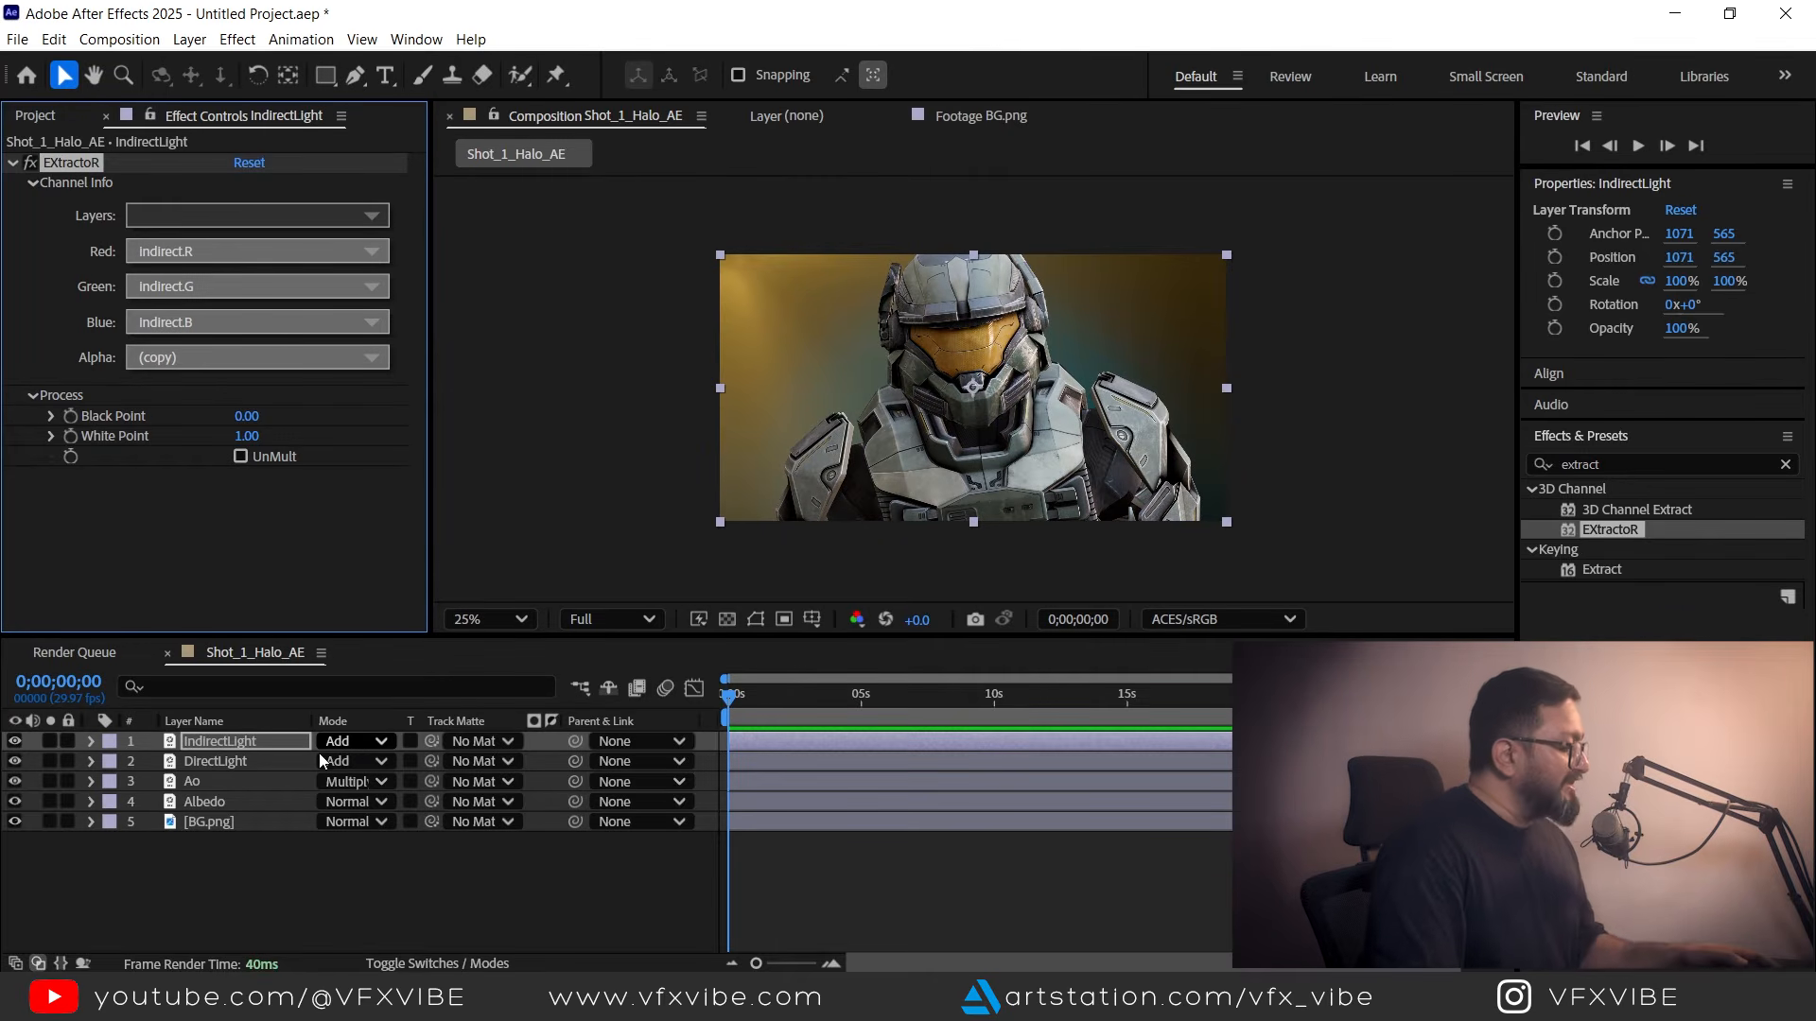
Duplicate the IndirectLight layer as DirectSpec and extract the specular_direct pass on the copy.
{"action": "left_click", "coordinate": [235, 743]}
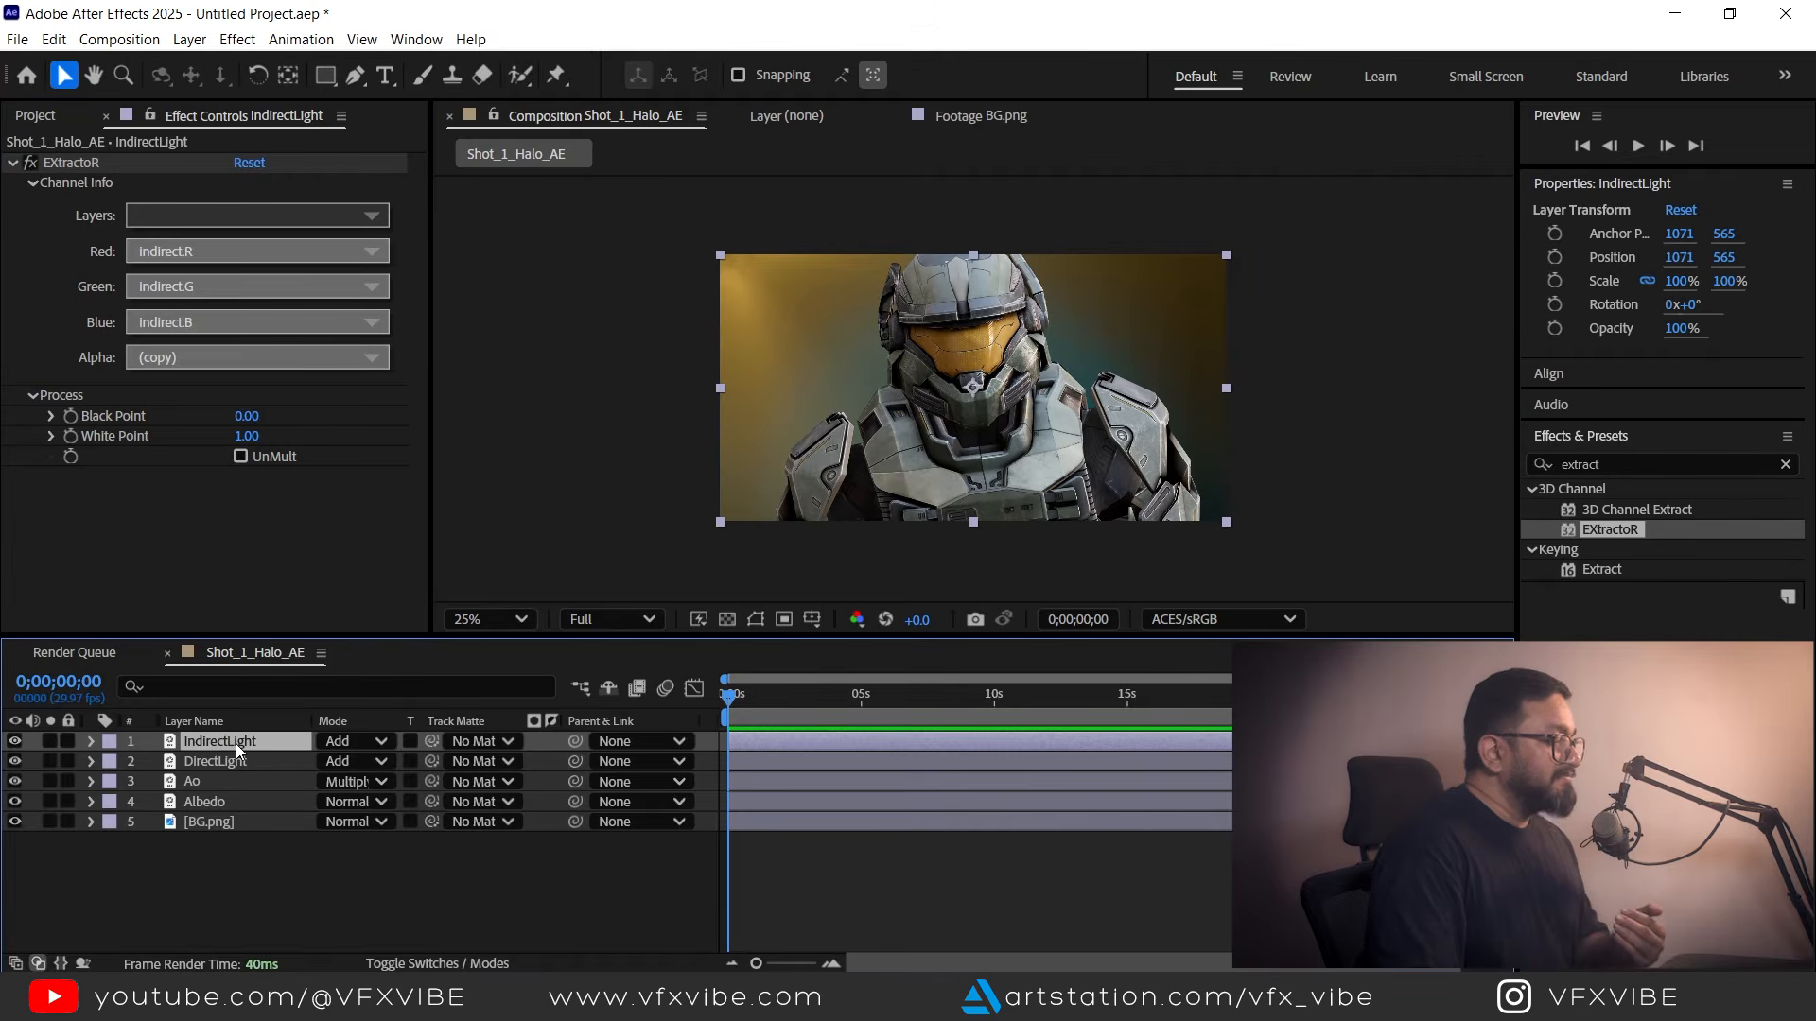
{"action": "key", "text": "ctrl+d"}
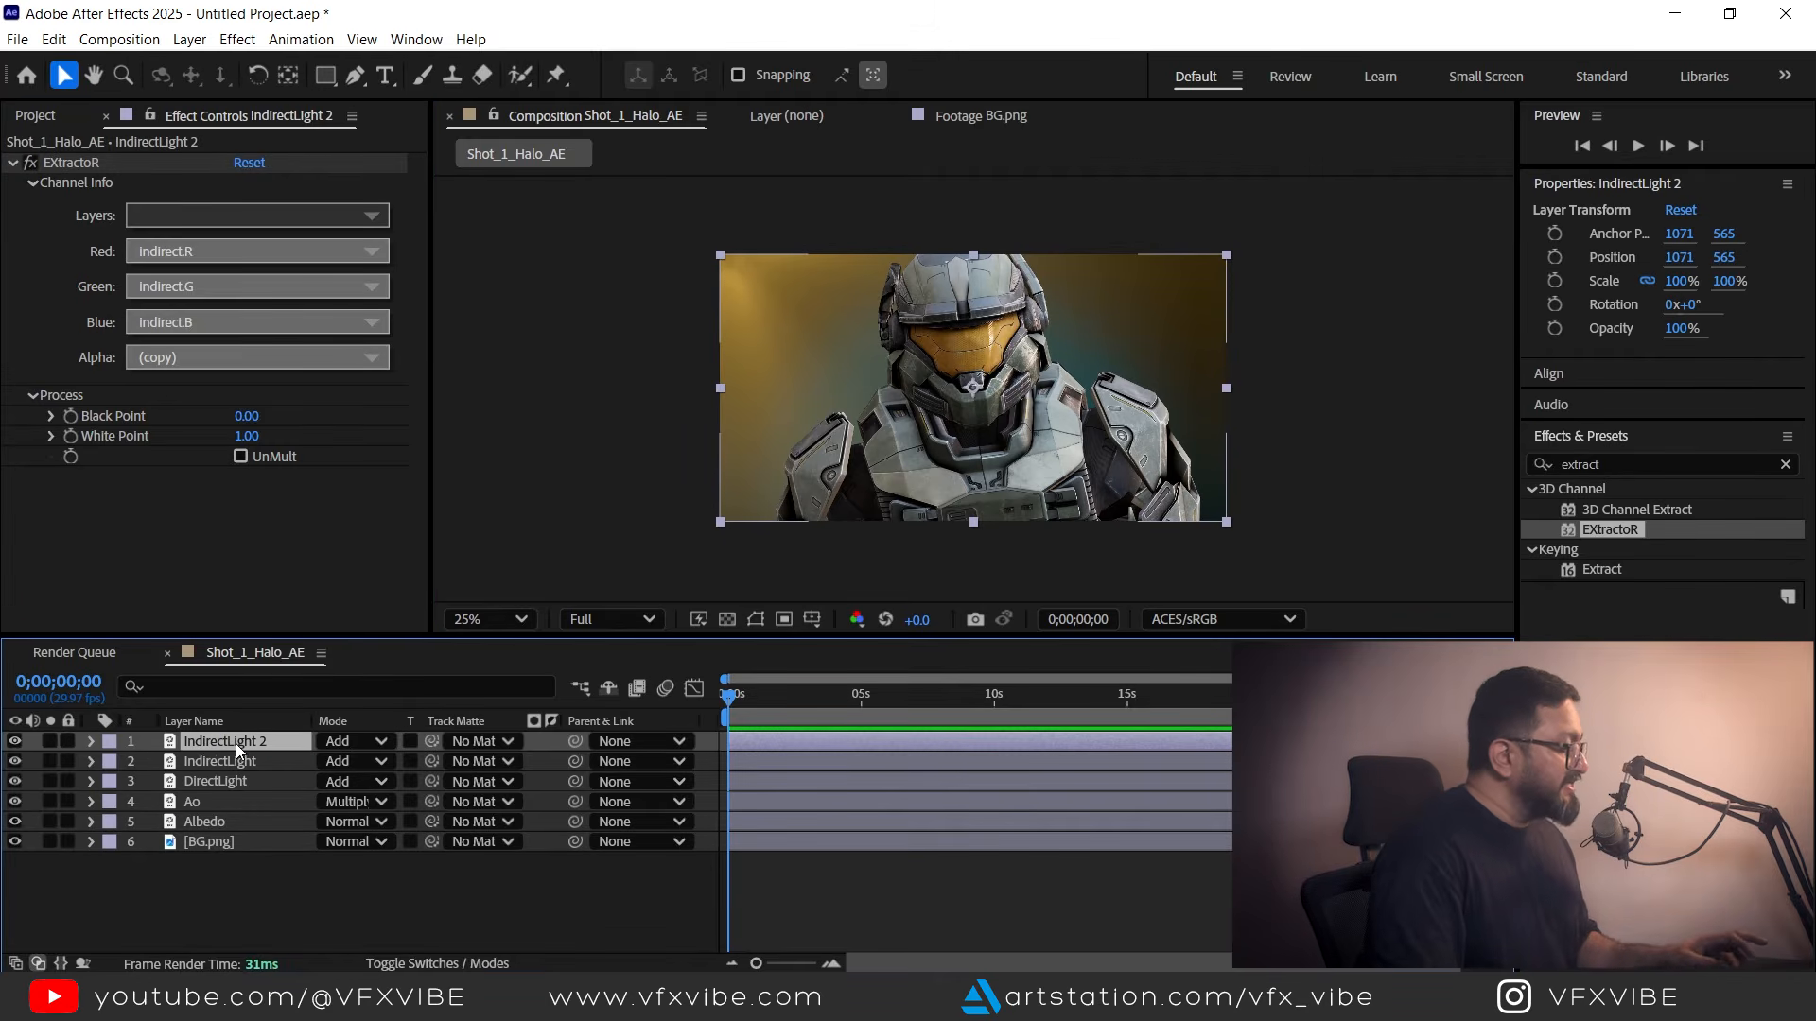
{"action": "key", "text": "Return"}
{"action": "type", "text": "DirectSpec"}
{"action": "key", "text": "Return"}
{"action": "left_click", "coordinate": [260, 225]}
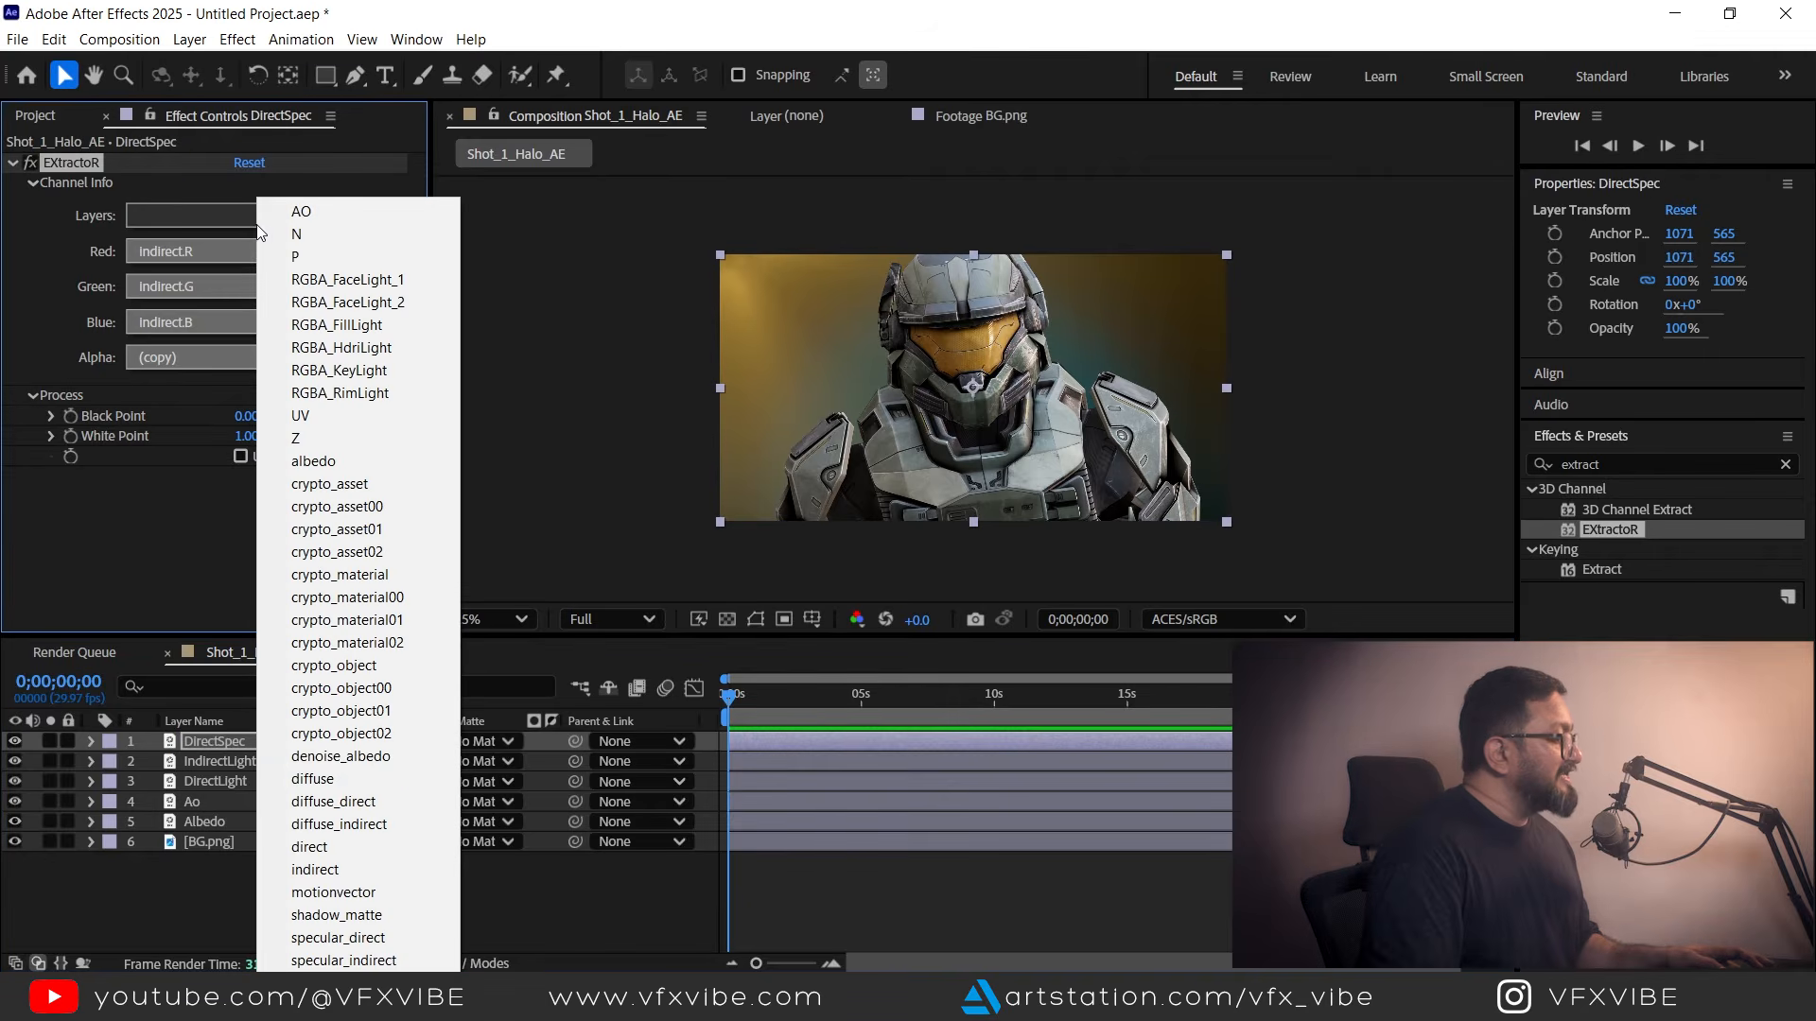
{"action": "left_click", "coordinate": [338, 938]}
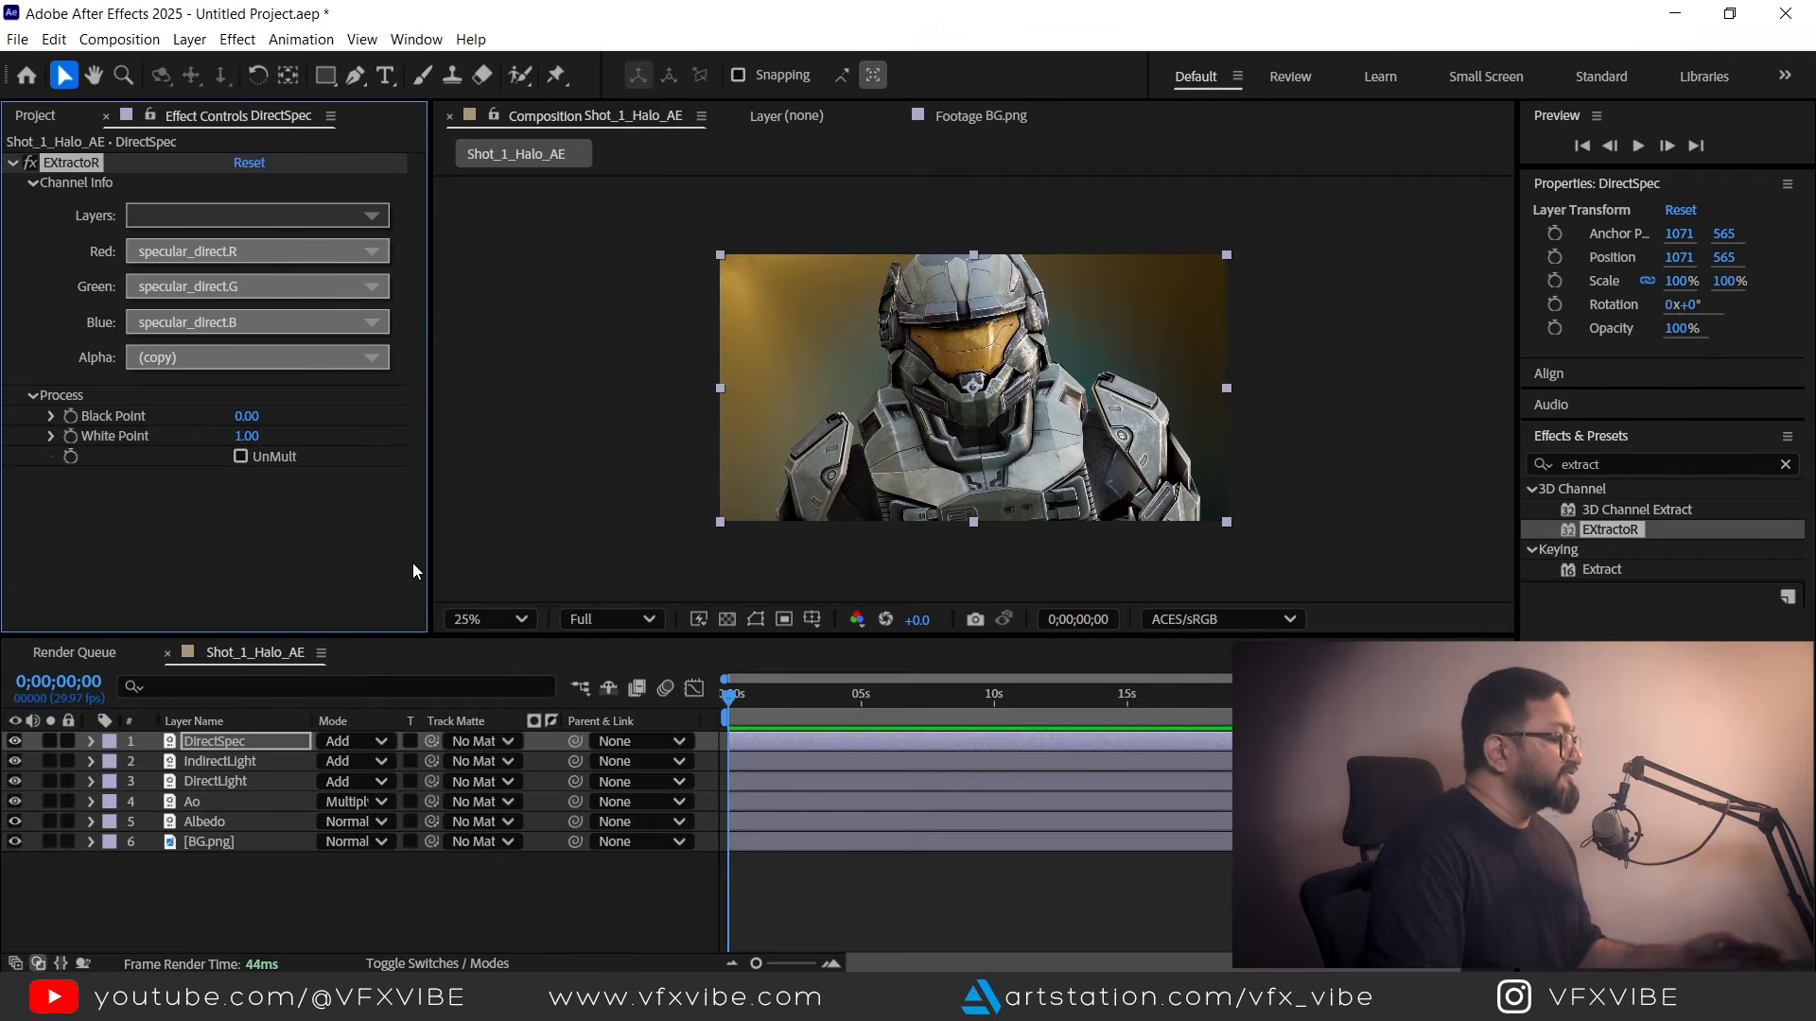
Duplicate the DirectSpec layer as IndirectSpec and extract the specular_indirect pass on the copy.
{"action": "left_click", "coordinate": [238, 746]}
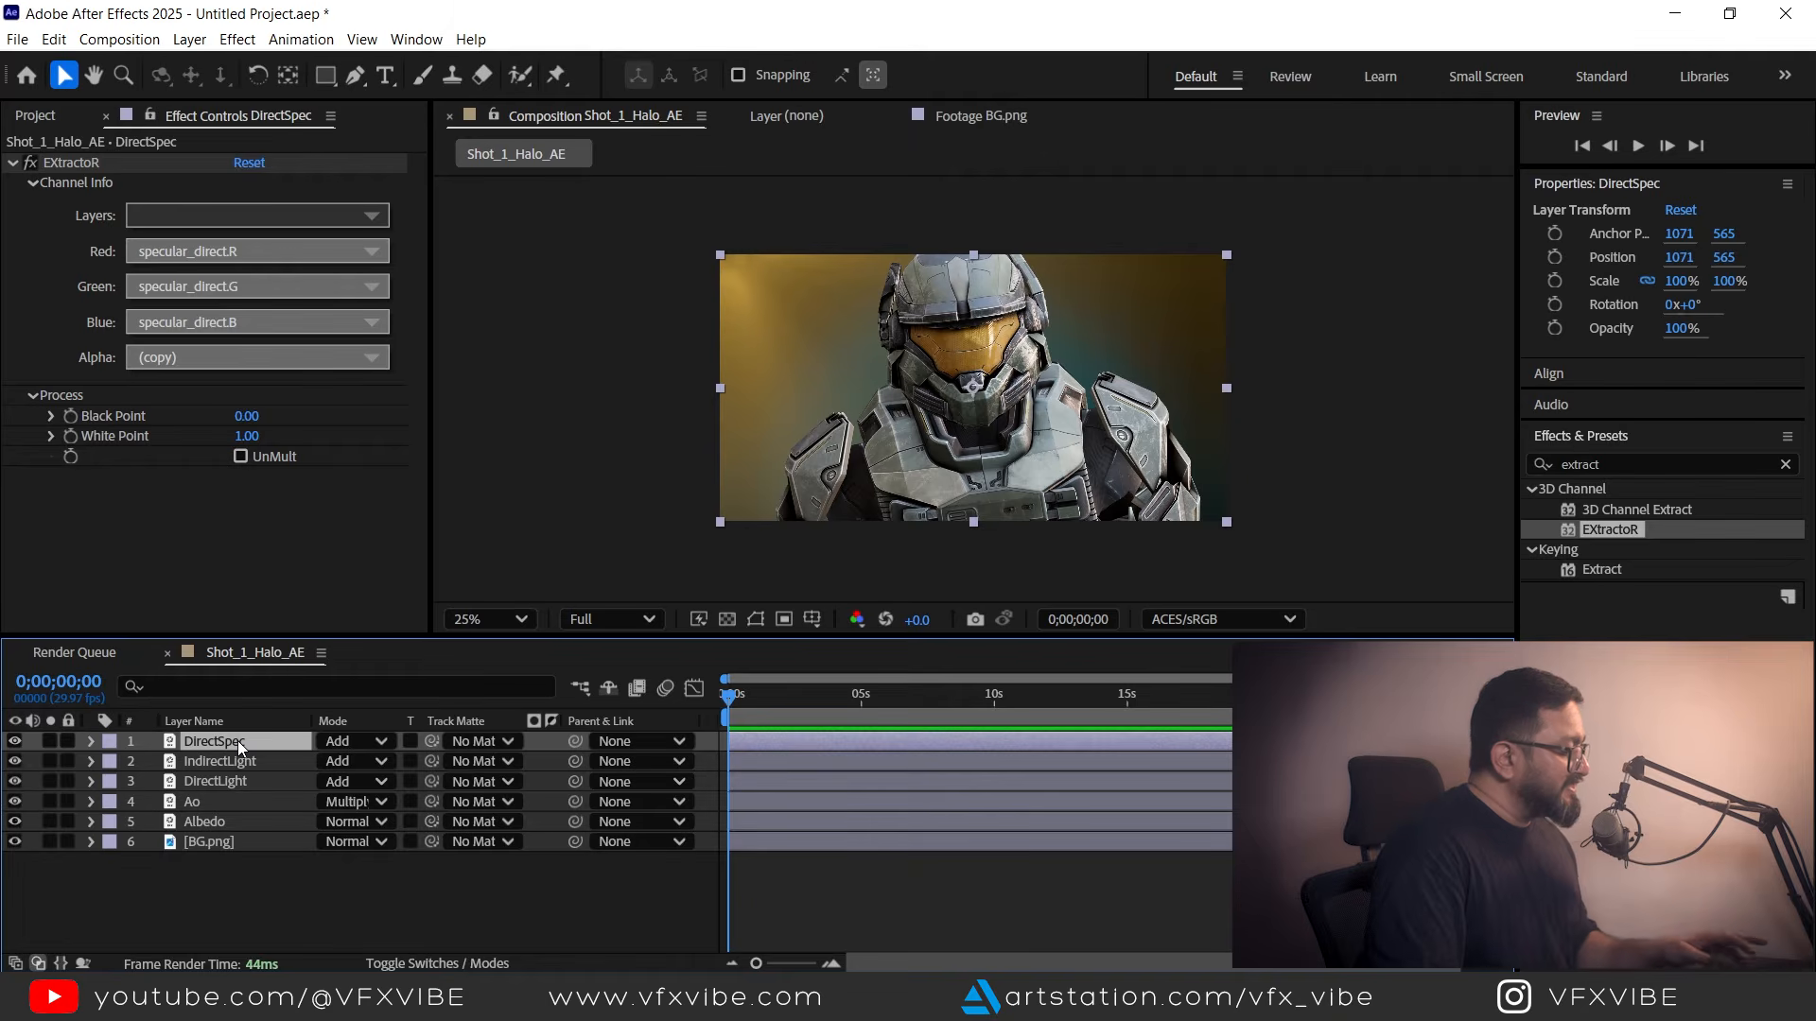
{"action": "key", "text": "ctrl+d"}
{"action": "key", "text": "Return"}
{"action": "type", "text": "IndirectSpec"}
{"action": "key", "text": "Return"}
{"action": "left_click", "coordinate": [331, 215]}
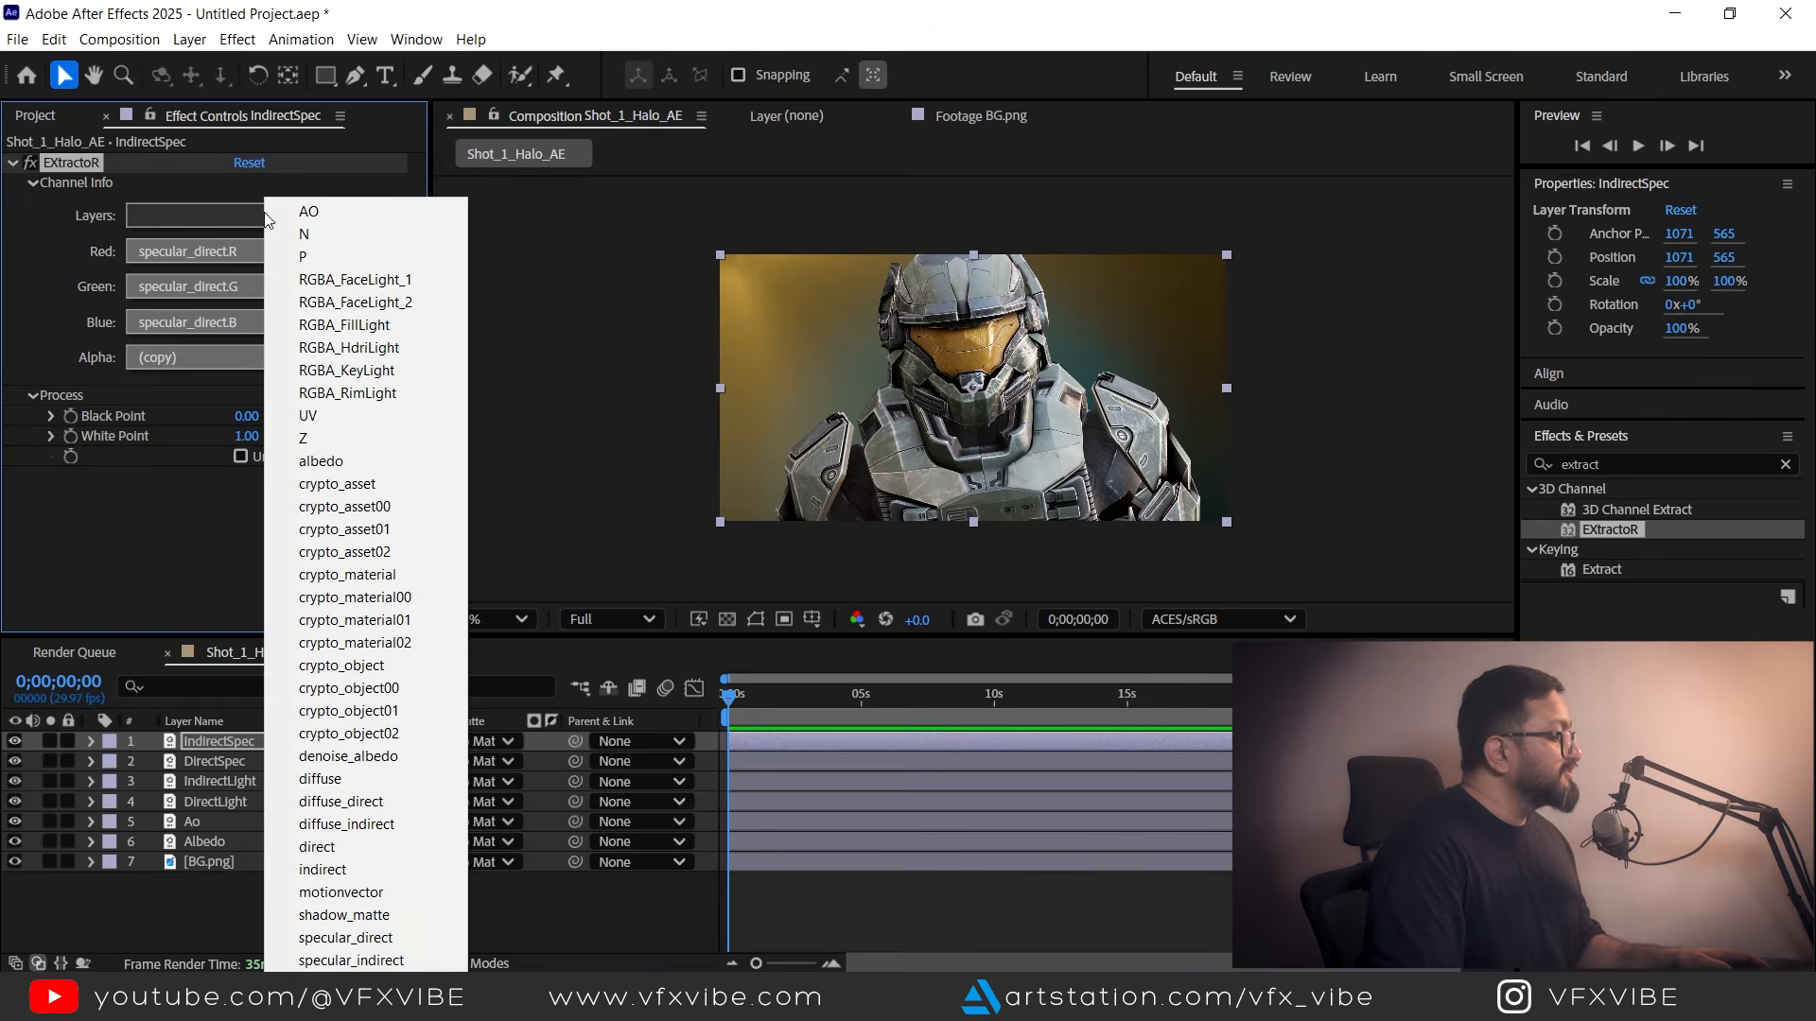
{"action": "left_click", "coordinate": [340, 961]}
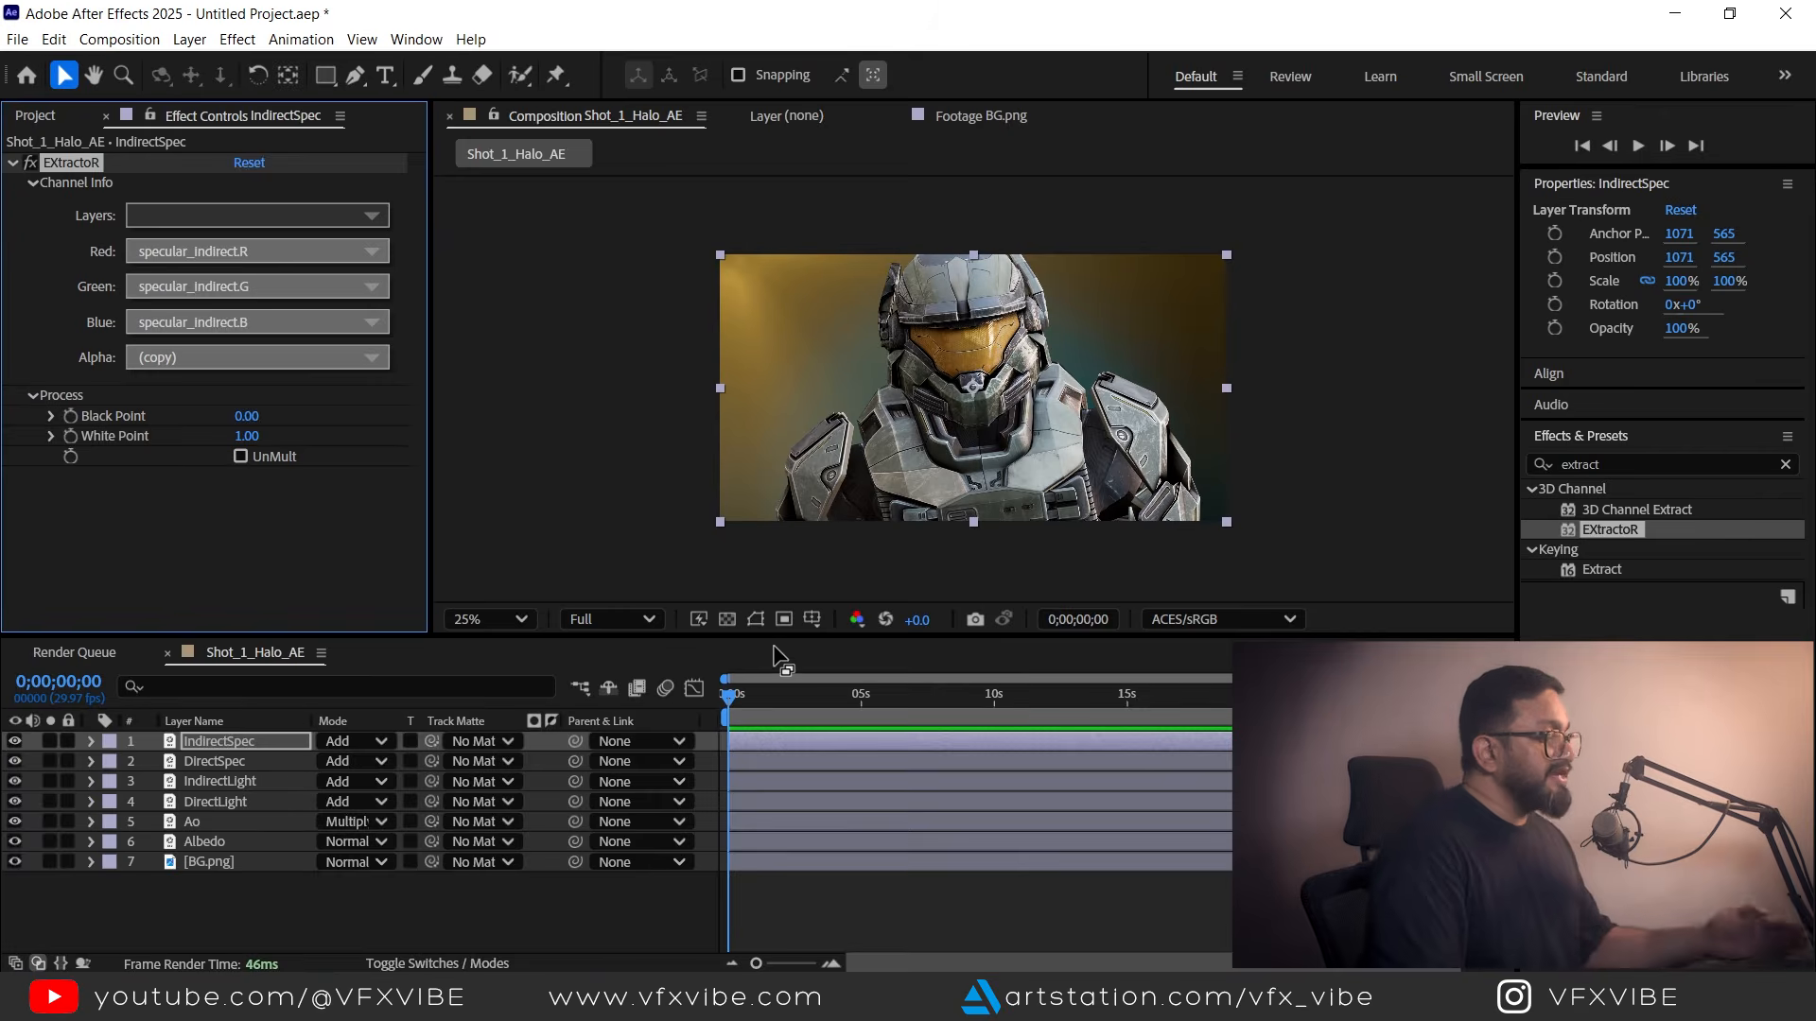
Find the Lumetri Color effect with the search term "lume" and apply it to the Albedo layer.
{"action": "scroll", "coordinate": [991, 378], "scroll_direction": "up", "scroll_amount": 2}
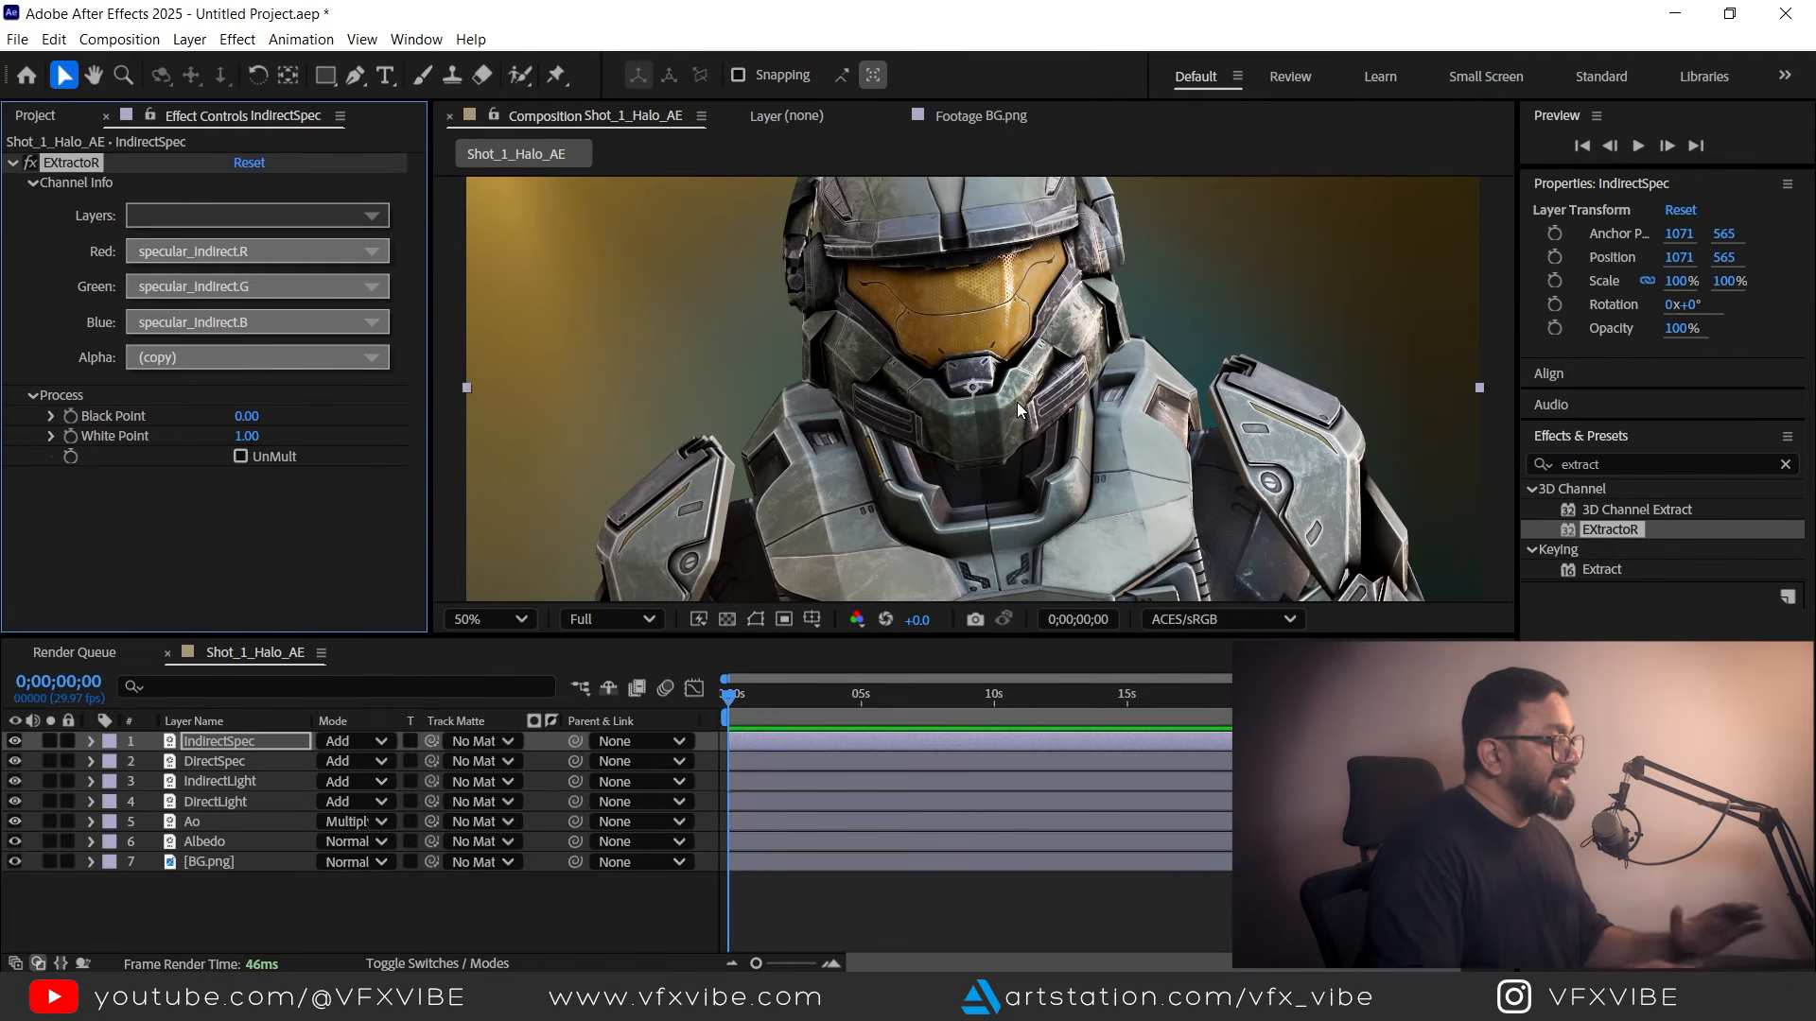
{"action": "left_click", "coordinate": [206, 841]}
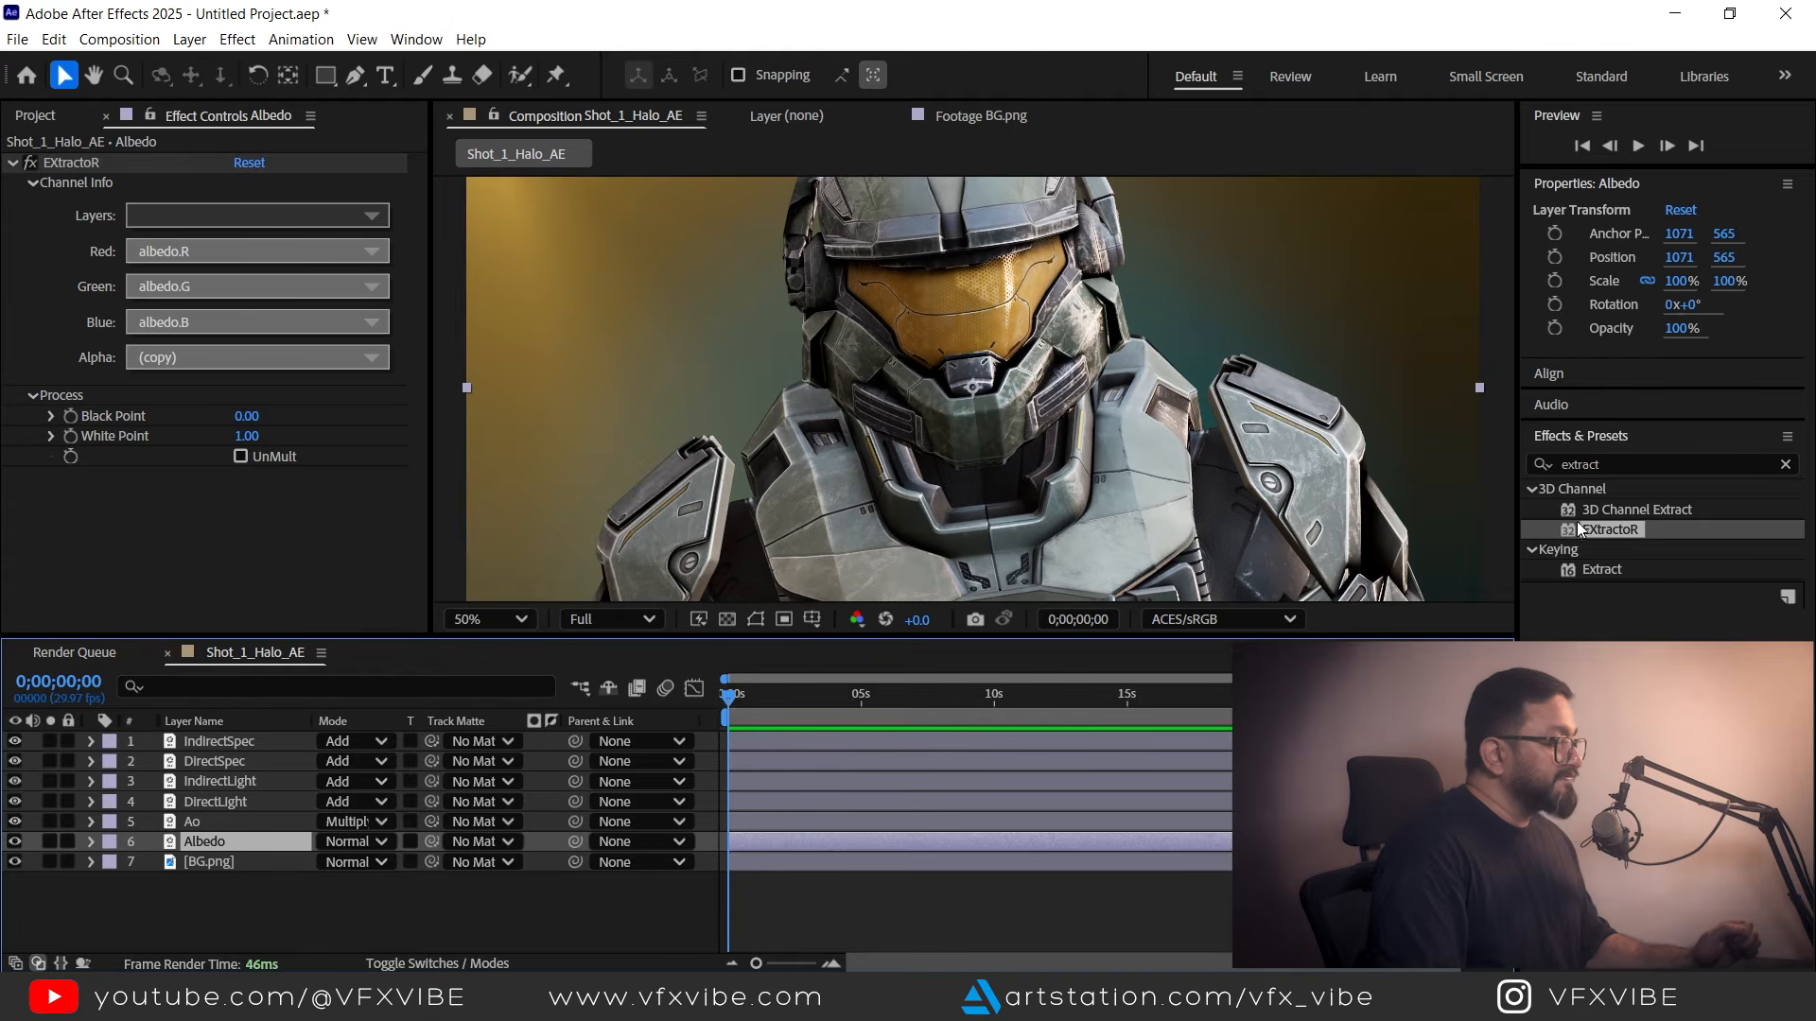
{"action": "left_click", "coordinate": [1786, 465]}
{"action": "left_click", "coordinate": [1657, 467]}
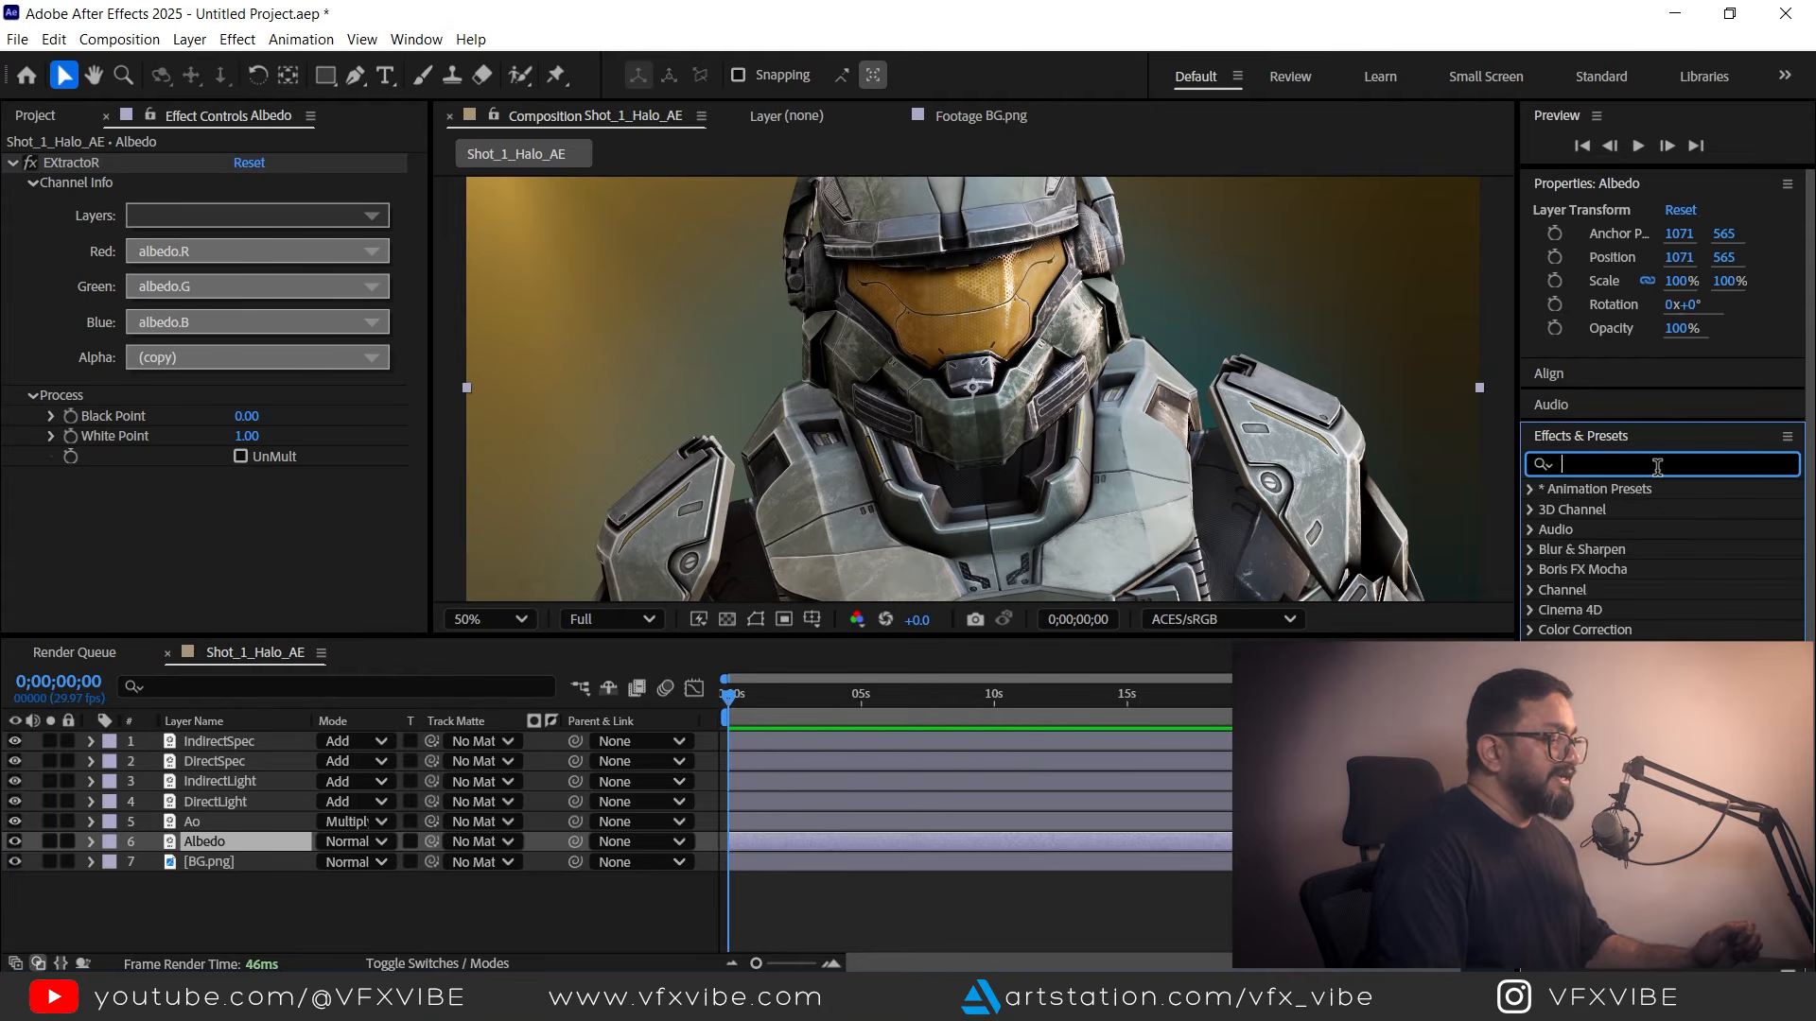
{"action": "type", "text": "lume"}
{"action": "left_click_drag", "start_coordinate": [1642, 509], "coordinate": [230, 842]}
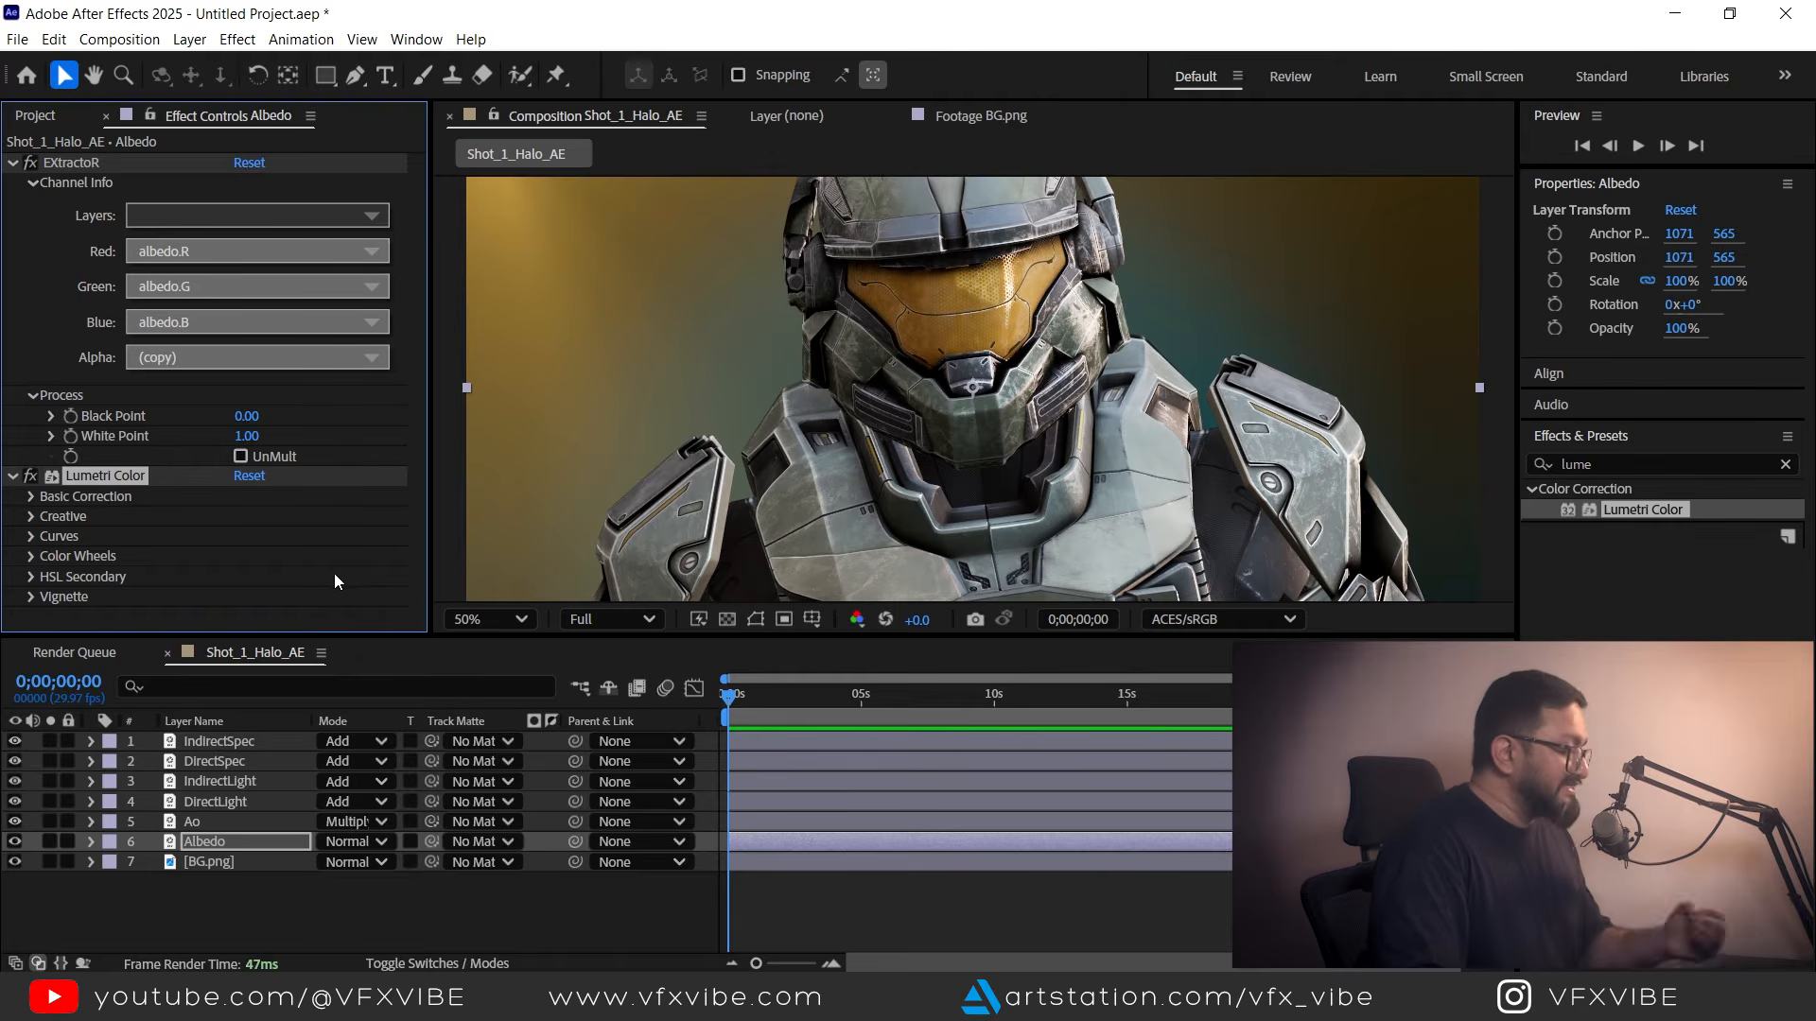
Lower the Exposure in the Albedo layer's Lumetri basic correction to -5.5, soloing the layer temporarily to judge the change.
{"action": "left_click", "coordinate": [31, 497]}
{"action": "scroll", "coordinate": [189, 529], "scroll_direction": "down", "scroll_amount": 5}
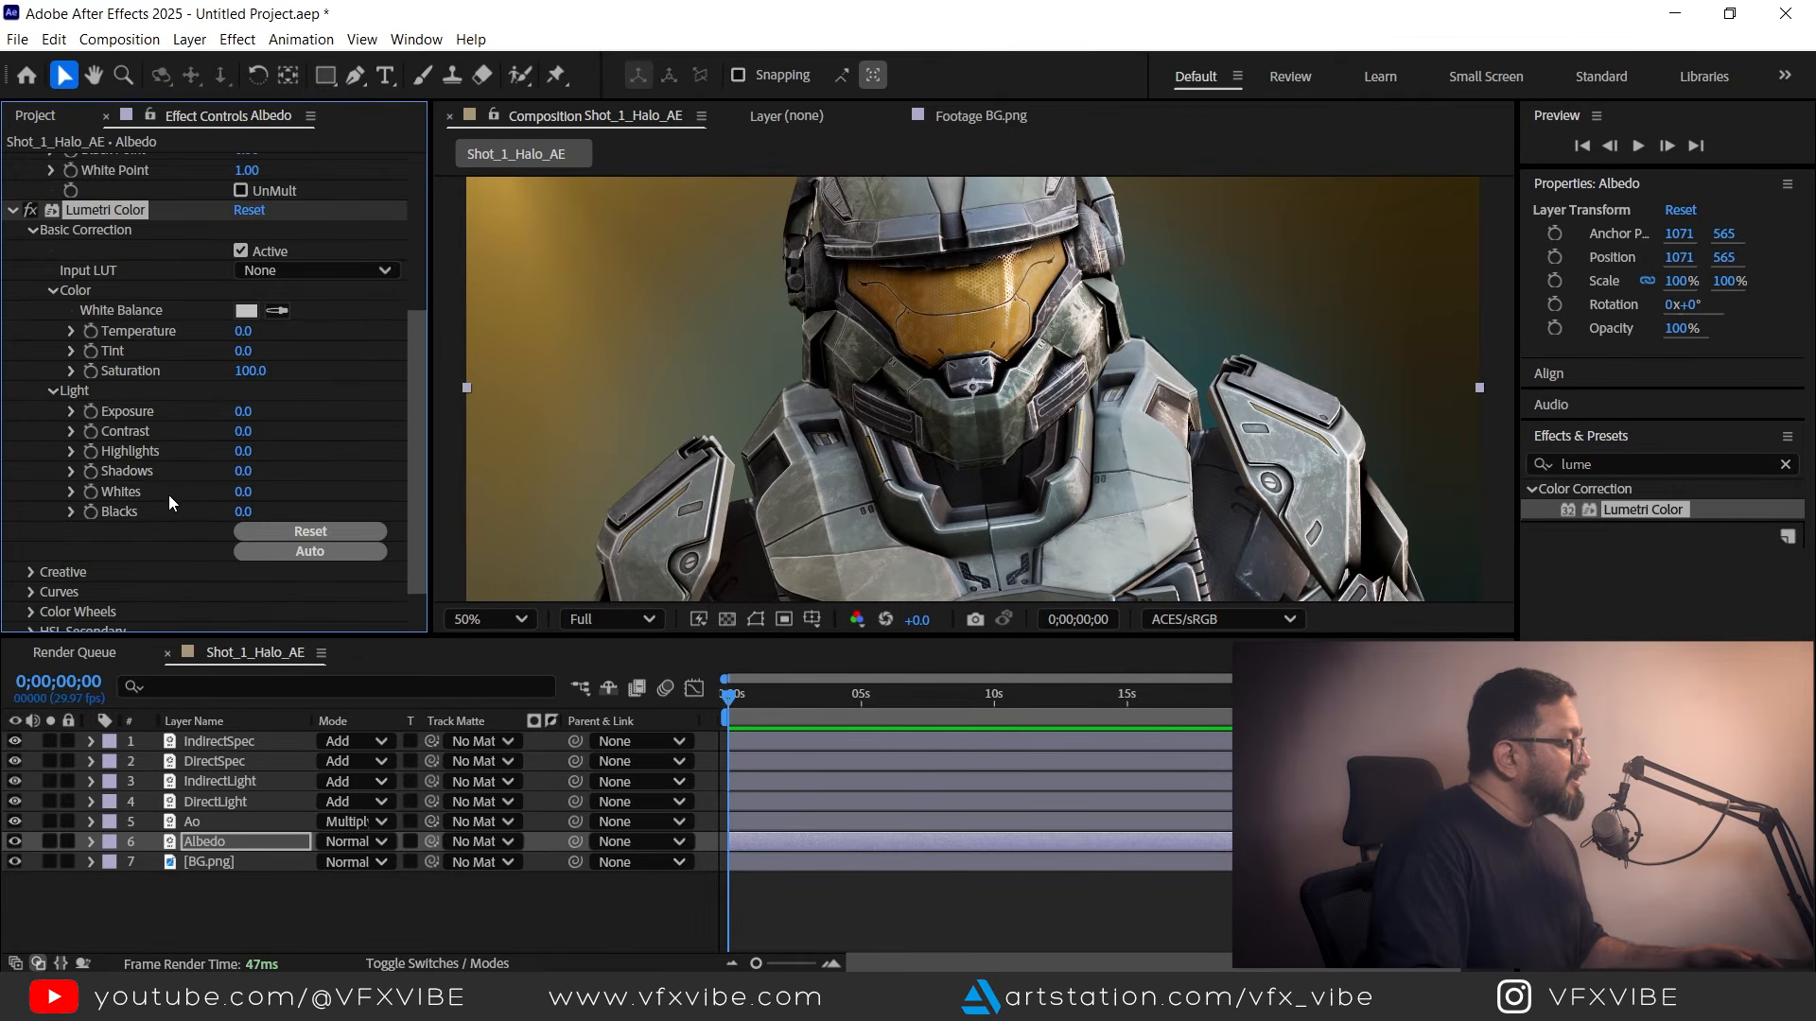
{"action": "left_click_drag", "start_coordinate": [242, 410], "coordinate": [164, 411]}
{"action": "left_click", "coordinate": [50, 842]}
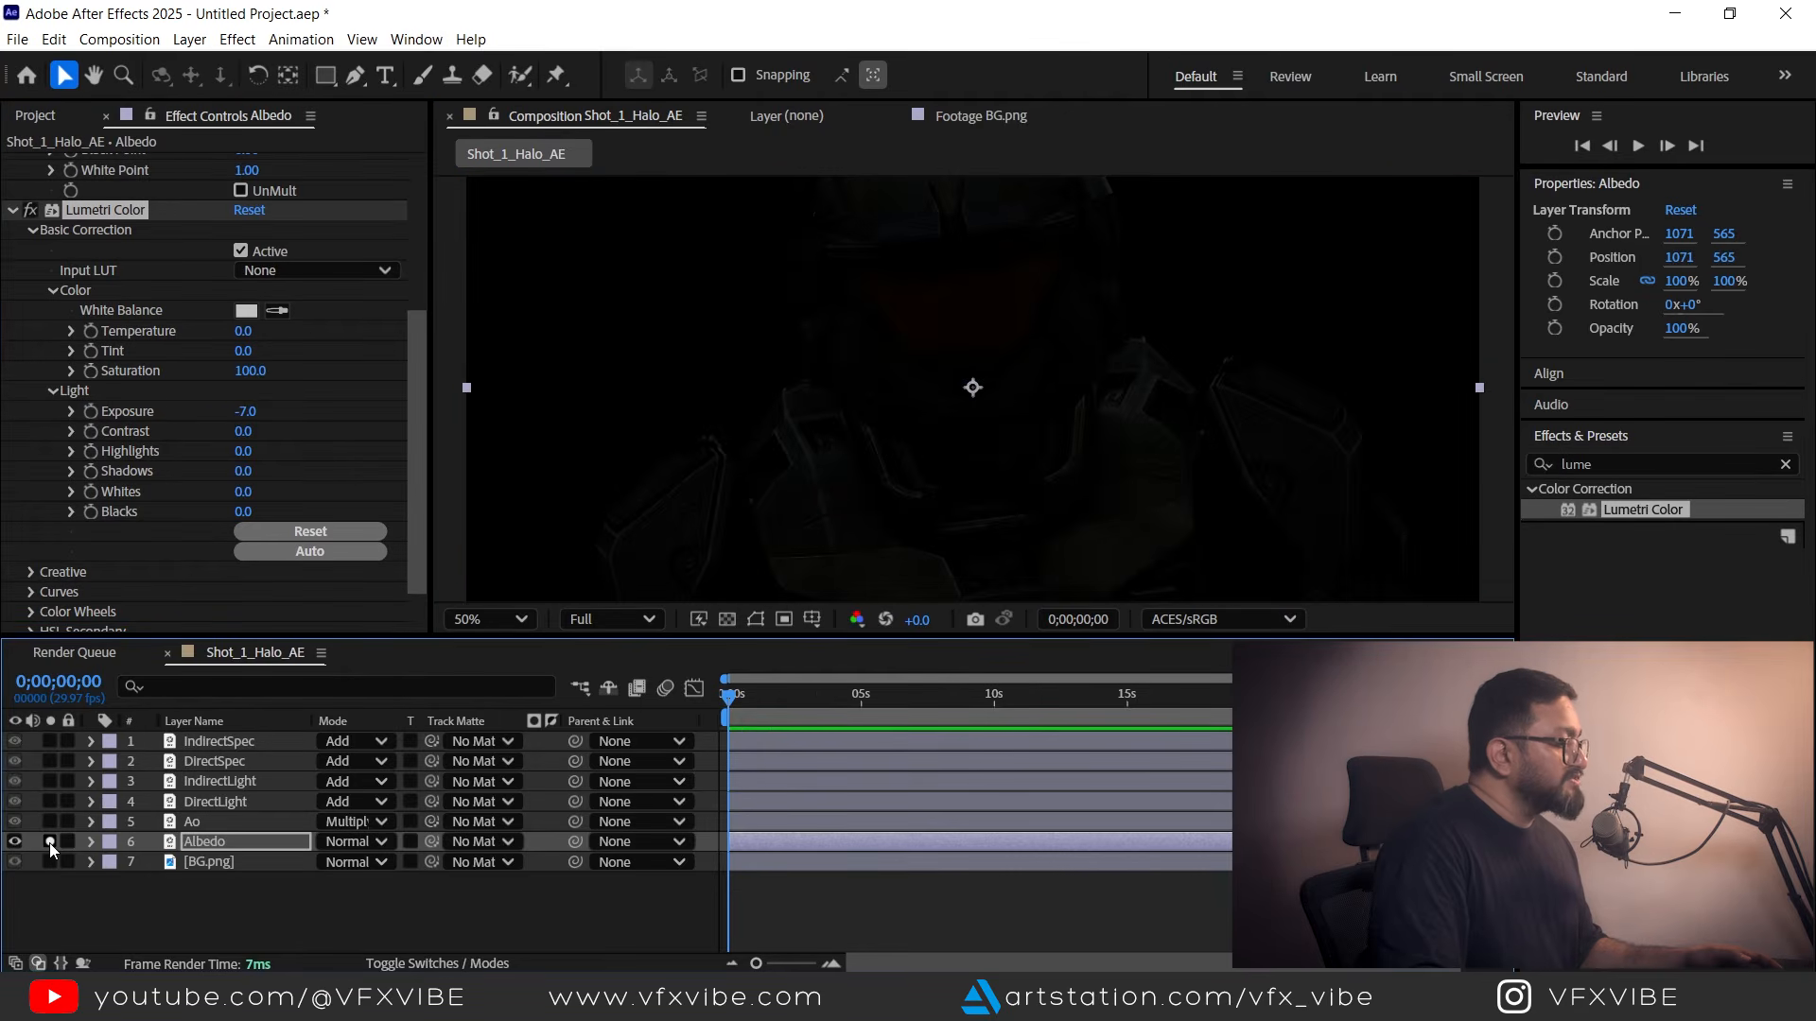
{"action": "left_click_drag", "start_coordinate": [246, 414], "coordinate": [275, 416]}
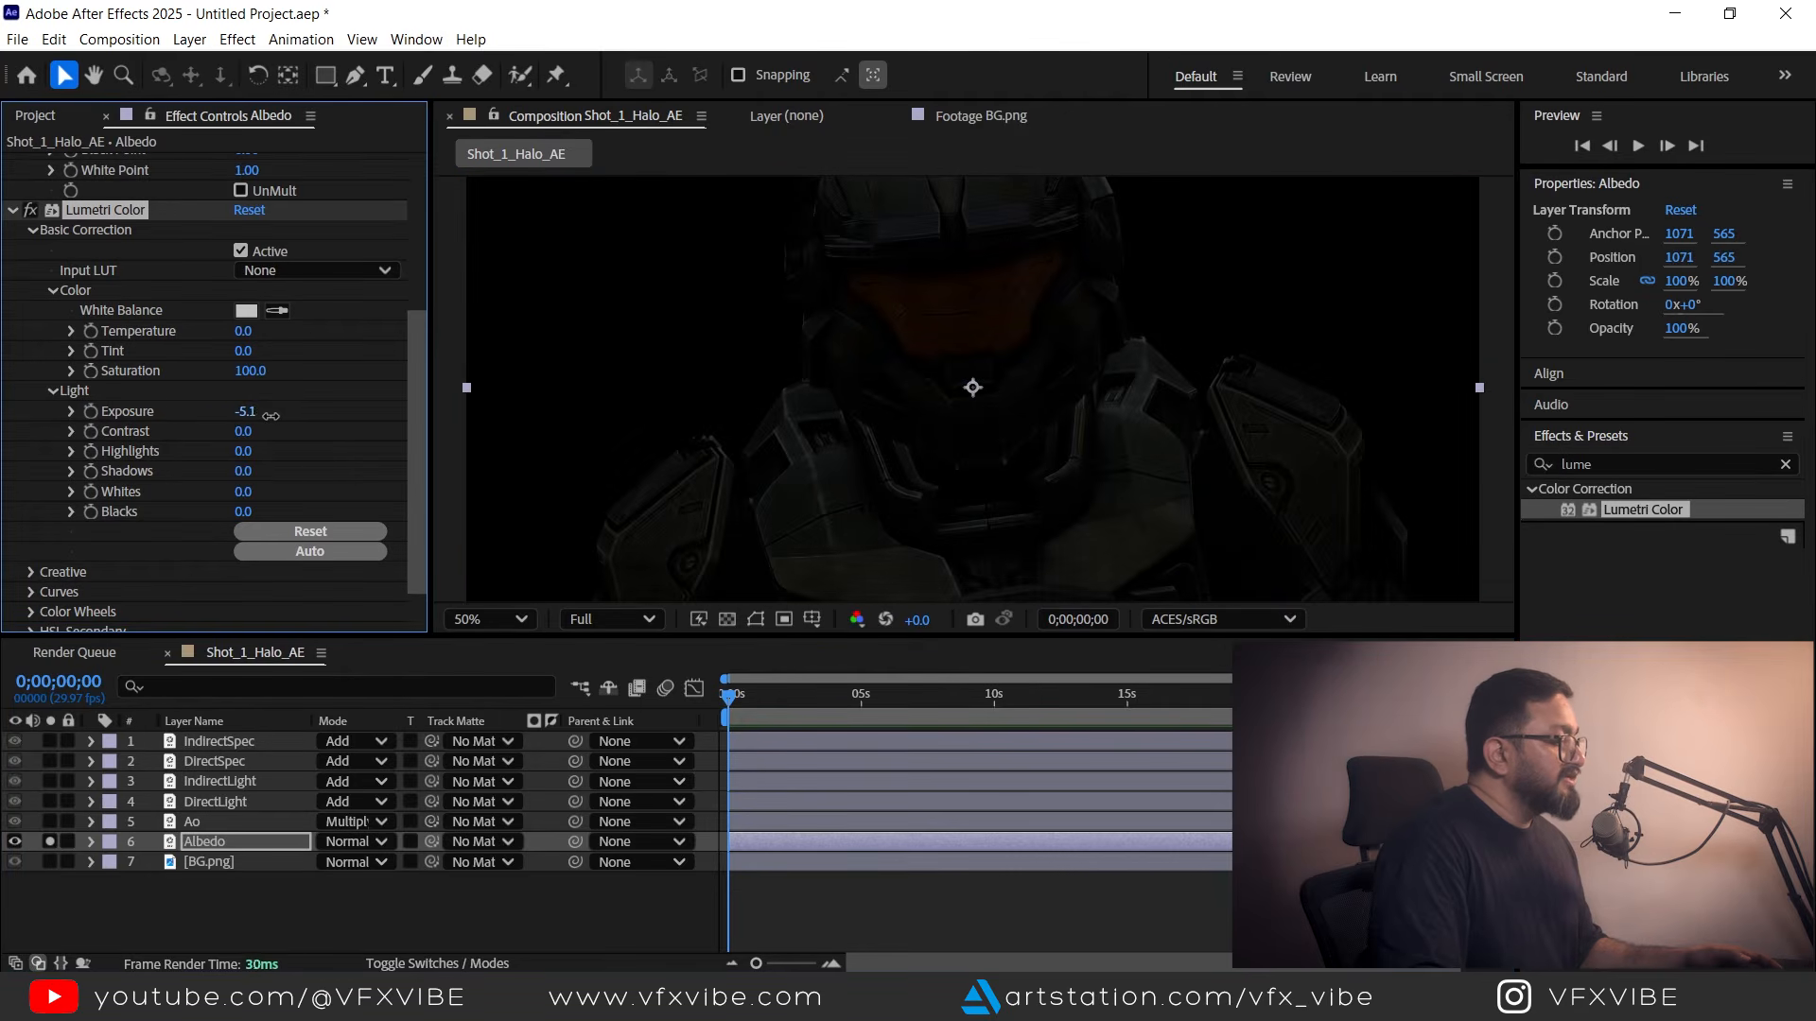
{"action": "left_click", "coordinate": [49, 842]}
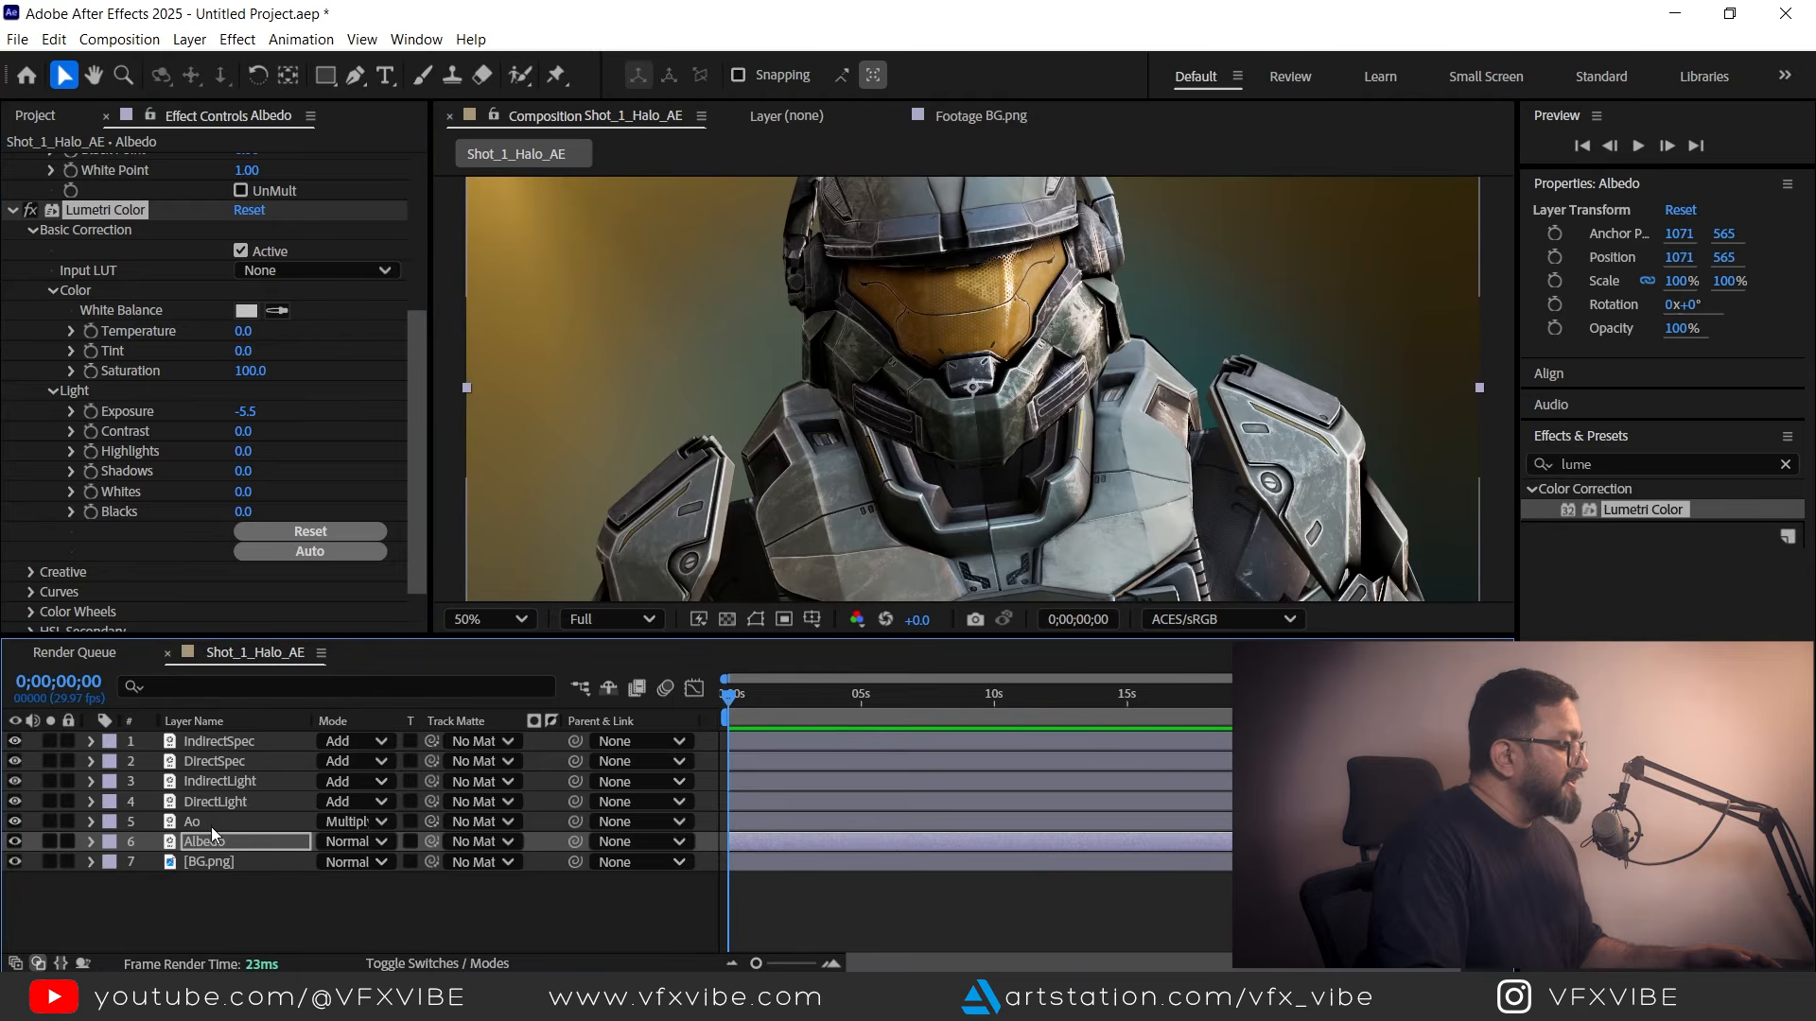
Toggle the DirectLight layer off and on to check its contribution, and apply Lumetri Color to it.
{"action": "left_click", "coordinate": [49, 802]}
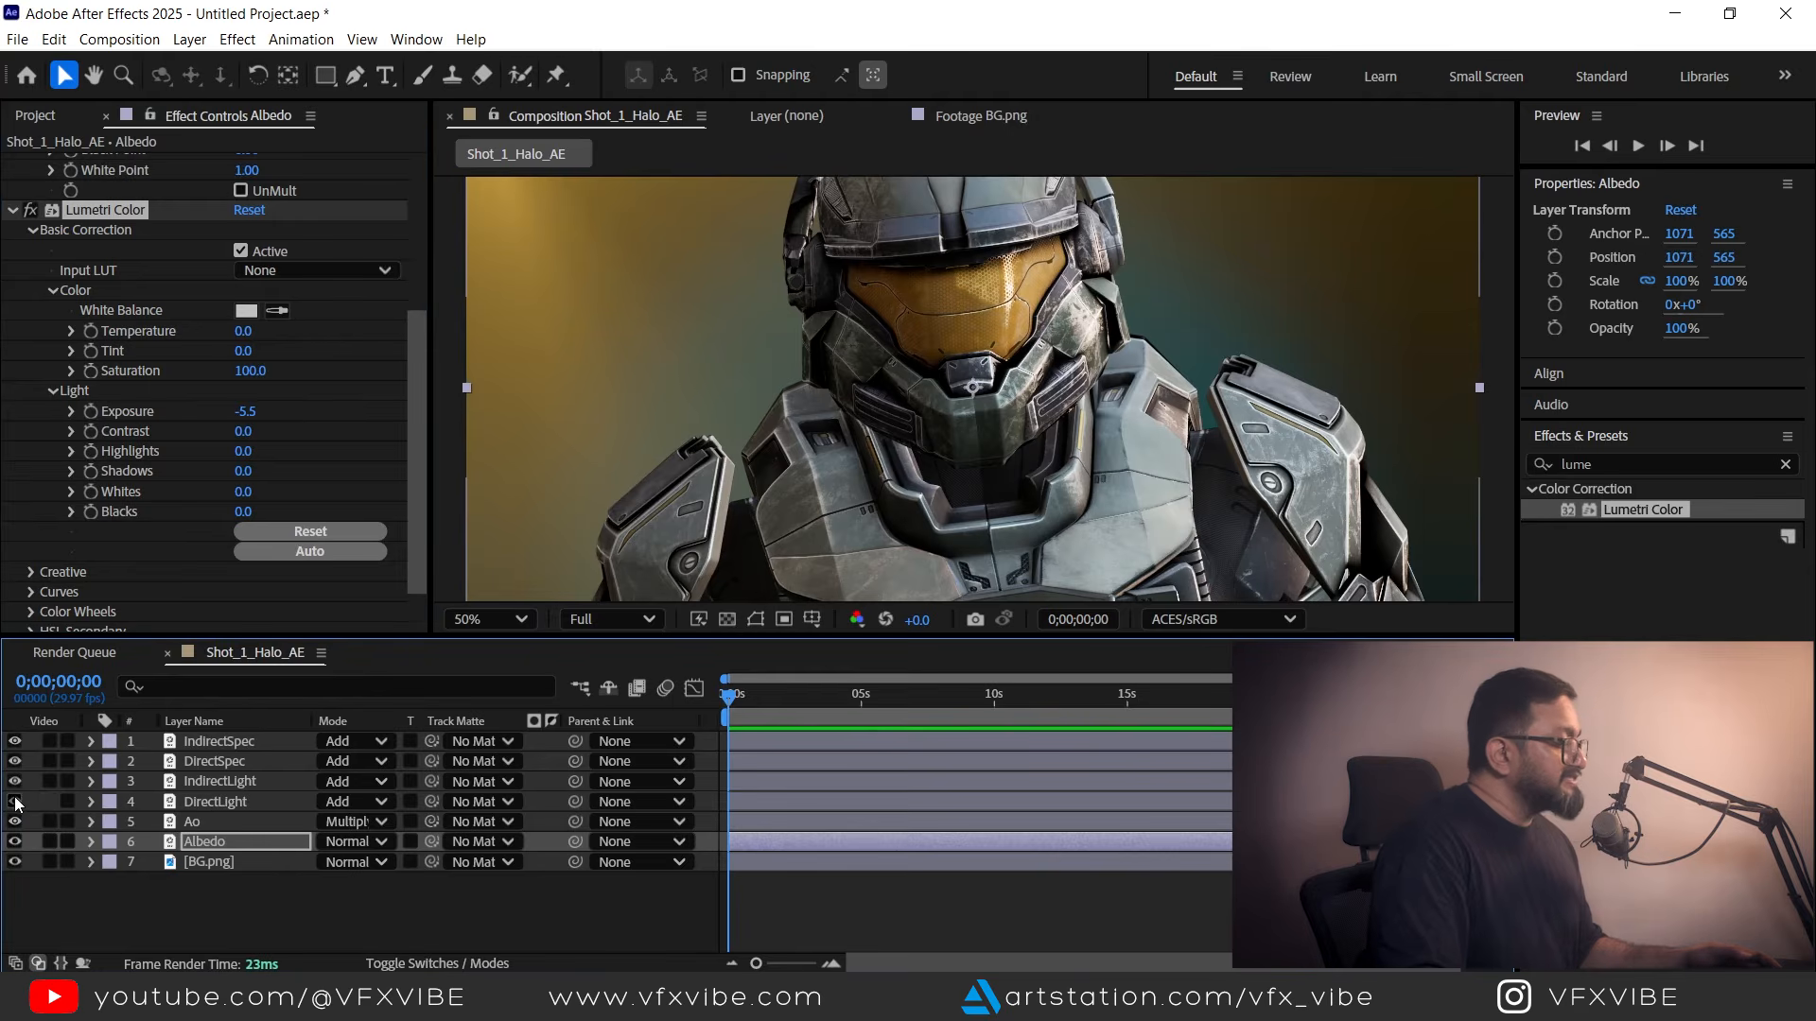
{"action": "left_click", "coordinate": [49, 802]}
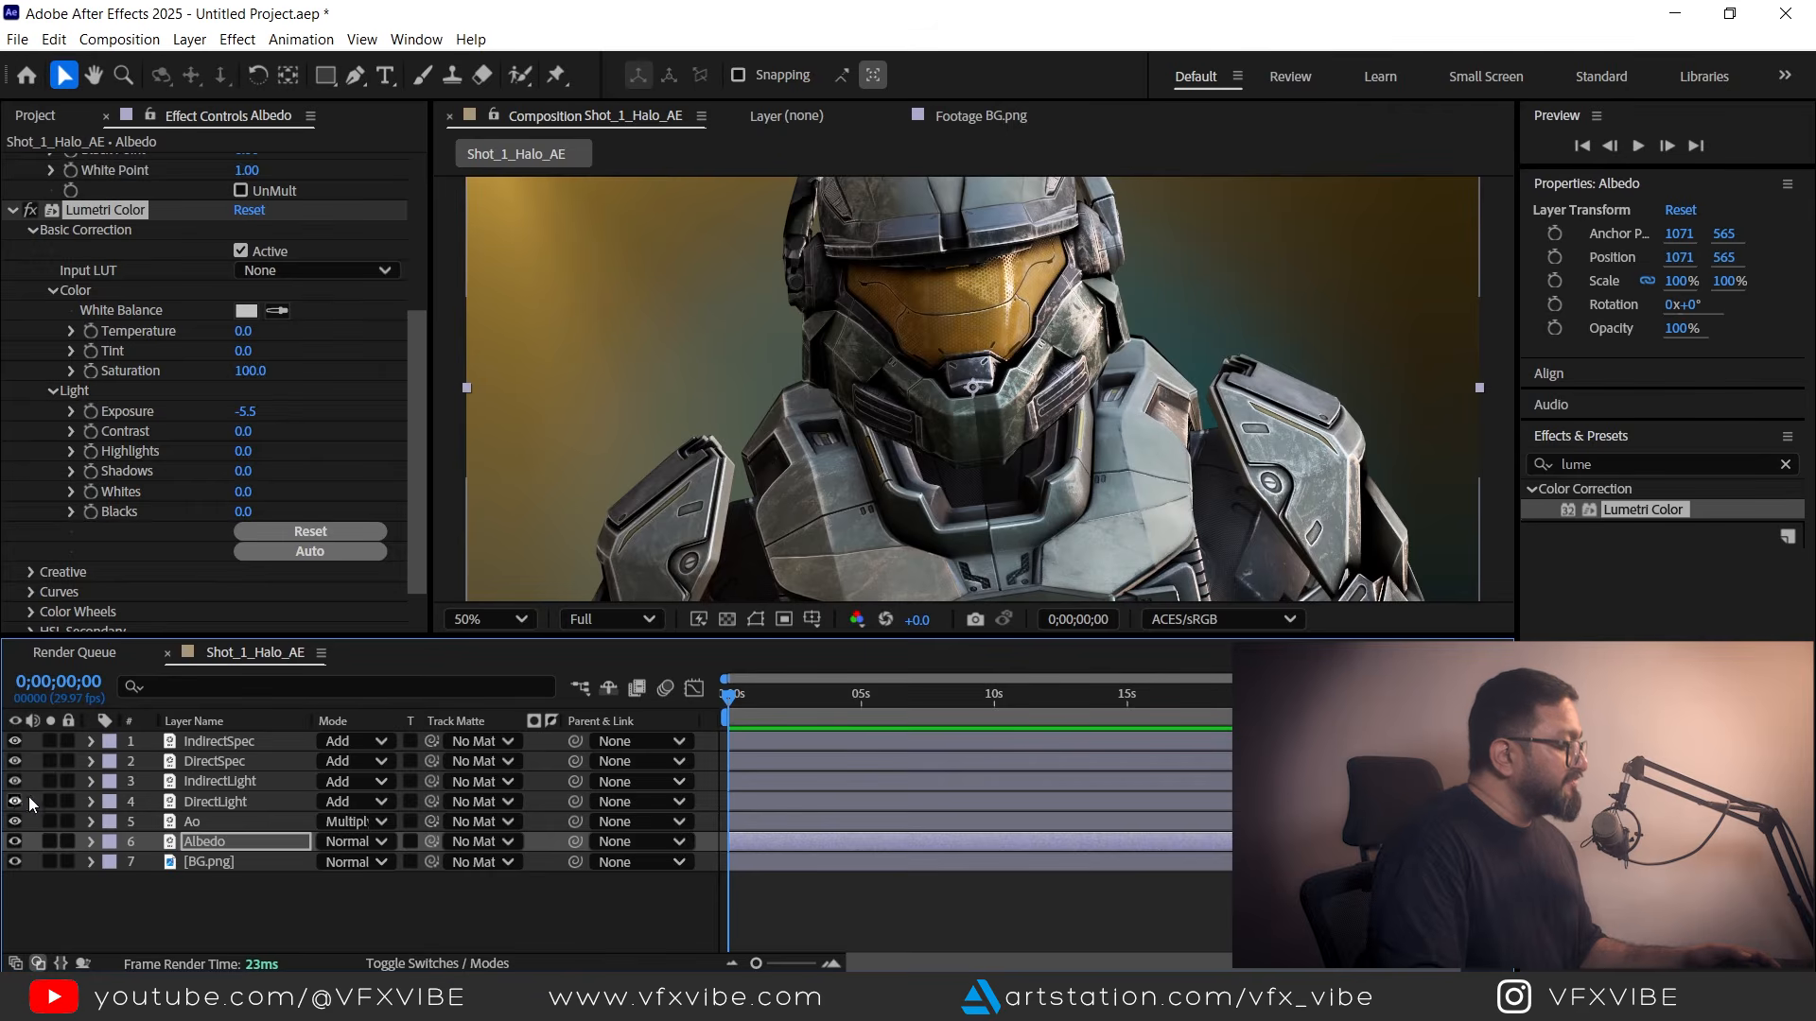
{"action": "left_click", "coordinate": [213, 801]}
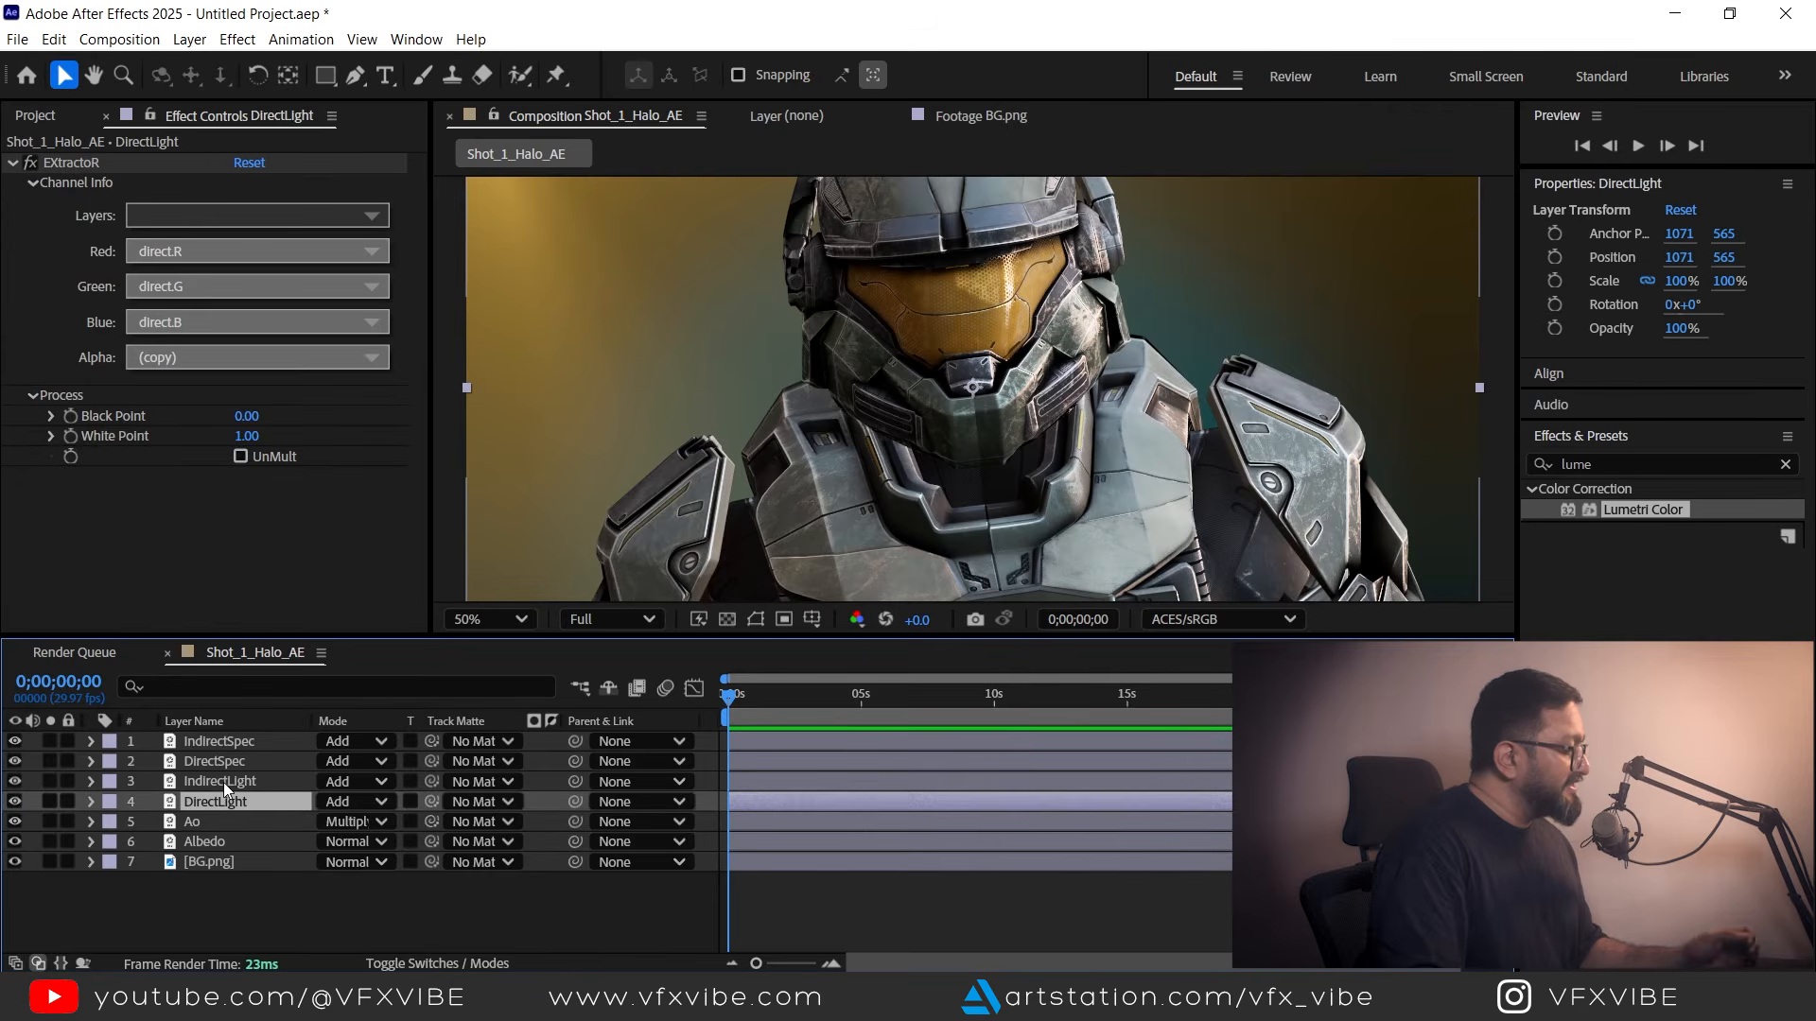
{"action": "left_click_drag", "start_coordinate": [1643, 510], "coordinate": [127, 542]}
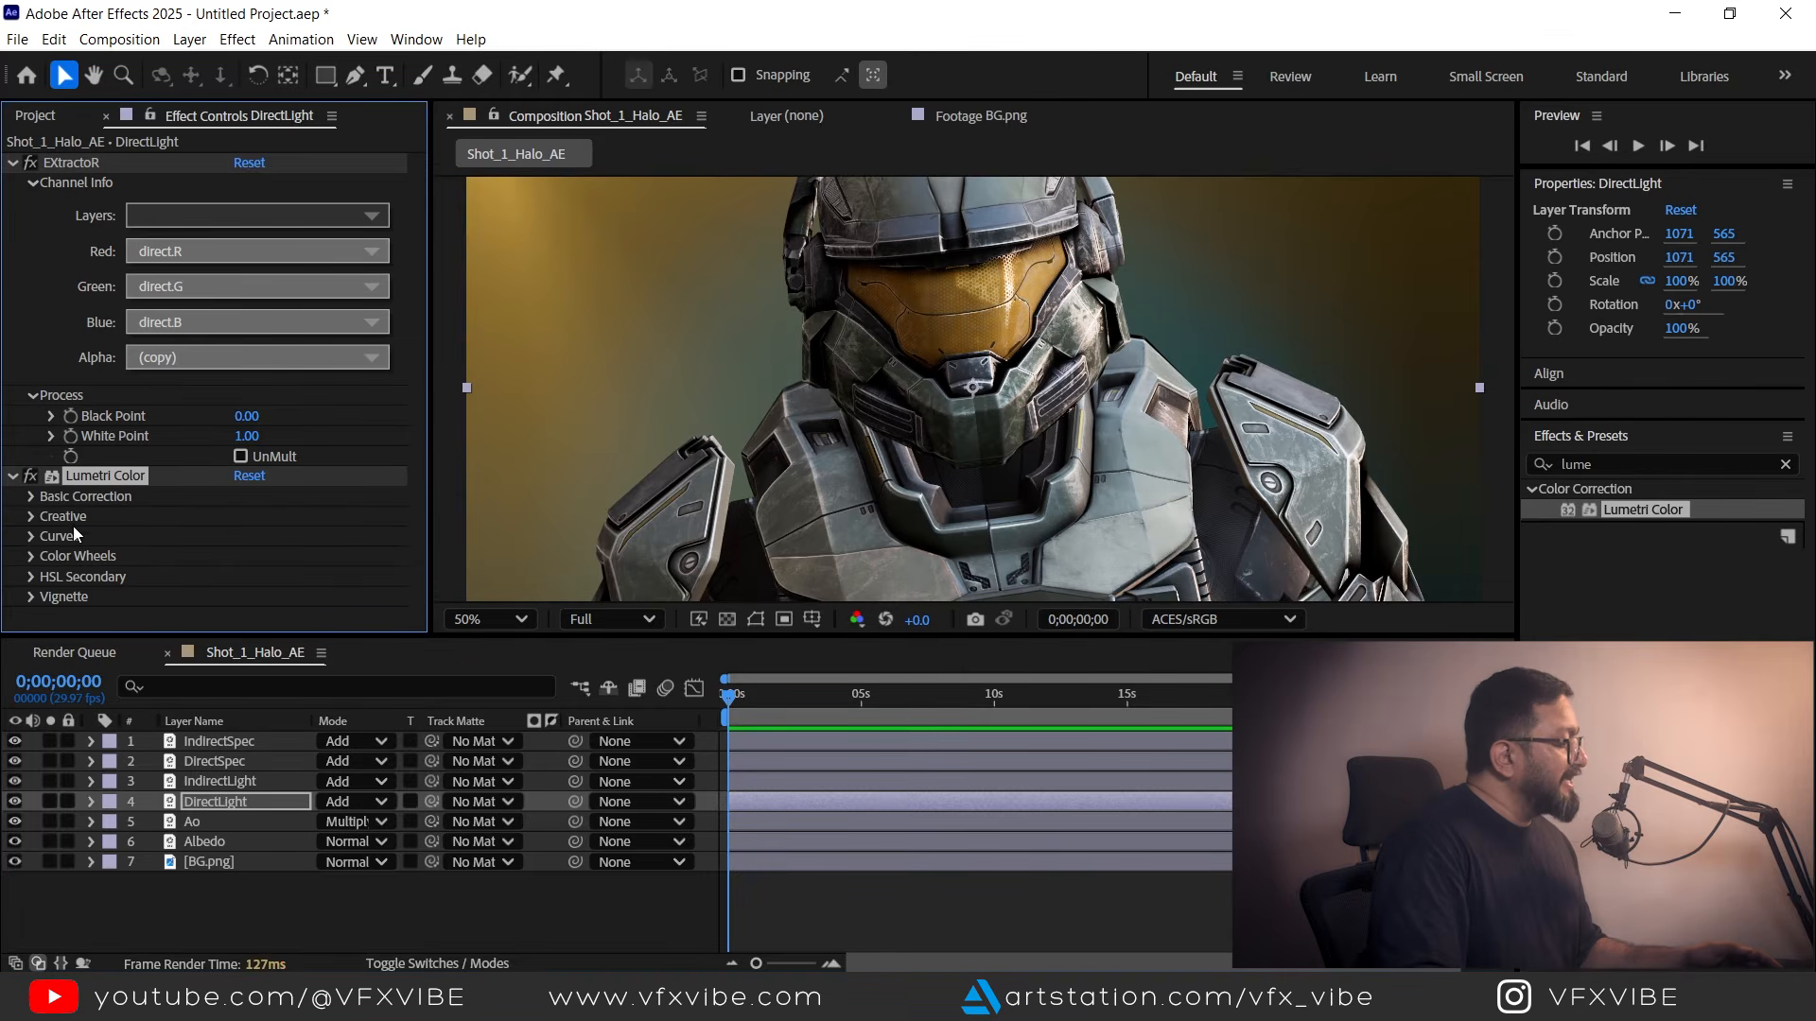
Lower the Exposure in the DirectLight layer's Lumetri basic correction to -1.2.
{"action": "left_click", "coordinate": [30, 497]}
{"action": "scroll", "coordinate": [100, 524], "scroll_direction": "down", "scroll_amount": 3}
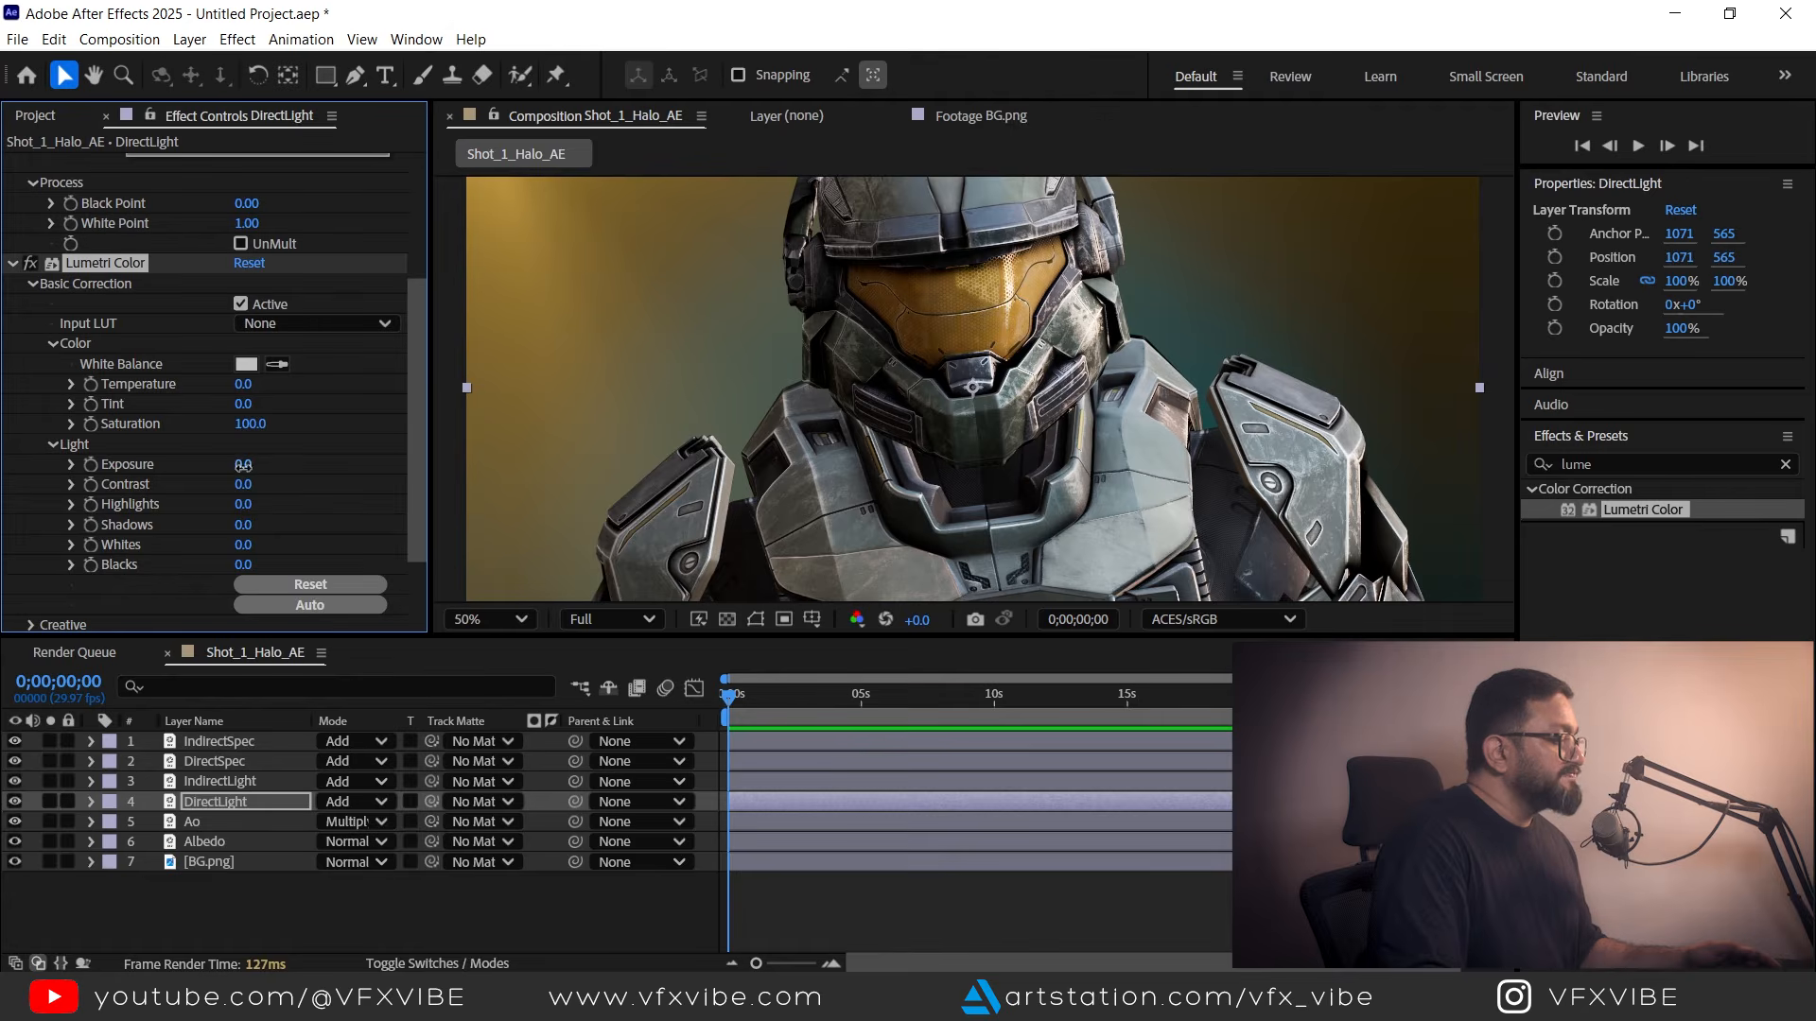
{"action": "left_click_drag", "start_coordinate": [243, 465], "coordinate": [230, 467]}
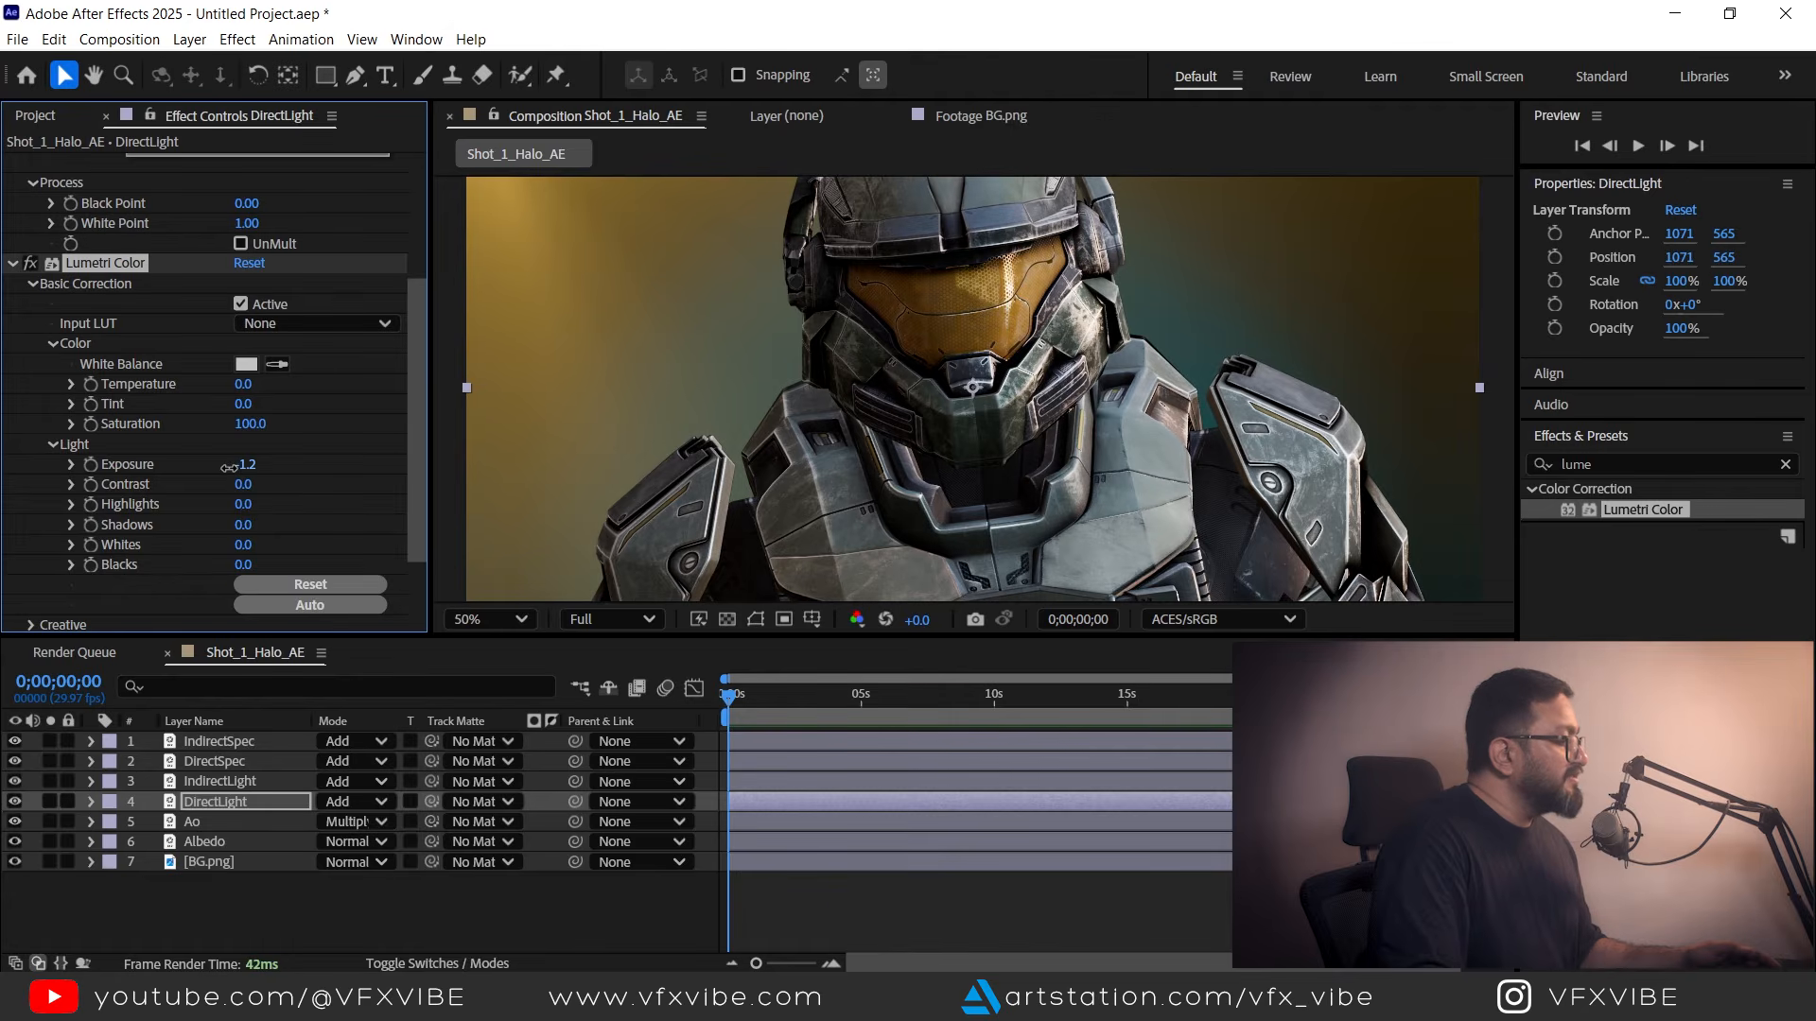
Shape the DirectLight layer's Lumetri RGB curve into a gentle S with three points, darkening the shadows and slightly lifting the highlights.
{"action": "scroll", "coordinate": [127, 526], "scroll_direction": "down", "scroll_amount": 2}
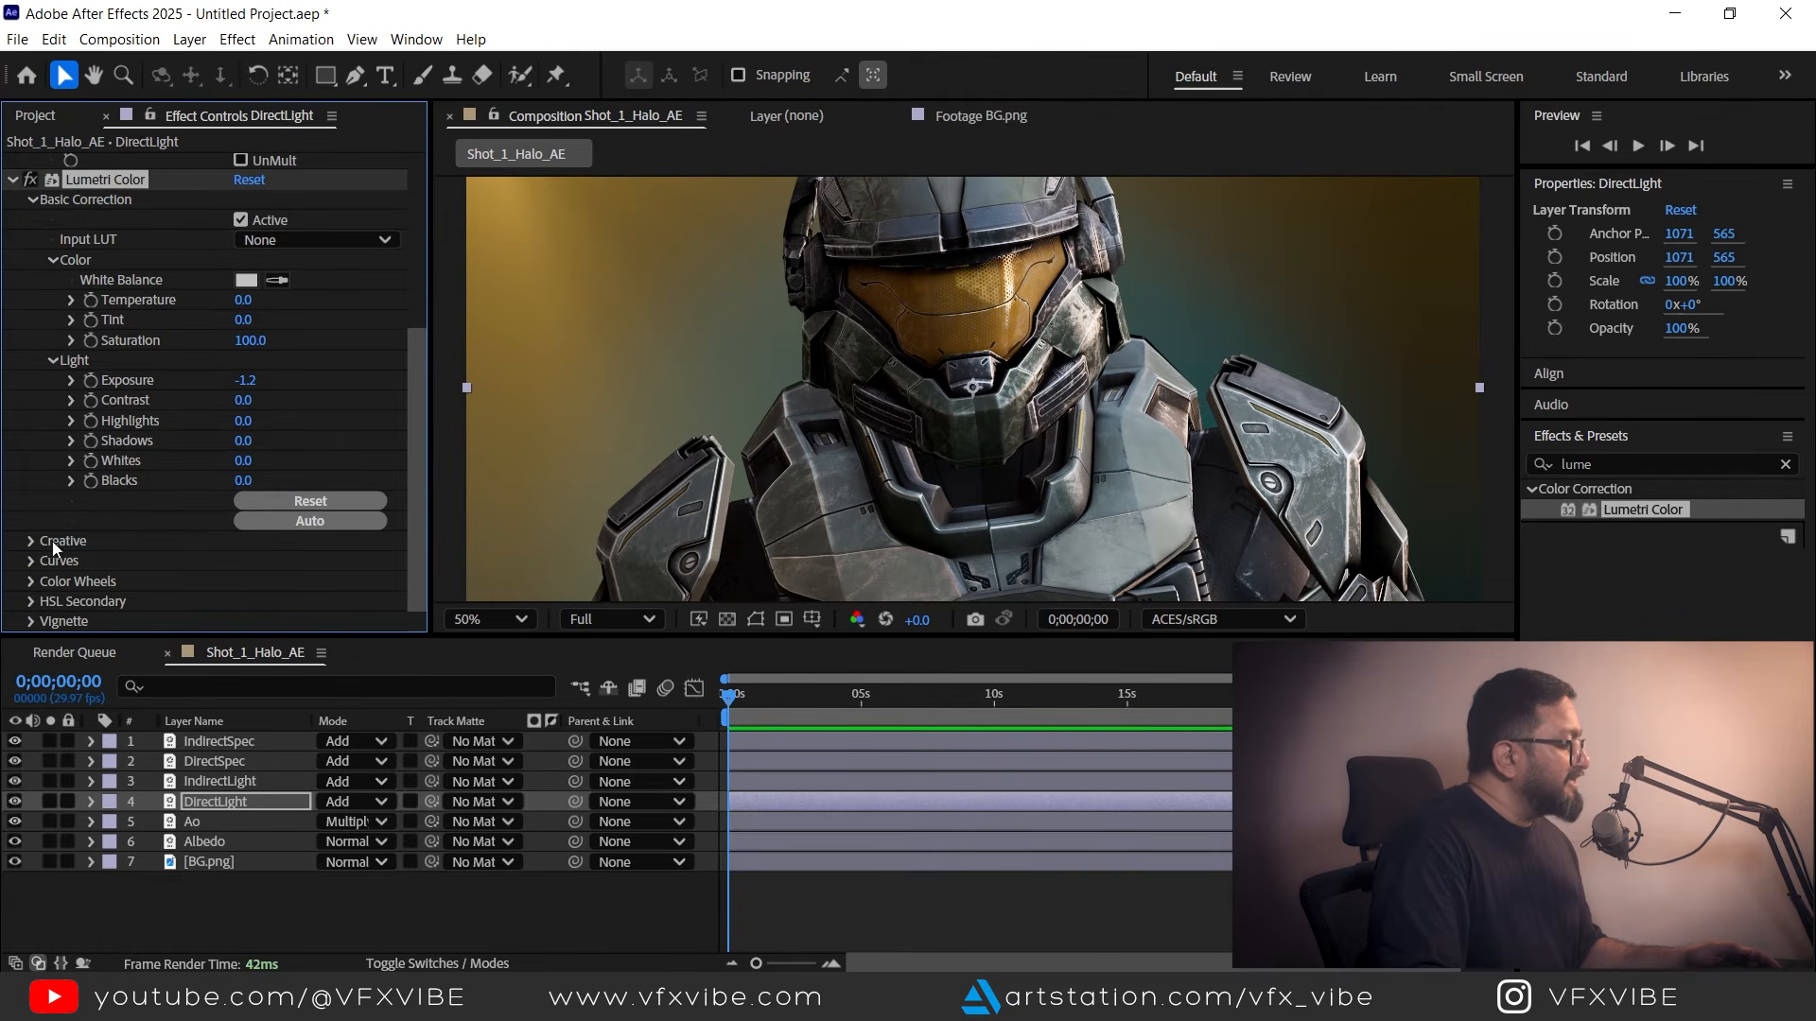
{"action": "left_click", "coordinate": [30, 559]}
{"action": "scroll", "coordinate": [68, 502], "scroll_direction": "down", "scroll_amount": 5}
{"action": "scroll", "coordinate": [68, 511], "scroll_direction": "down", "scroll_amount": 2}
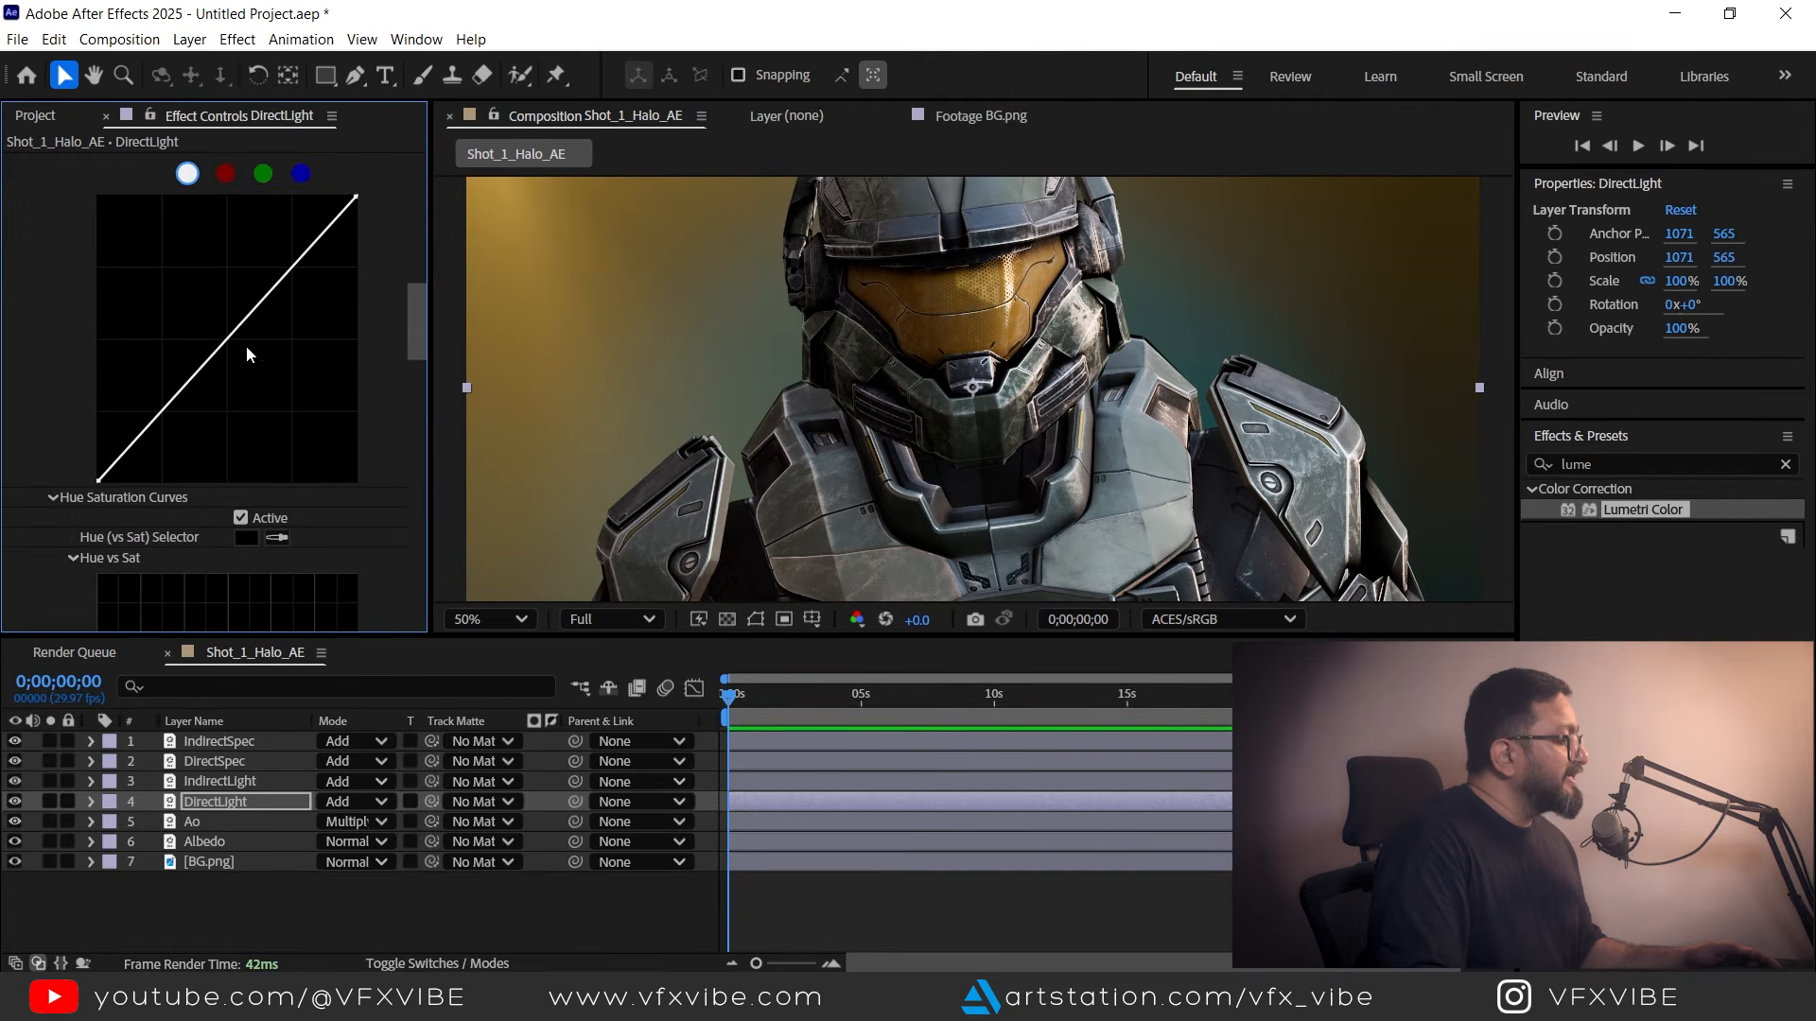
{"action": "left_click", "coordinate": [228, 343]}
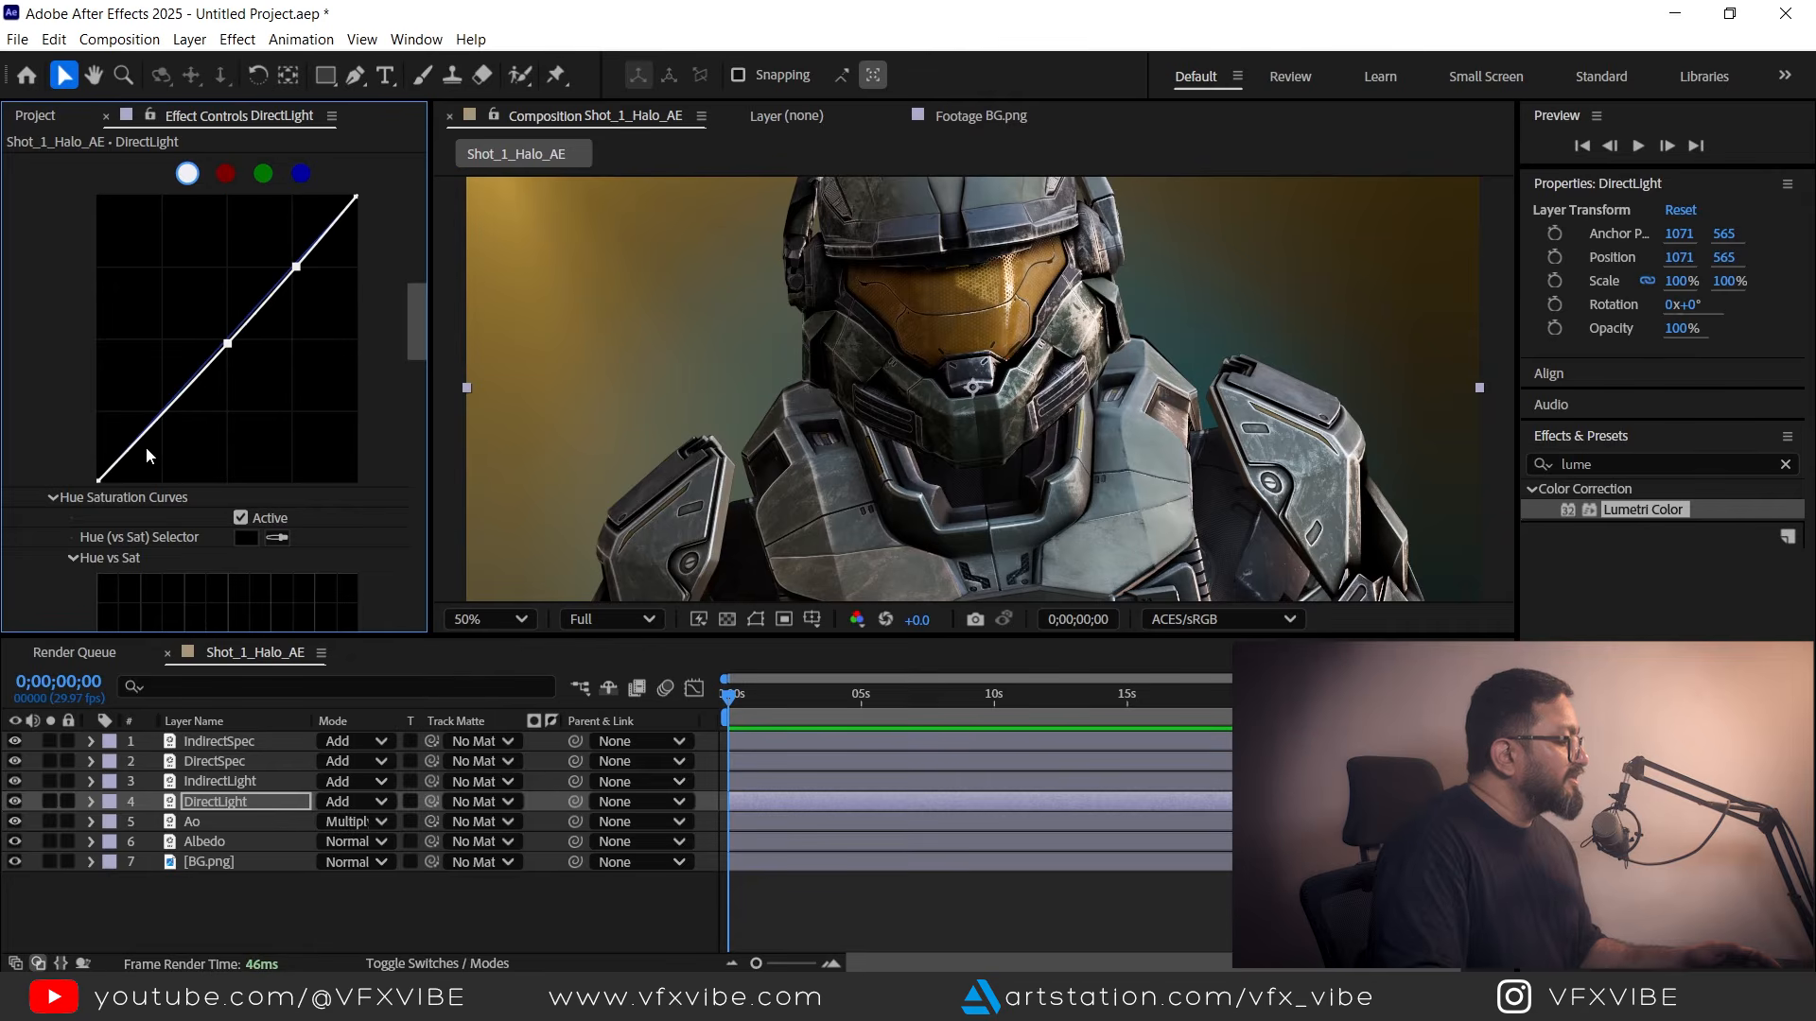
{"action": "left_click_drag", "start_coordinate": [133, 443], "coordinate": [138, 448]}
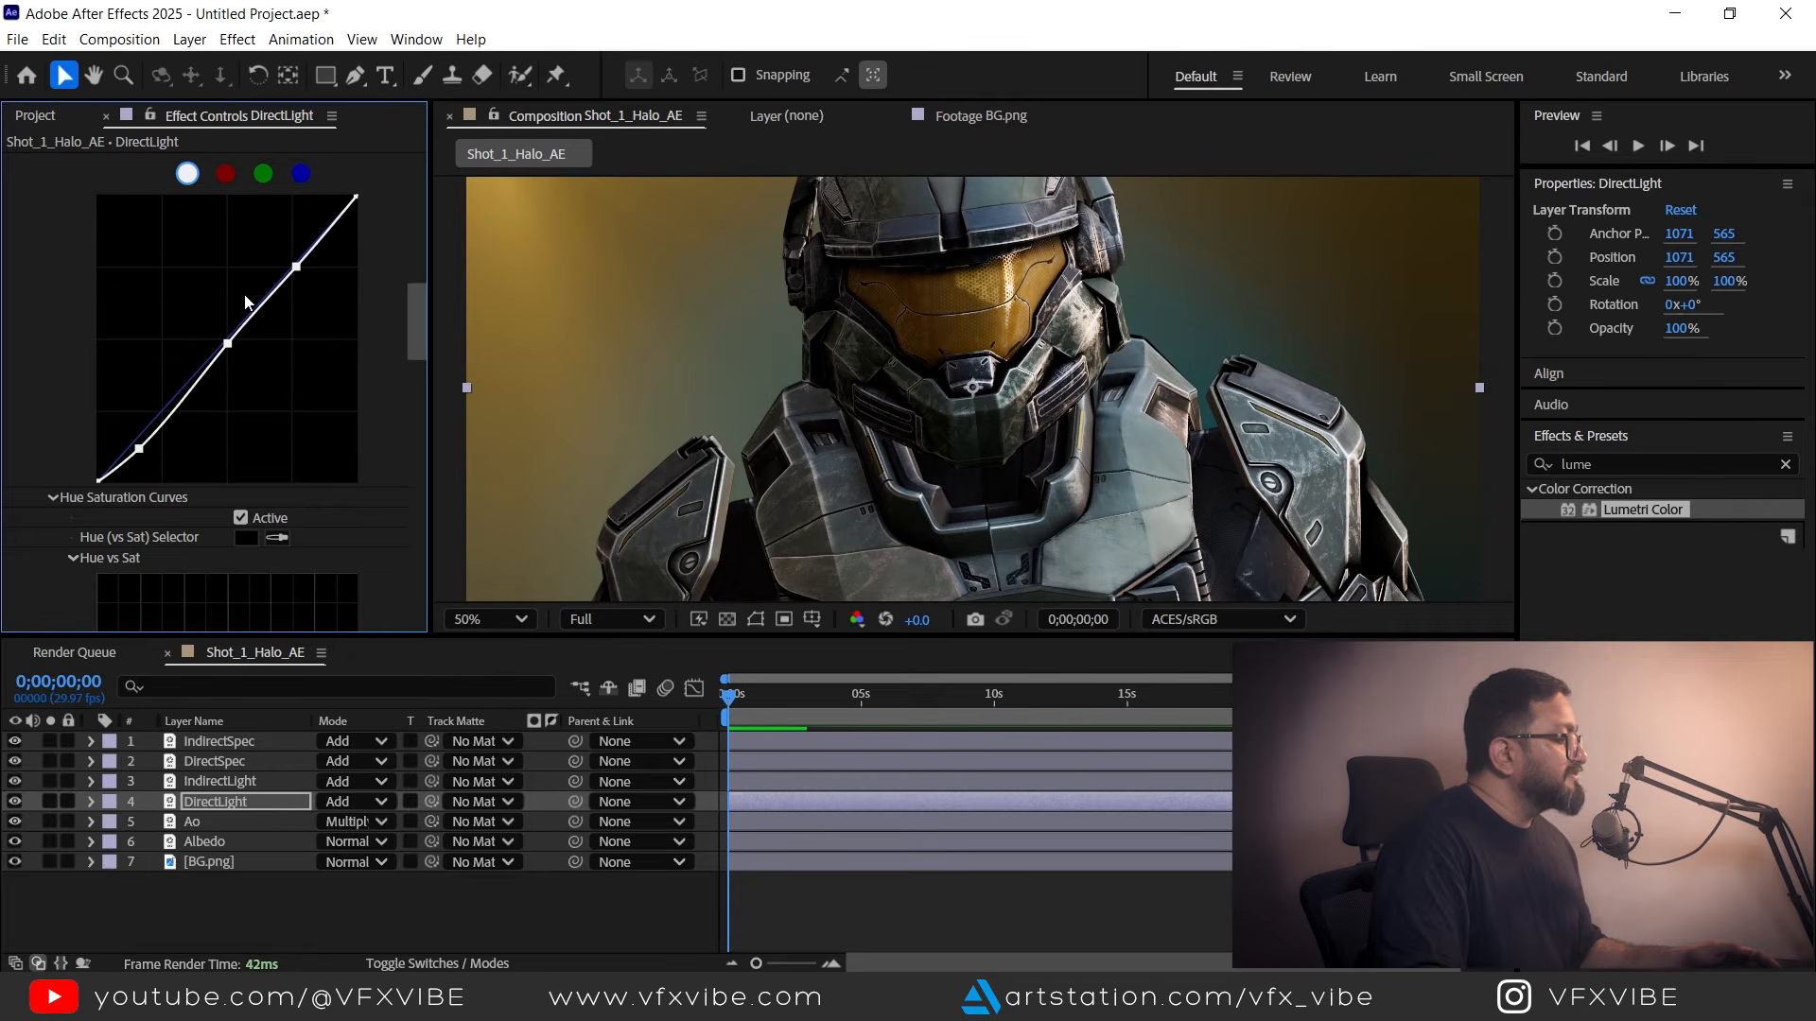
{"action": "left_click_drag", "start_coordinate": [296, 269], "coordinate": [294, 266]}
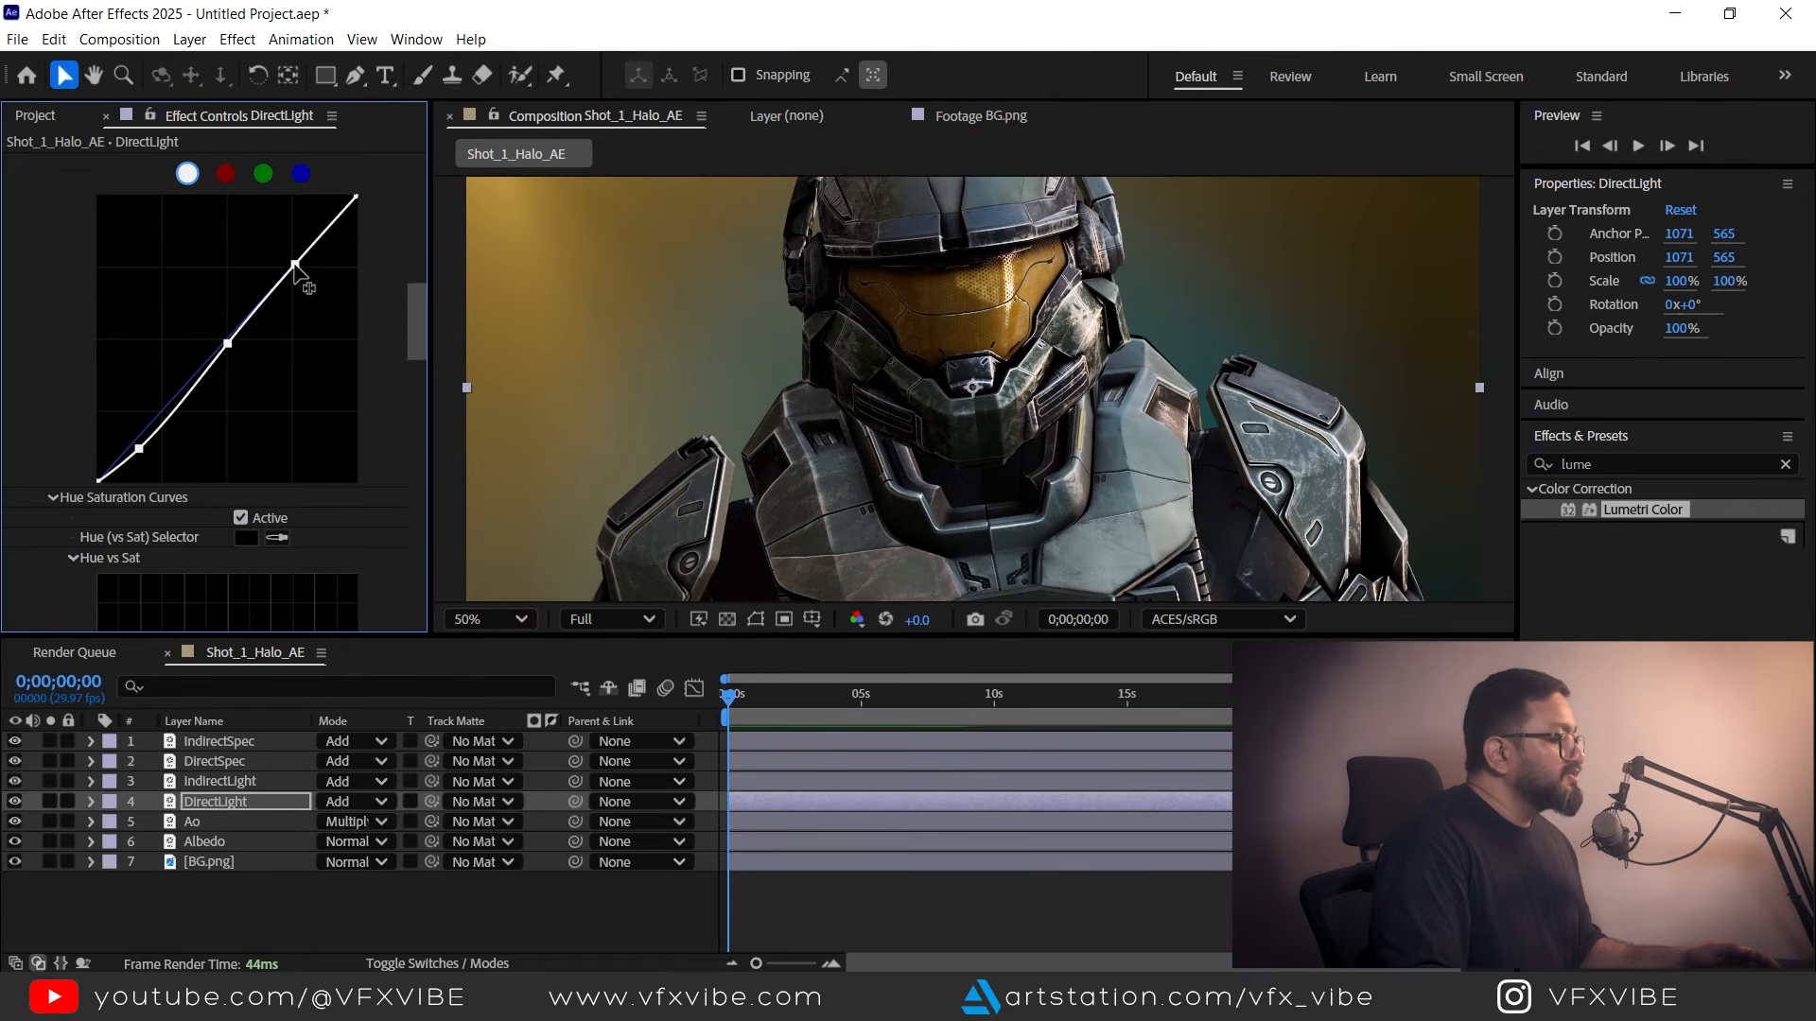
Scale the BG.png layer up proportionally around its centre to about 142.2%.
{"action": "key", "text": "comma"}
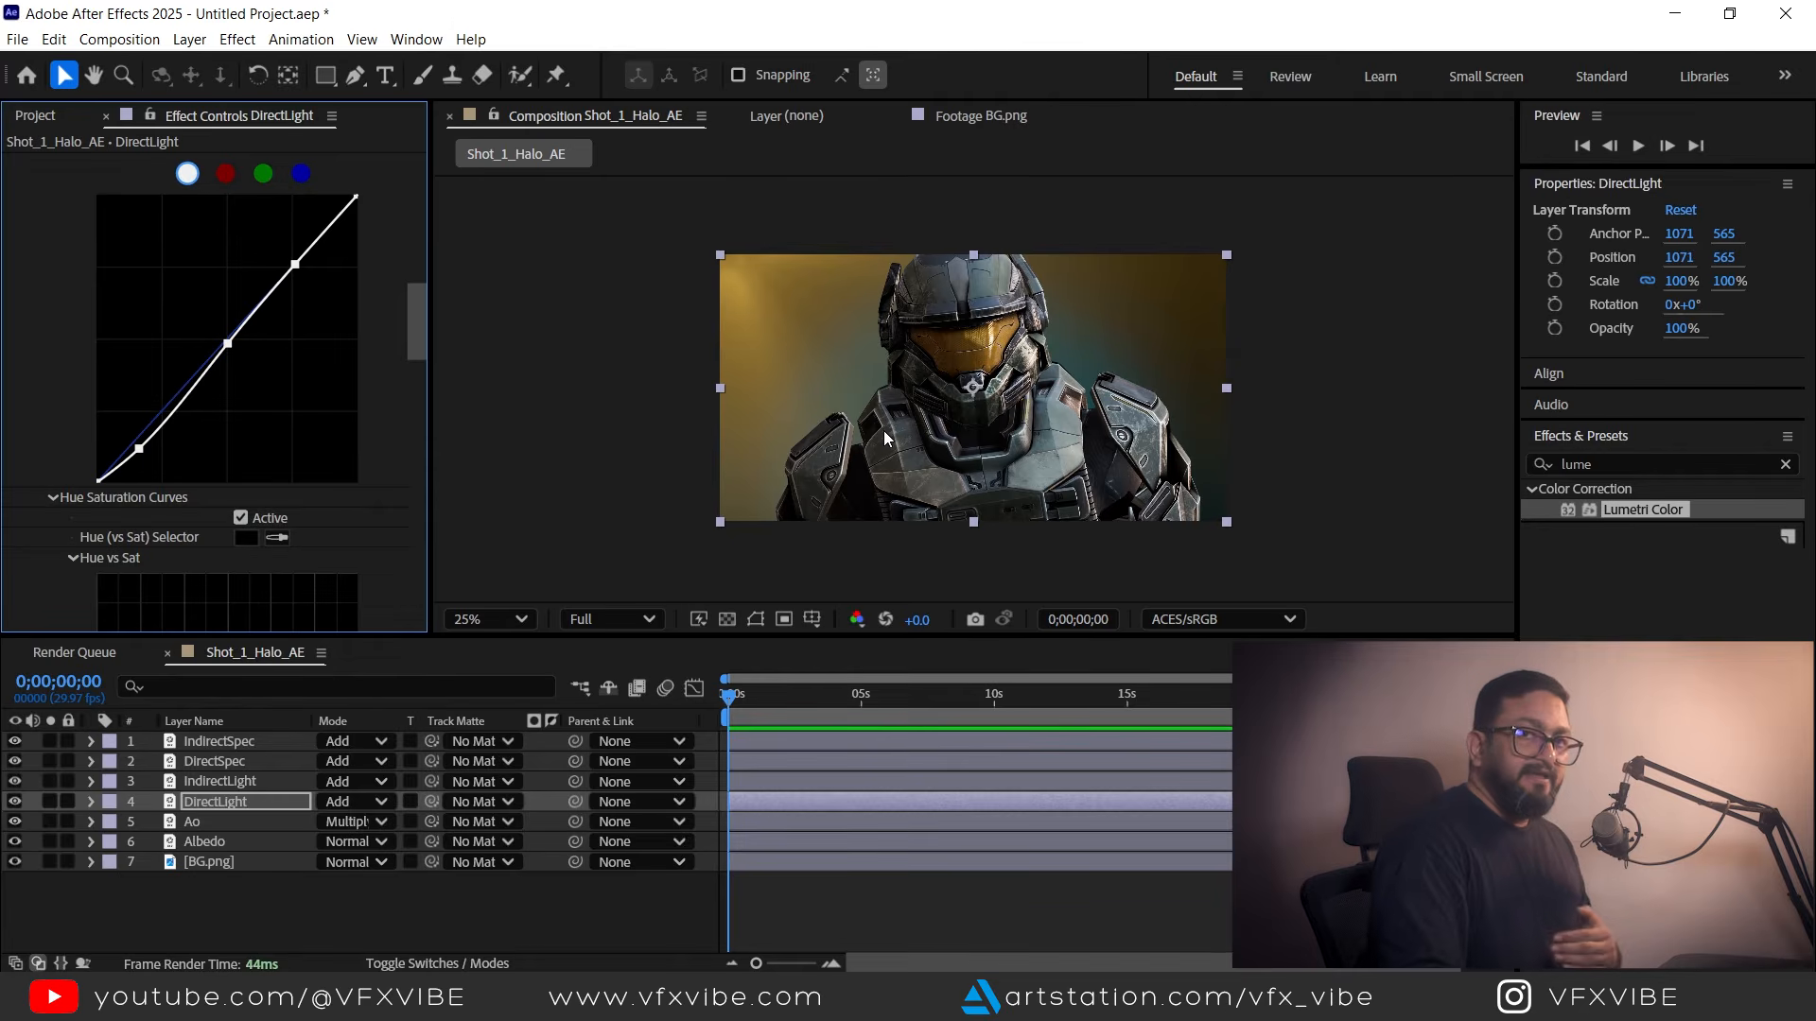
{"action": "left_click", "coordinate": [242, 889]}
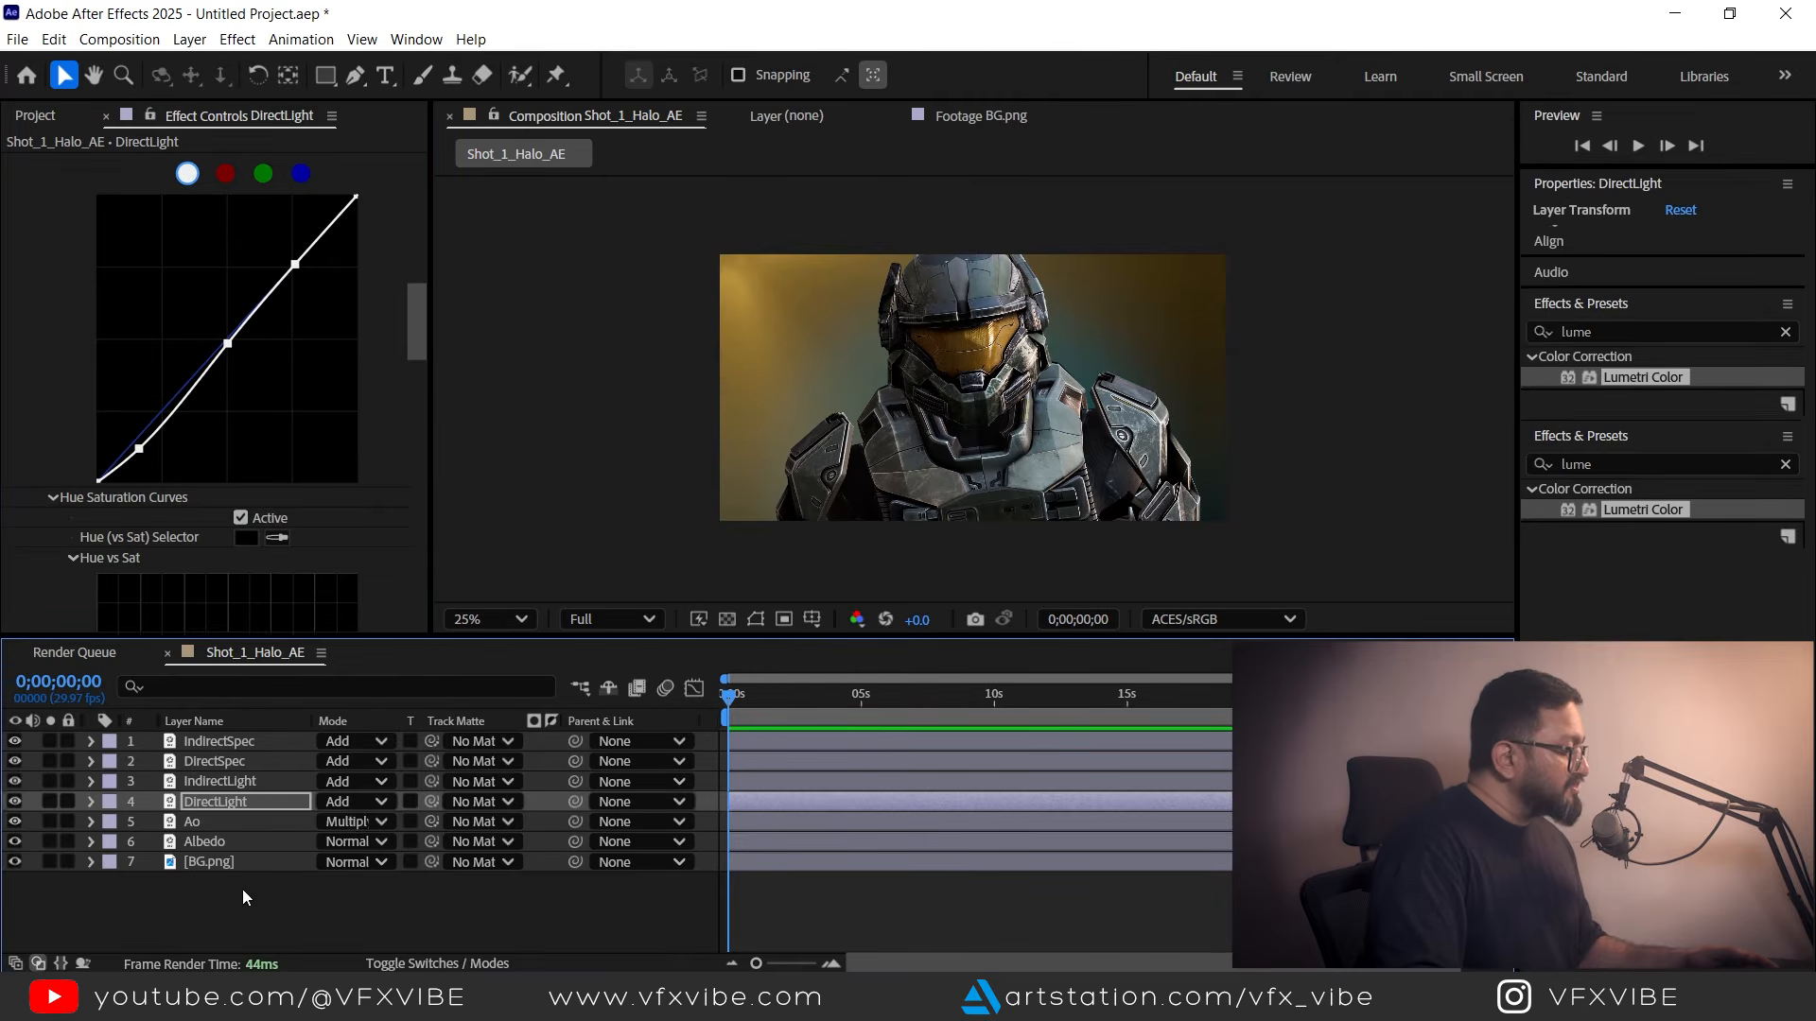
{"action": "left_click", "coordinate": [219, 862]}
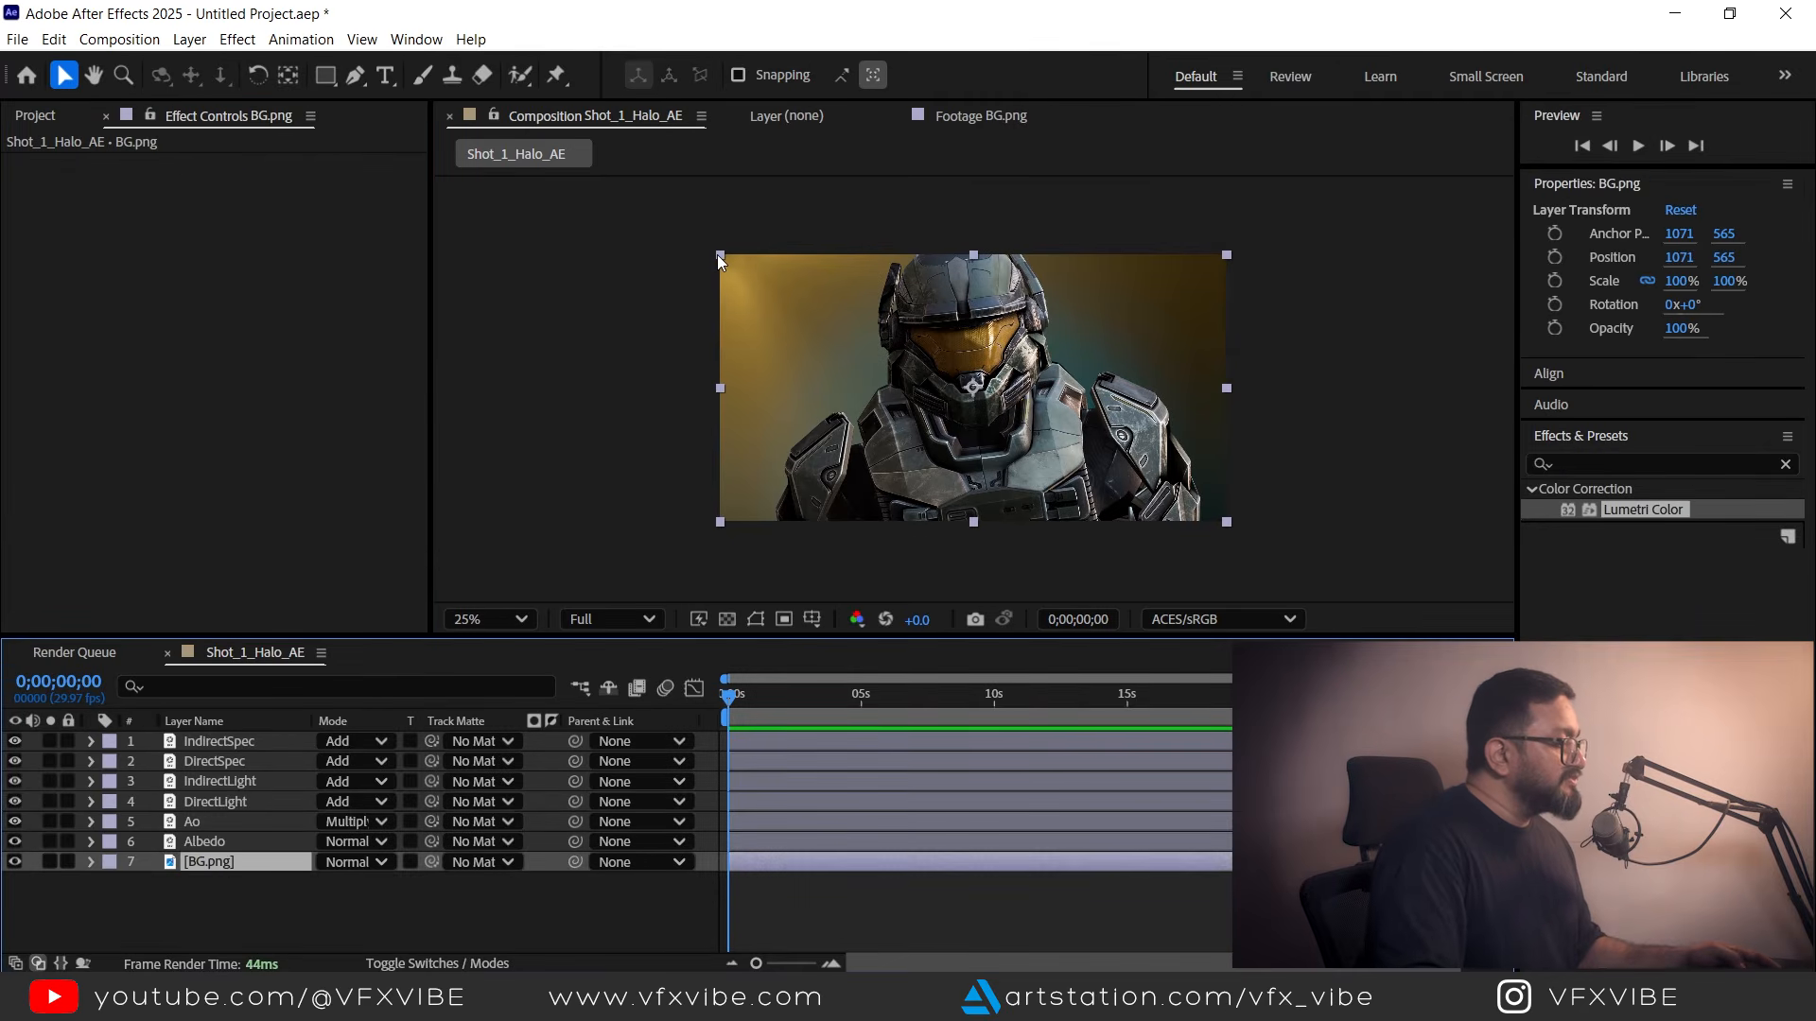
{"action": "left_click_drag", "start_coordinate": [722, 256], "coordinate": [613, 199]}
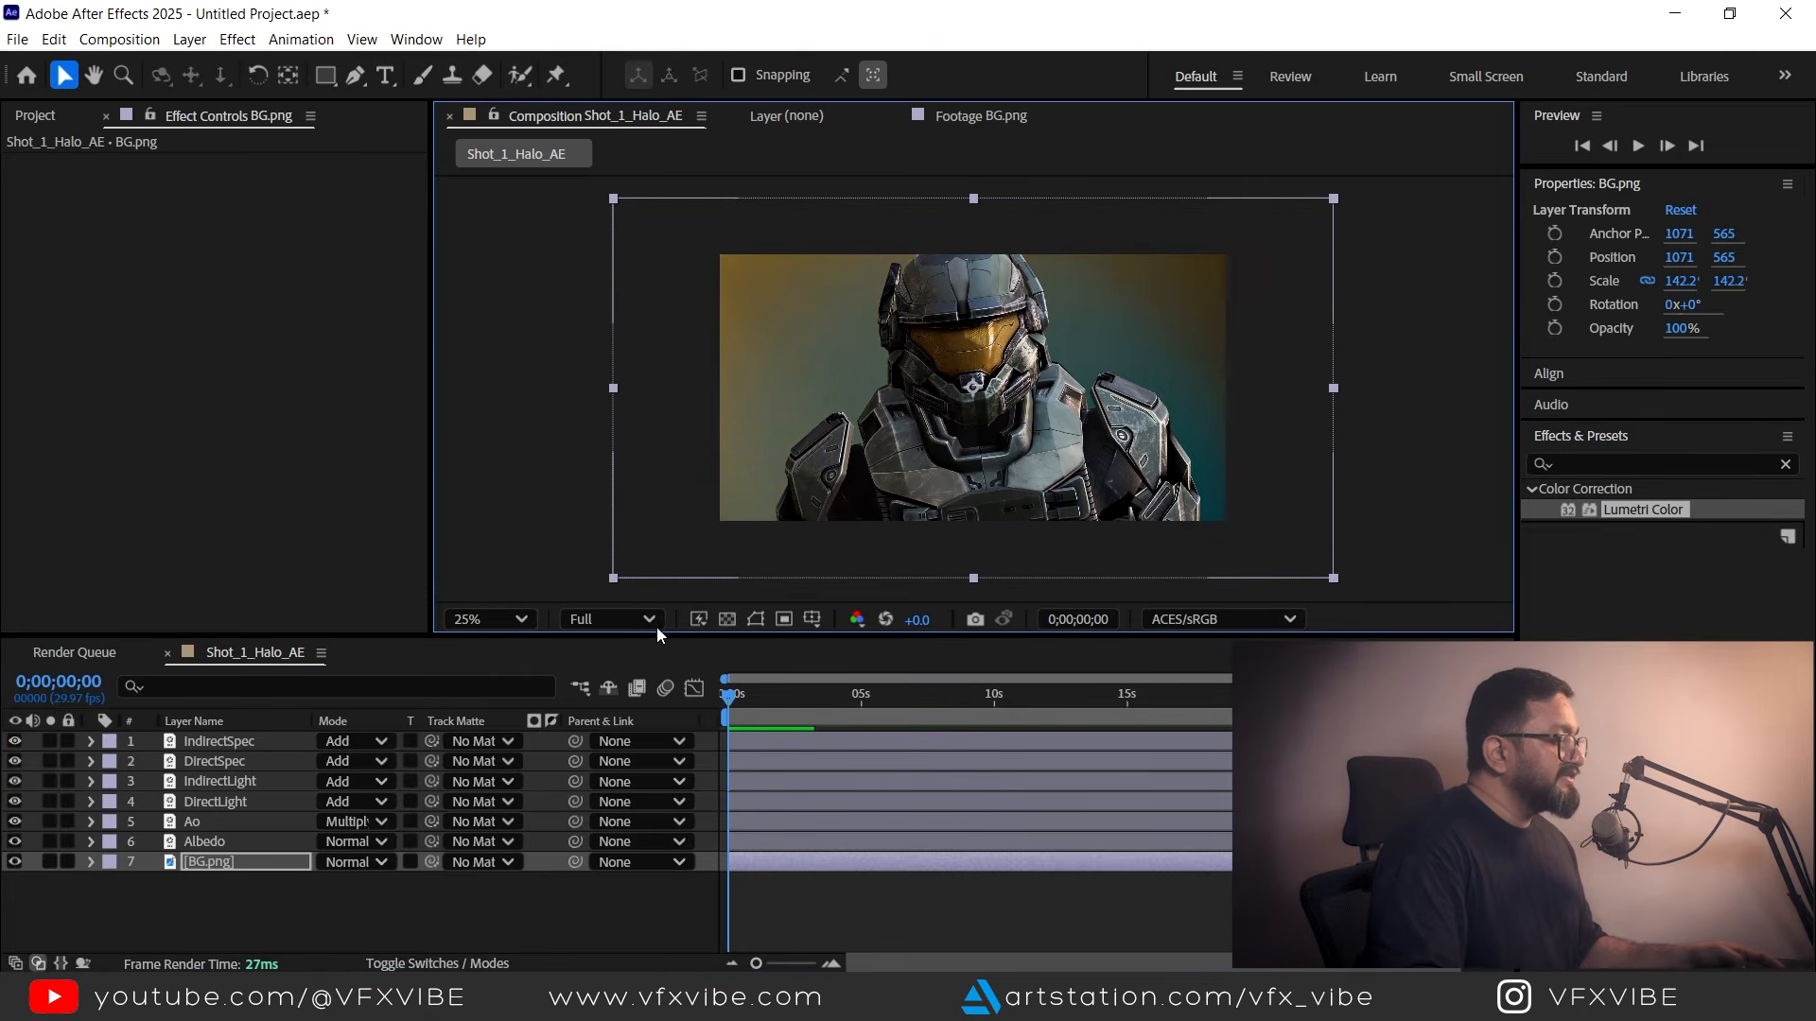
Apply Lumetri Color to the BG.png layer and lower its basic correction Exposure to -3.6.
{"action": "left_click", "coordinate": [213, 860]}
{"action": "left_click_drag", "start_coordinate": [1618, 519], "coordinate": [263, 867]}
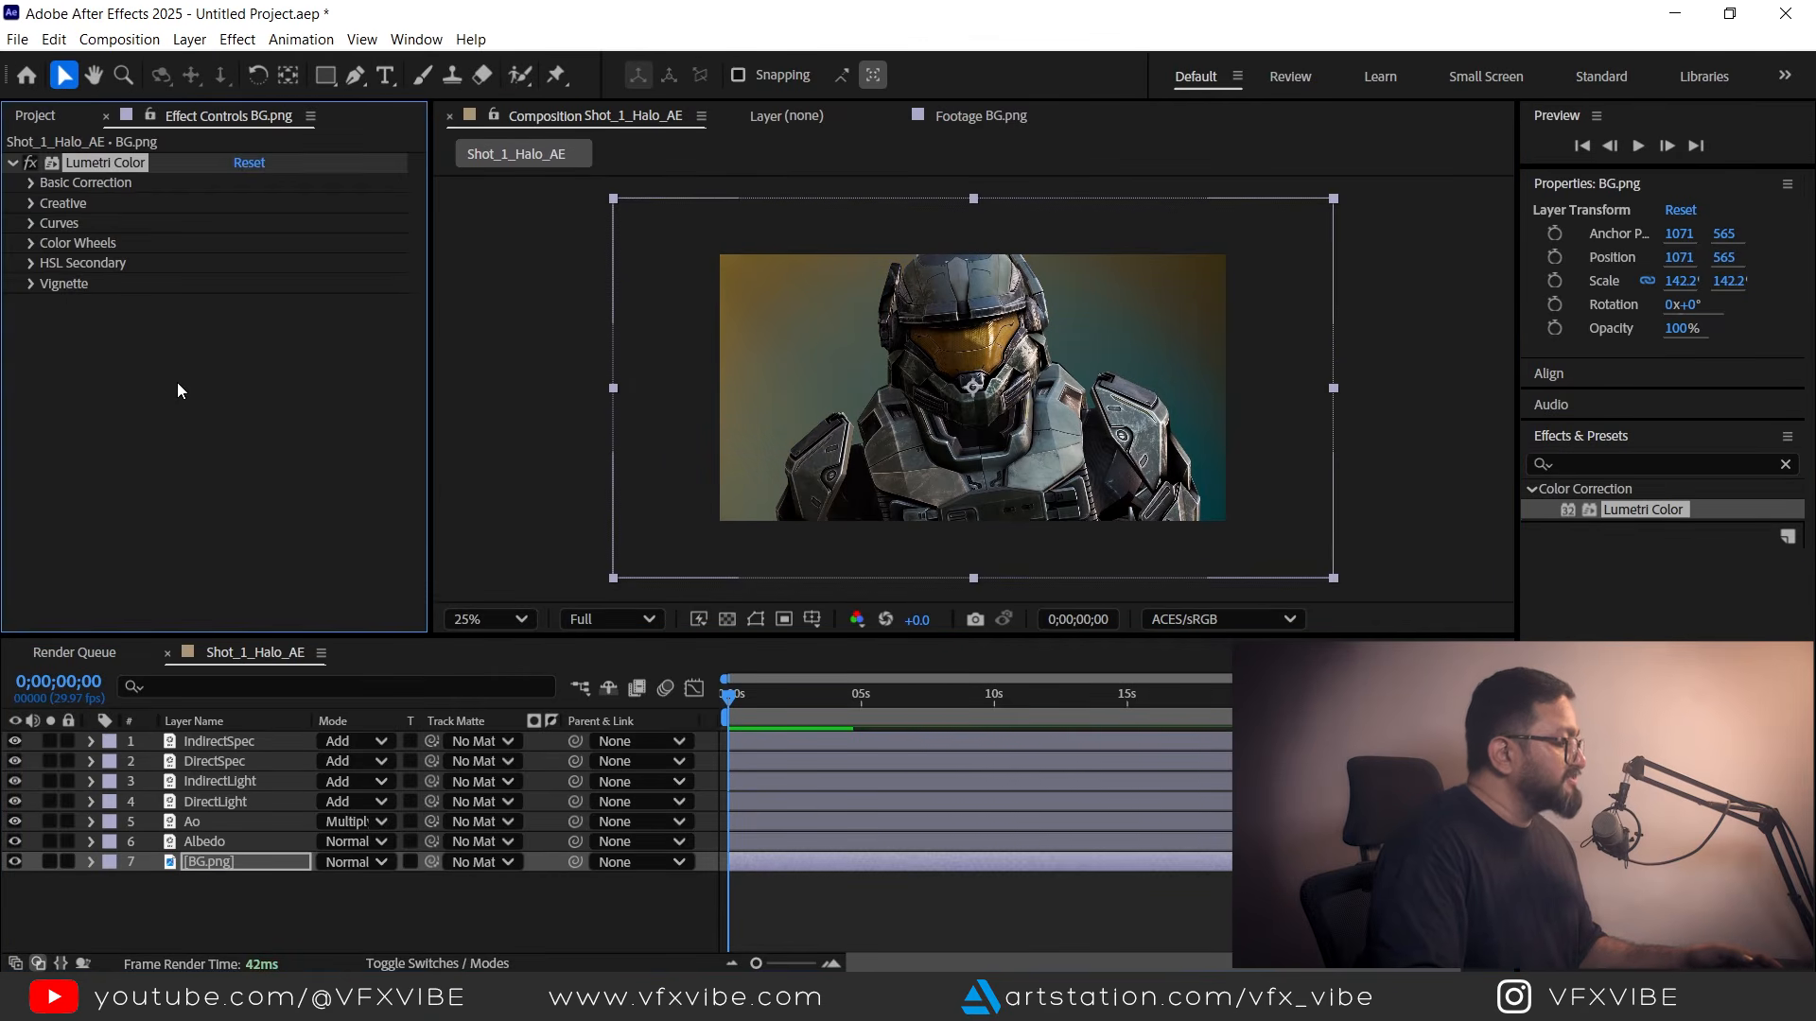
{"action": "left_click", "coordinate": [31, 202]}
{"action": "left_click", "coordinate": [31, 201]}
{"action": "left_click", "coordinate": [31, 184]}
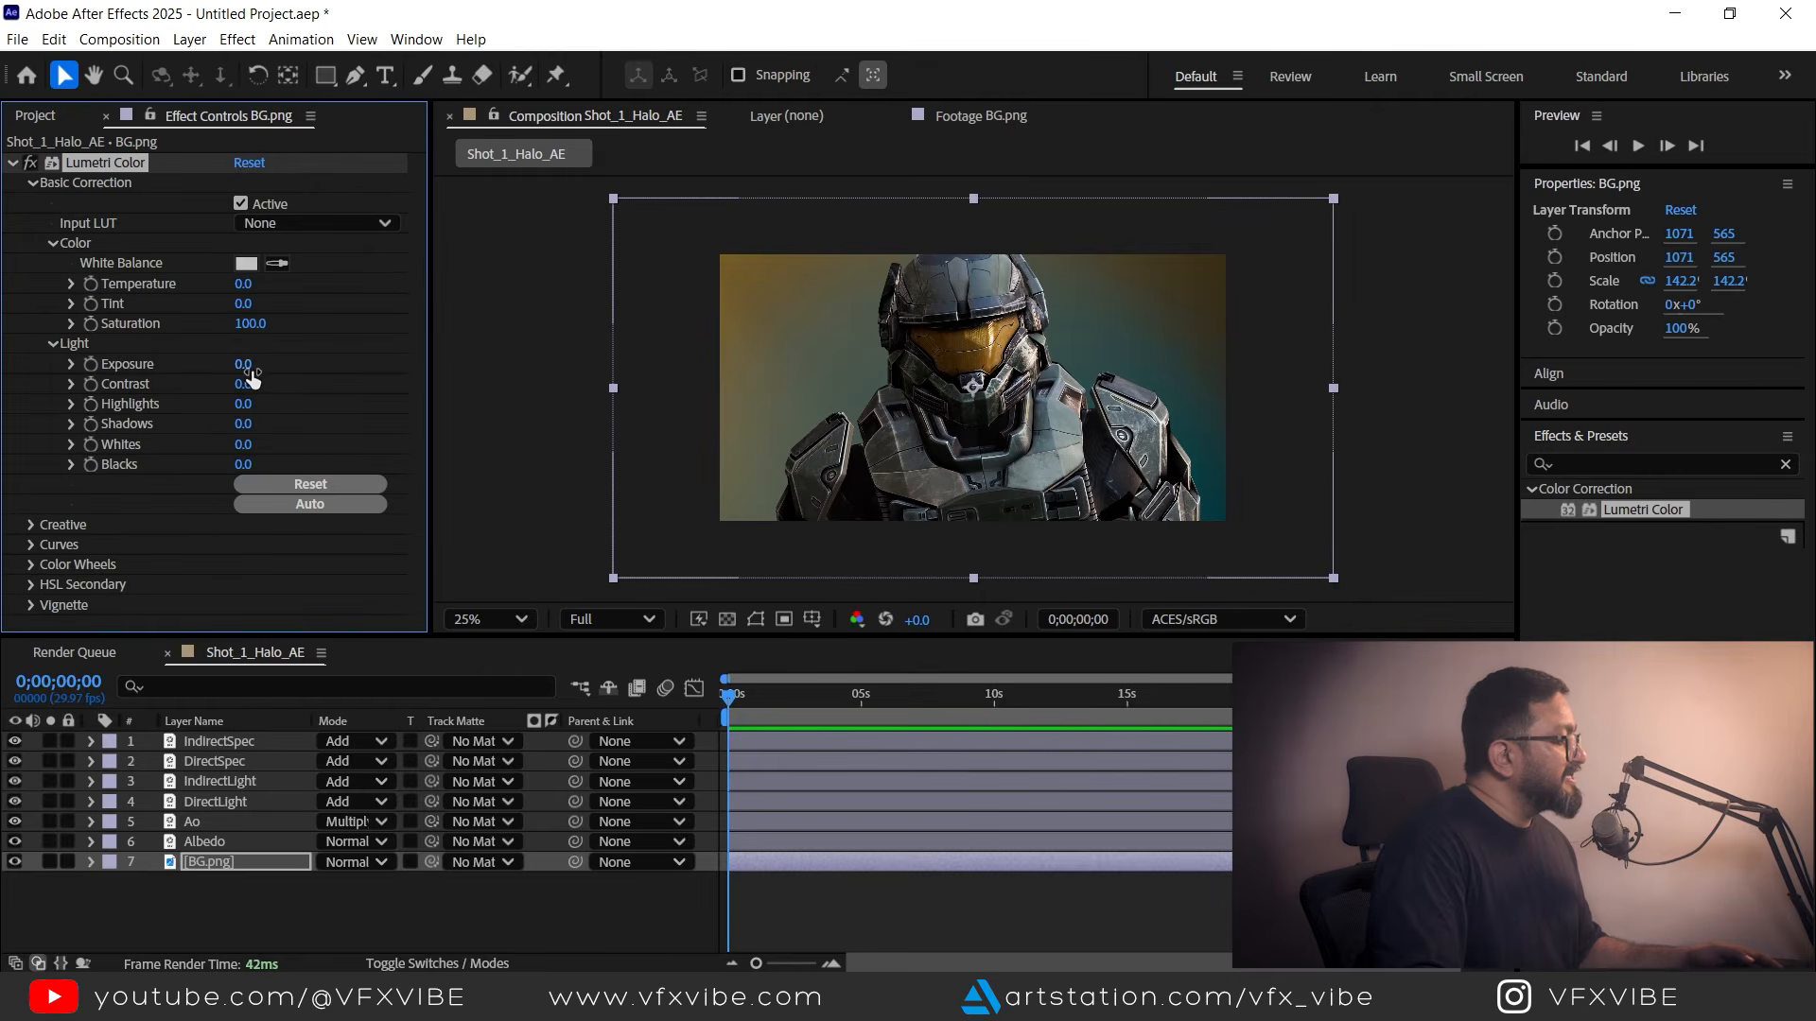
{"action": "left_click_drag", "start_coordinate": [244, 364], "coordinate": [222, 367]}
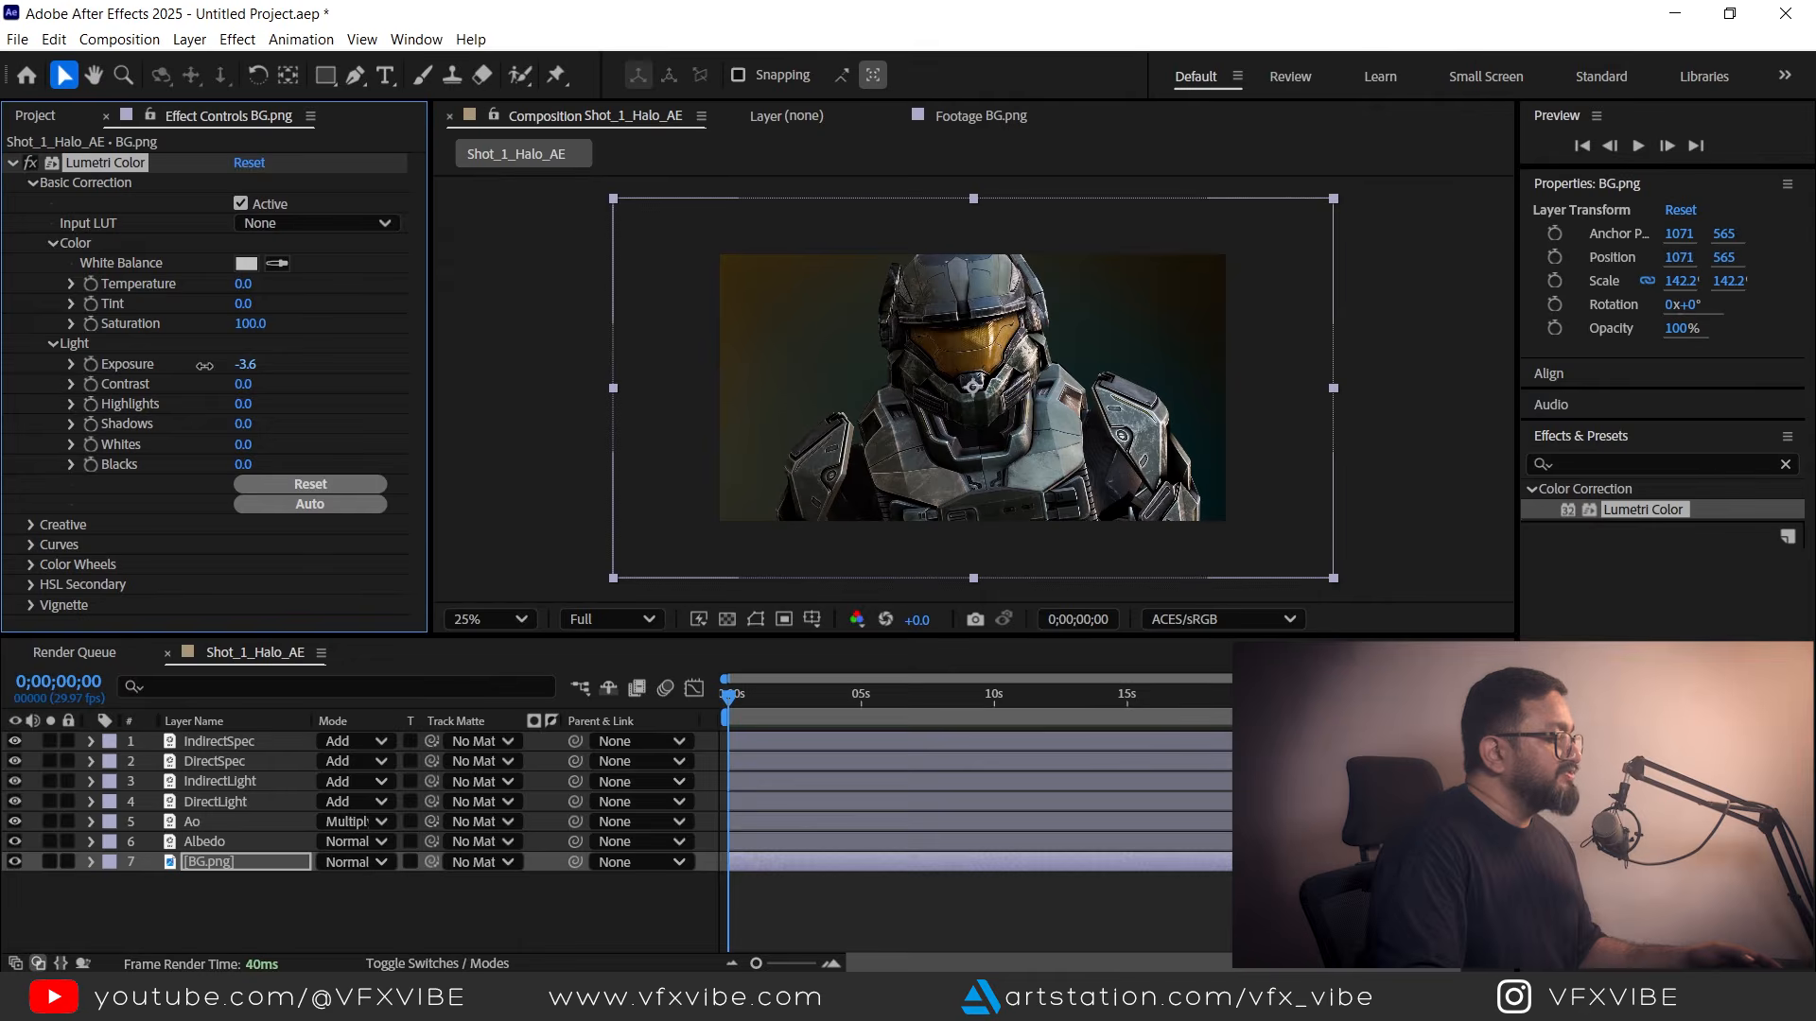
{"action": "key", "text": "period"}
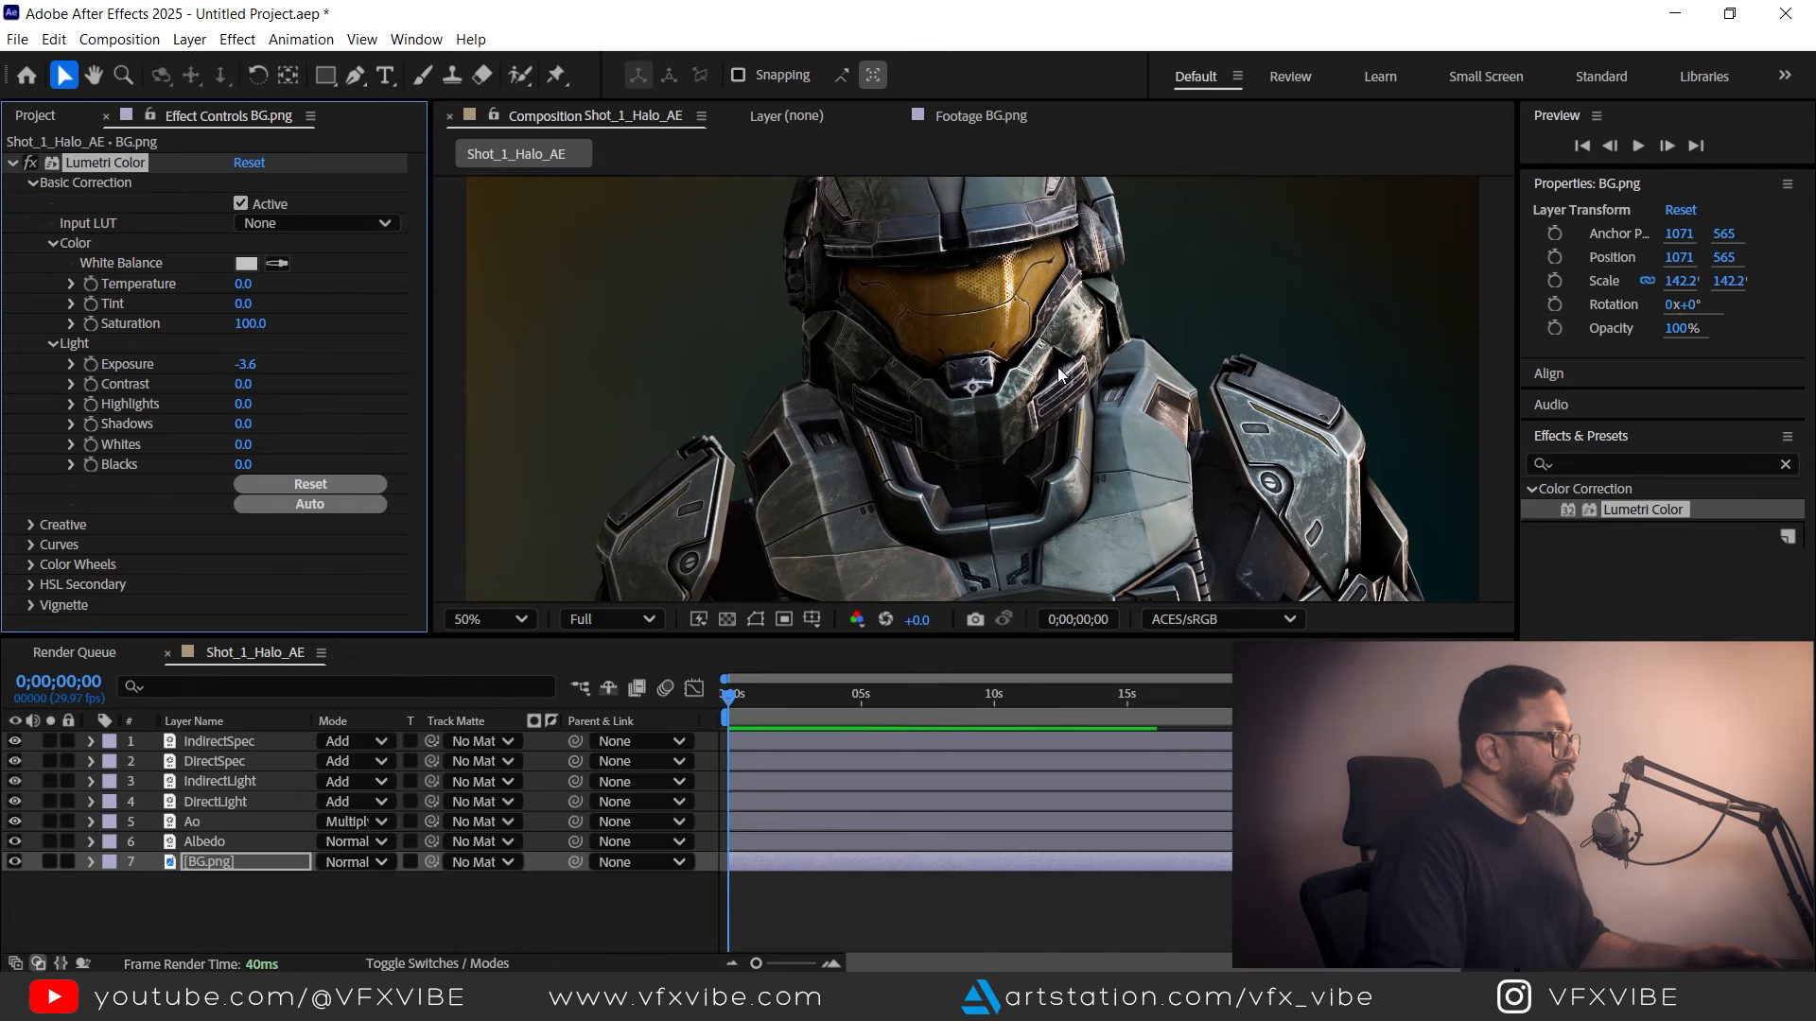
{"action": "key", "text": "comma"}
{"action": "key", "text": "period"}
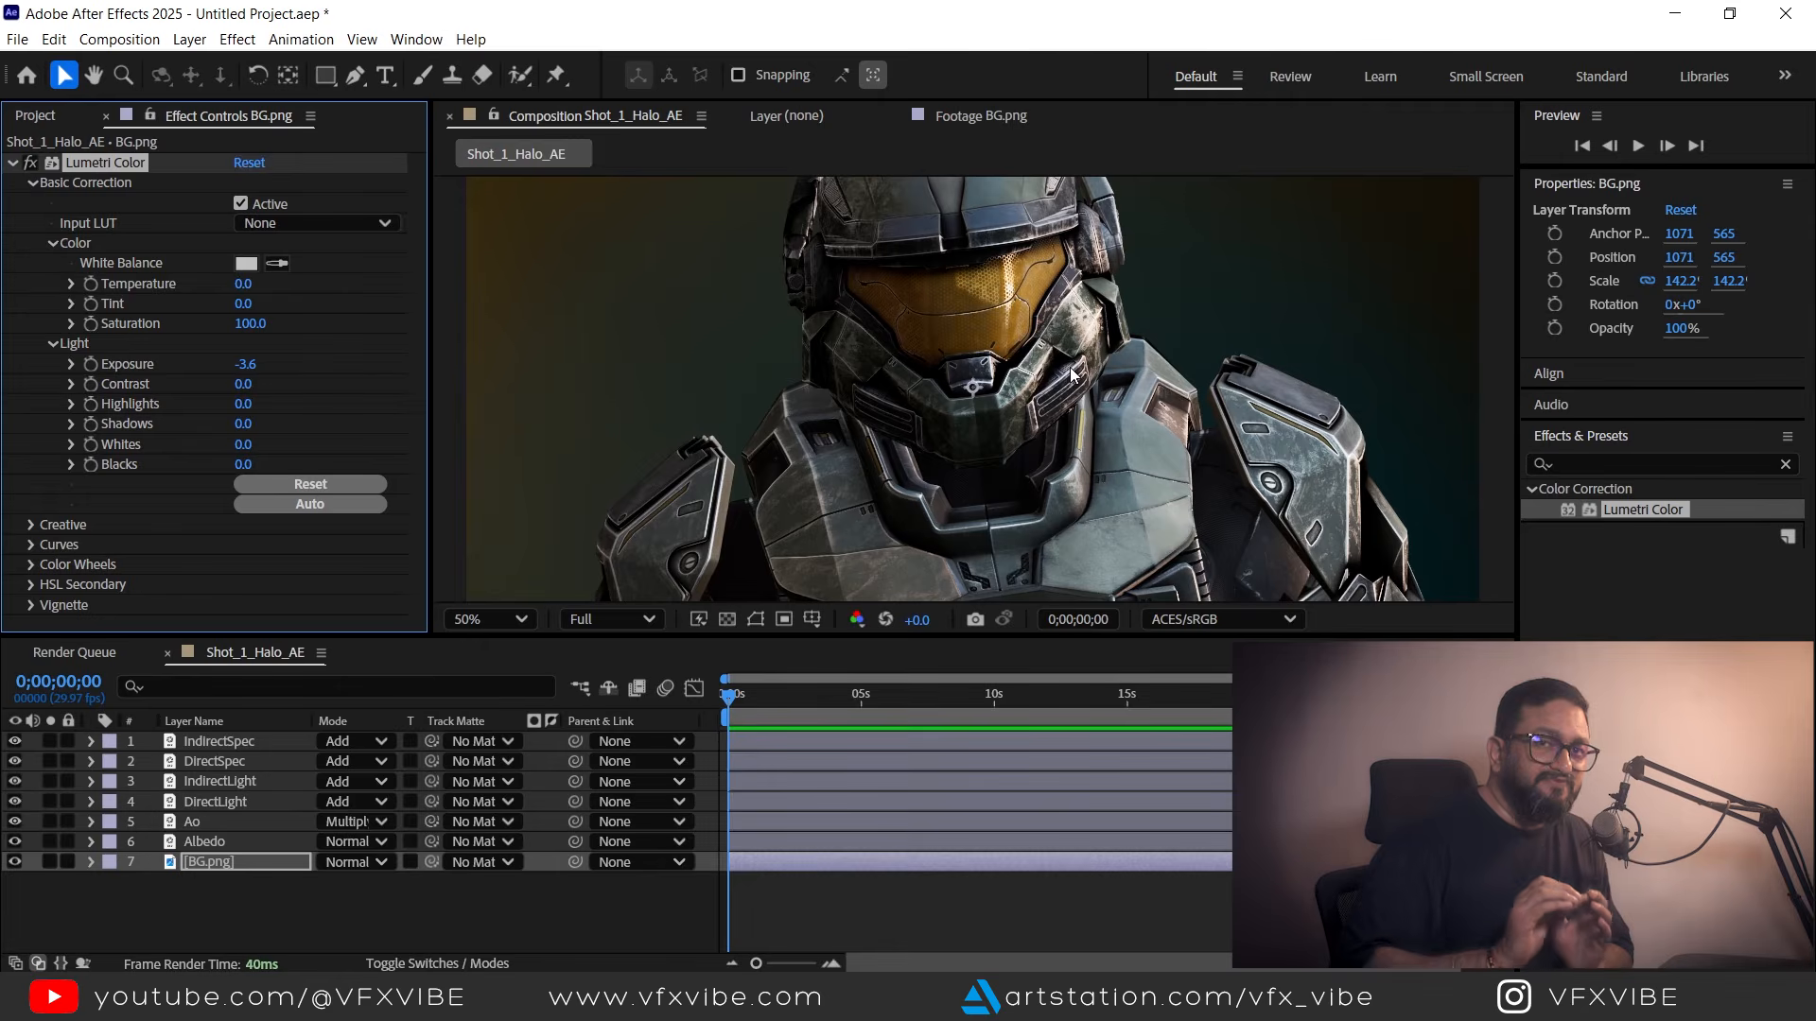
Compare the composite with the display color space set to None and to ACES/sRGB, ending on ACES/sRGB.
{"action": "left_click", "coordinate": [1228, 622]}
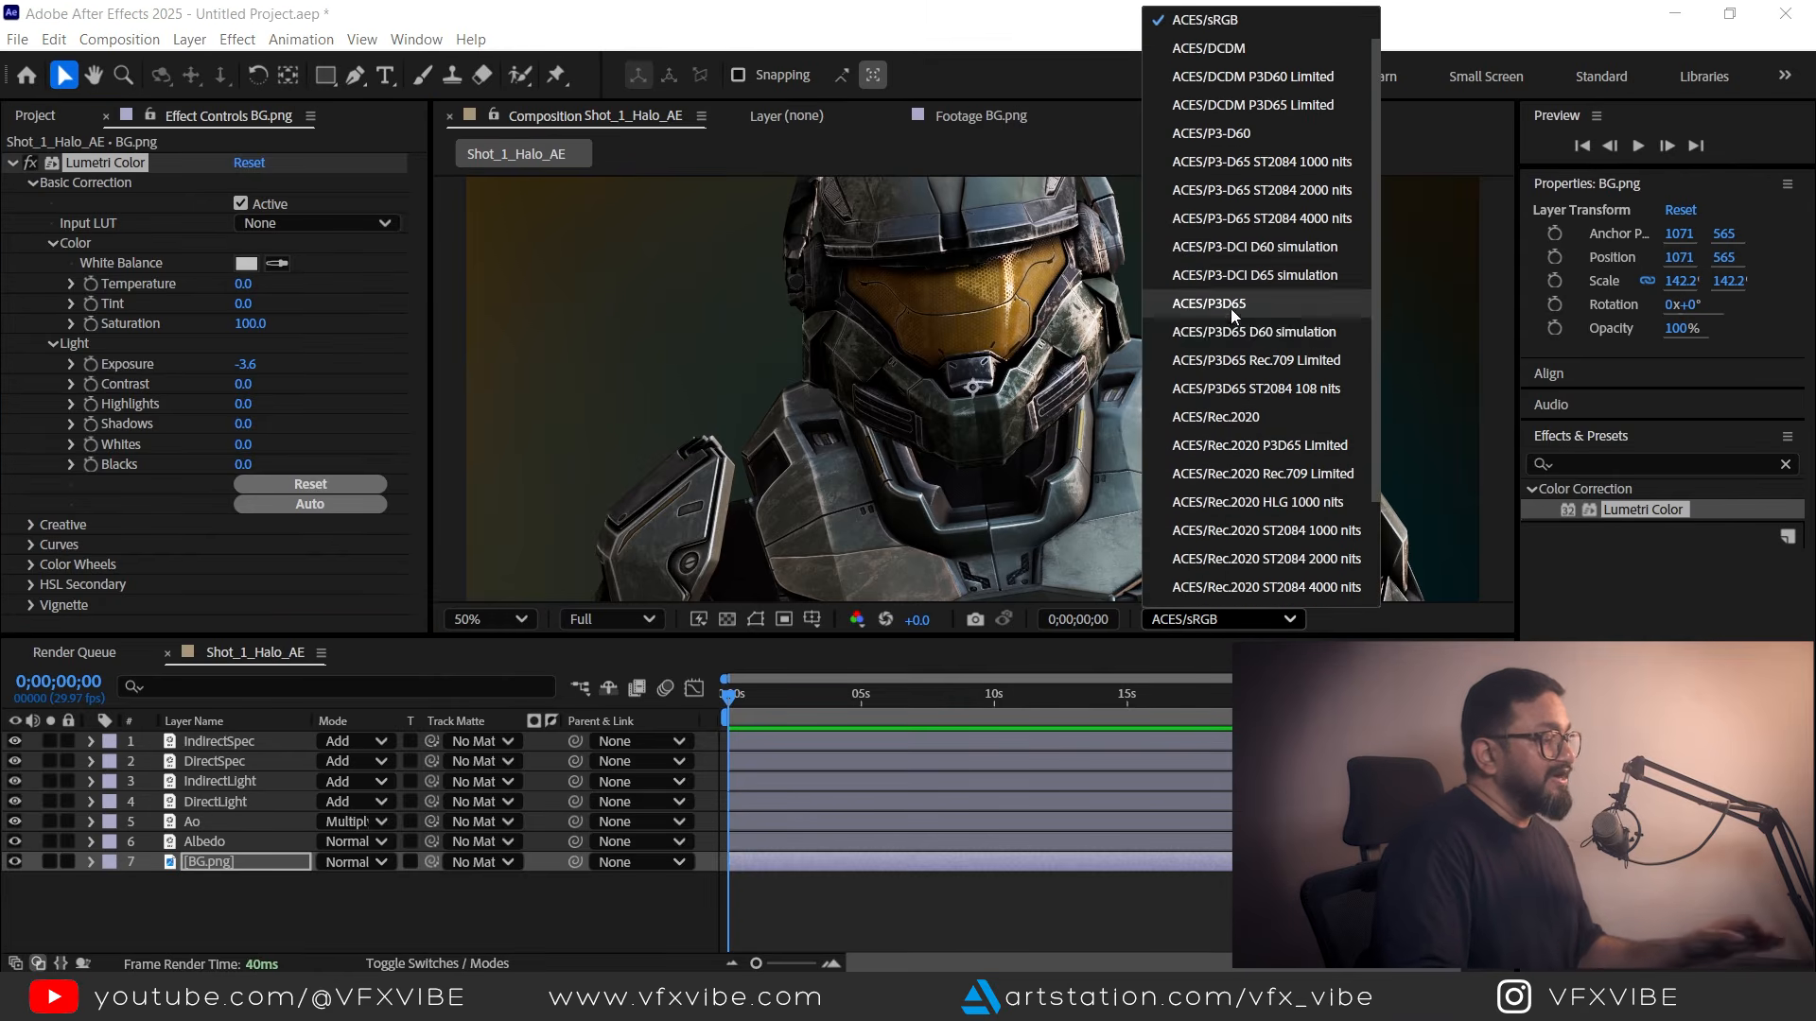
{"action": "left_click", "coordinate": [1203, 23]}
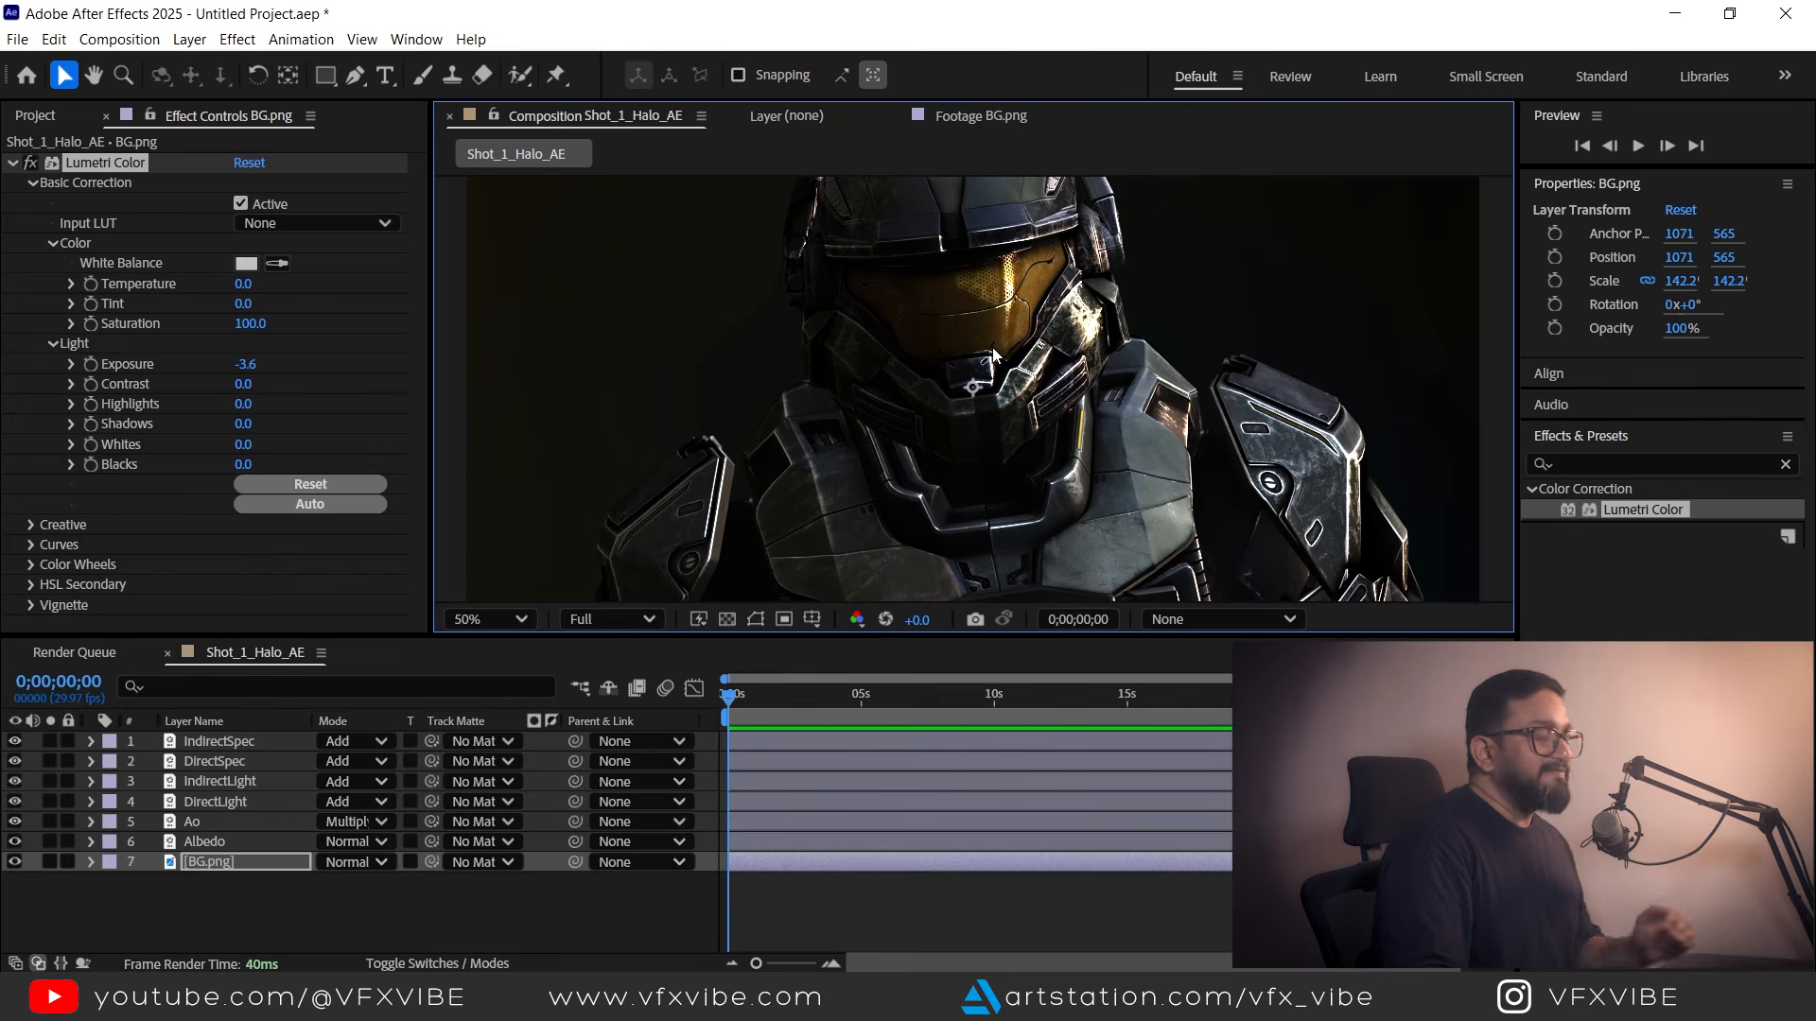
{"action": "left_click", "coordinate": [1197, 617]}
{"action": "left_click", "coordinate": [1220, 63]}
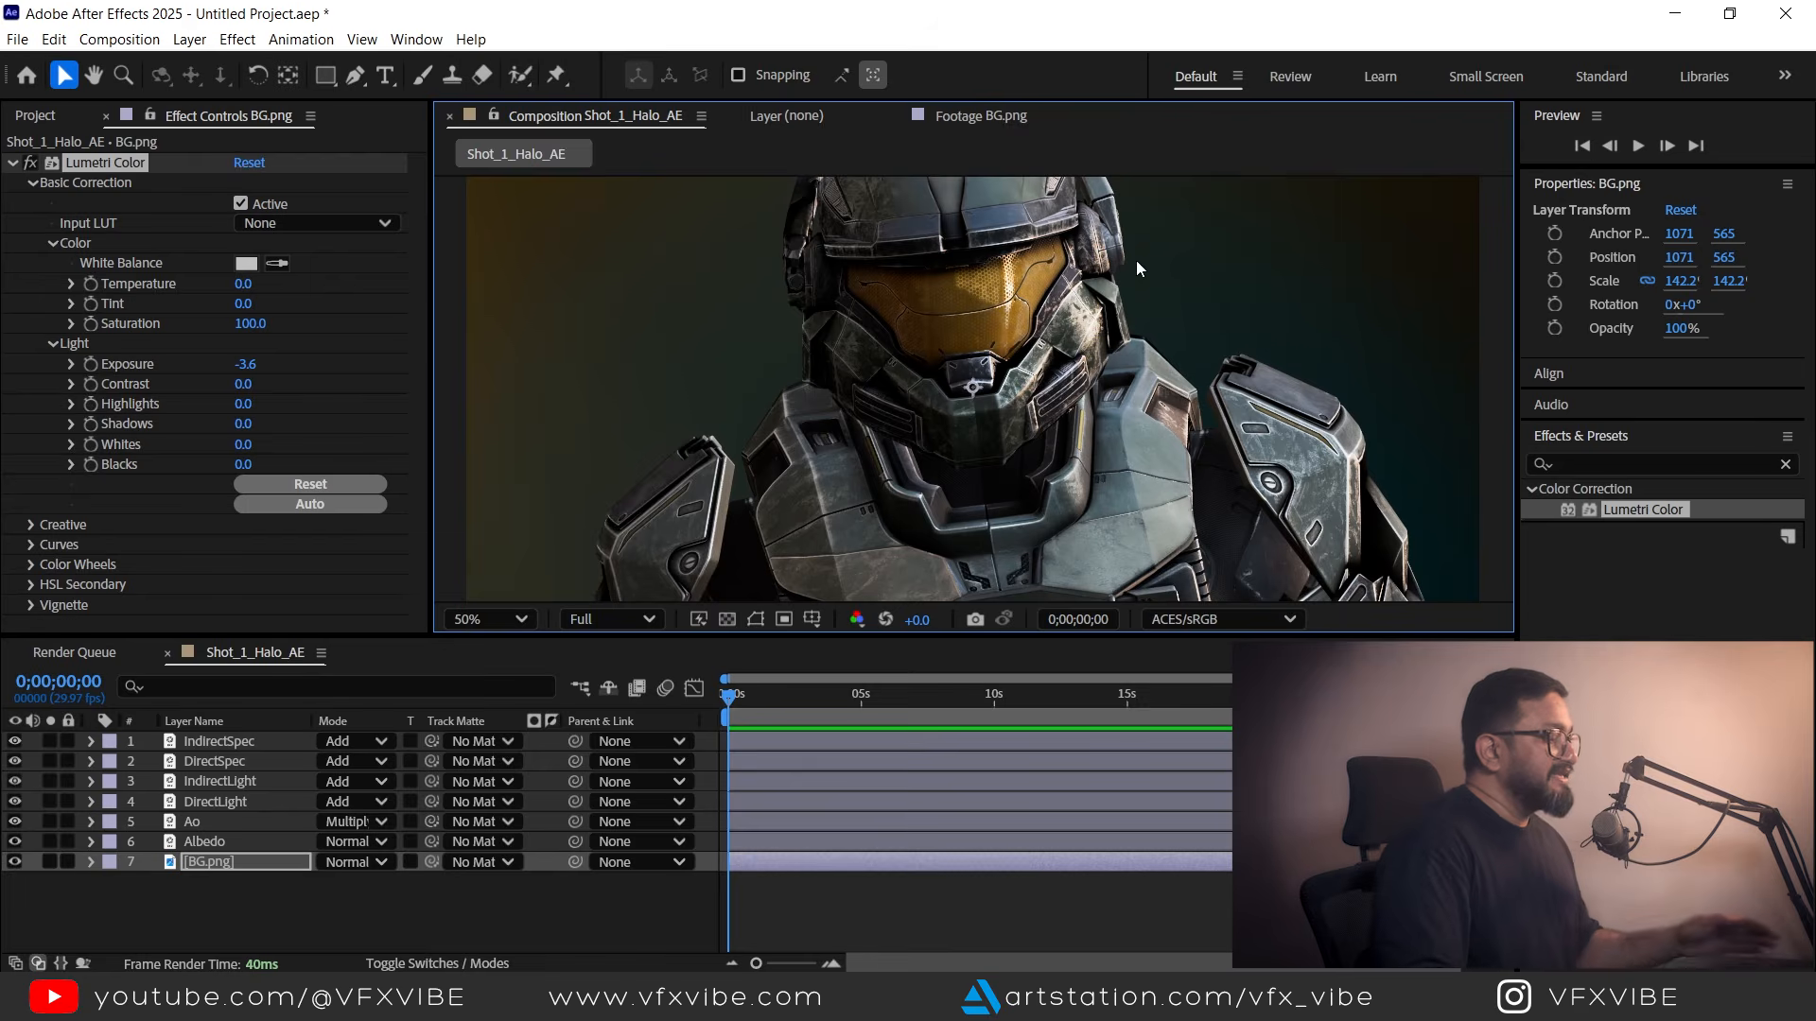
{"action": "key", "text": "comma"}
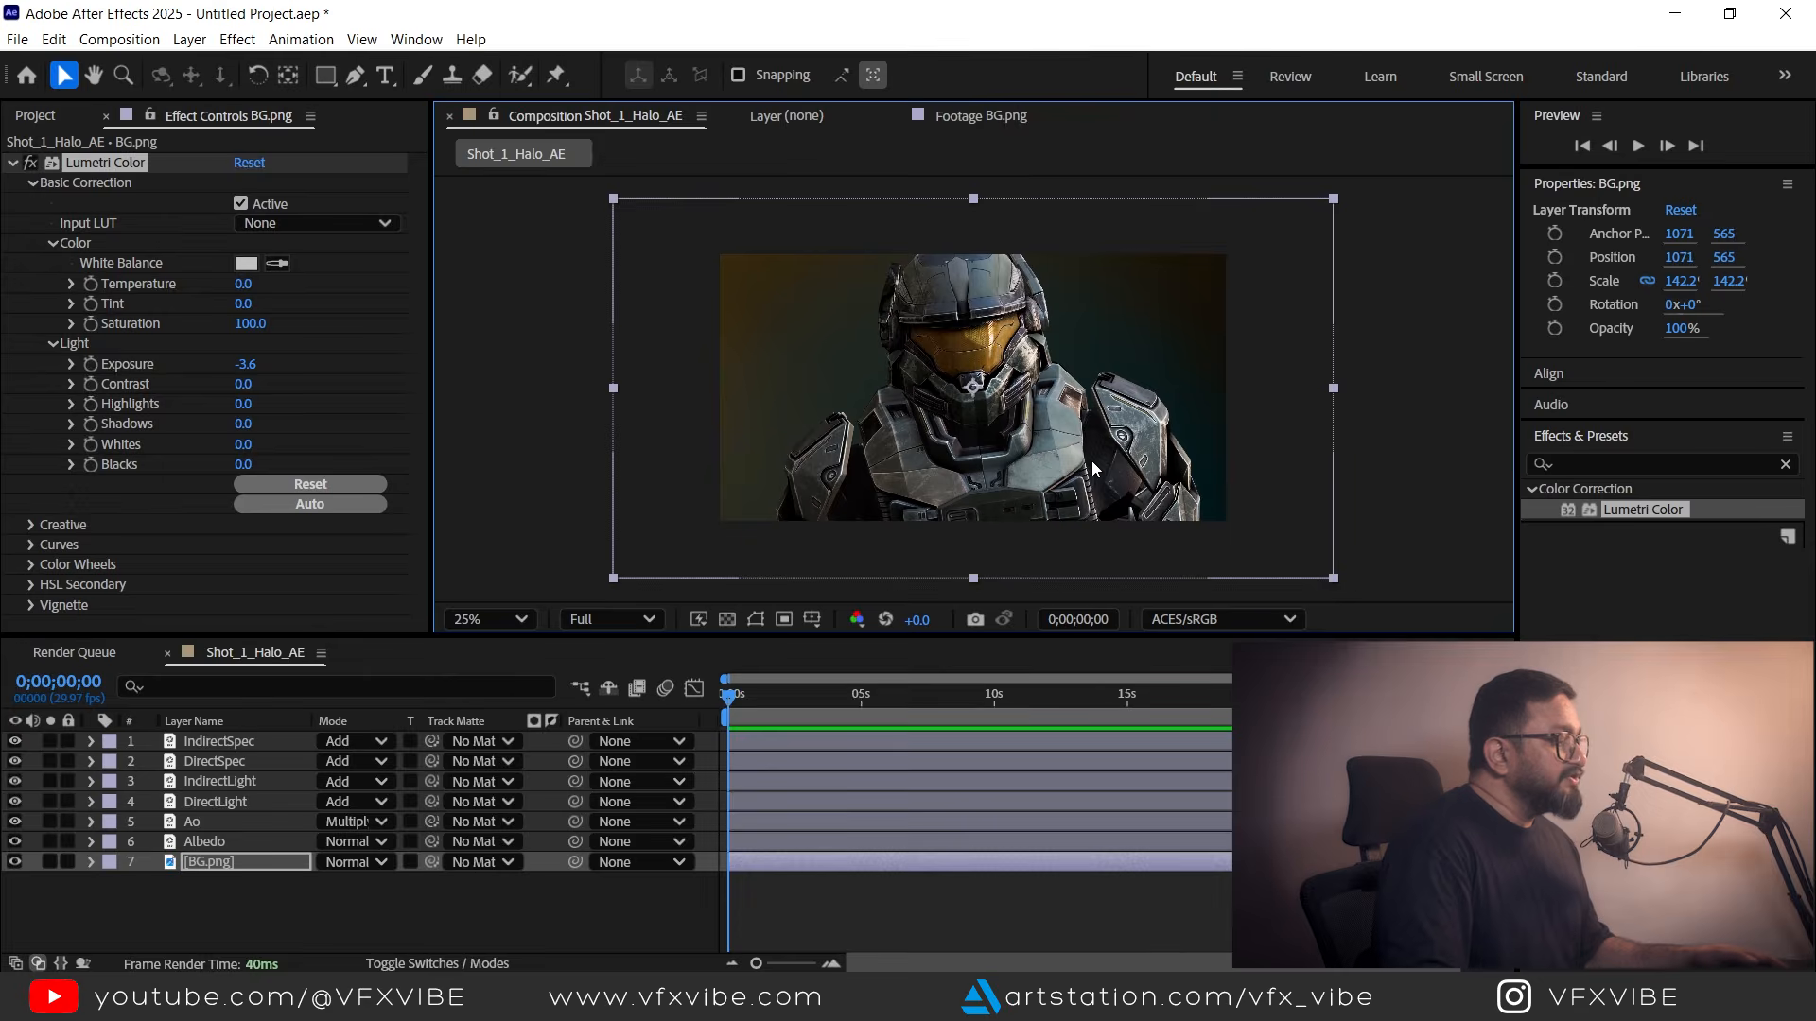
{"action": "key", "text": "period"}
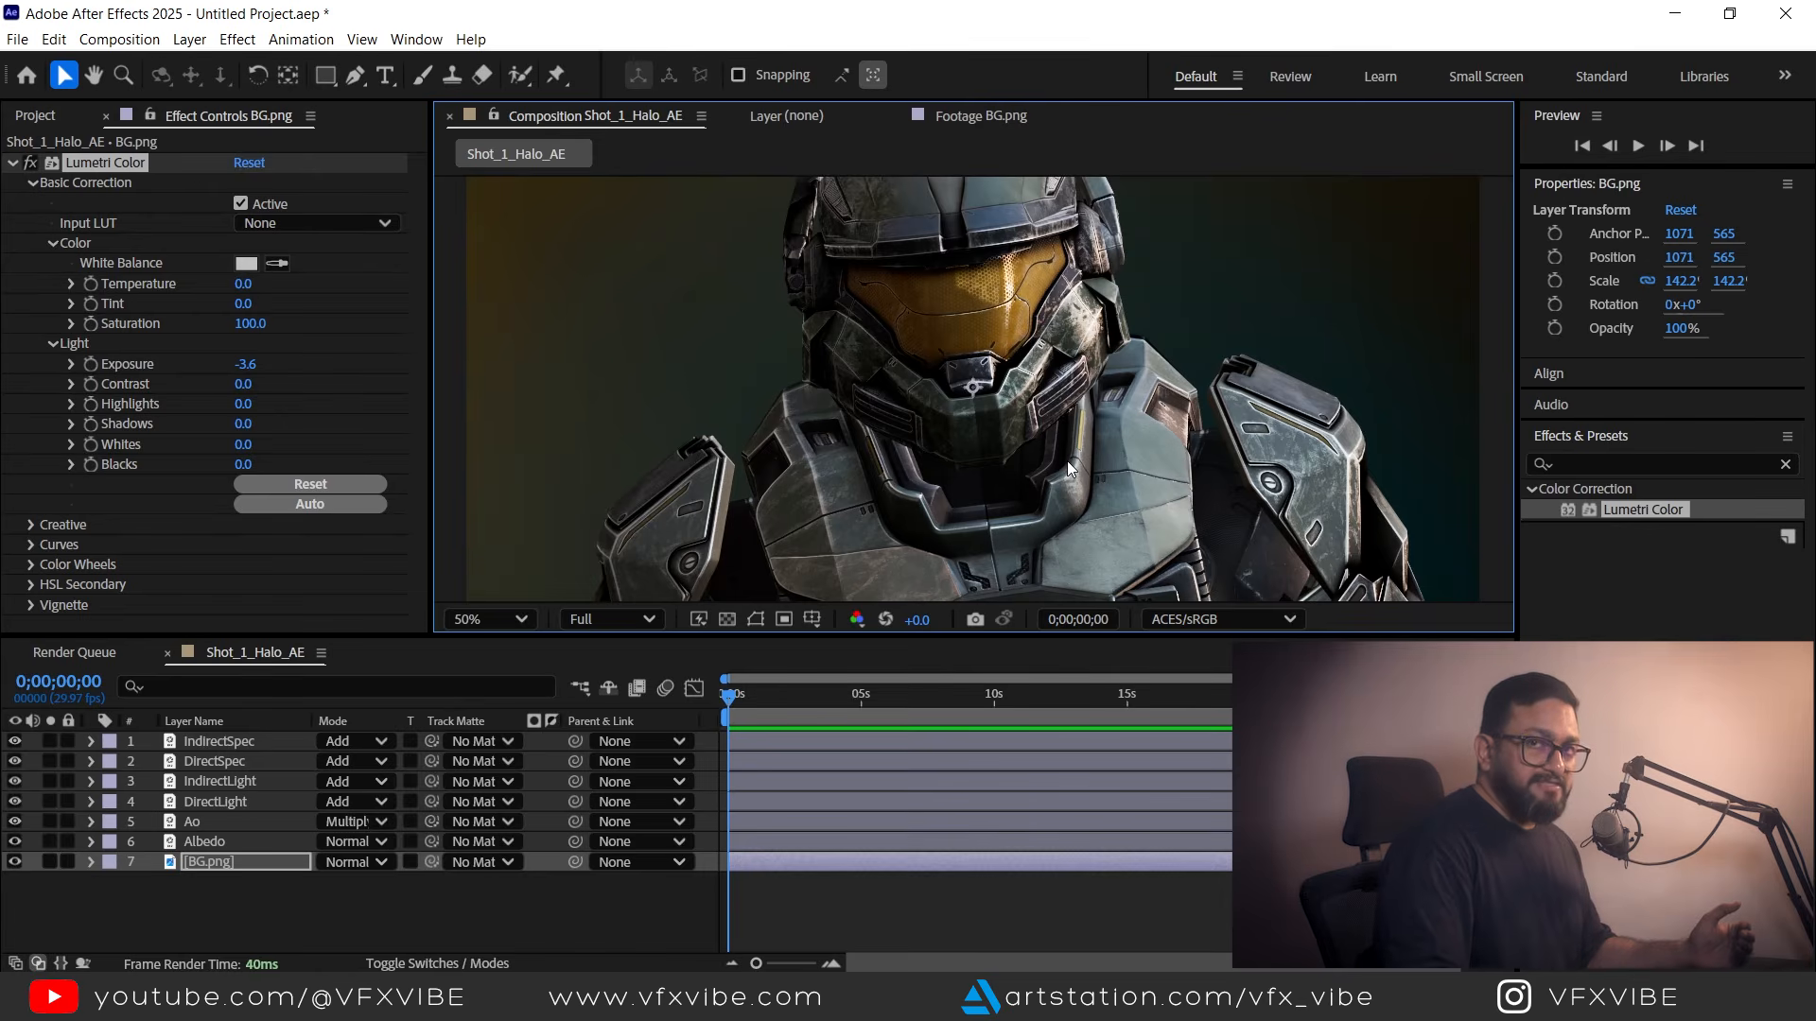
Duplicate the IndirectSpec layer, rename the copy Crypto and set its blending mode to Normal.
{"action": "left_click", "coordinate": [363, 904]}
{"action": "left_click", "coordinate": [236, 746]}
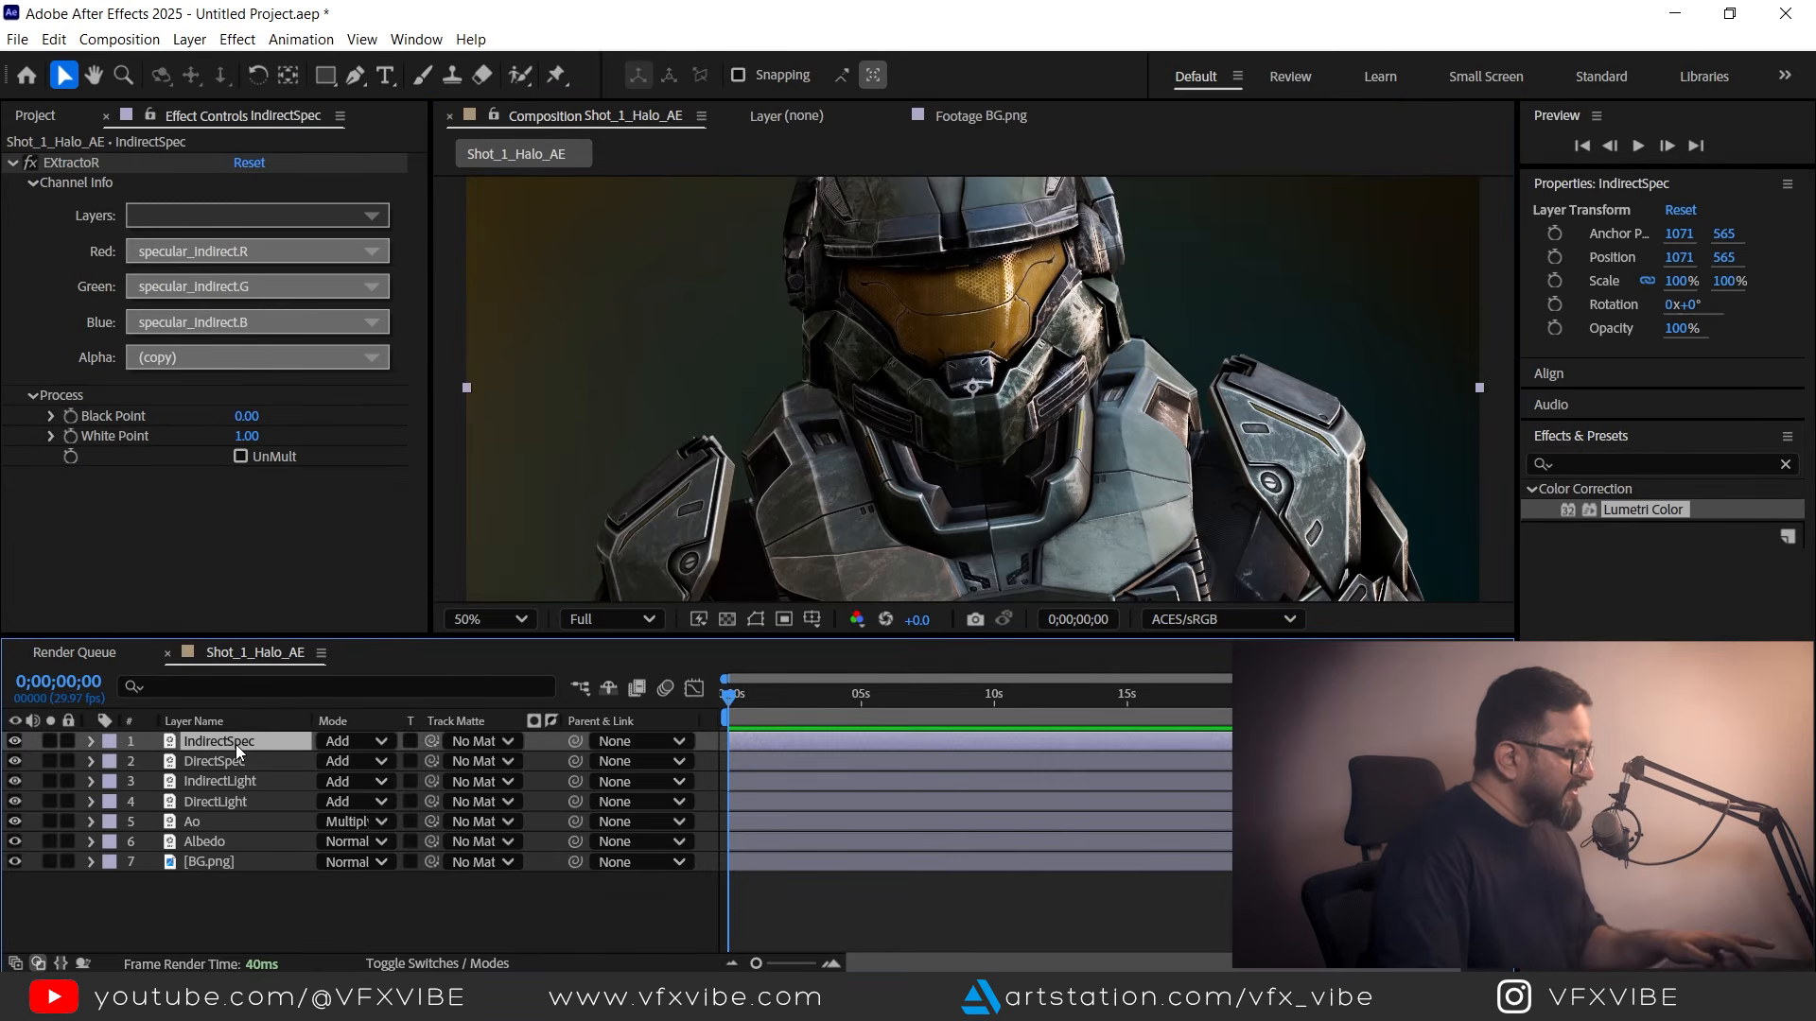
{"action": "key", "text": "ctrl+d"}
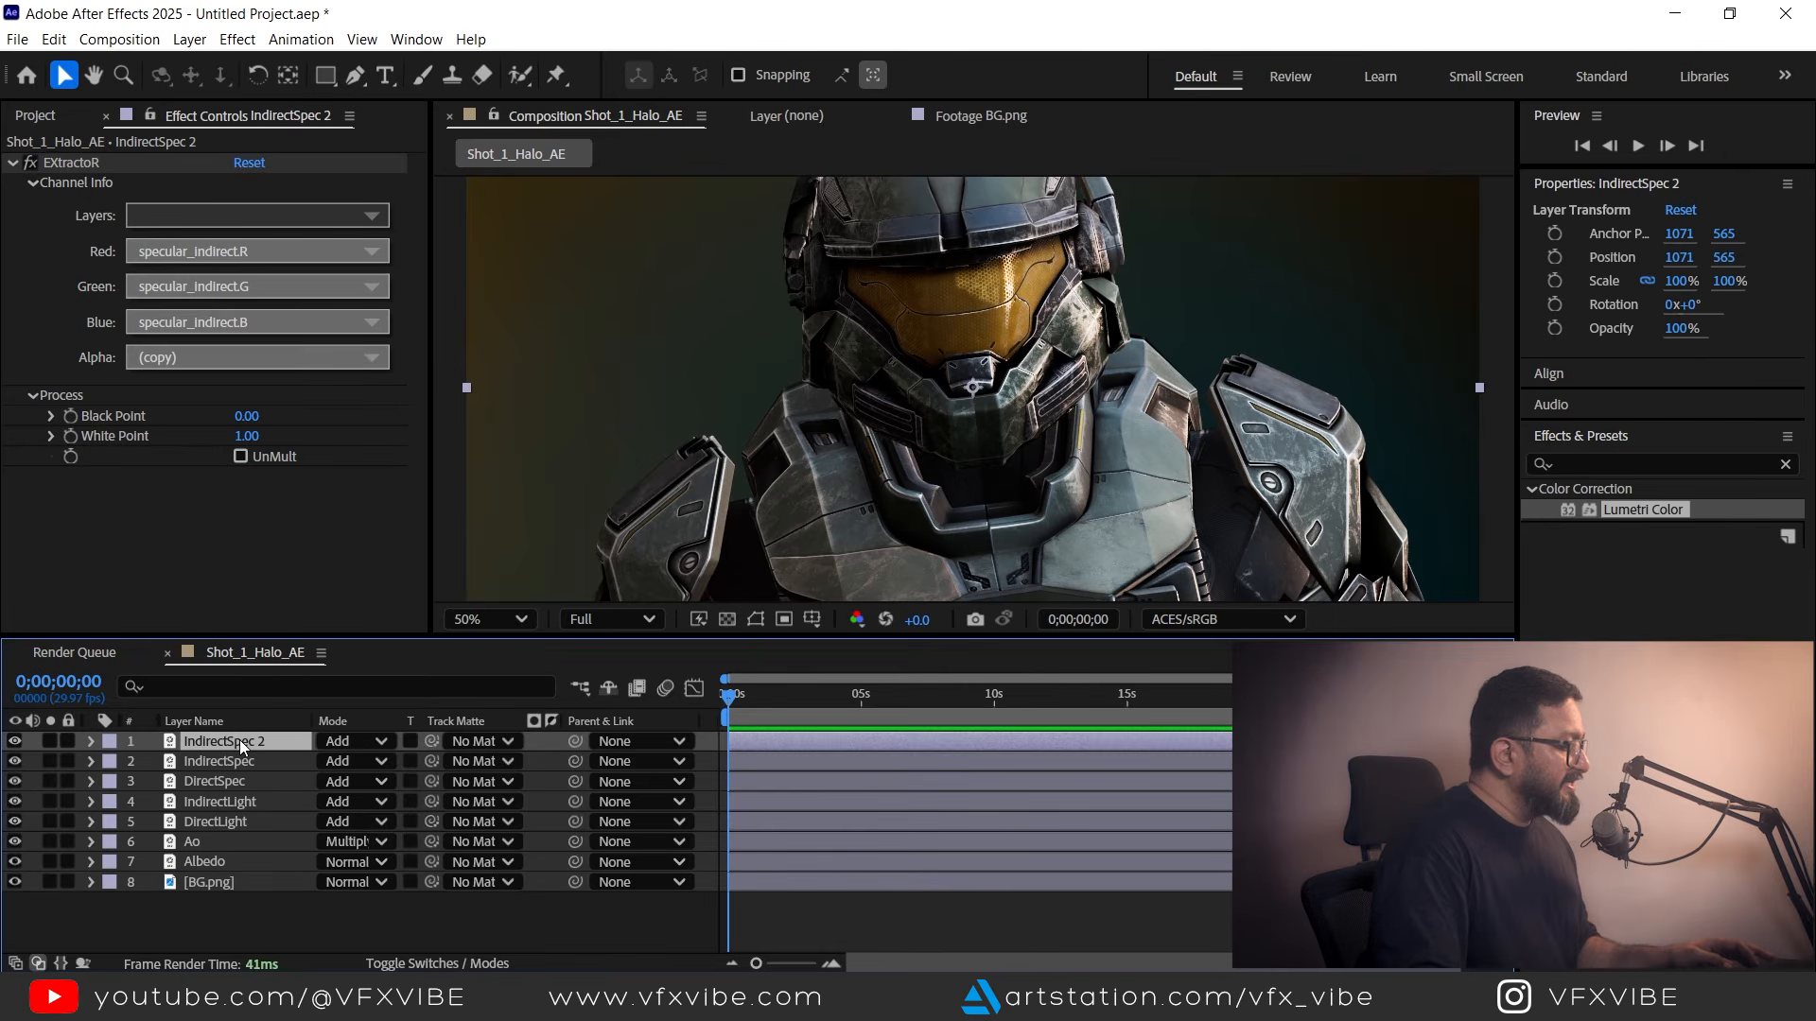
{"action": "key", "text": "Return"}
{"action": "type", "text": "Crypto"}
{"action": "key", "text": "Return"}
{"action": "left_click", "coordinate": [355, 741]}
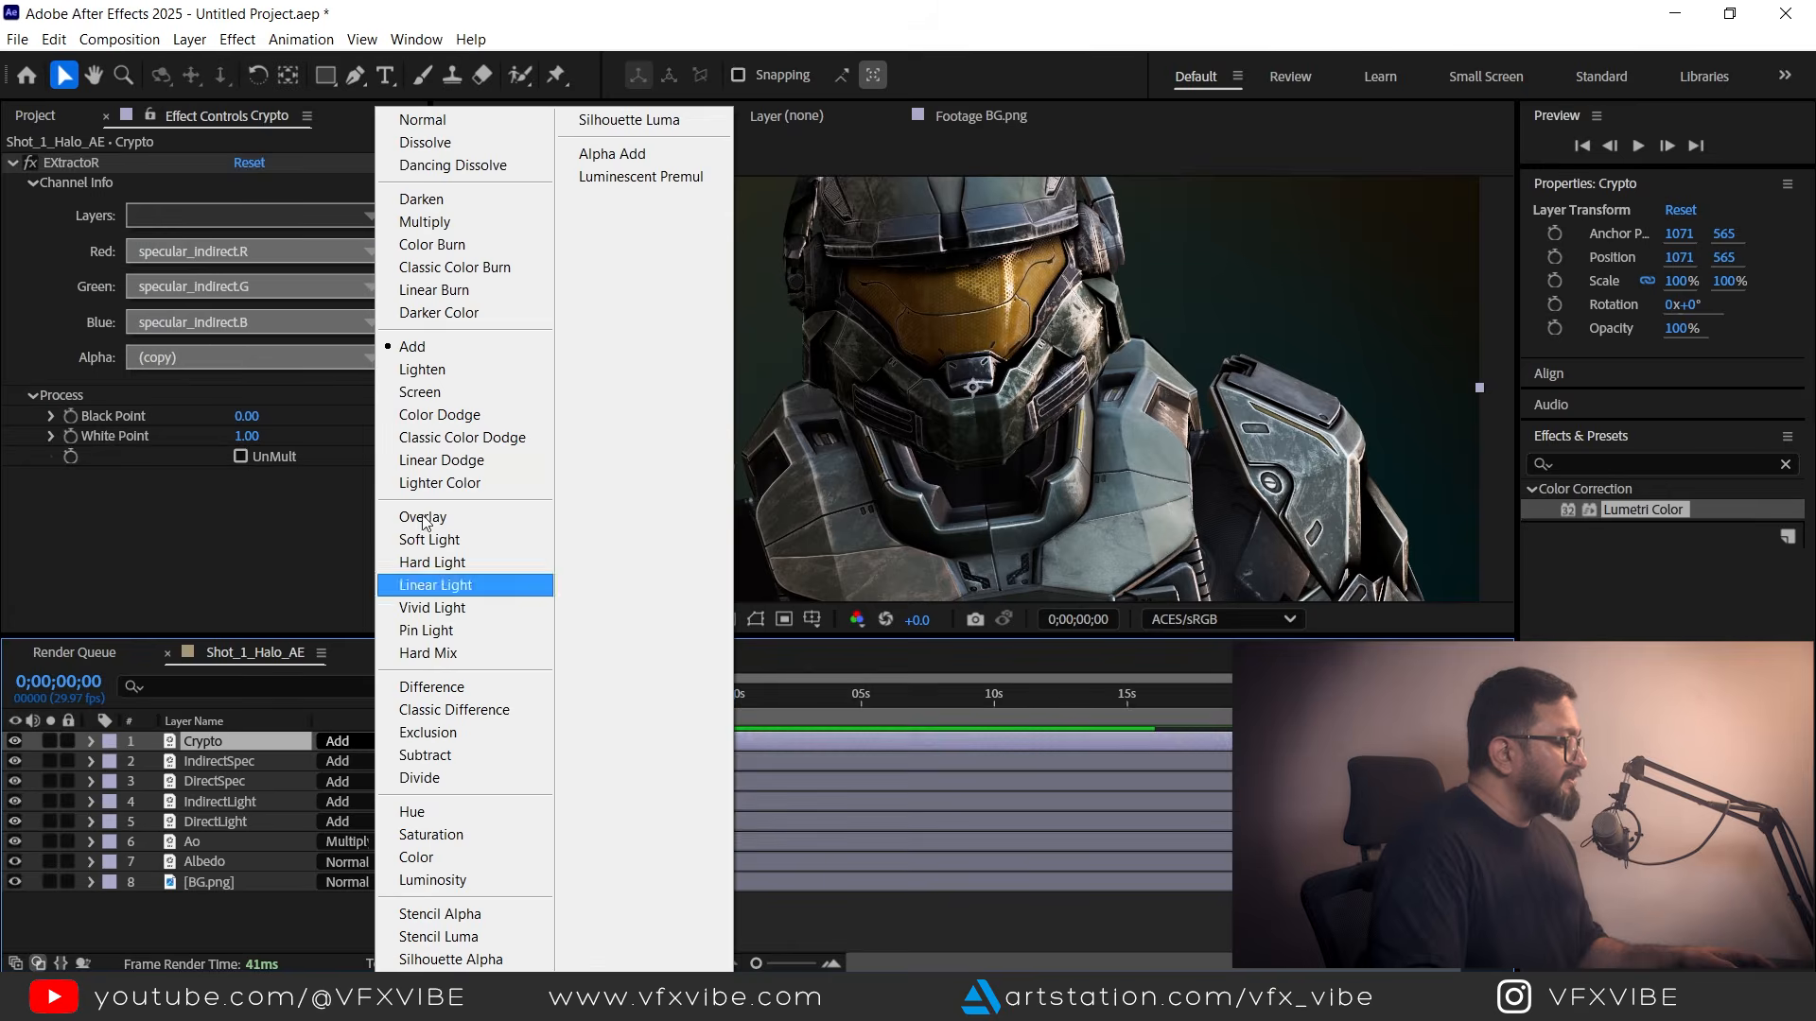
{"action": "left_click", "coordinate": [440, 121]}
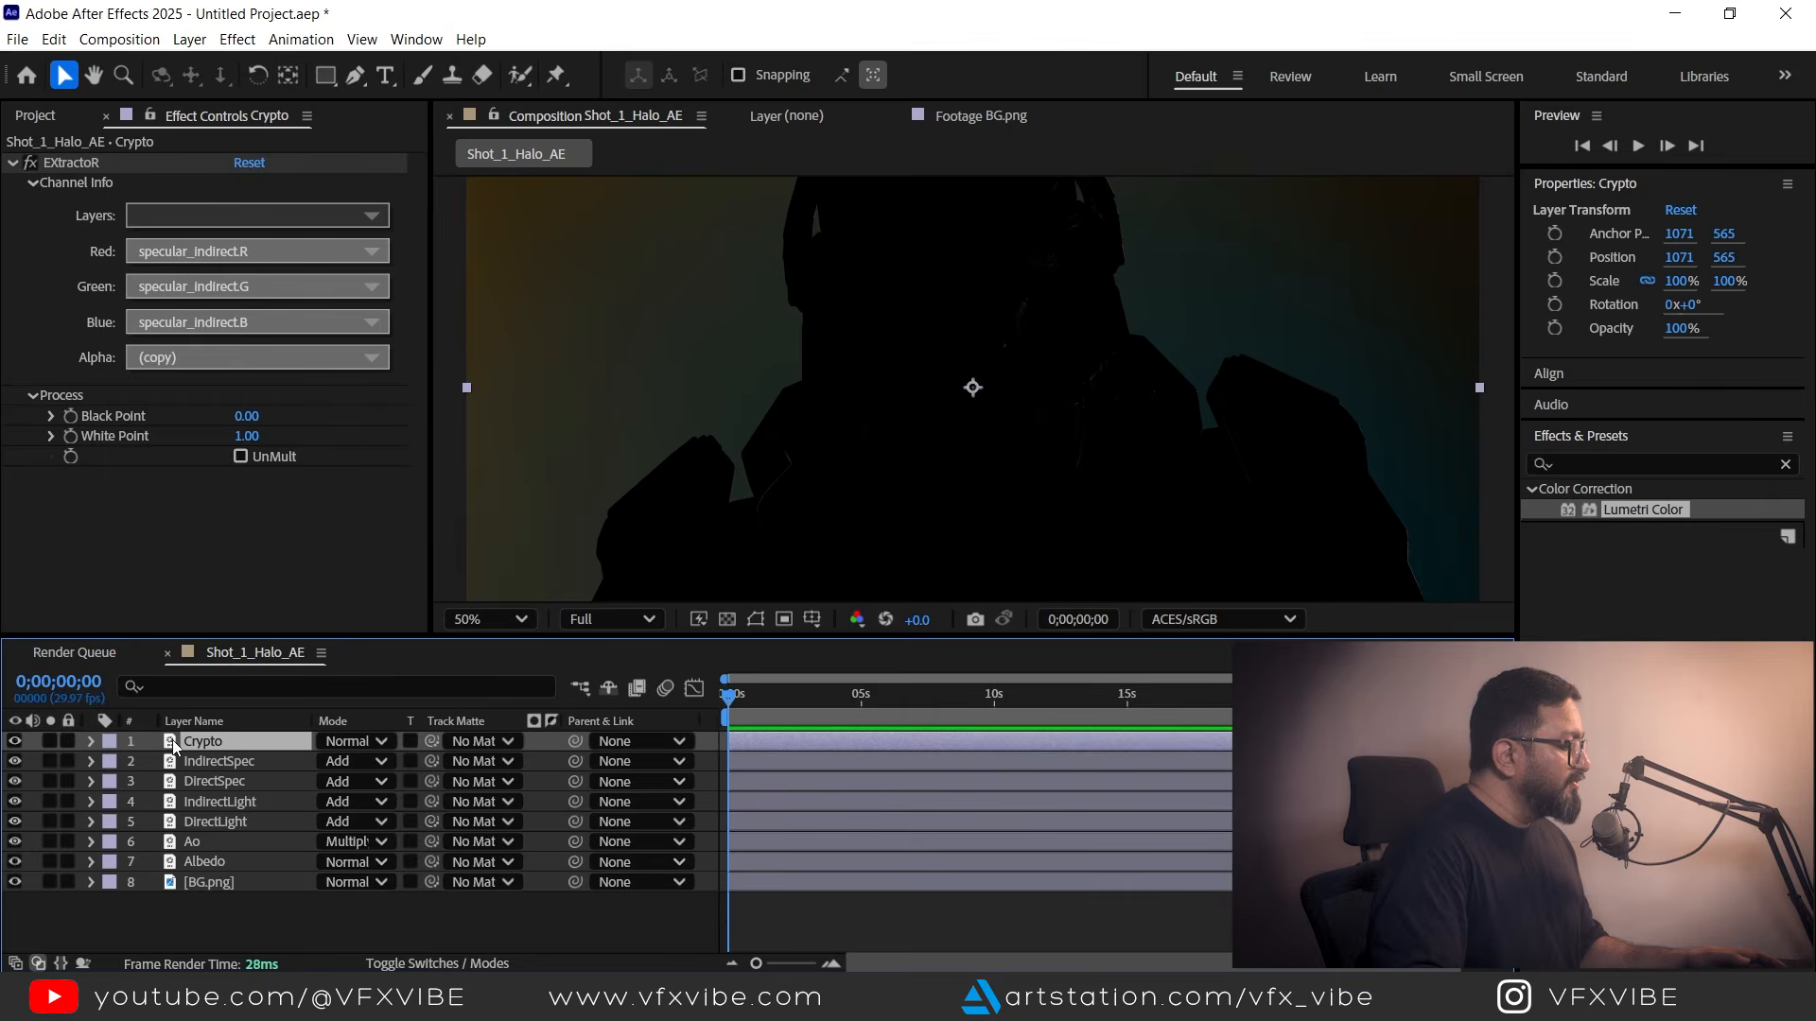
Find the Cryptomatte effect with the search term "cryp" and apply it to the Crypto layer.
{"action": "left_click", "coordinate": [1639, 465]}
{"action": "left_click", "coordinate": [1627, 469]}
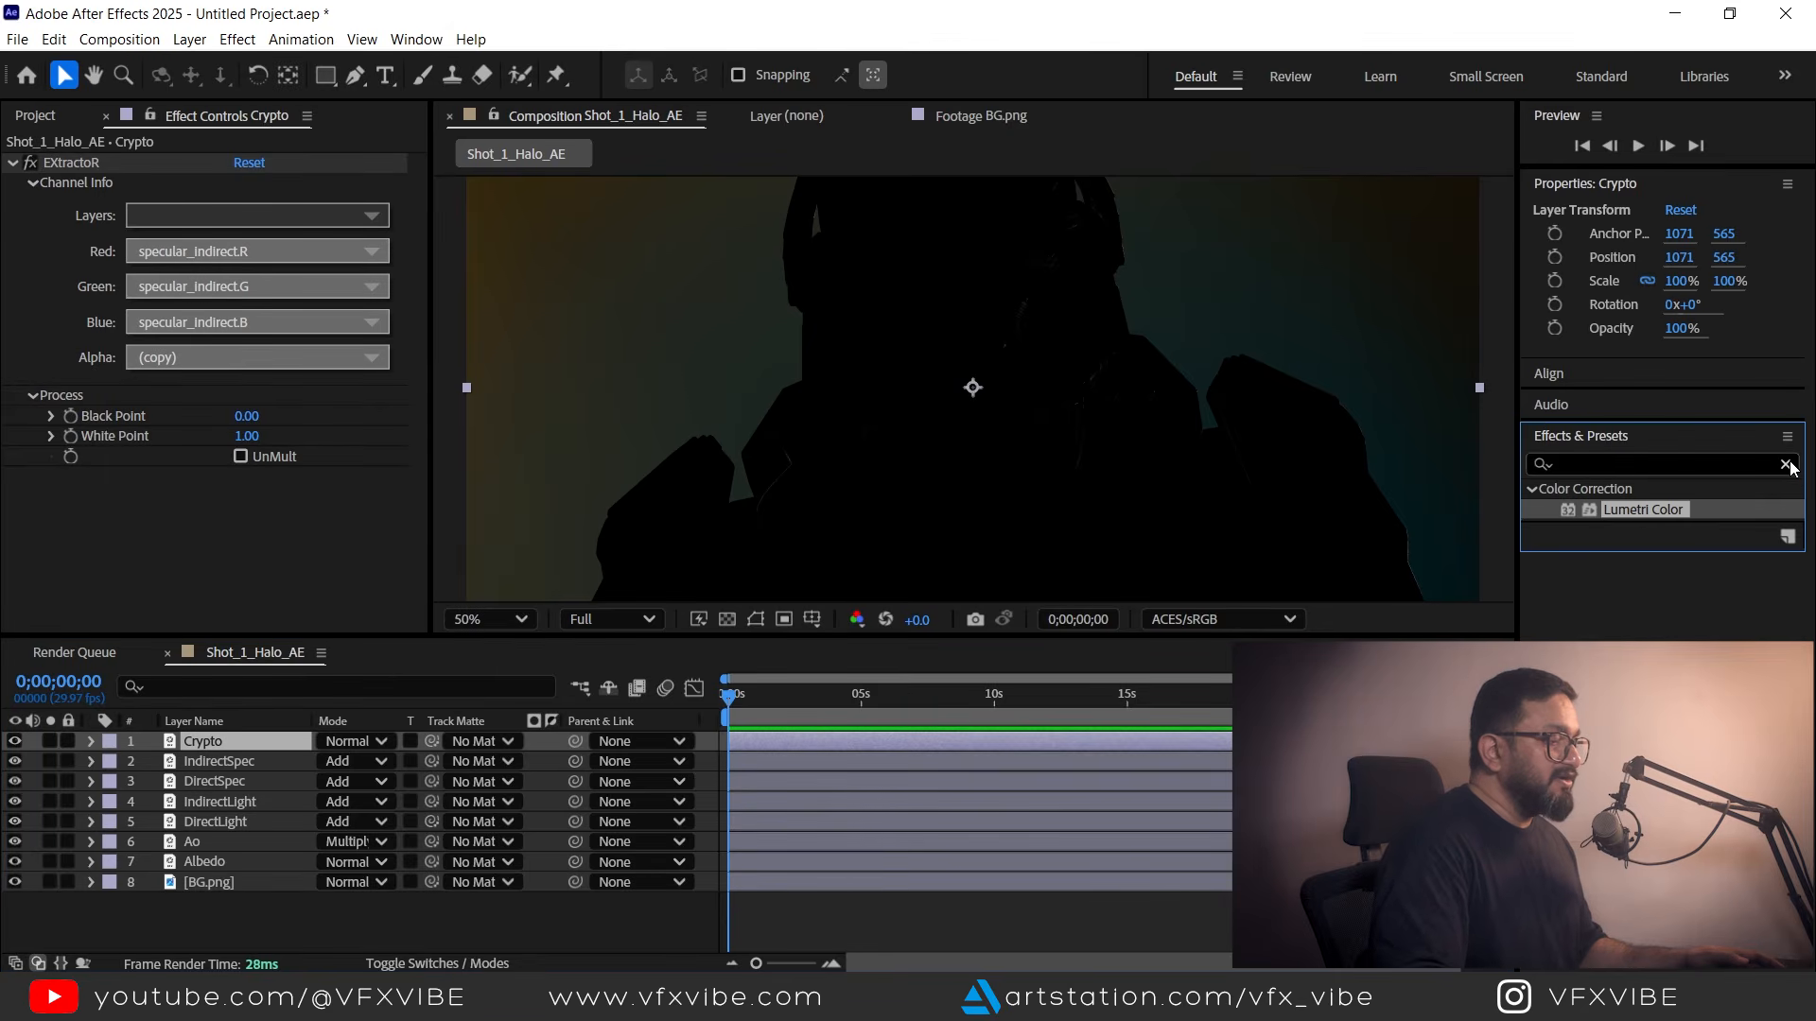
{"action": "type", "text": "cryp"}
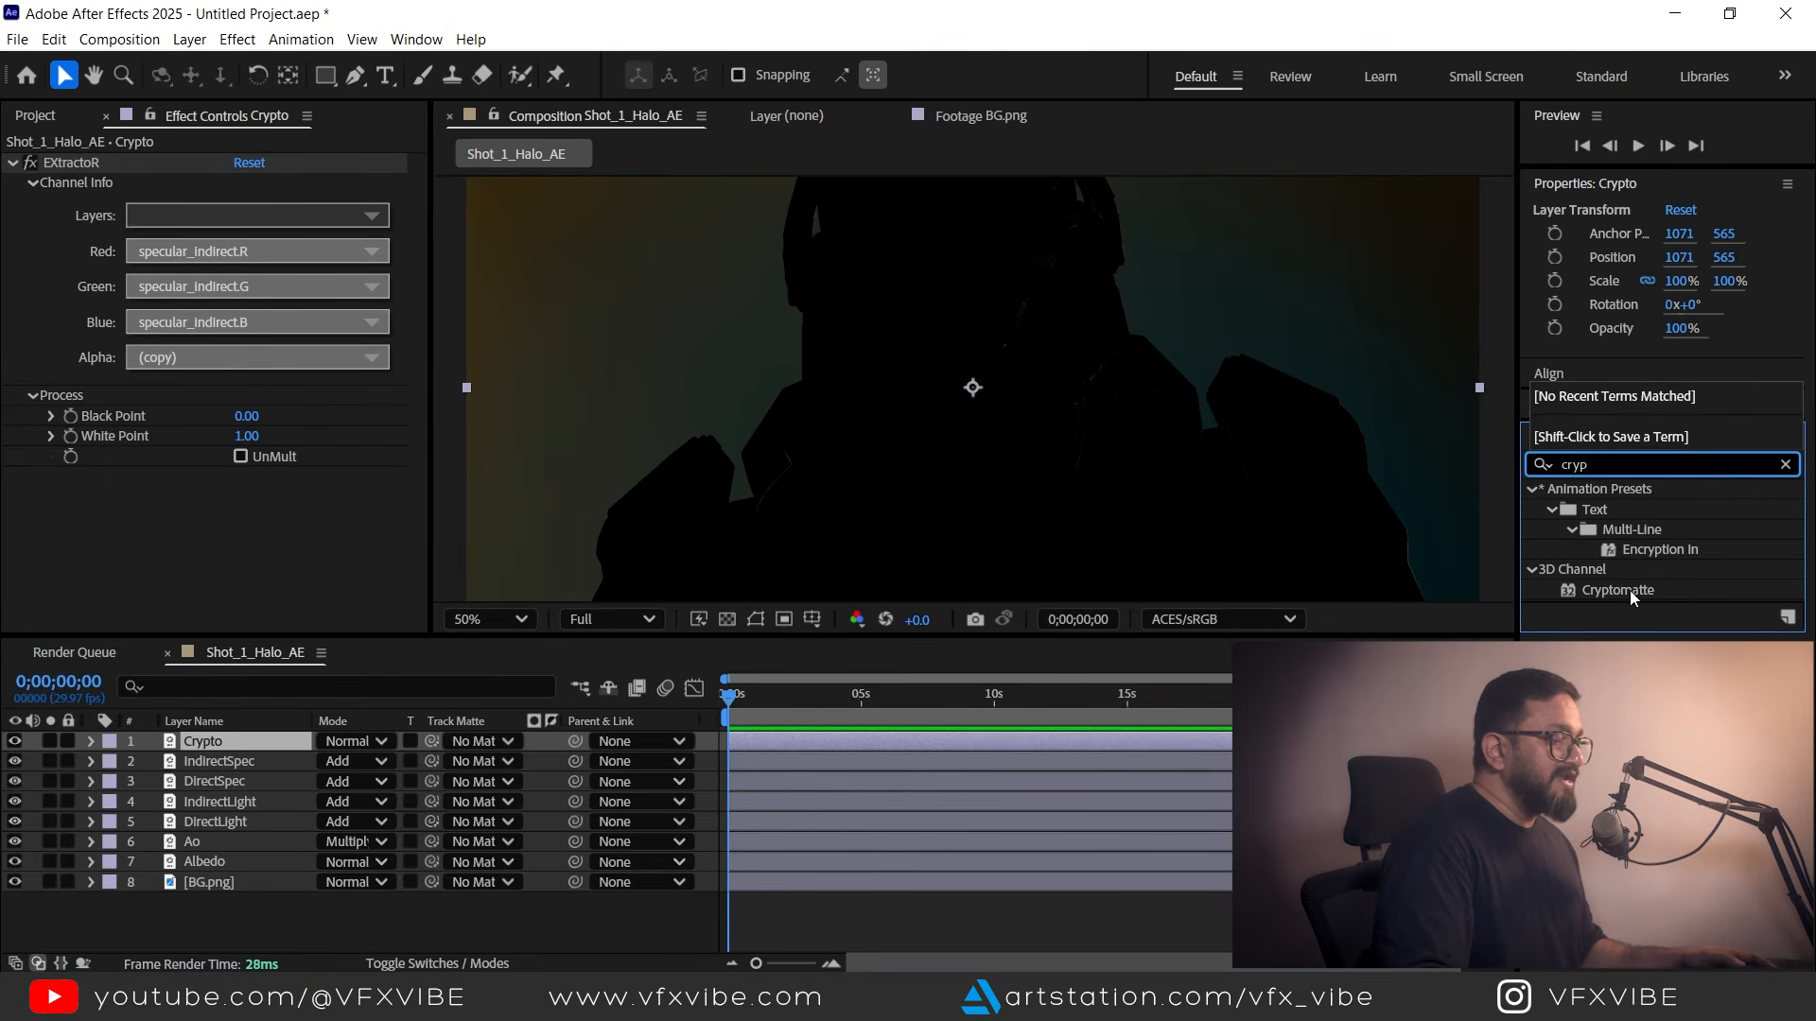
{"action": "left_click_drag", "start_coordinate": [1630, 591], "coordinate": [224, 747]}
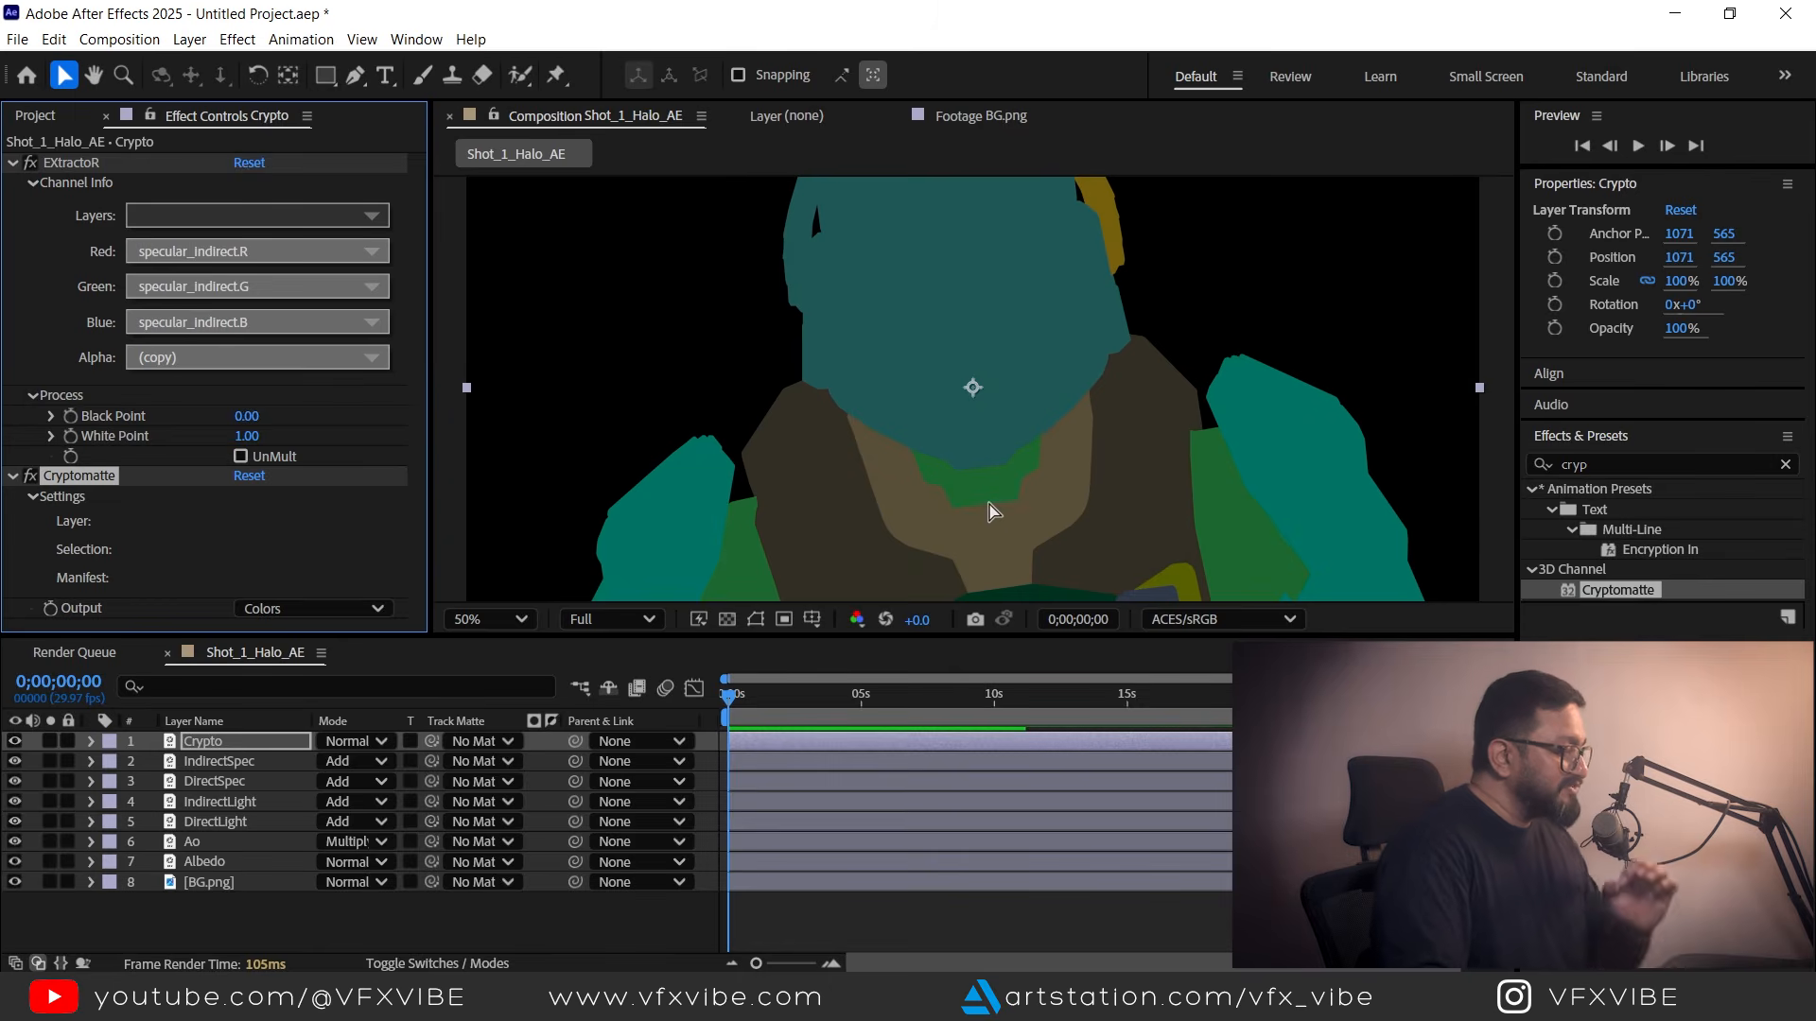
Set the Cryptomatte effect's source layer to crypto_material to view the mattes by material.
{"action": "key", "text": "comma"}
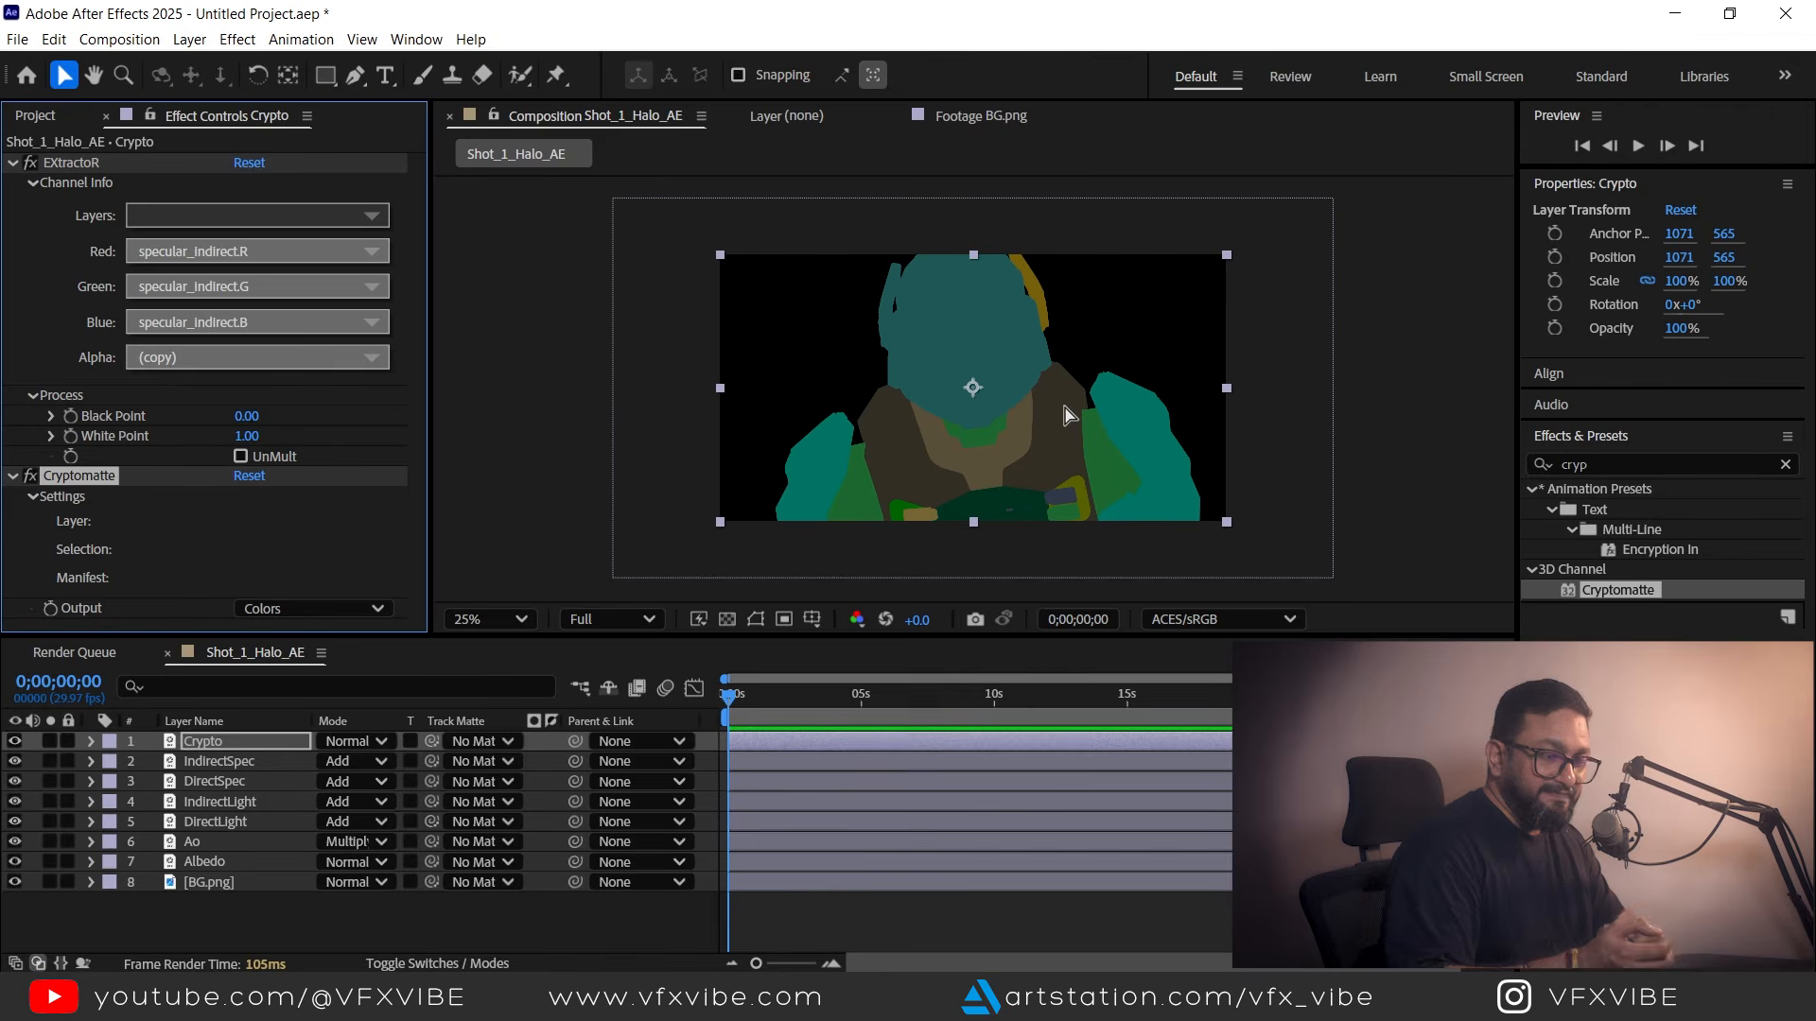
{"action": "left_click", "coordinate": [242, 524]}
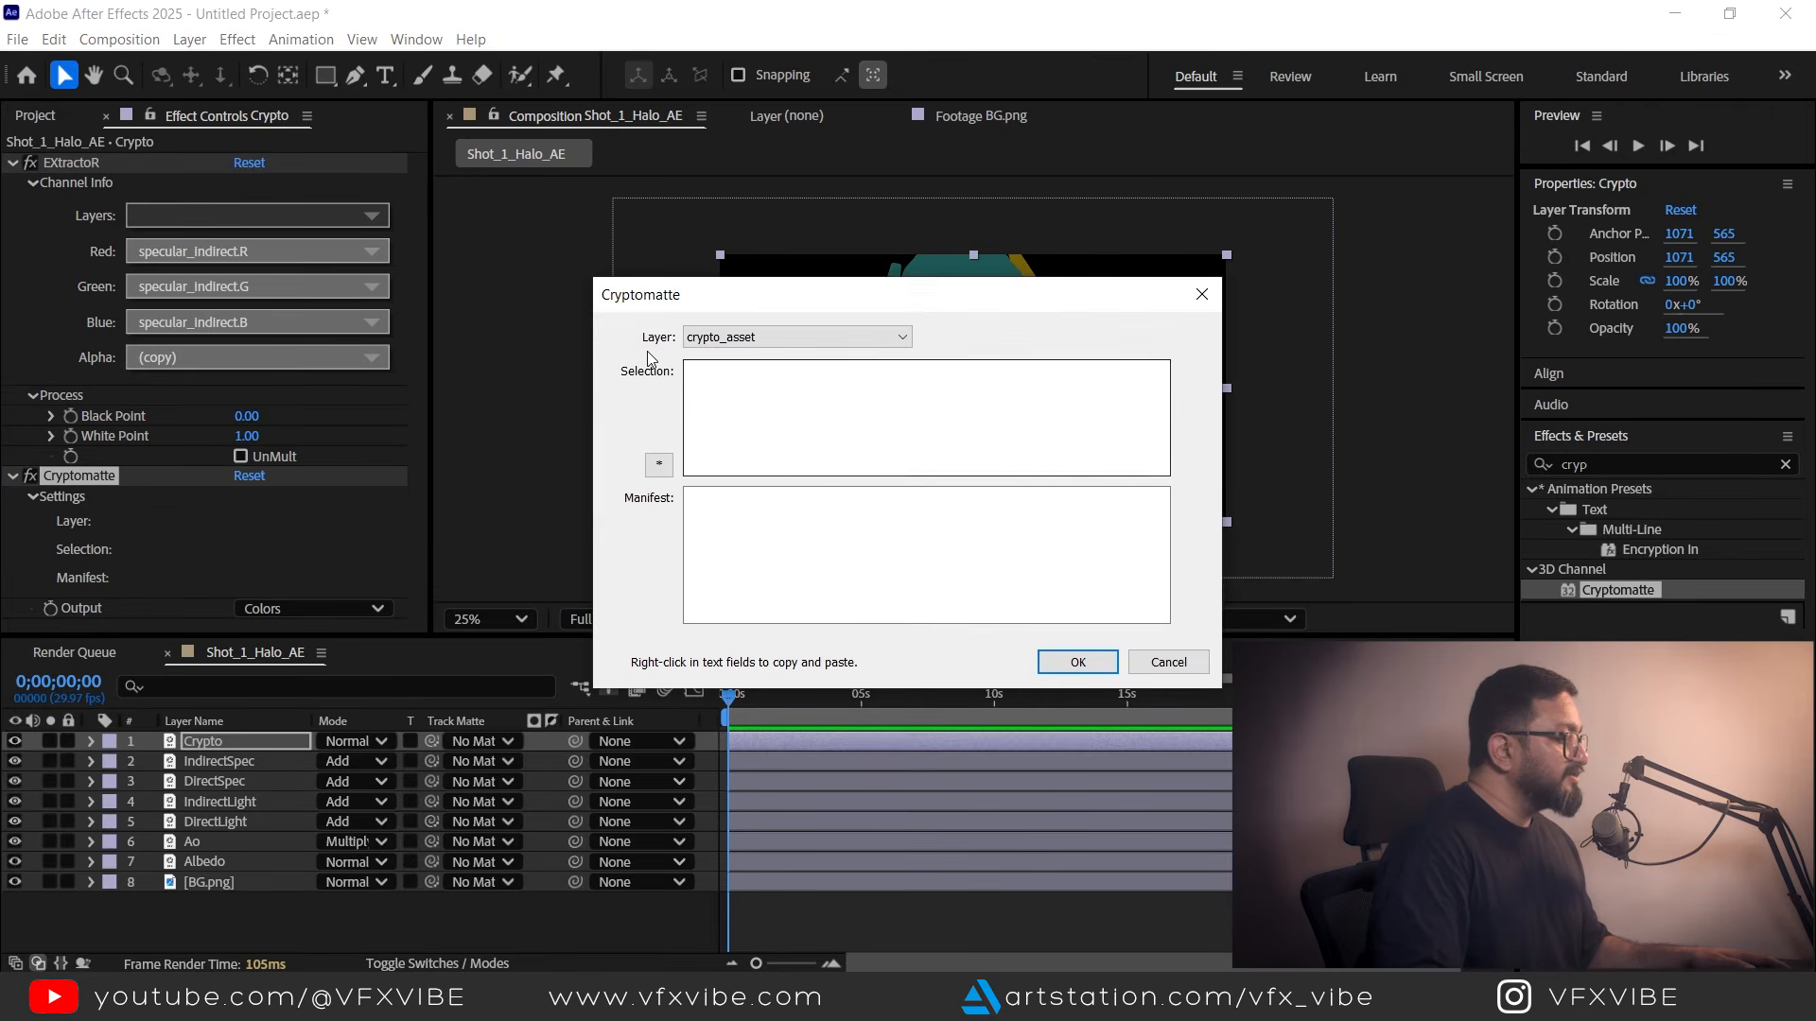
{"action": "left_click_drag", "start_coordinate": [787, 309], "coordinate": [564, 446]}
{"action": "left_click", "coordinate": [561, 477]}
{"action": "left_click", "coordinate": [567, 511]}
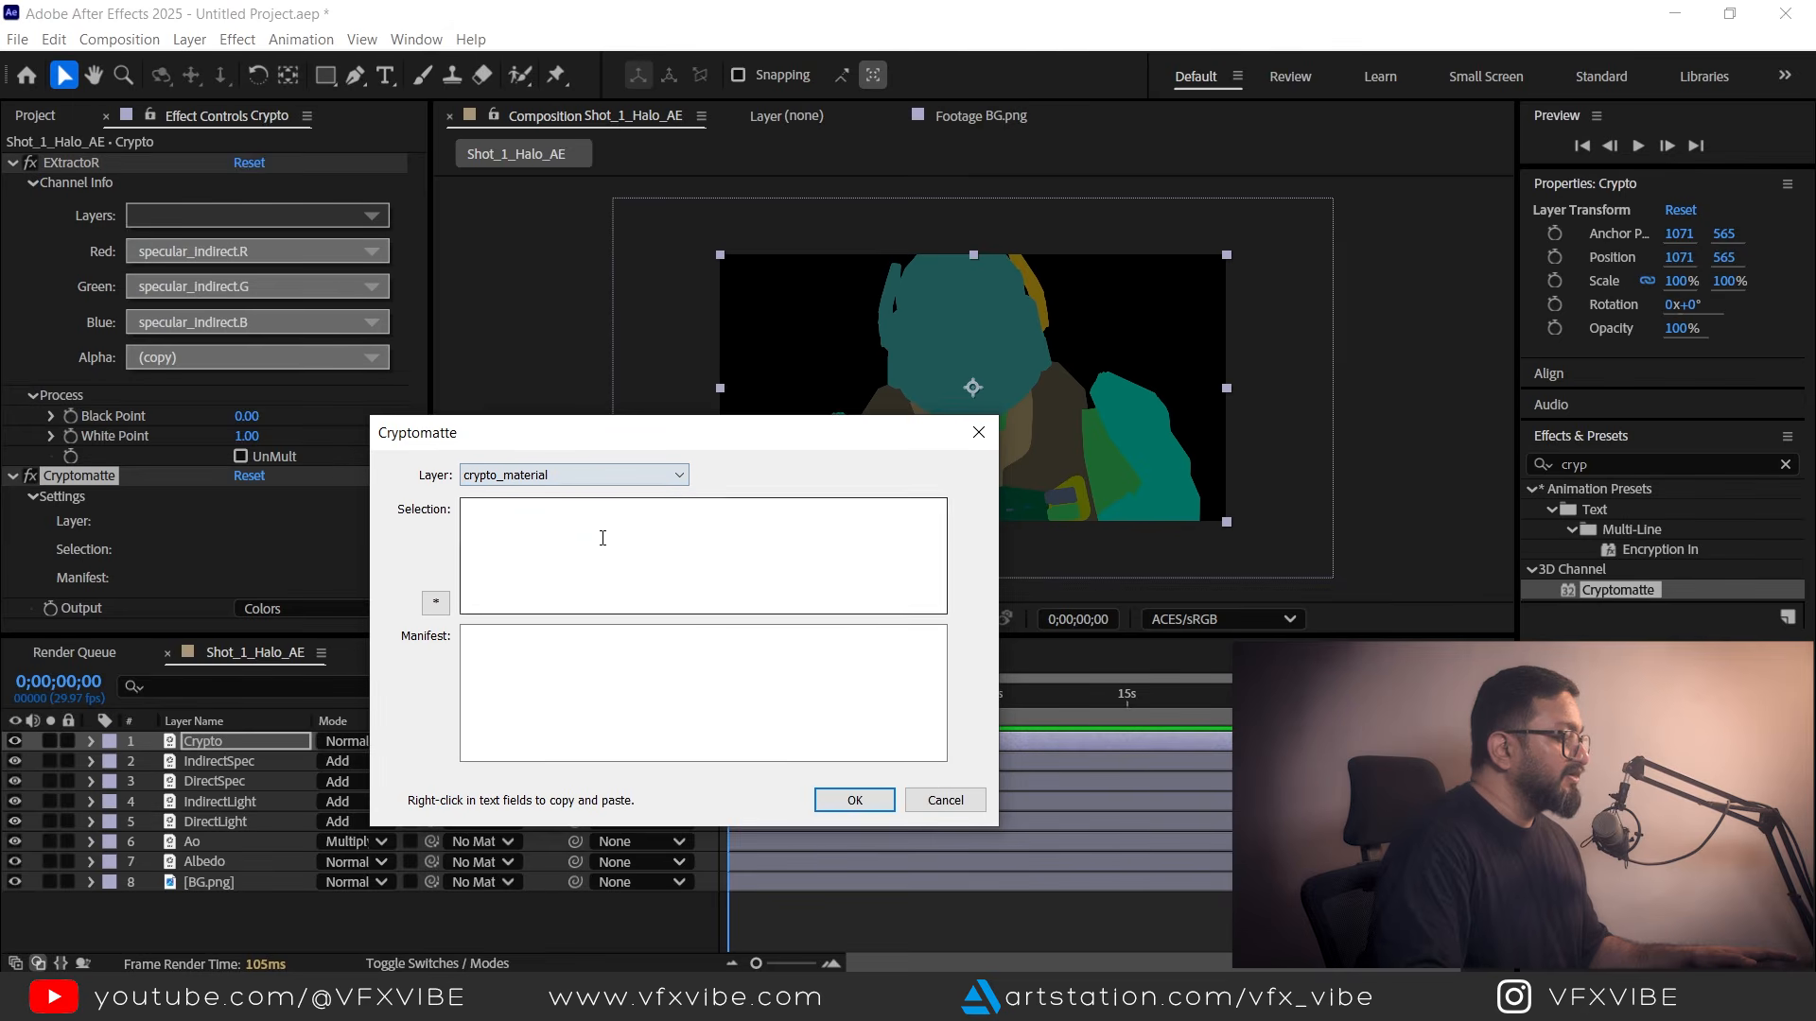
{"action": "left_click", "coordinate": [854, 799]}
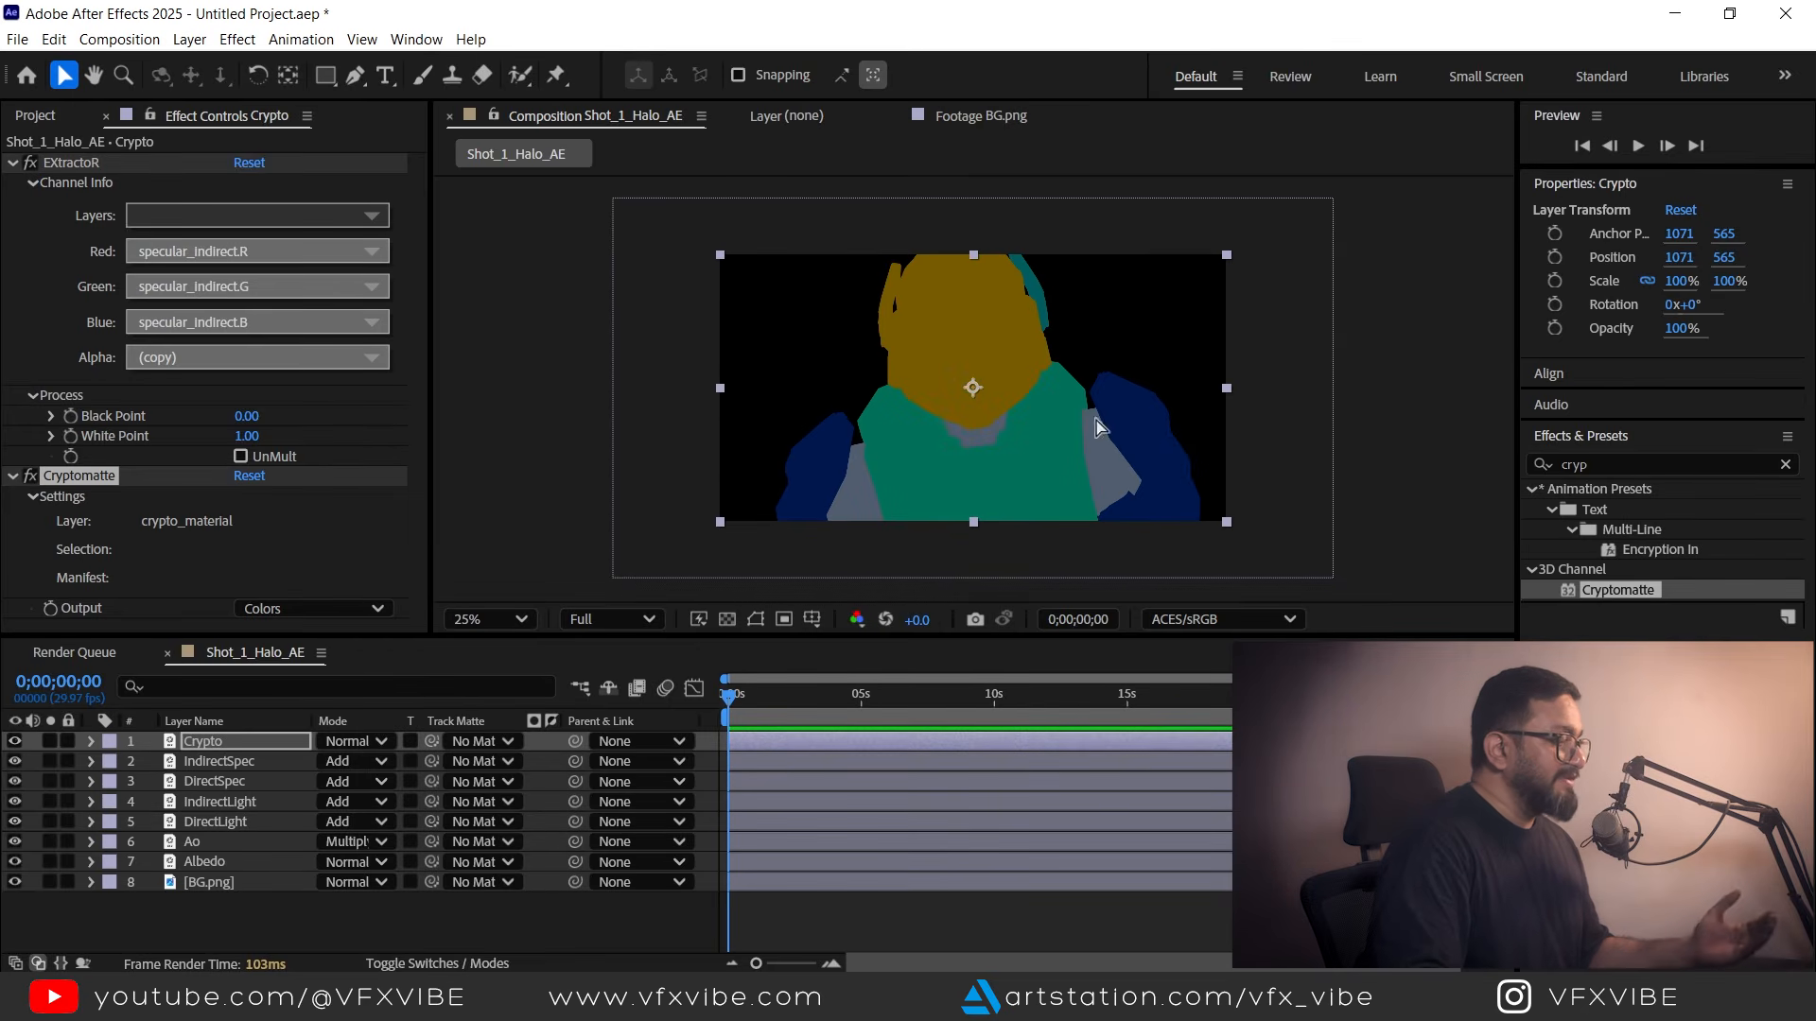
Switch the Cryptomatte effect's source layer to crypto_object.
{"action": "left_click", "coordinate": [273, 518]}
{"action": "left_click", "coordinate": [804, 337]}
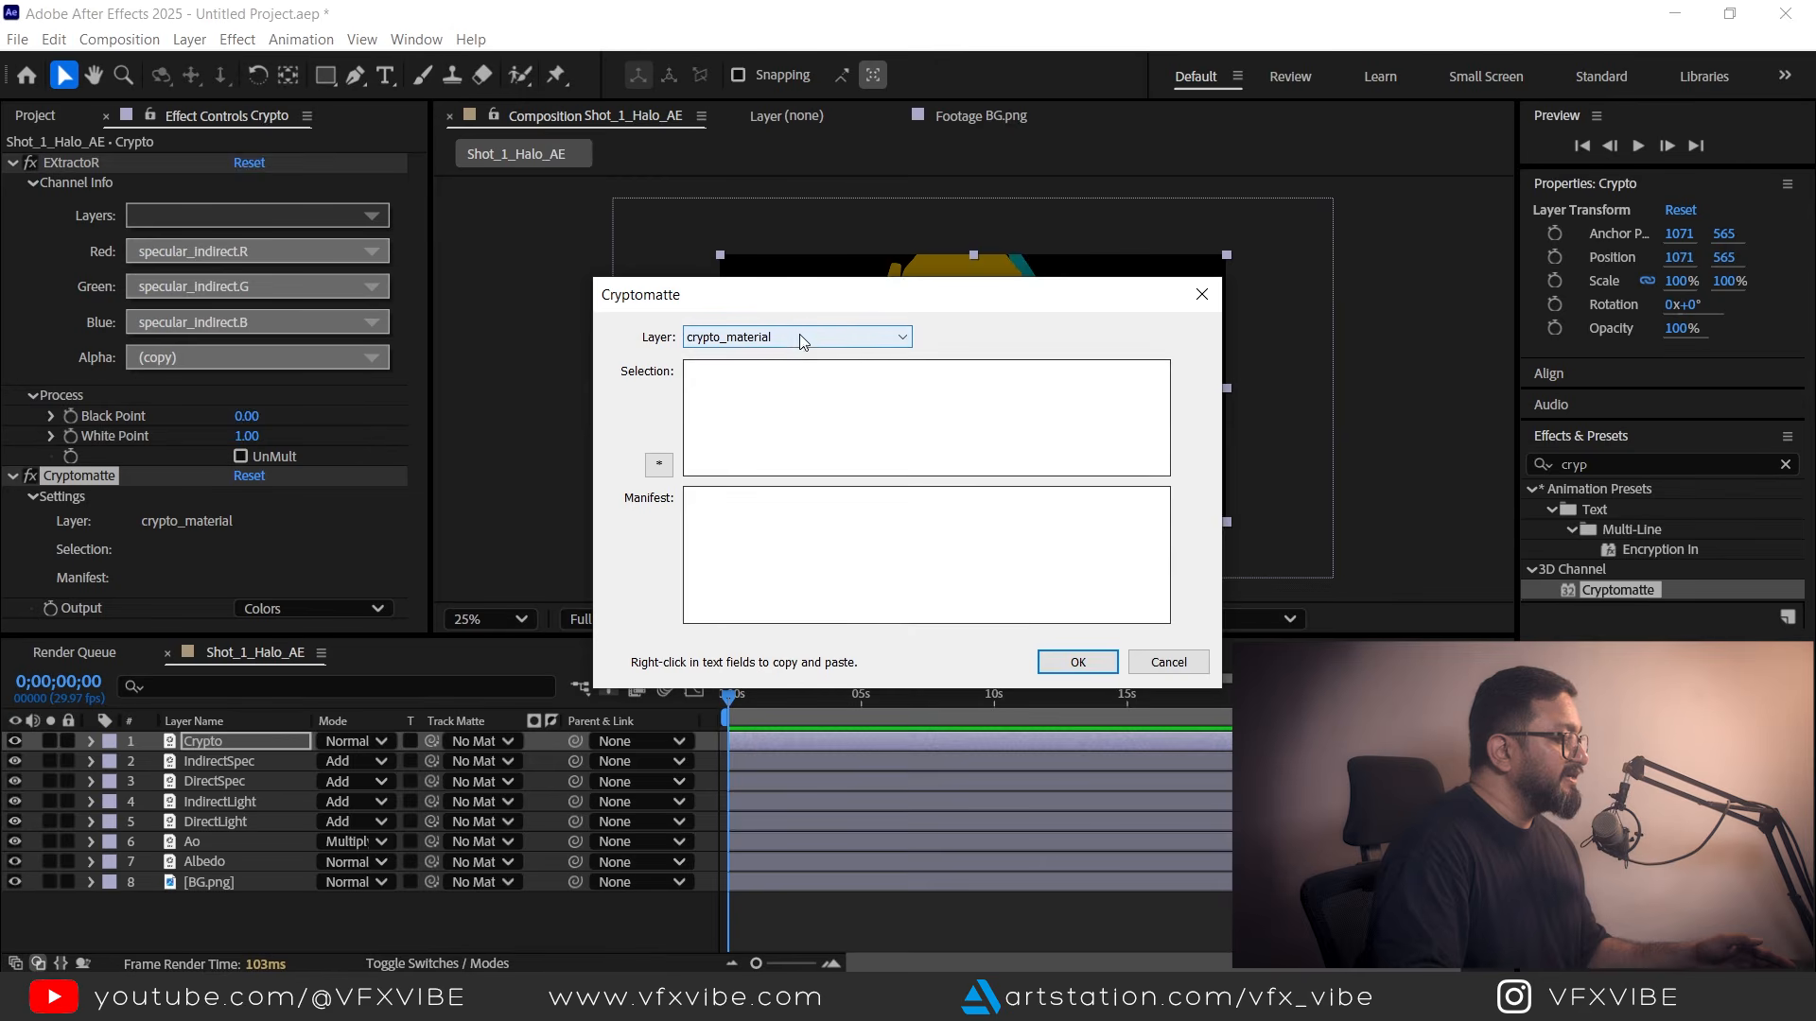
{"action": "left_click", "coordinate": [759, 389]}
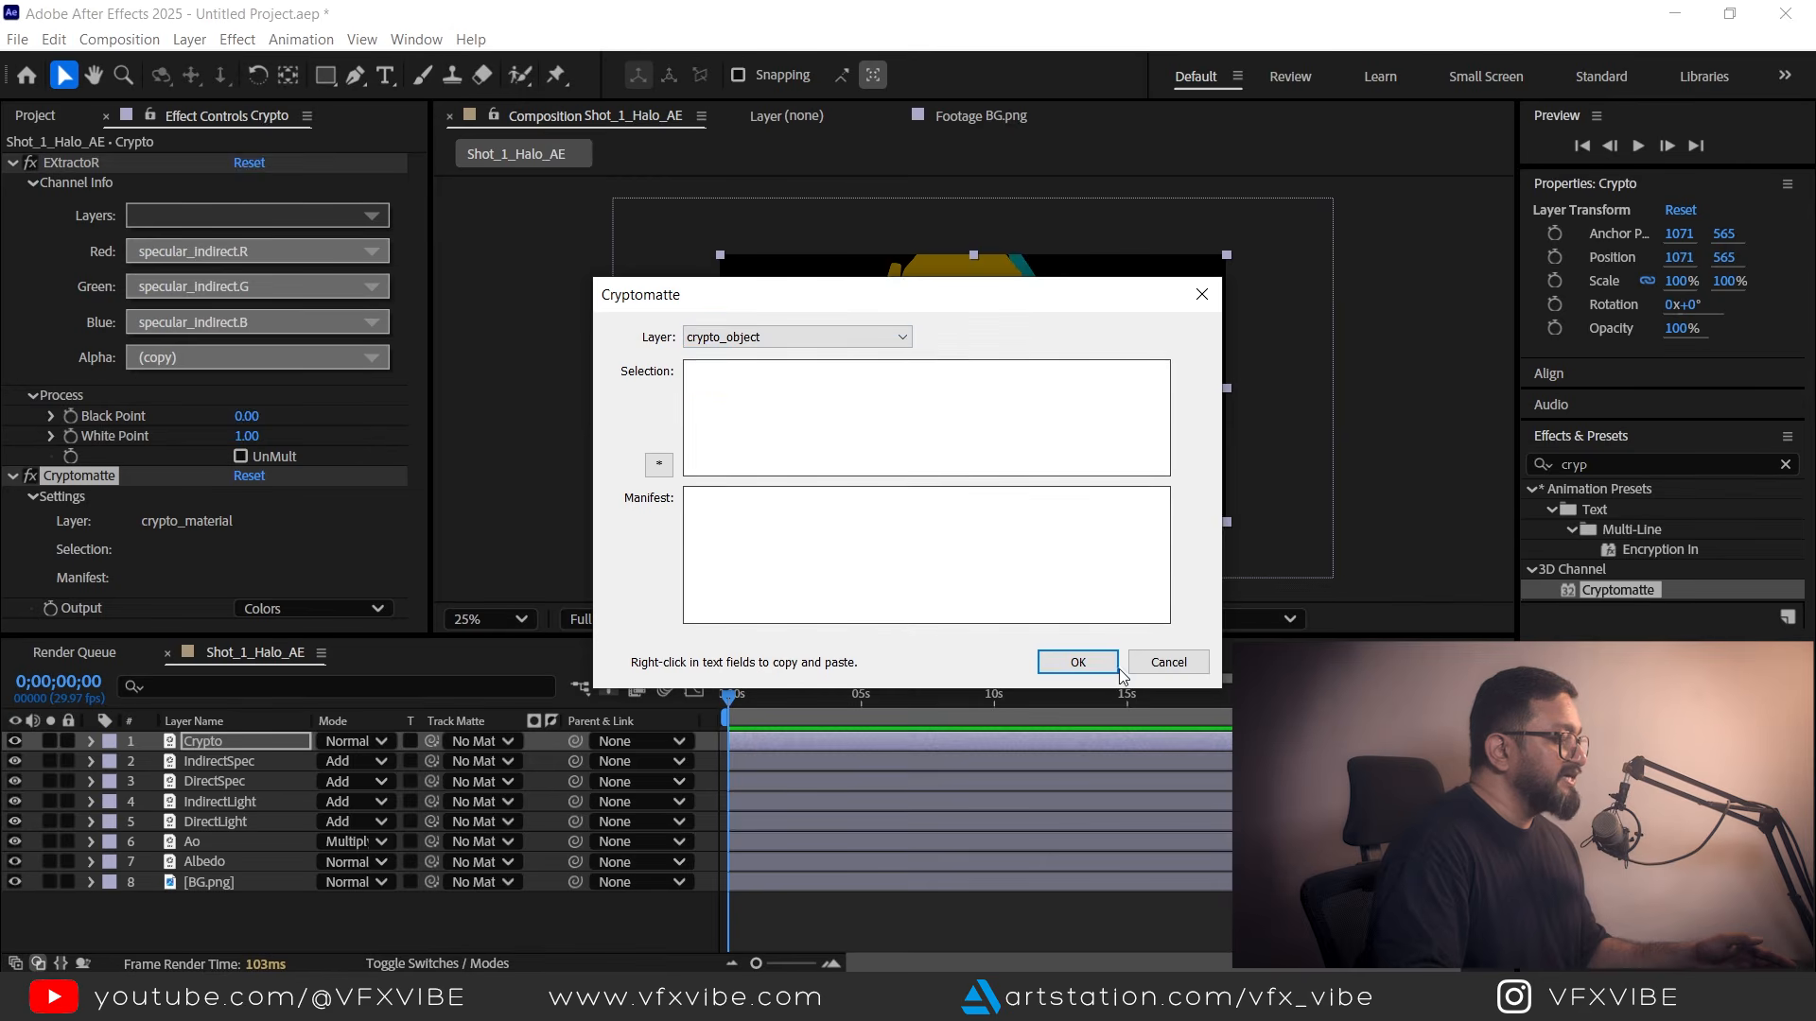
{"action": "left_click", "coordinate": [1077, 662]}
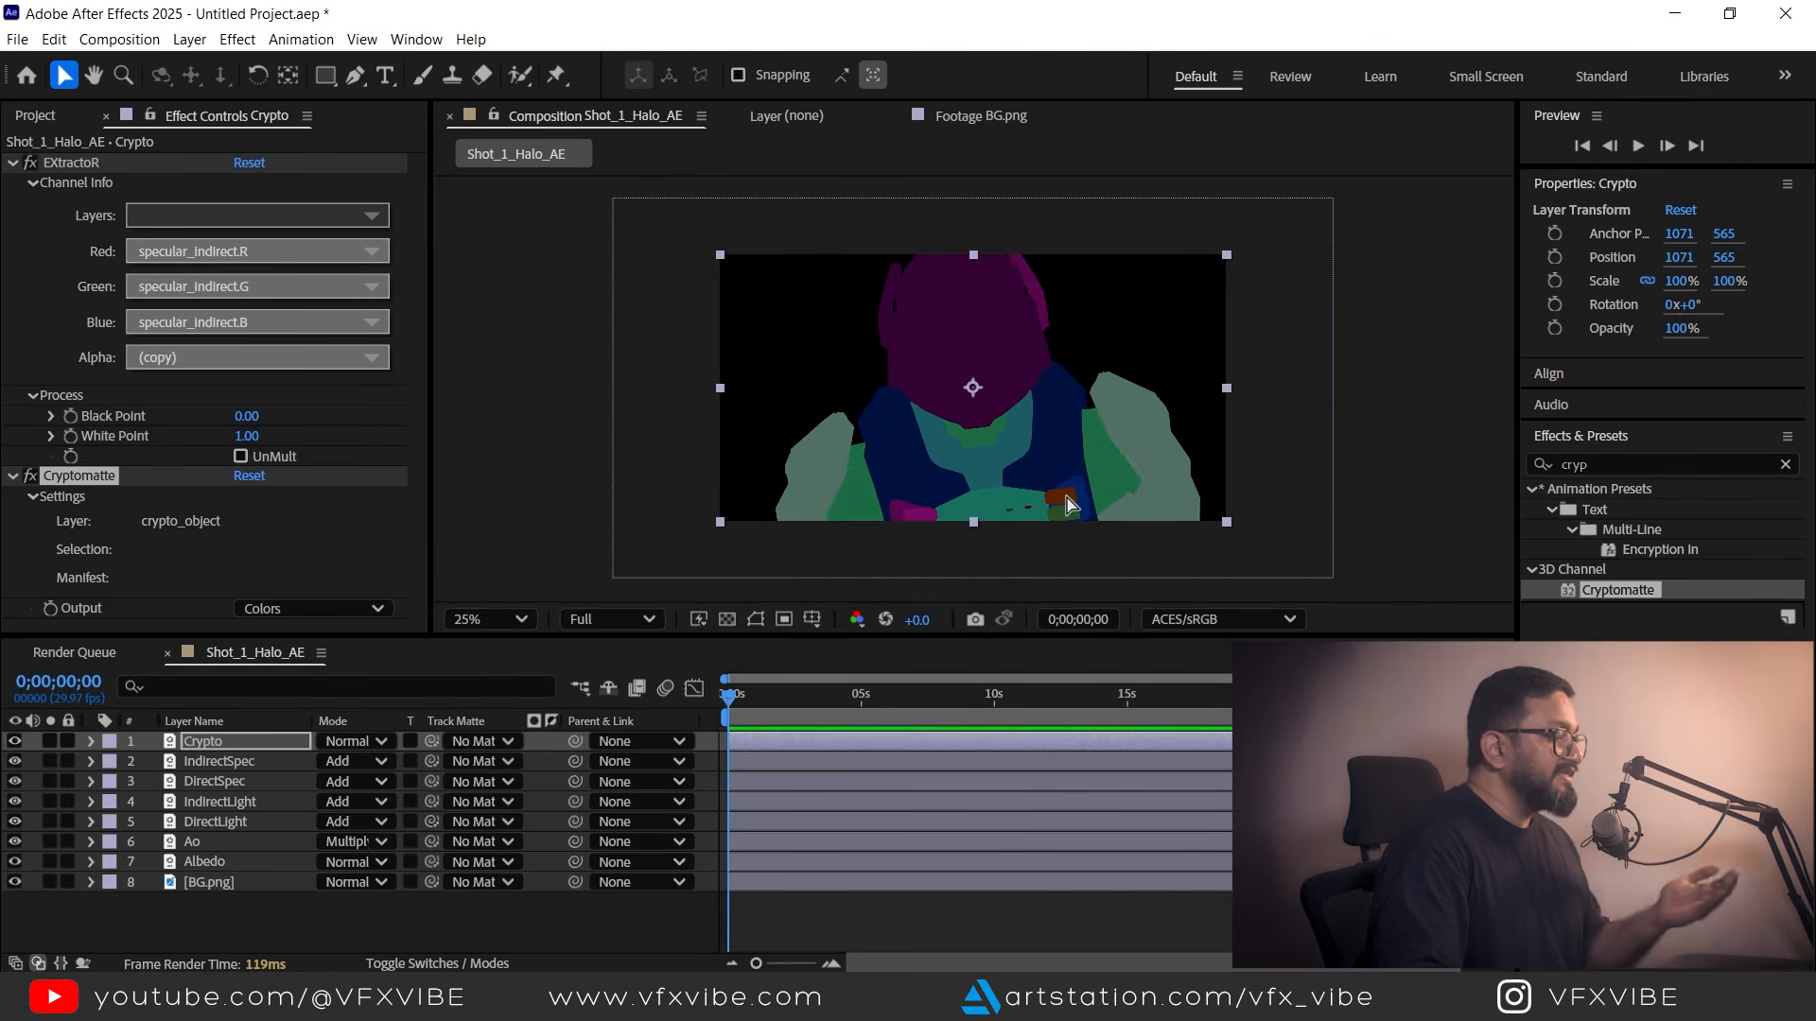
Switch the Cryptomatte effect's source layer to crypto_asset.
{"action": "left_click", "coordinate": [217, 552]}
{"action": "left_click", "coordinate": [832, 337]}
{"action": "left_click", "coordinate": [781, 363]}
{"action": "left_click", "coordinate": [1058, 666]}
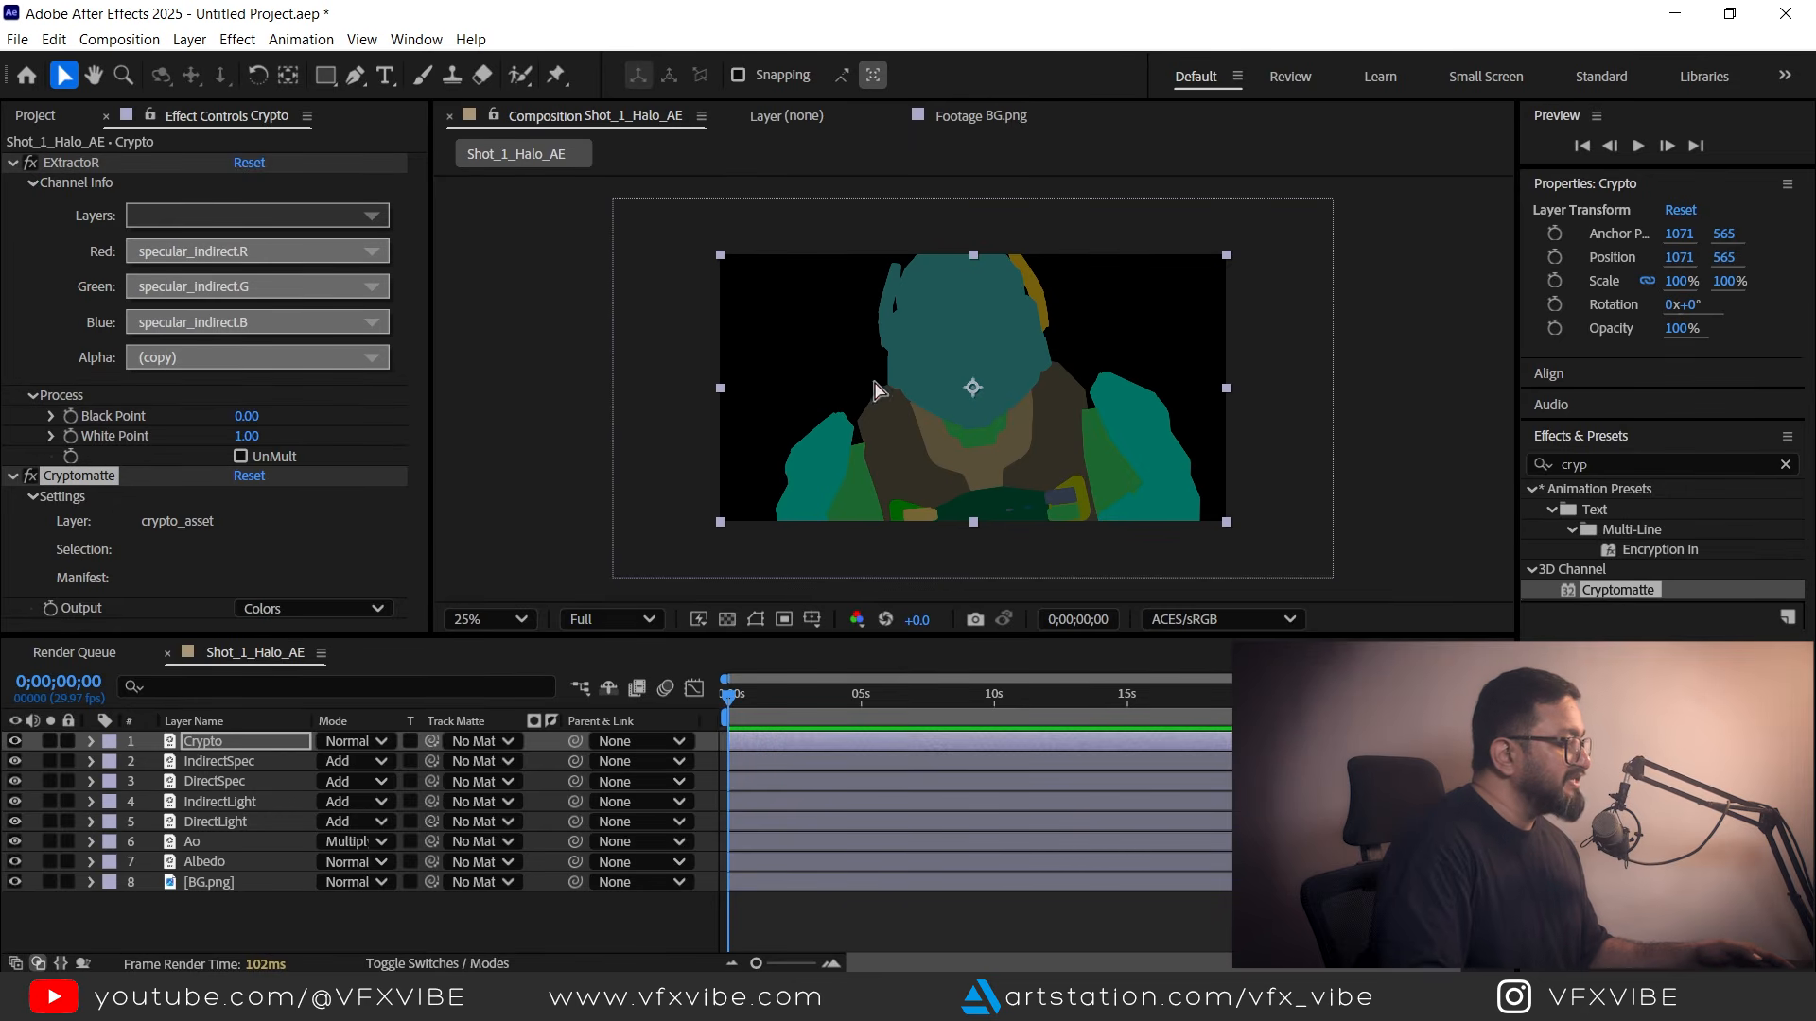
Select the chest and shoulder armor mattes with the Crypto layer's Cryptomatte effect and set its output to Matte Only.
{"action": "left_click", "coordinate": [85, 477]}
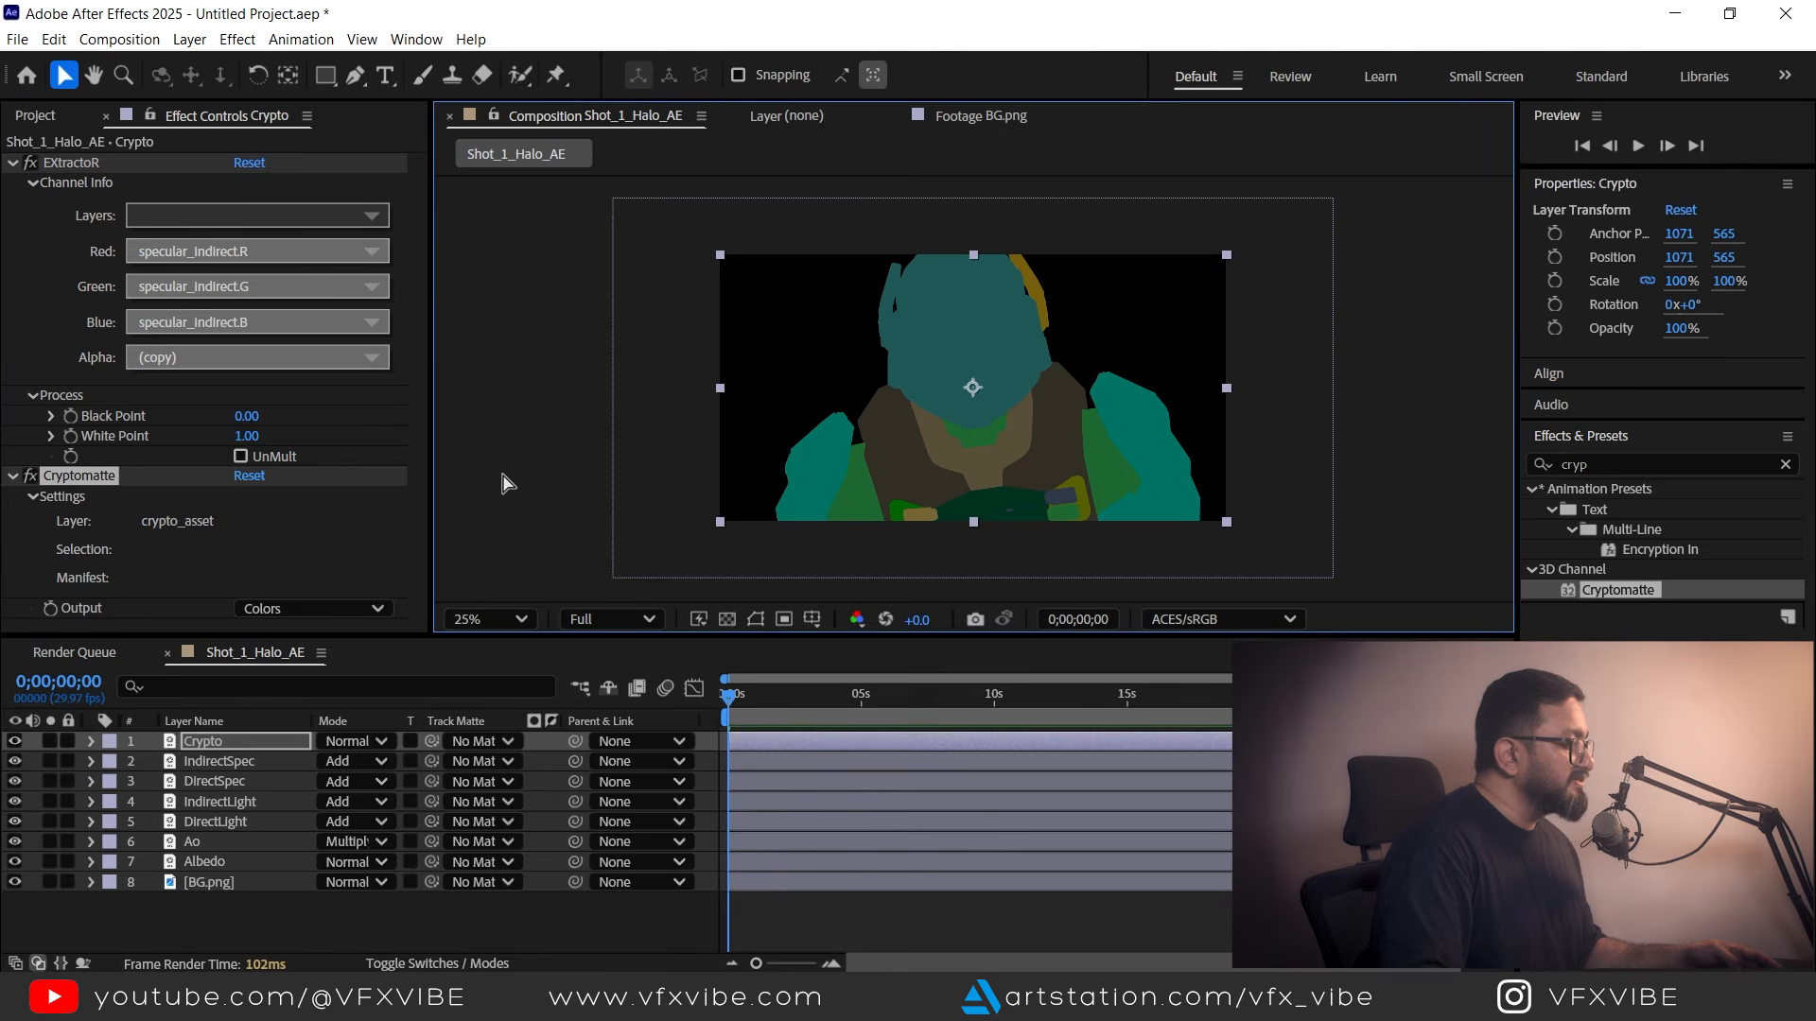
{"action": "left_click", "coordinate": [219, 762]}
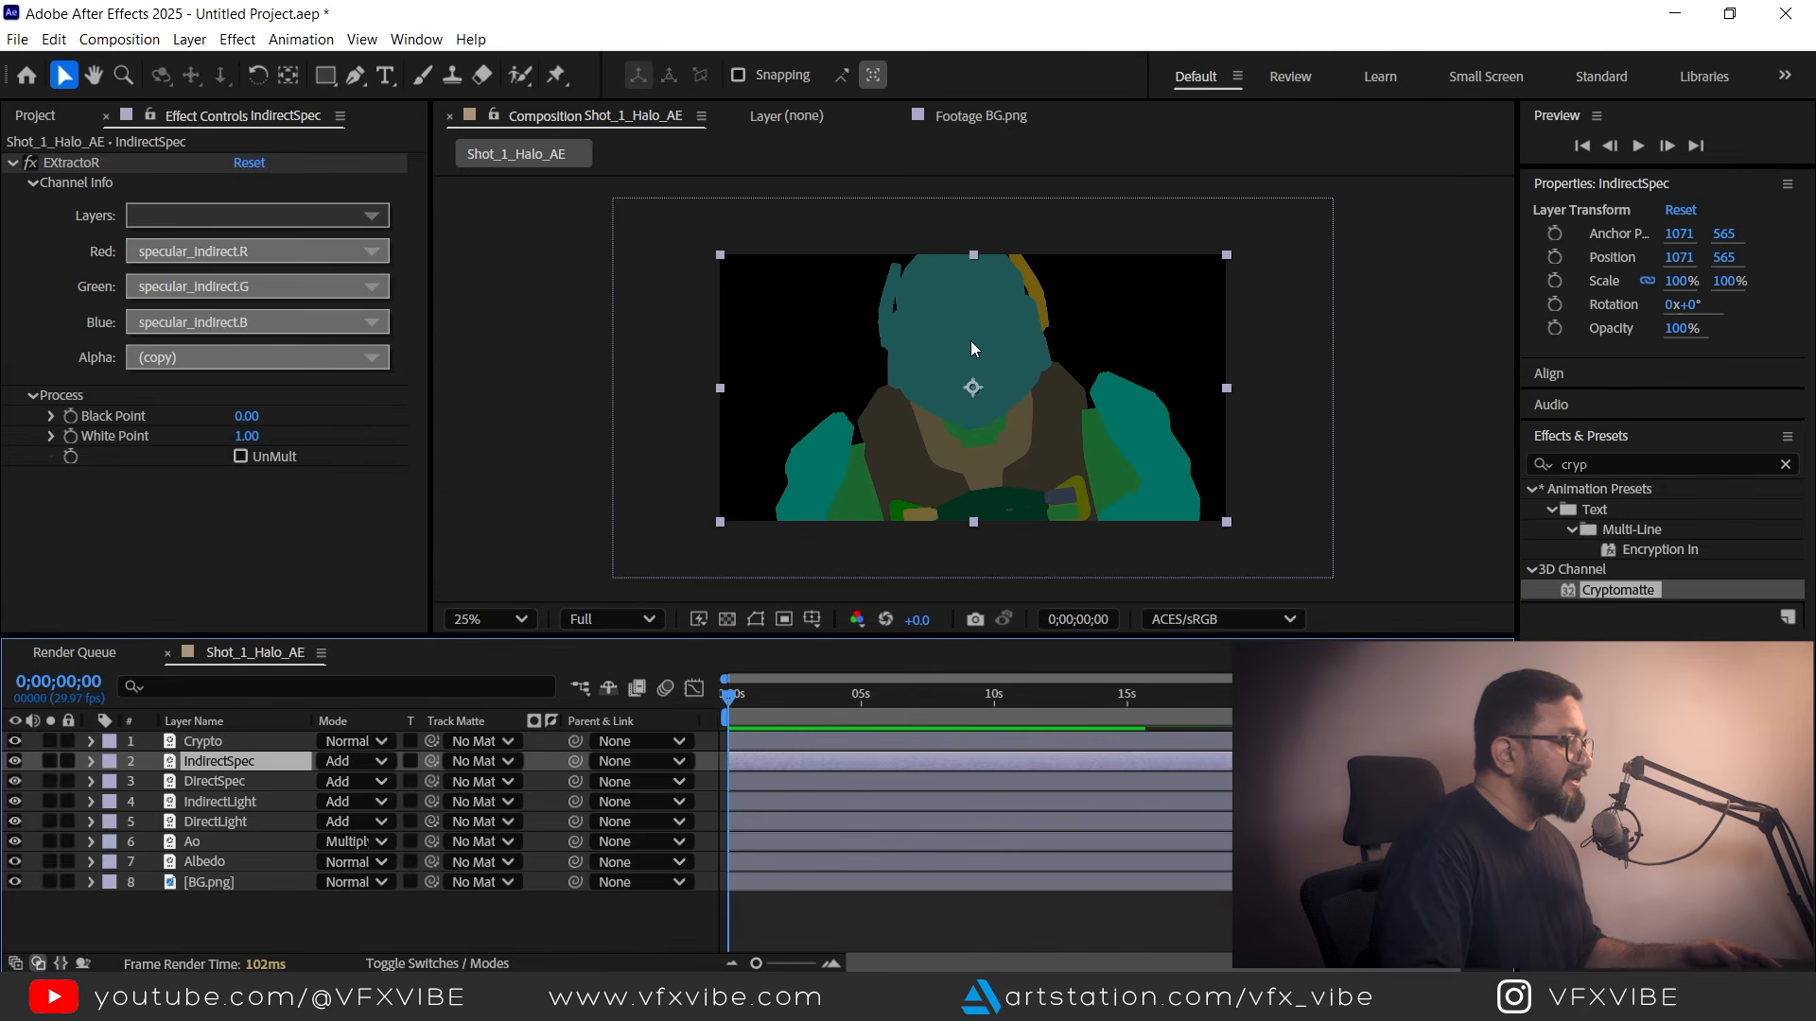
{"action": "left_click", "coordinate": [208, 741]}
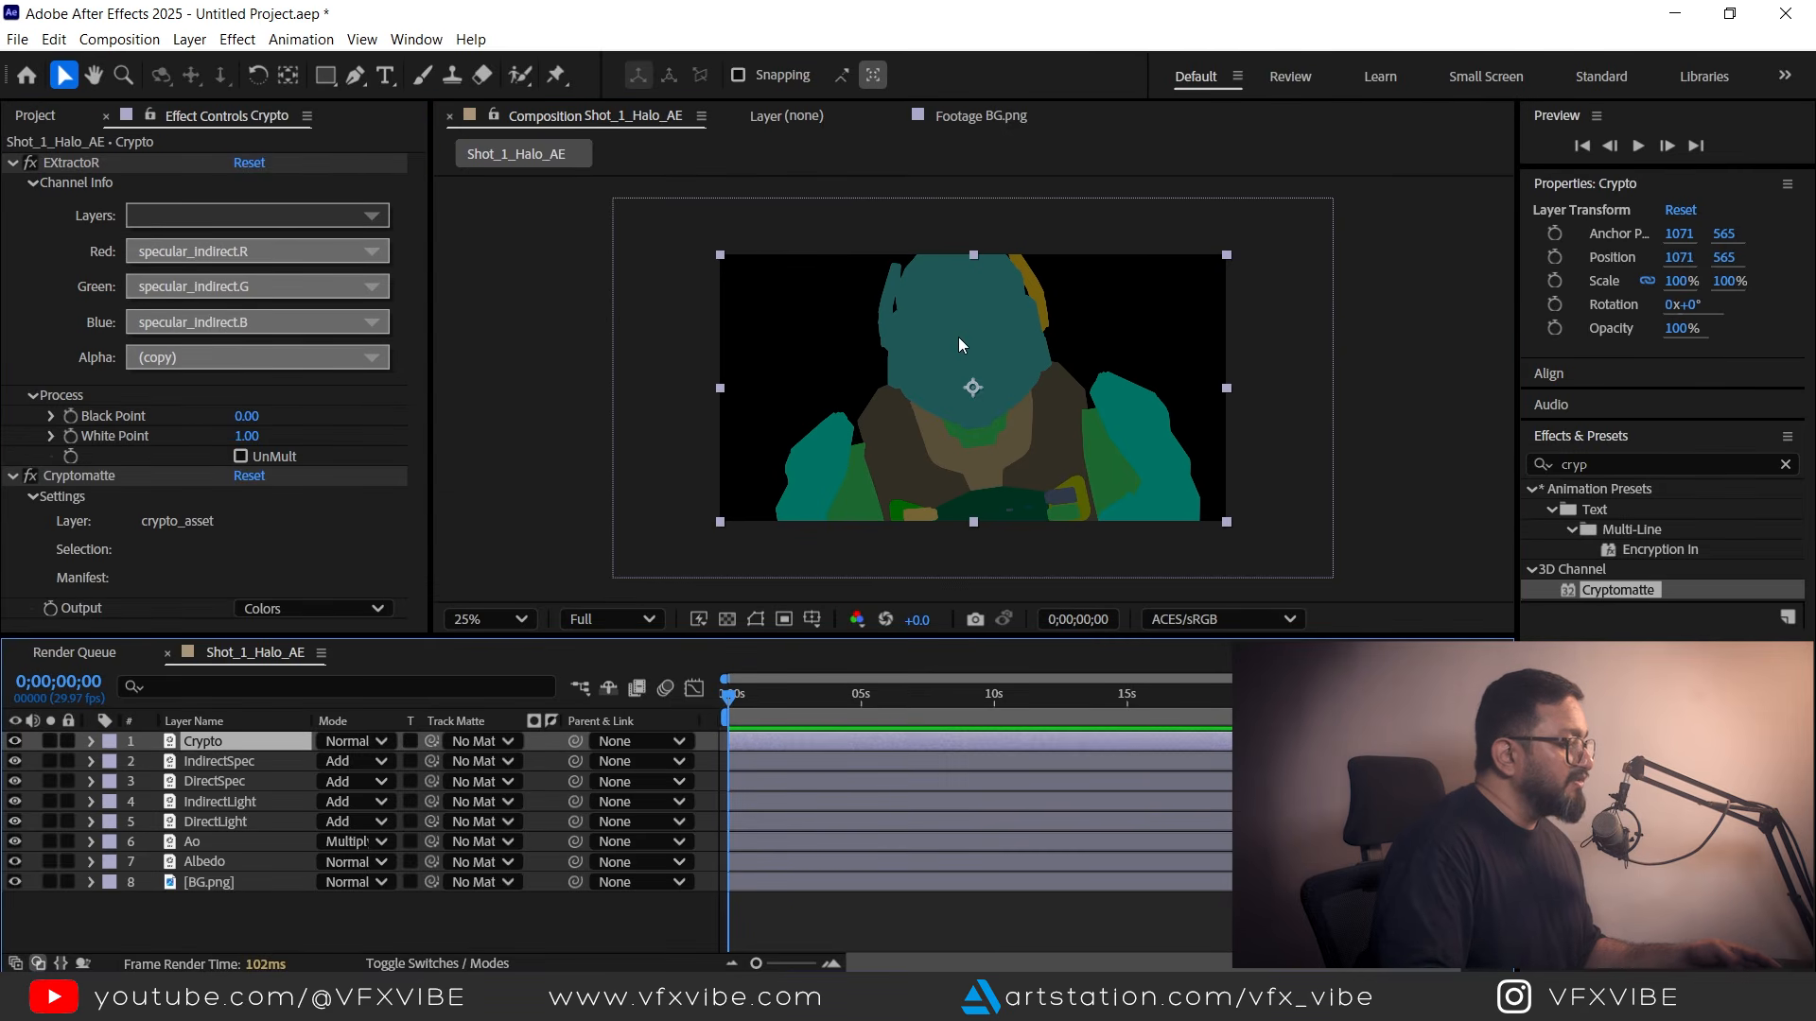
{"action": "left_click", "coordinate": [104, 480]}
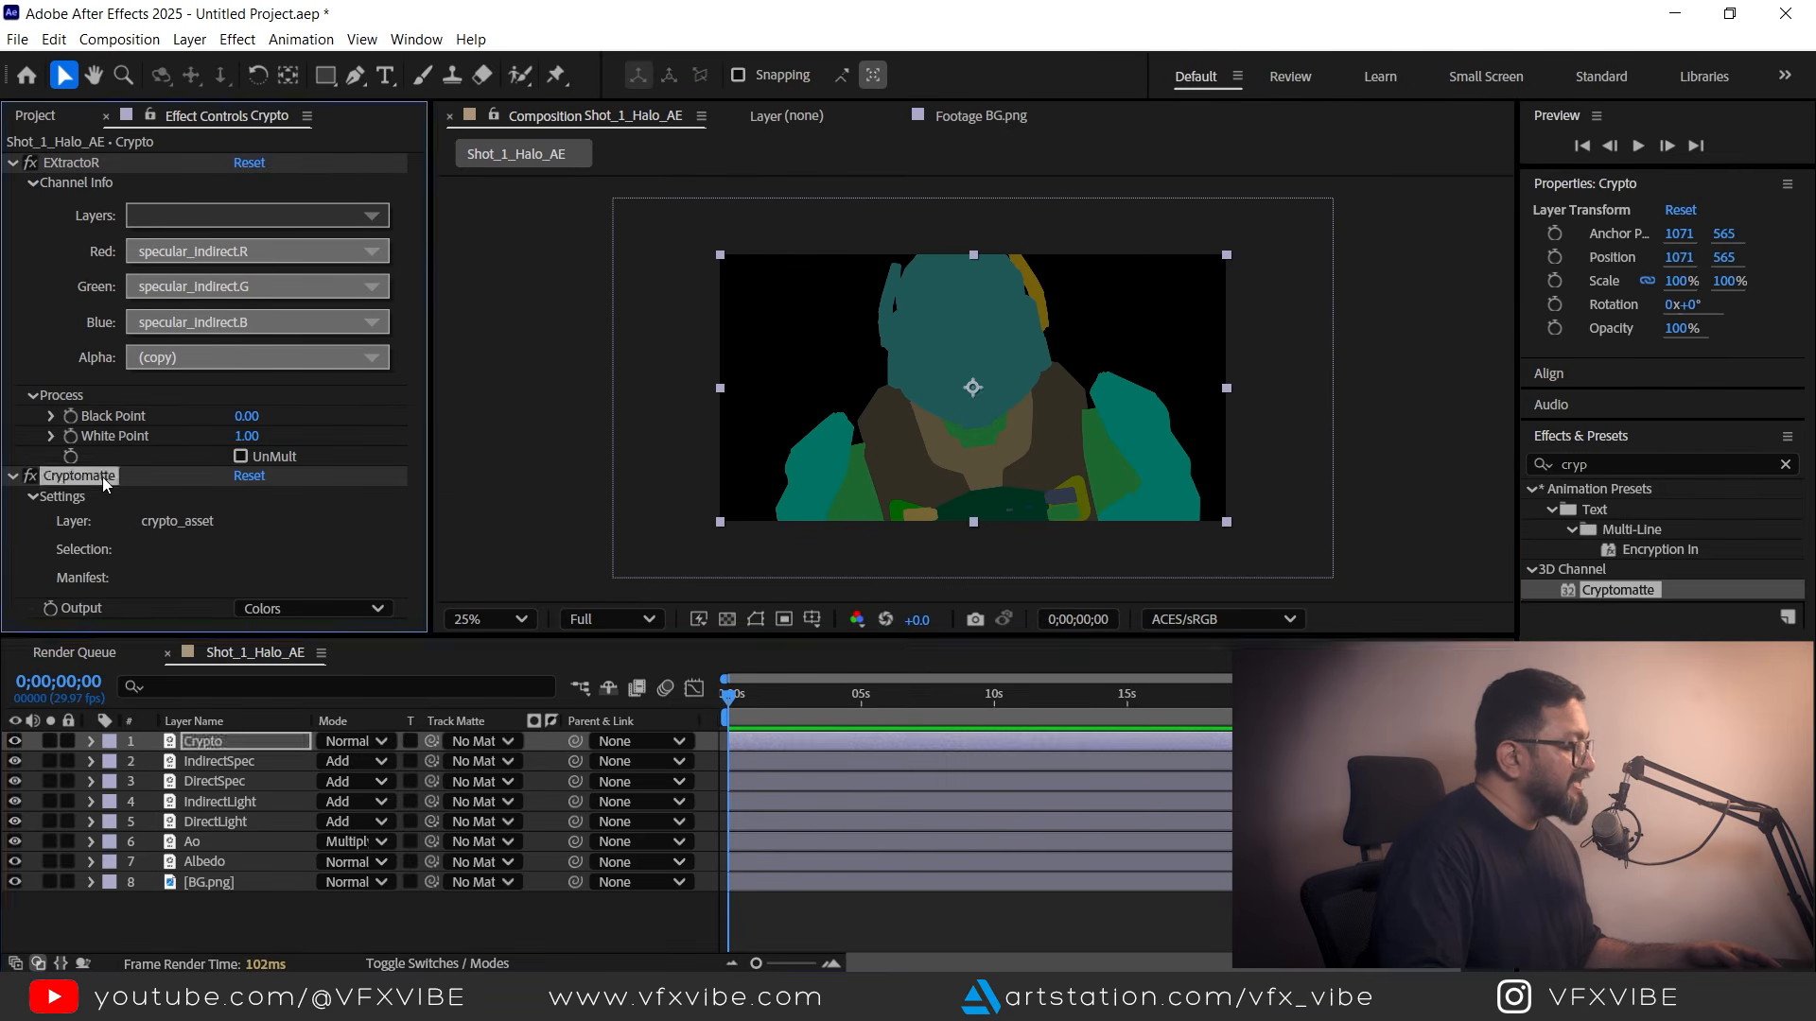
{"action": "left_click", "coordinate": [903, 452]}
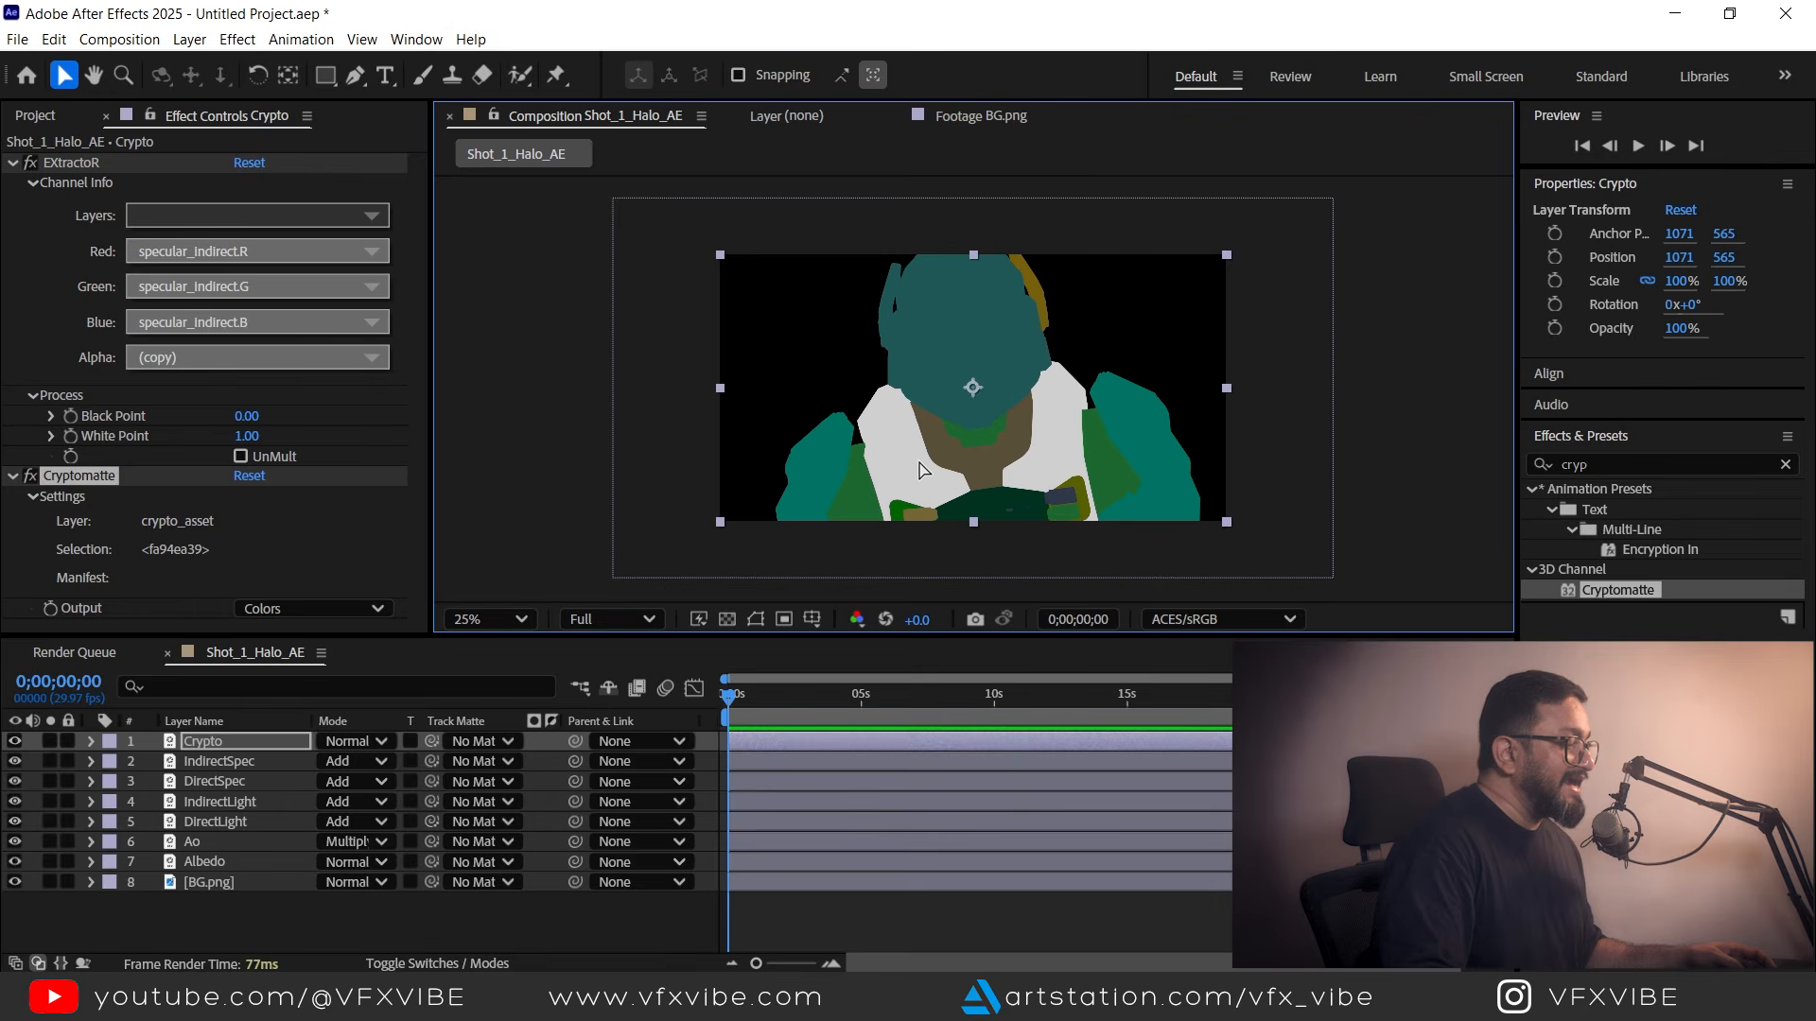
{"action": "left_click", "coordinate": [836, 452], "text": "shift"}
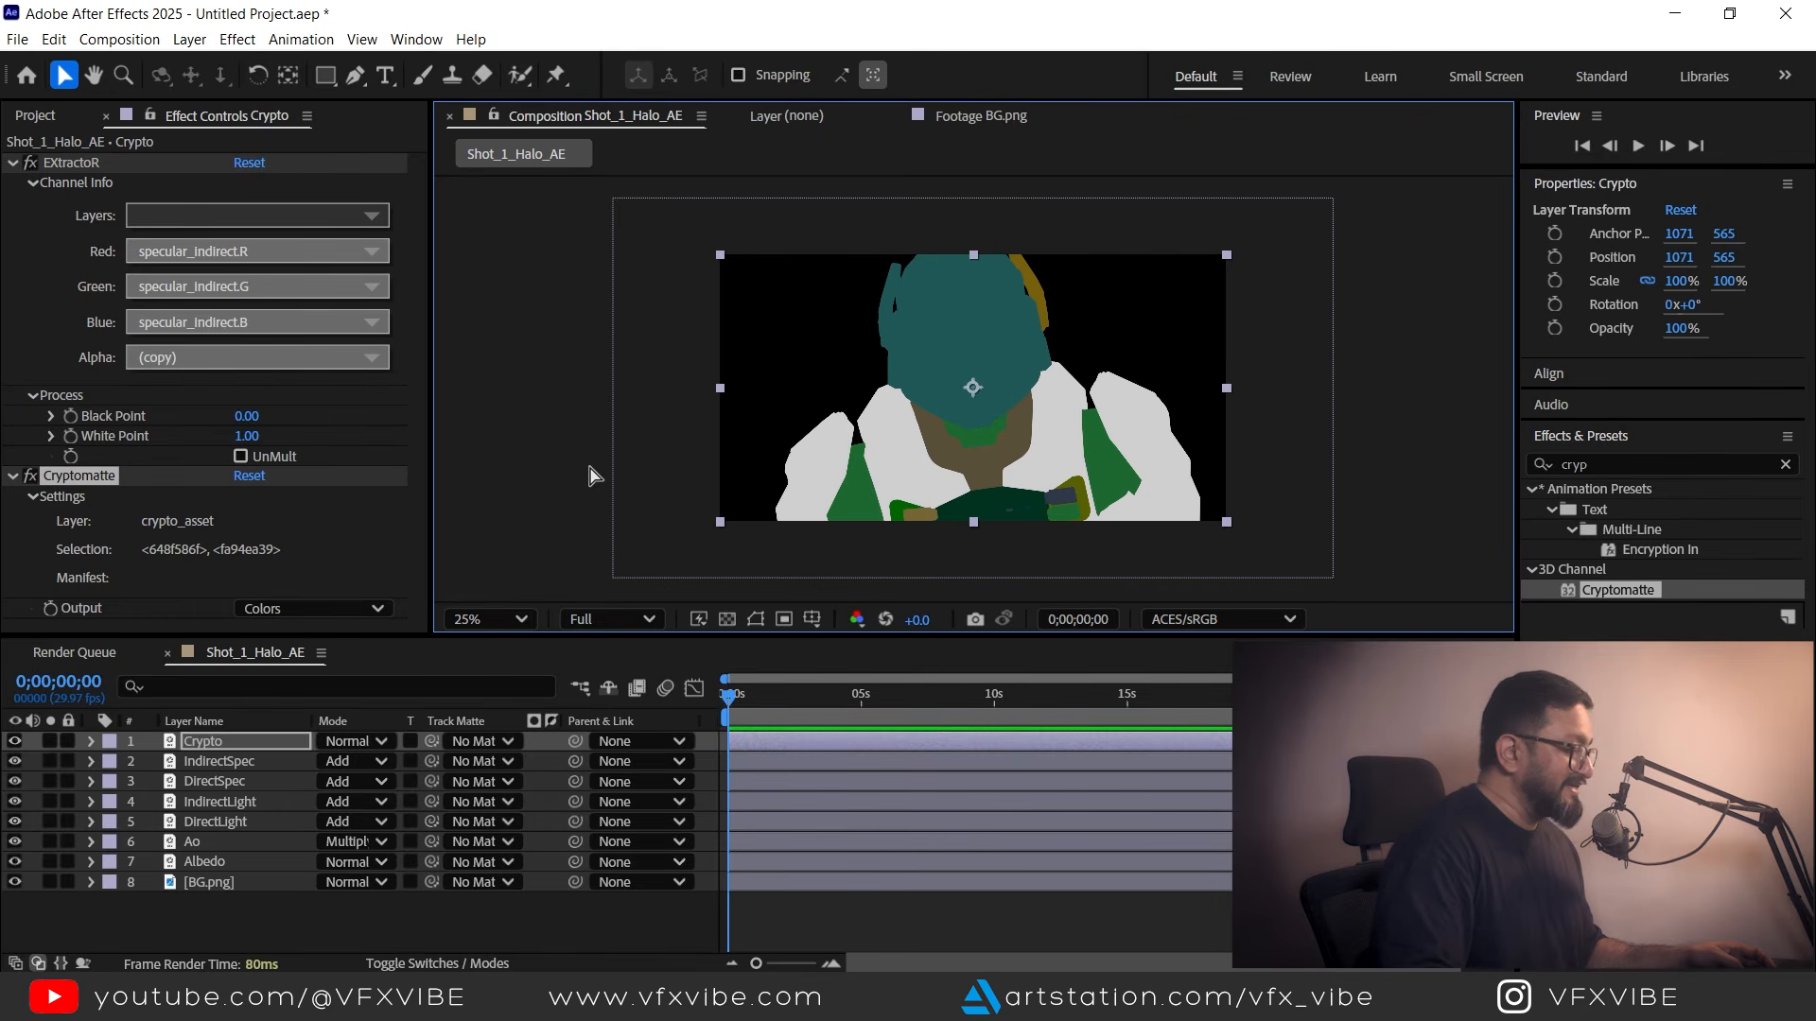
{"action": "left_click", "coordinate": [363, 616]}
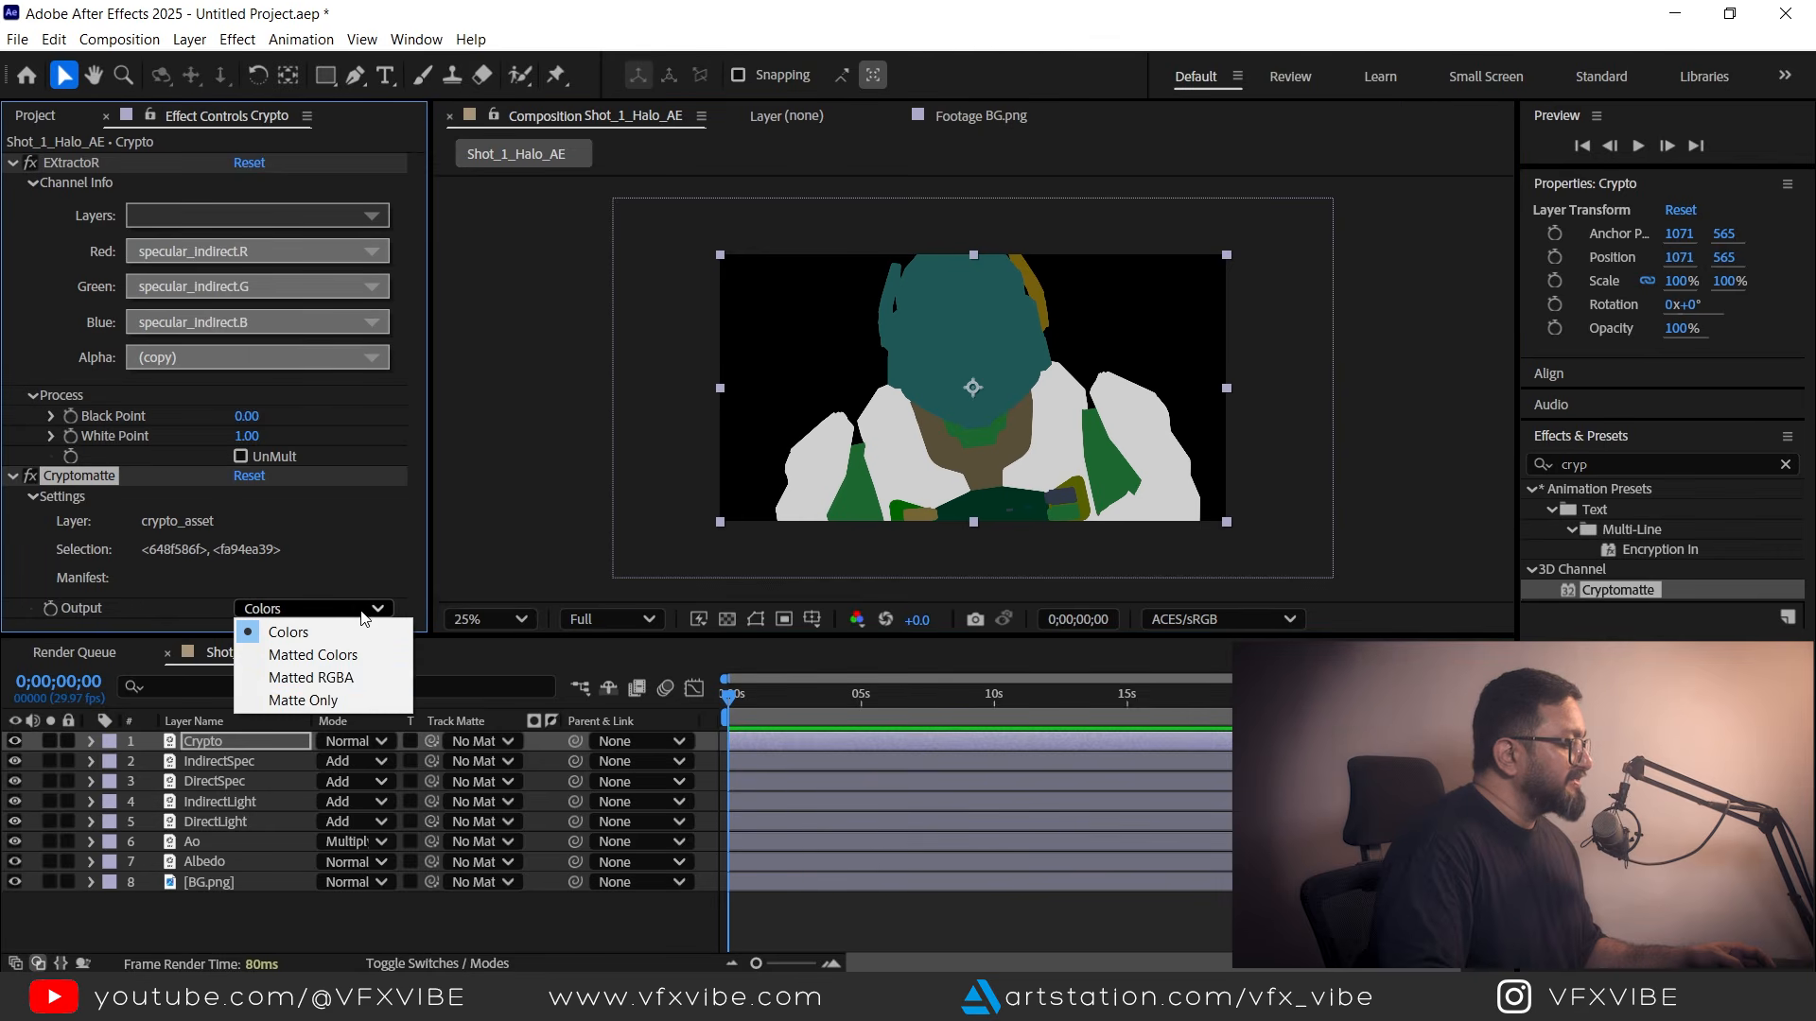
{"action": "left_click", "coordinate": [321, 701]}
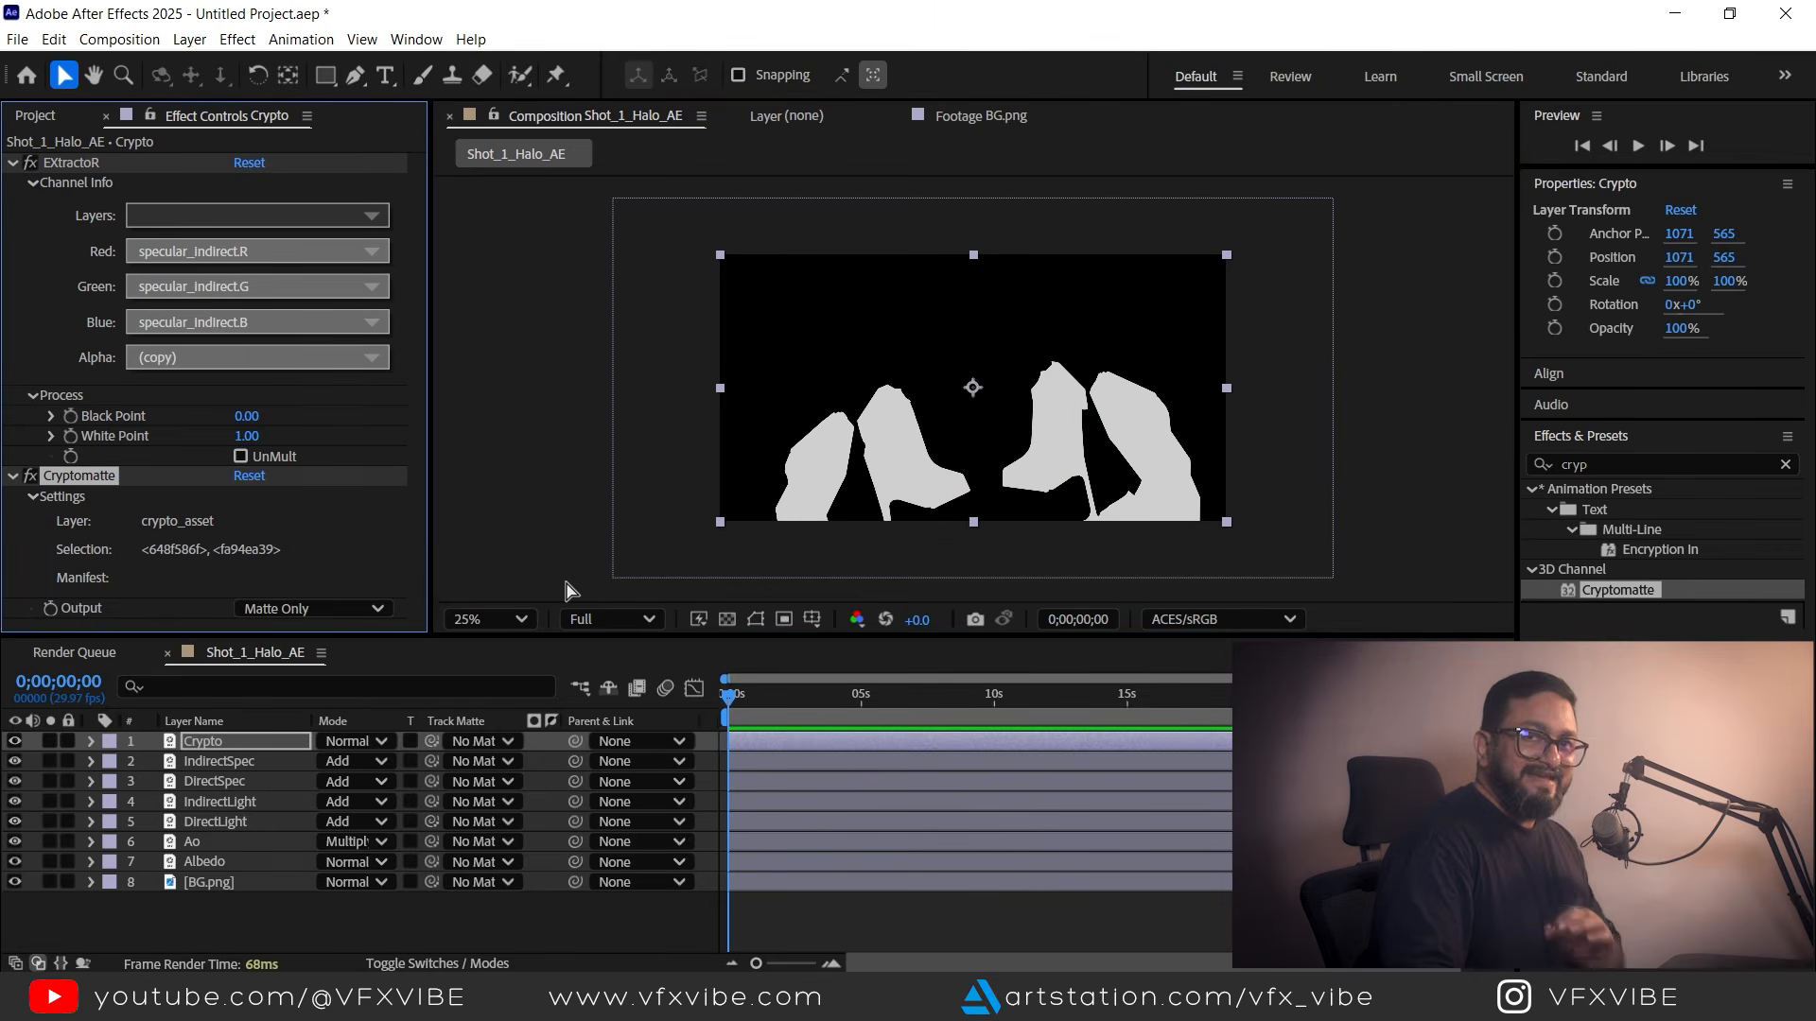
Add an adjustment layer above the Crypto layer and rename it CC.
{"action": "left_click", "coordinate": [207, 740]}
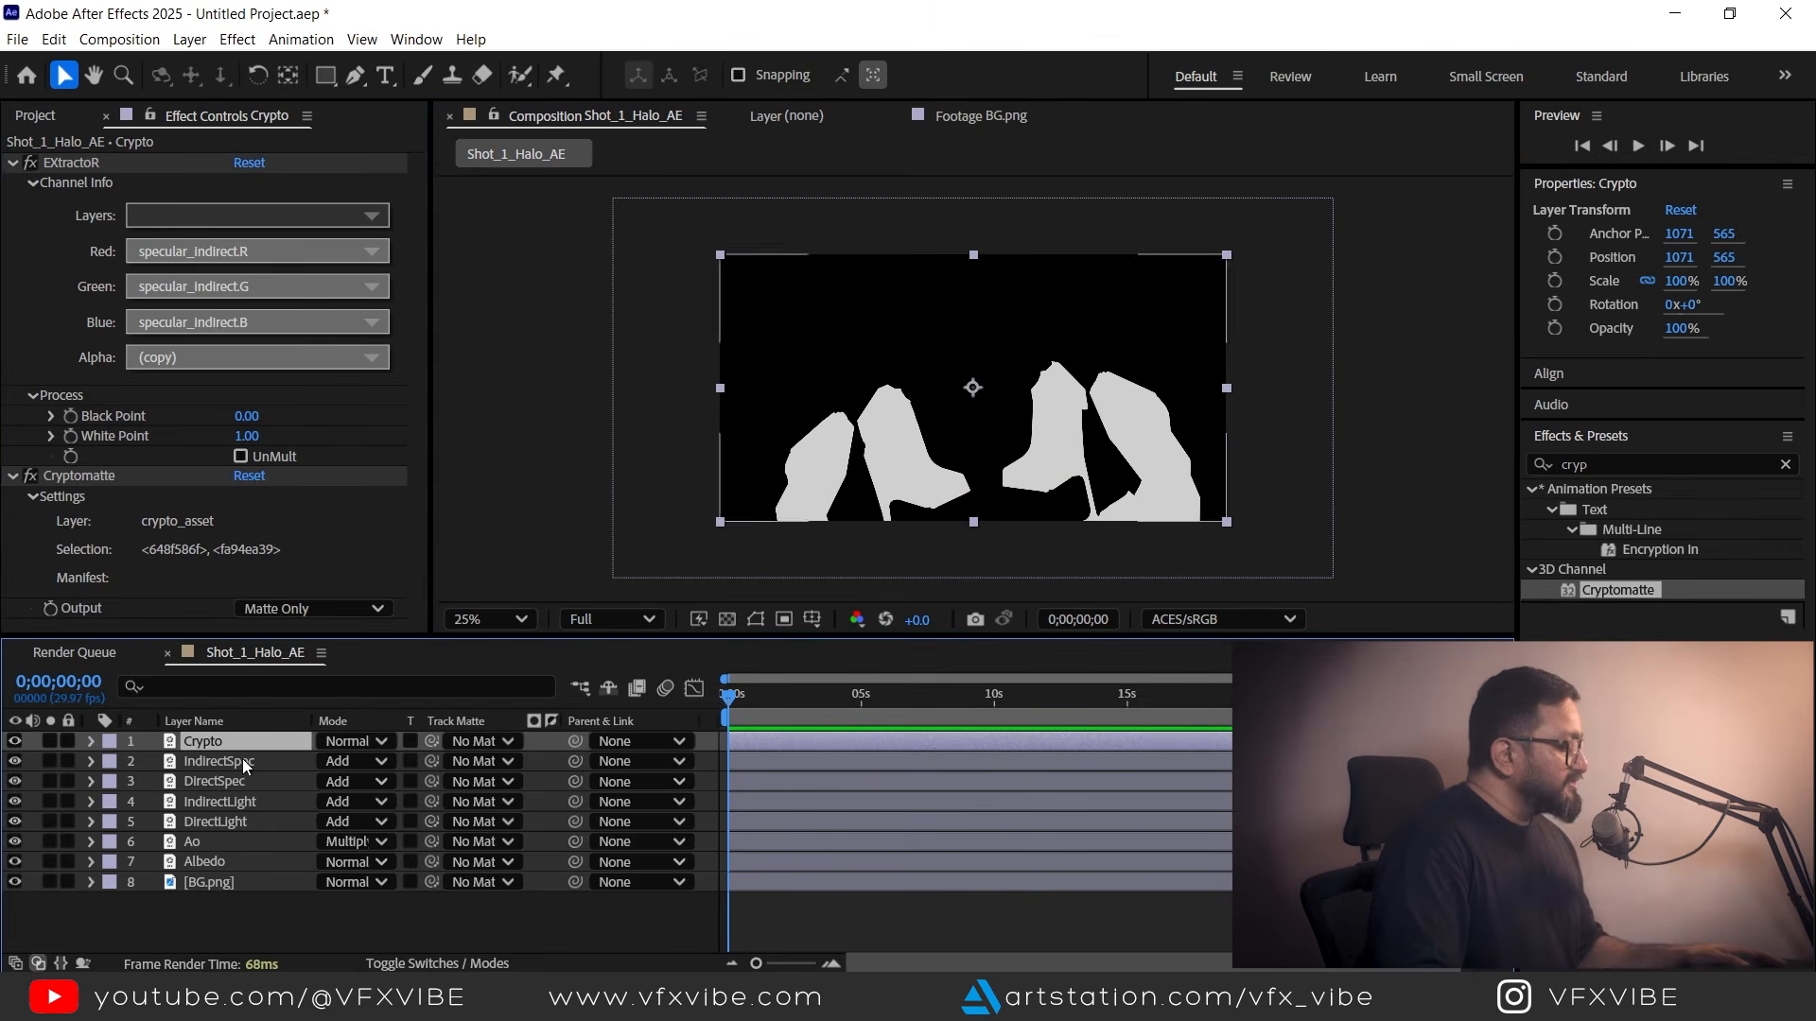
{"action": "right_click", "coordinate": [312, 925]}
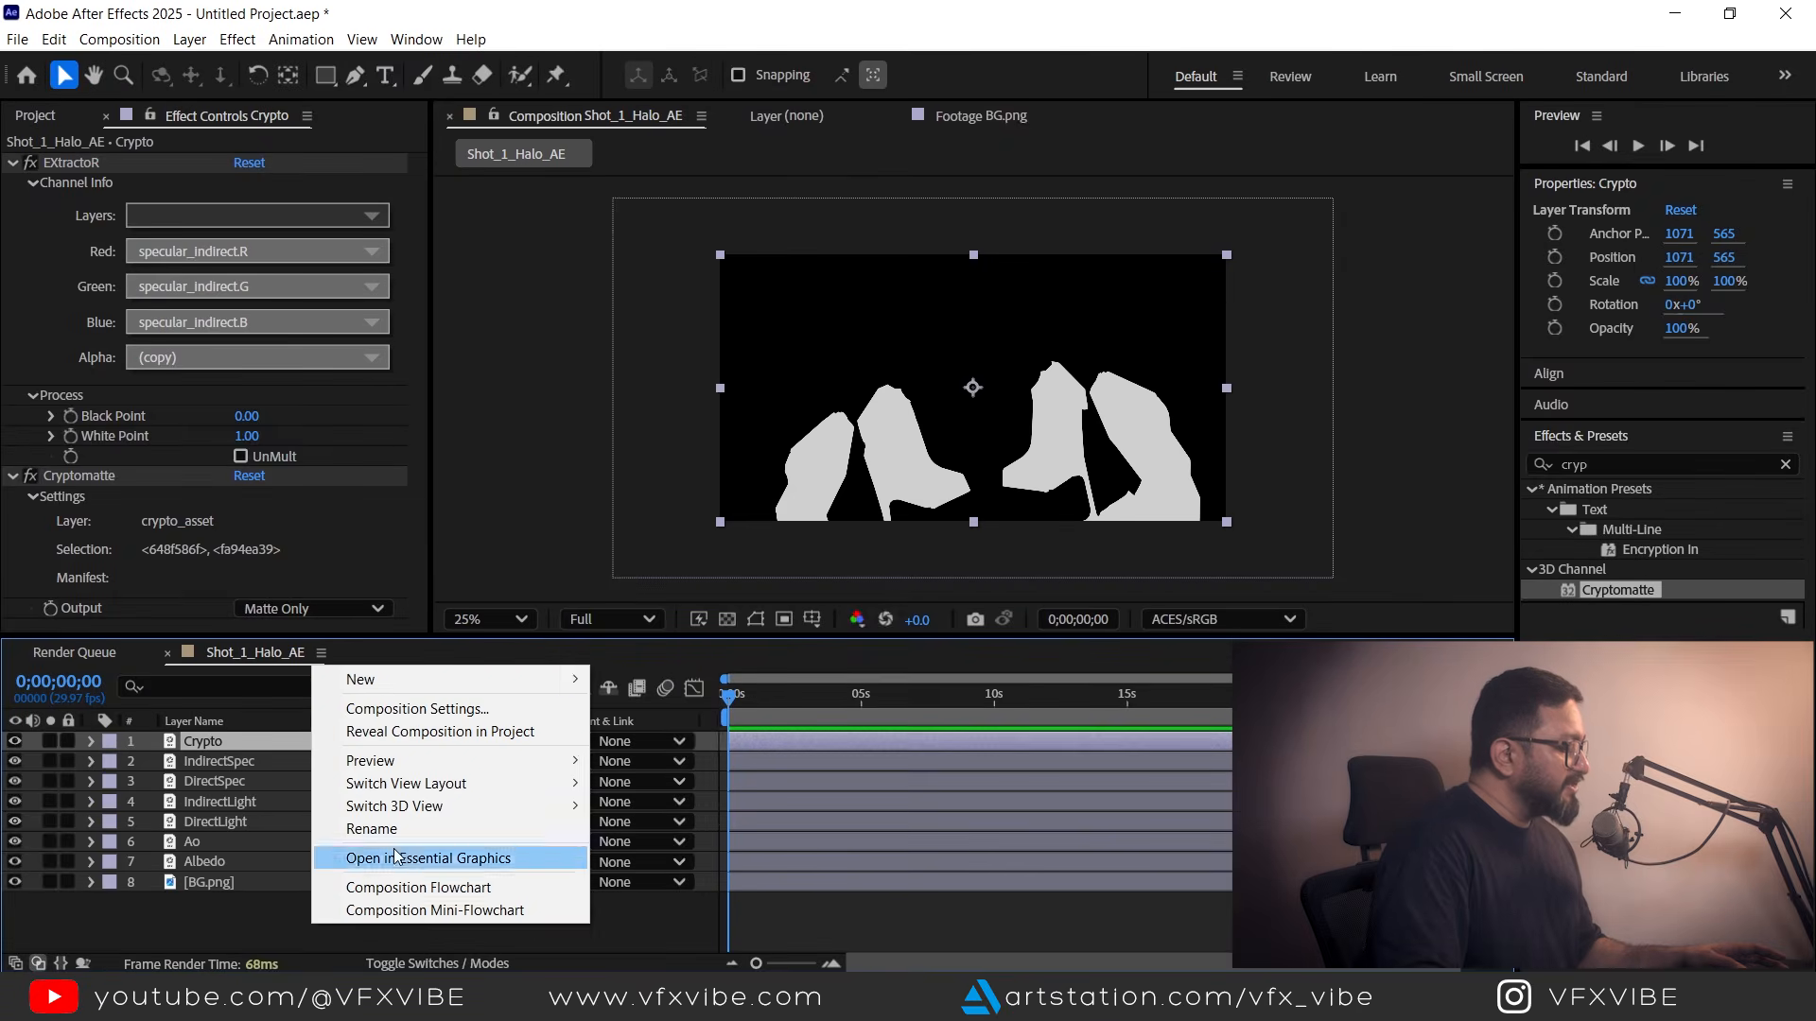
{"action": "mouse_move", "coordinate": [400, 683]}
{"action": "left_click", "coordinate": [674, 844]}
{"action": "key", "text": "Return"}
{"action": "type", "text": "CC"}
{"action": "key", "text": "Return"}
Find Lumetri Color with the search term "lume", apply it to the CC layer and move CC below Crypto.
{"action": "left_click", "coordinate": [1786, 464]}
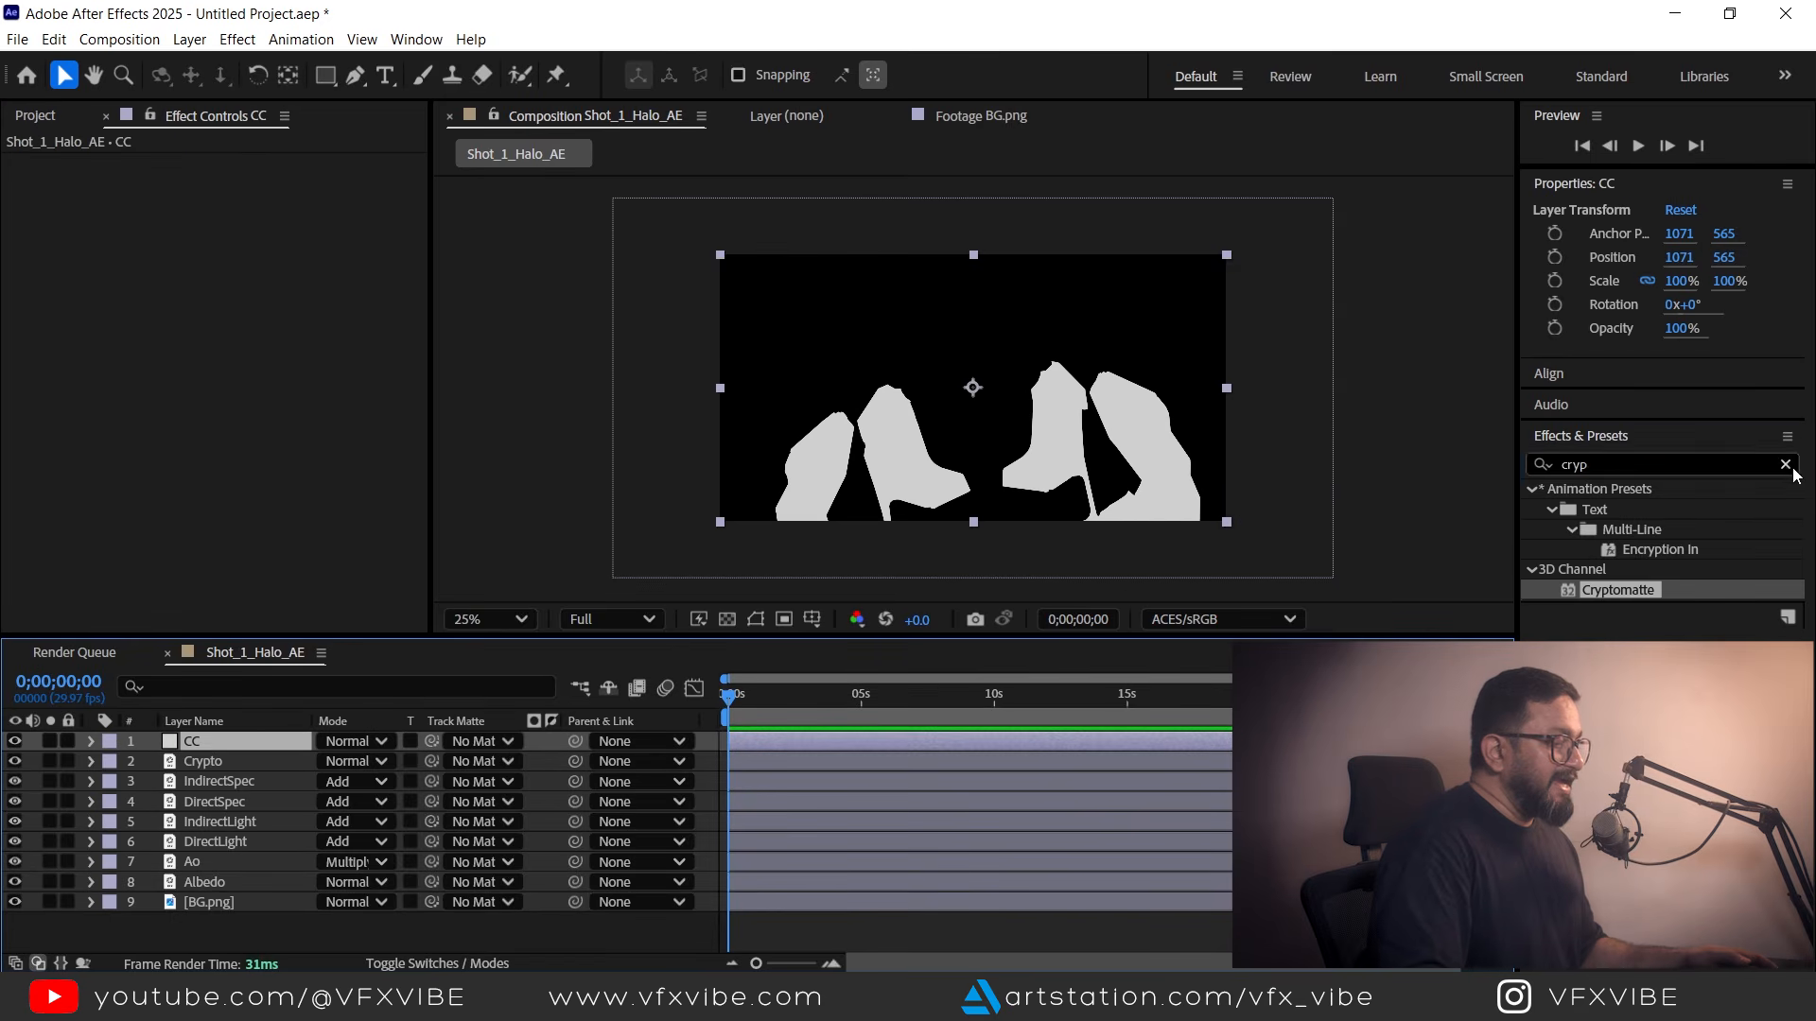
{"action": "type", "text": "lume"}
{"action": "left_click", "coordinate": [180, 760]}
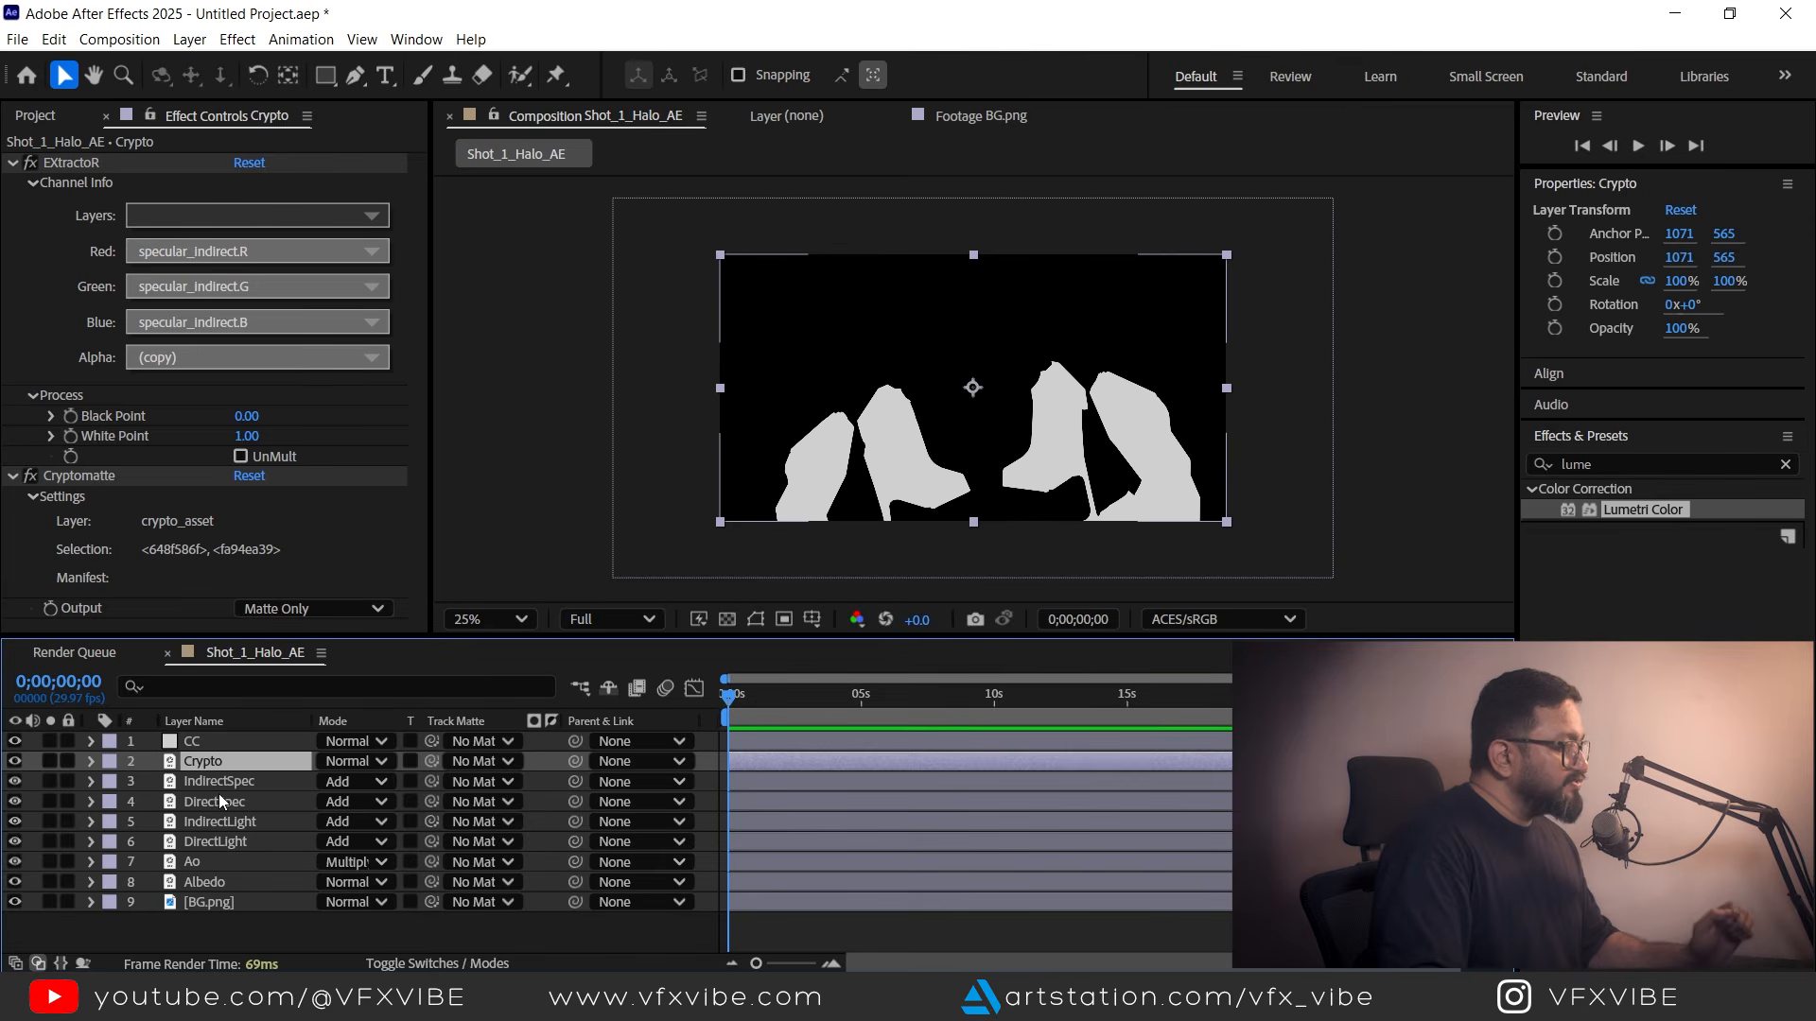
{"action": "left_click_drag", "start_coordinate": [173, 748], "coordinate": [176, 773]}
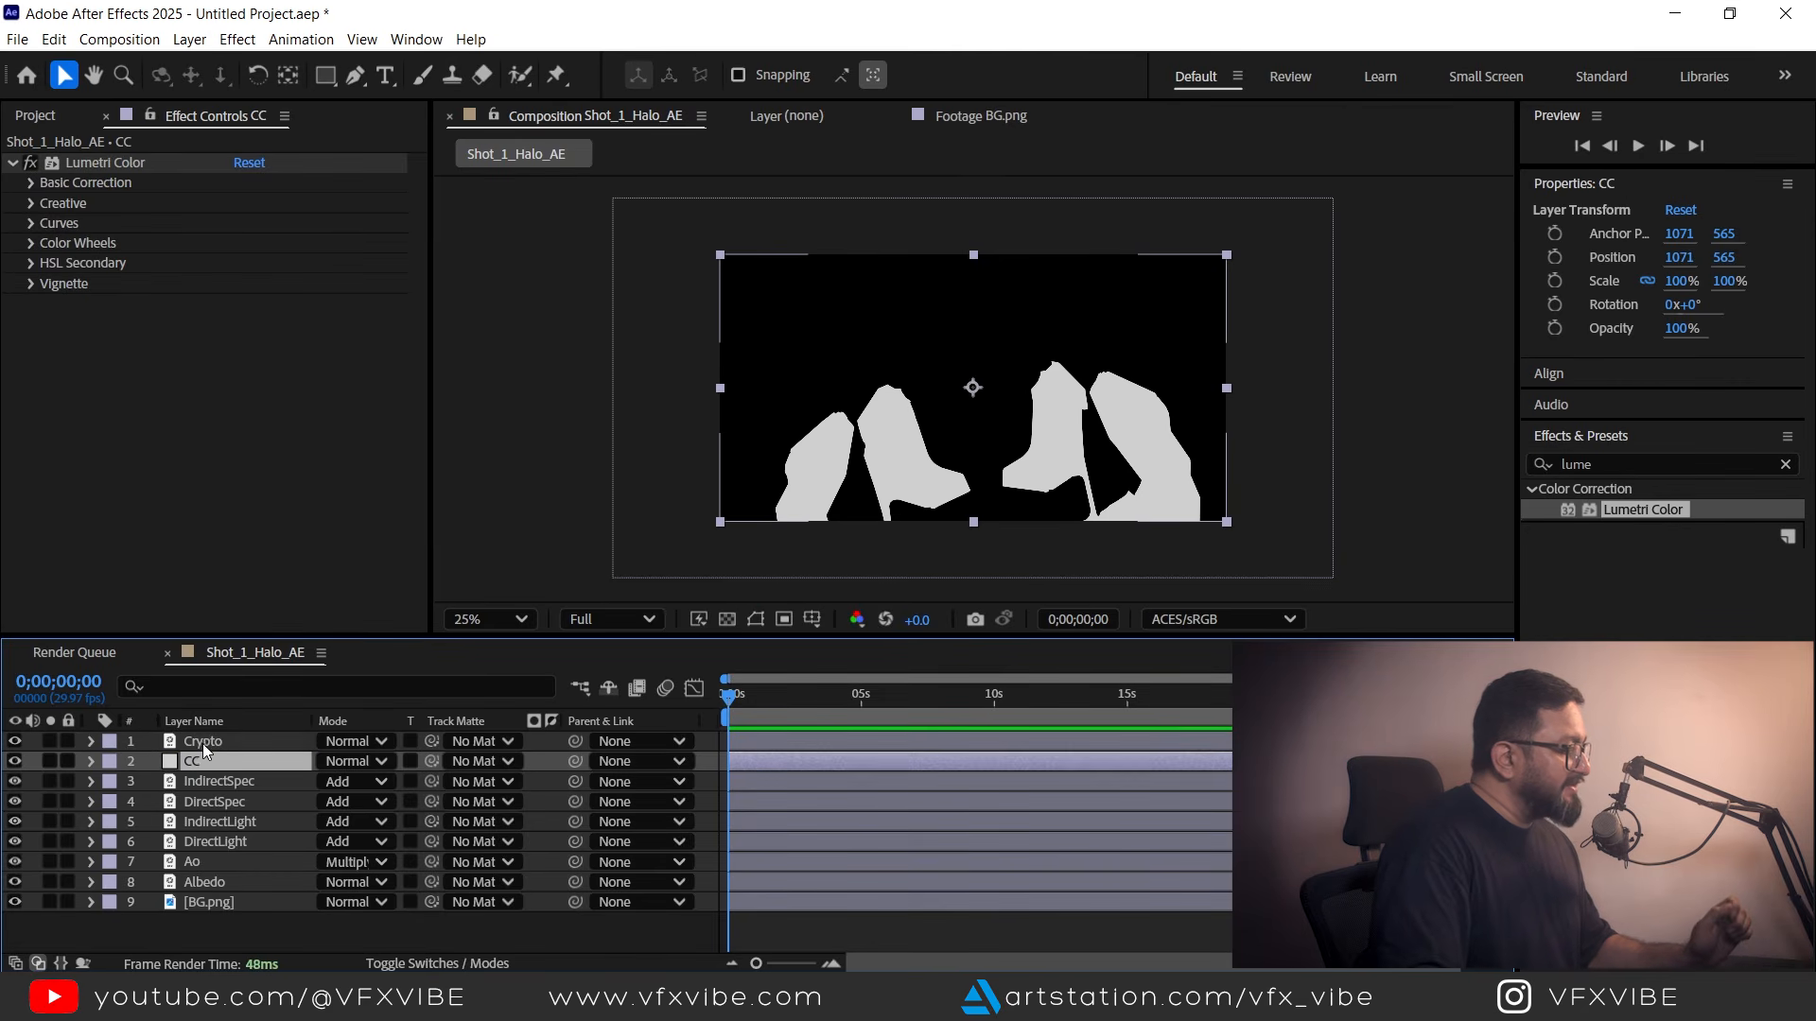
Set the Crypto layer as the track matte of the CC adjustment layer.
{"action": "left_click", "coordinate": [180, 746]}
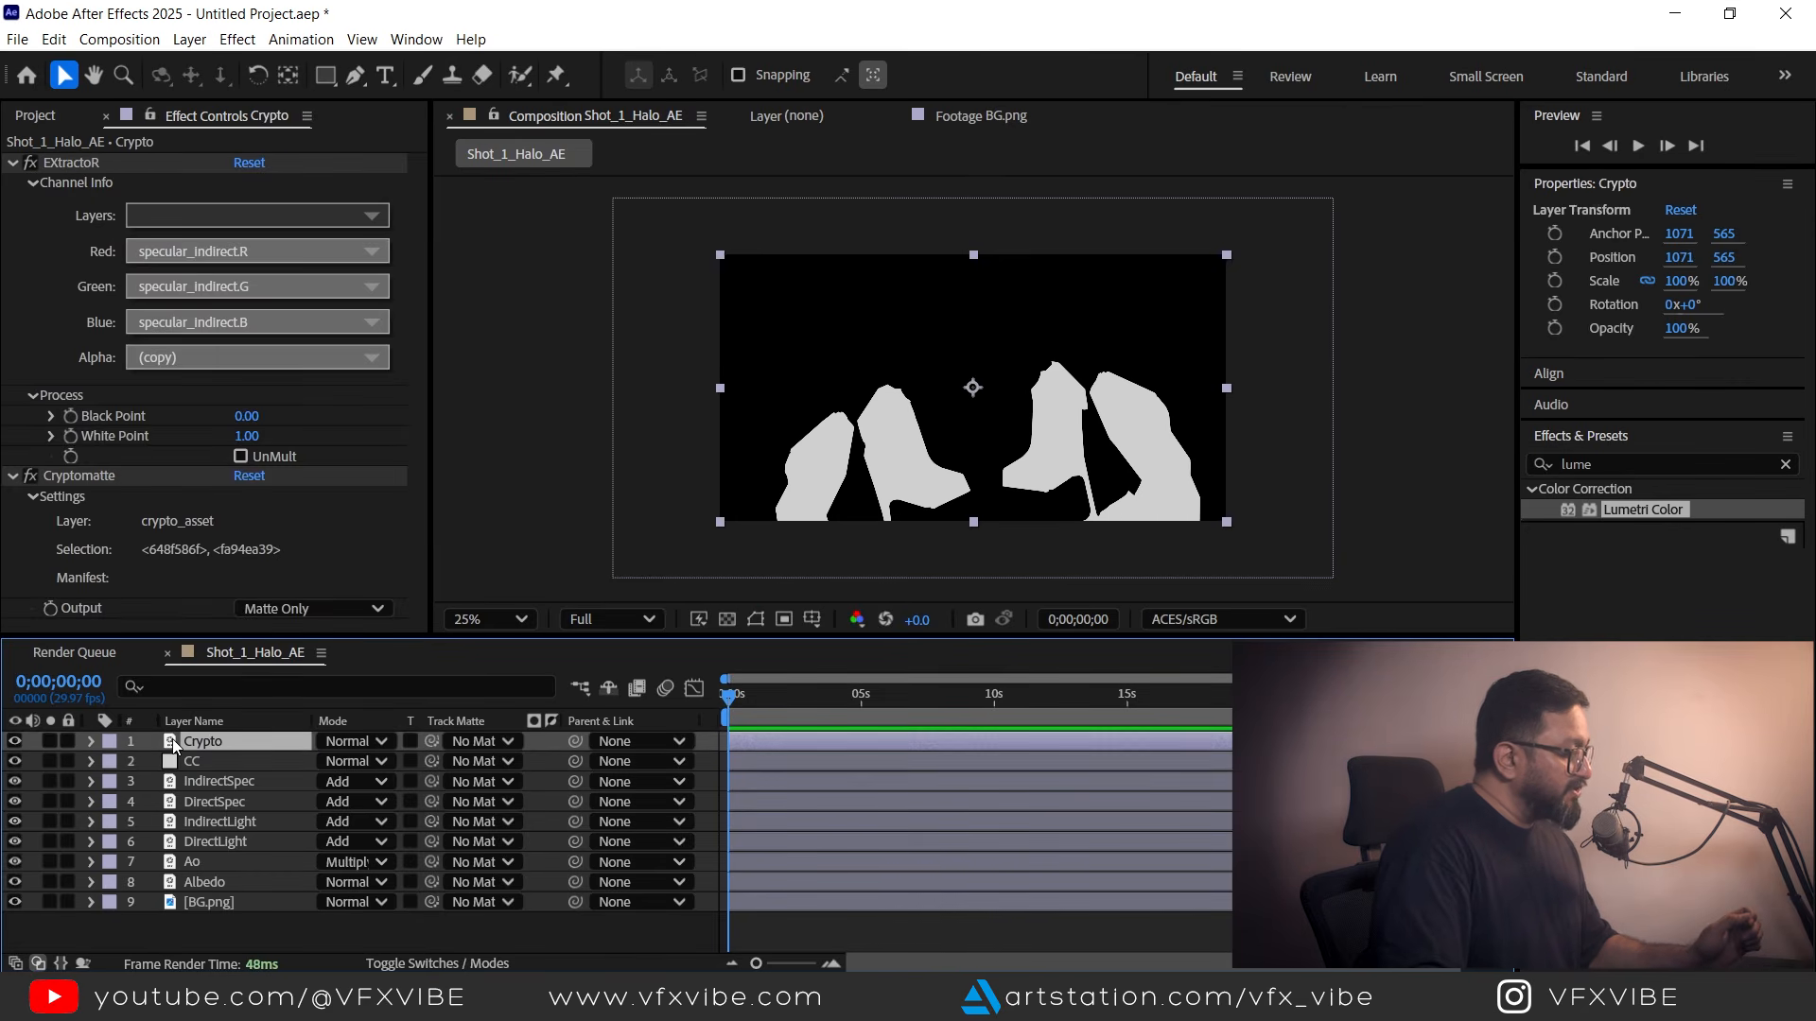
{"action": "left_click", "coordinate": [183, 763]}
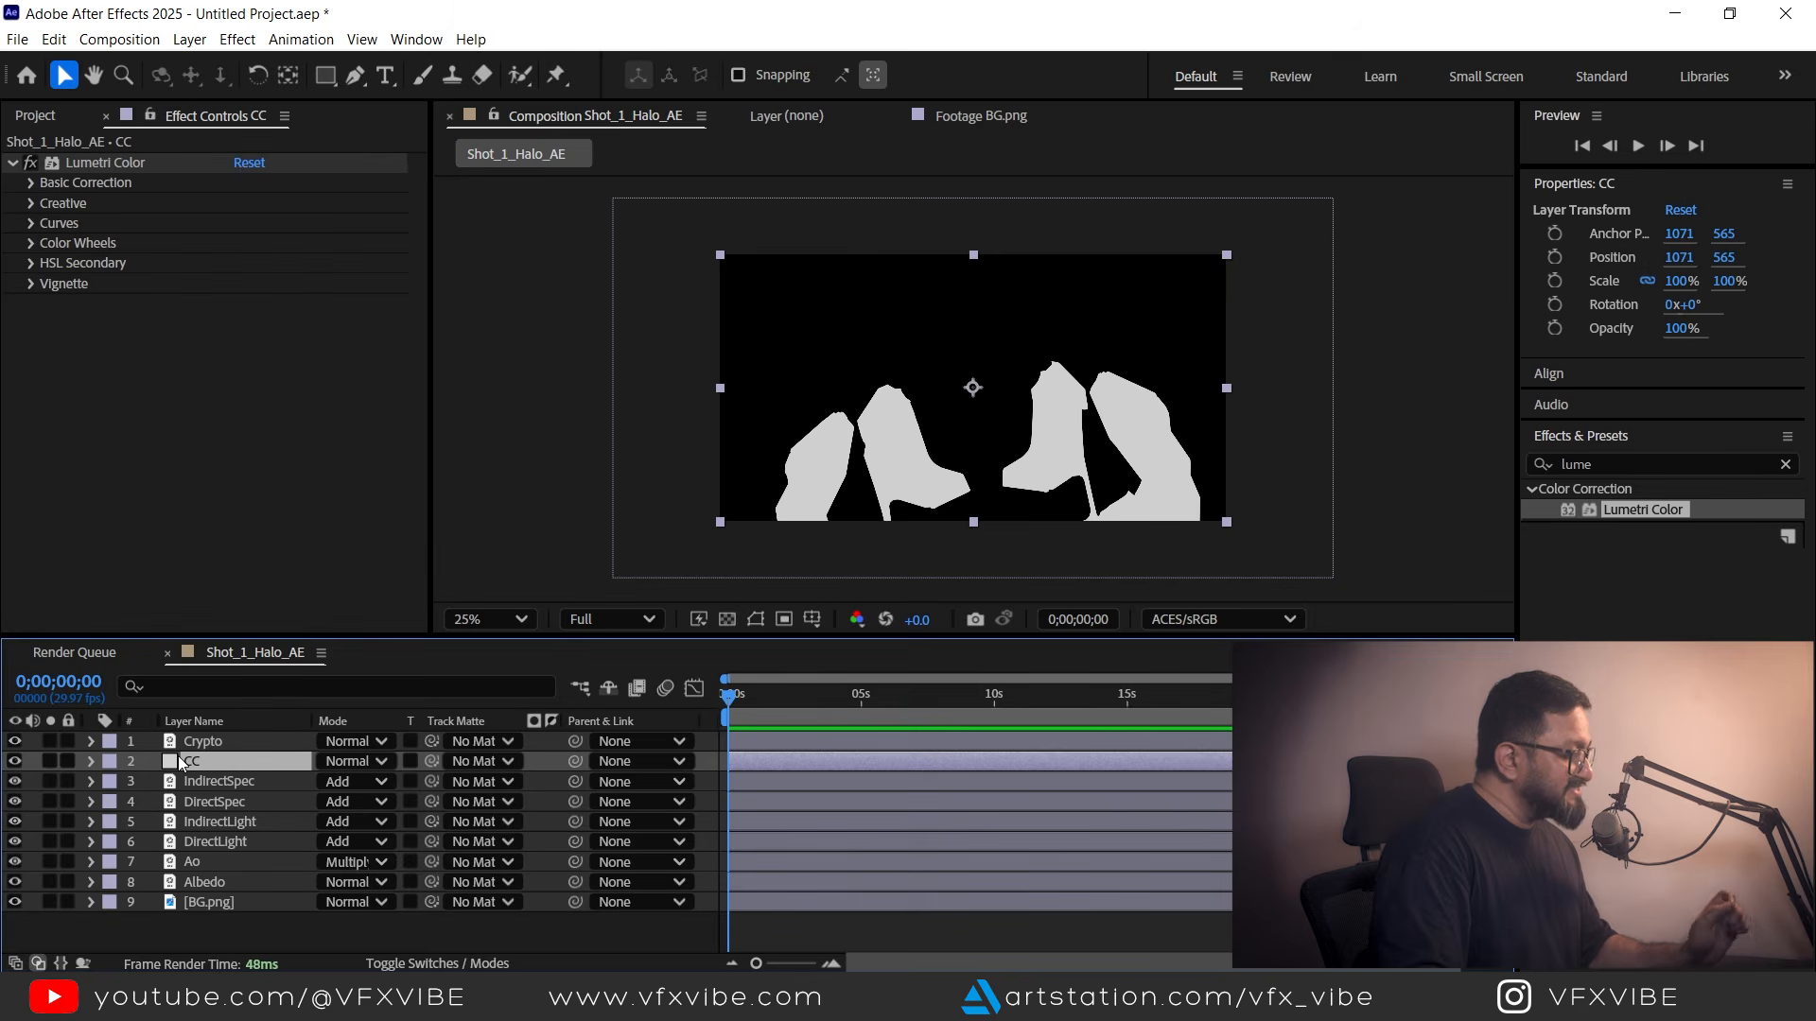
{"action": "left_click", "coordinate": [496, 764]}
{"action": "left_click", "coordinate": [507, 555]}
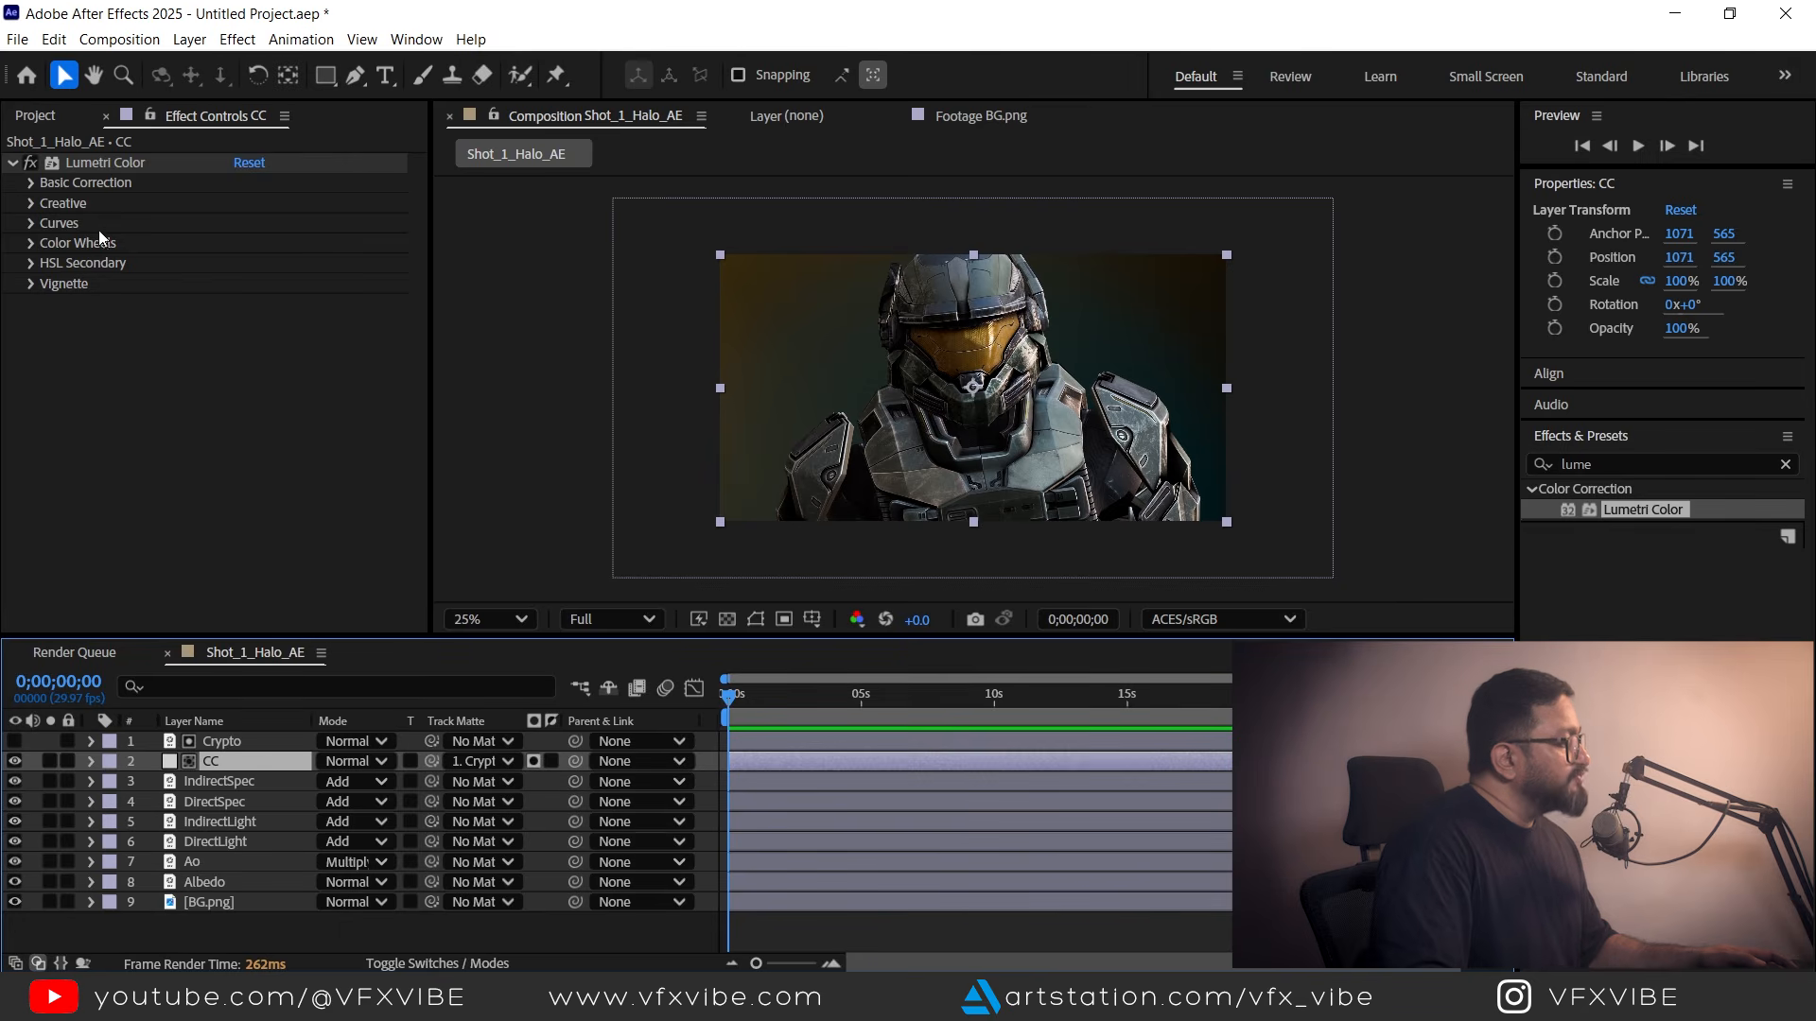
Raise the CC layer's Lumetri exposure to 7.0 to test the mask and switch its track matte from alpha to luma.
{"action": "left_click", "coordinate": [30, 184]}
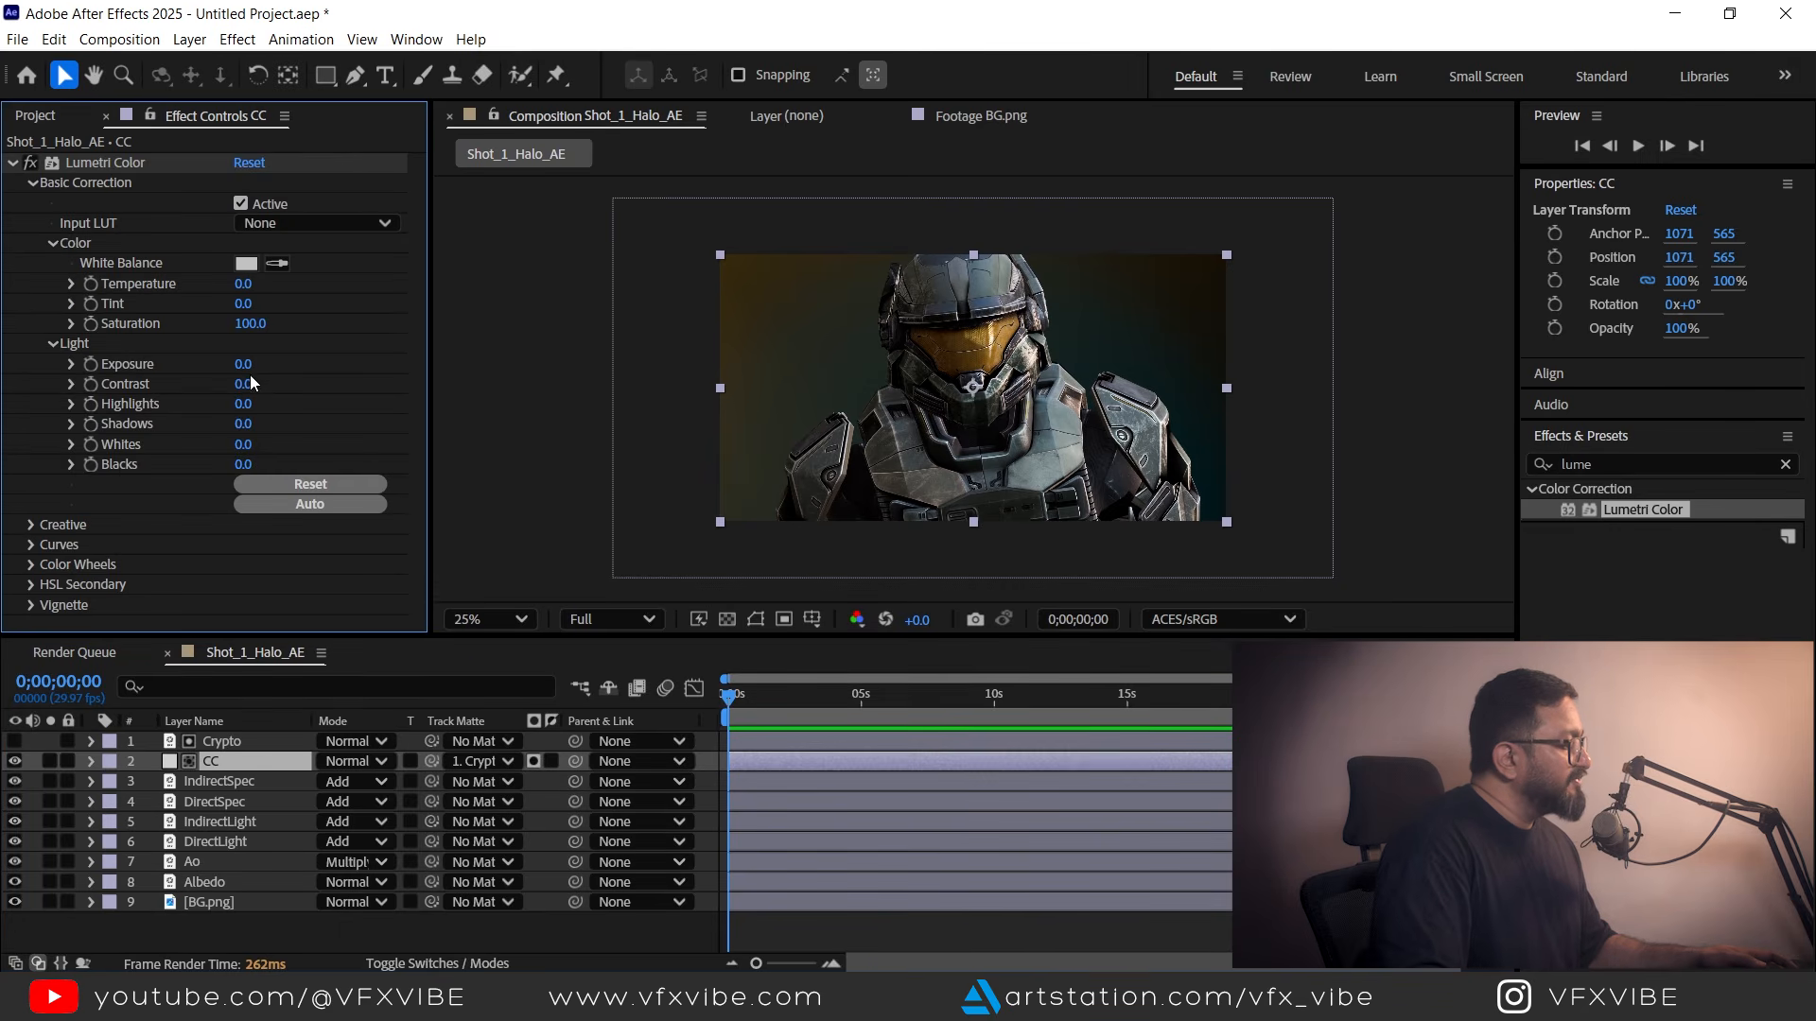
{"action": "left_click_drag", "start_coordinate": [241, 365], "coordinate": [349, 381]}
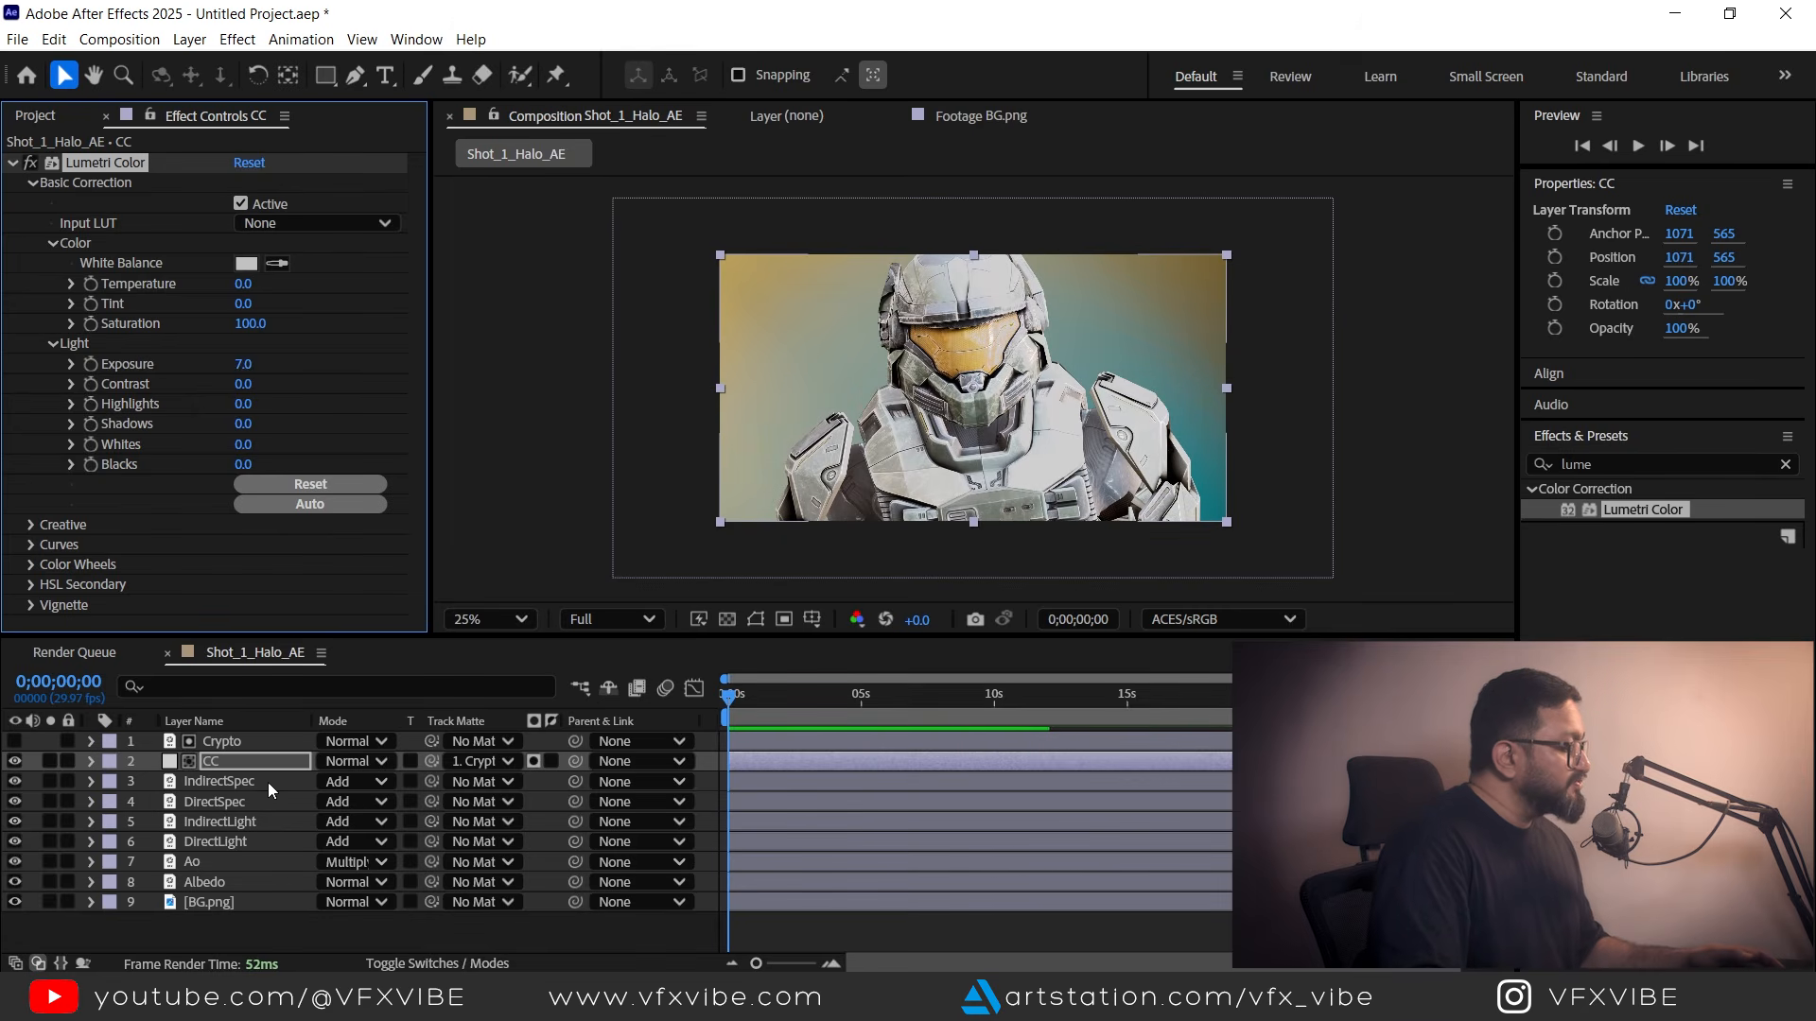
{"action": "left_click", "coordinate": [533, 762]}
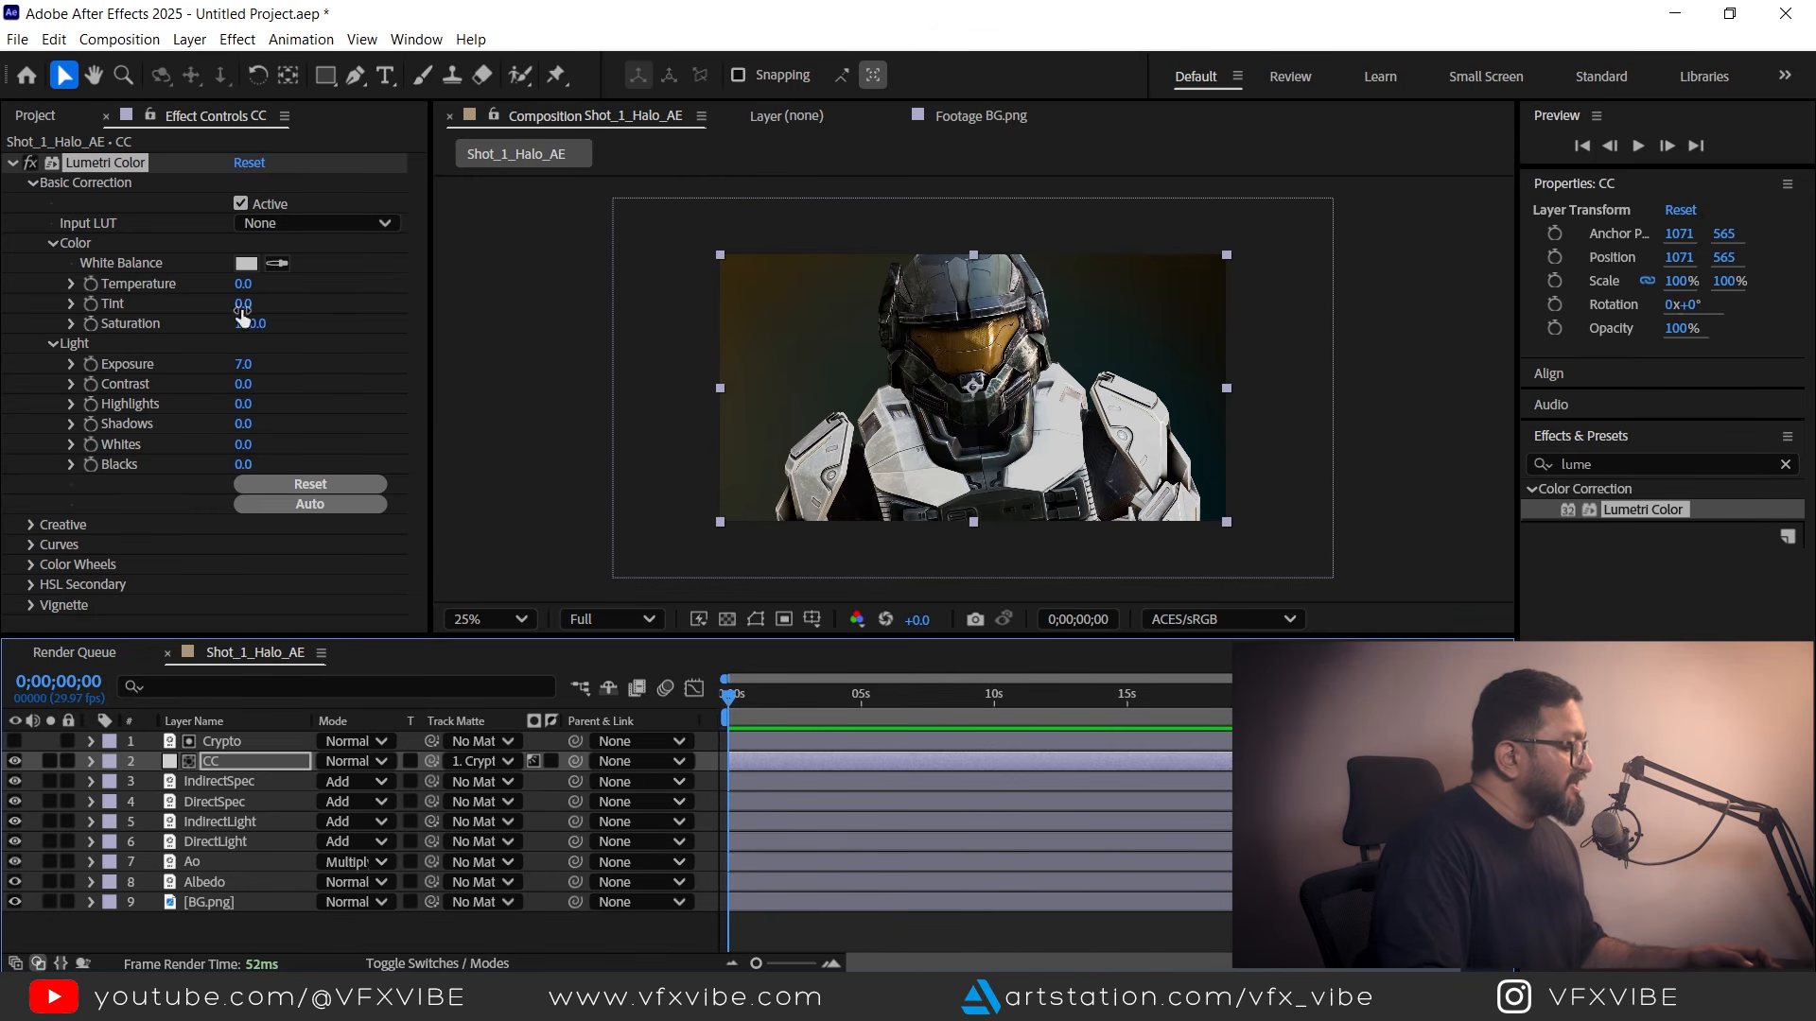
Set the CC layer's Lumetri exposure to -0.4, highlights to 19.0 and shadows to -12.0.
{"action": "left_click_drag", "start_coordinate": [244, 364], "coordinate": [165, 360]}
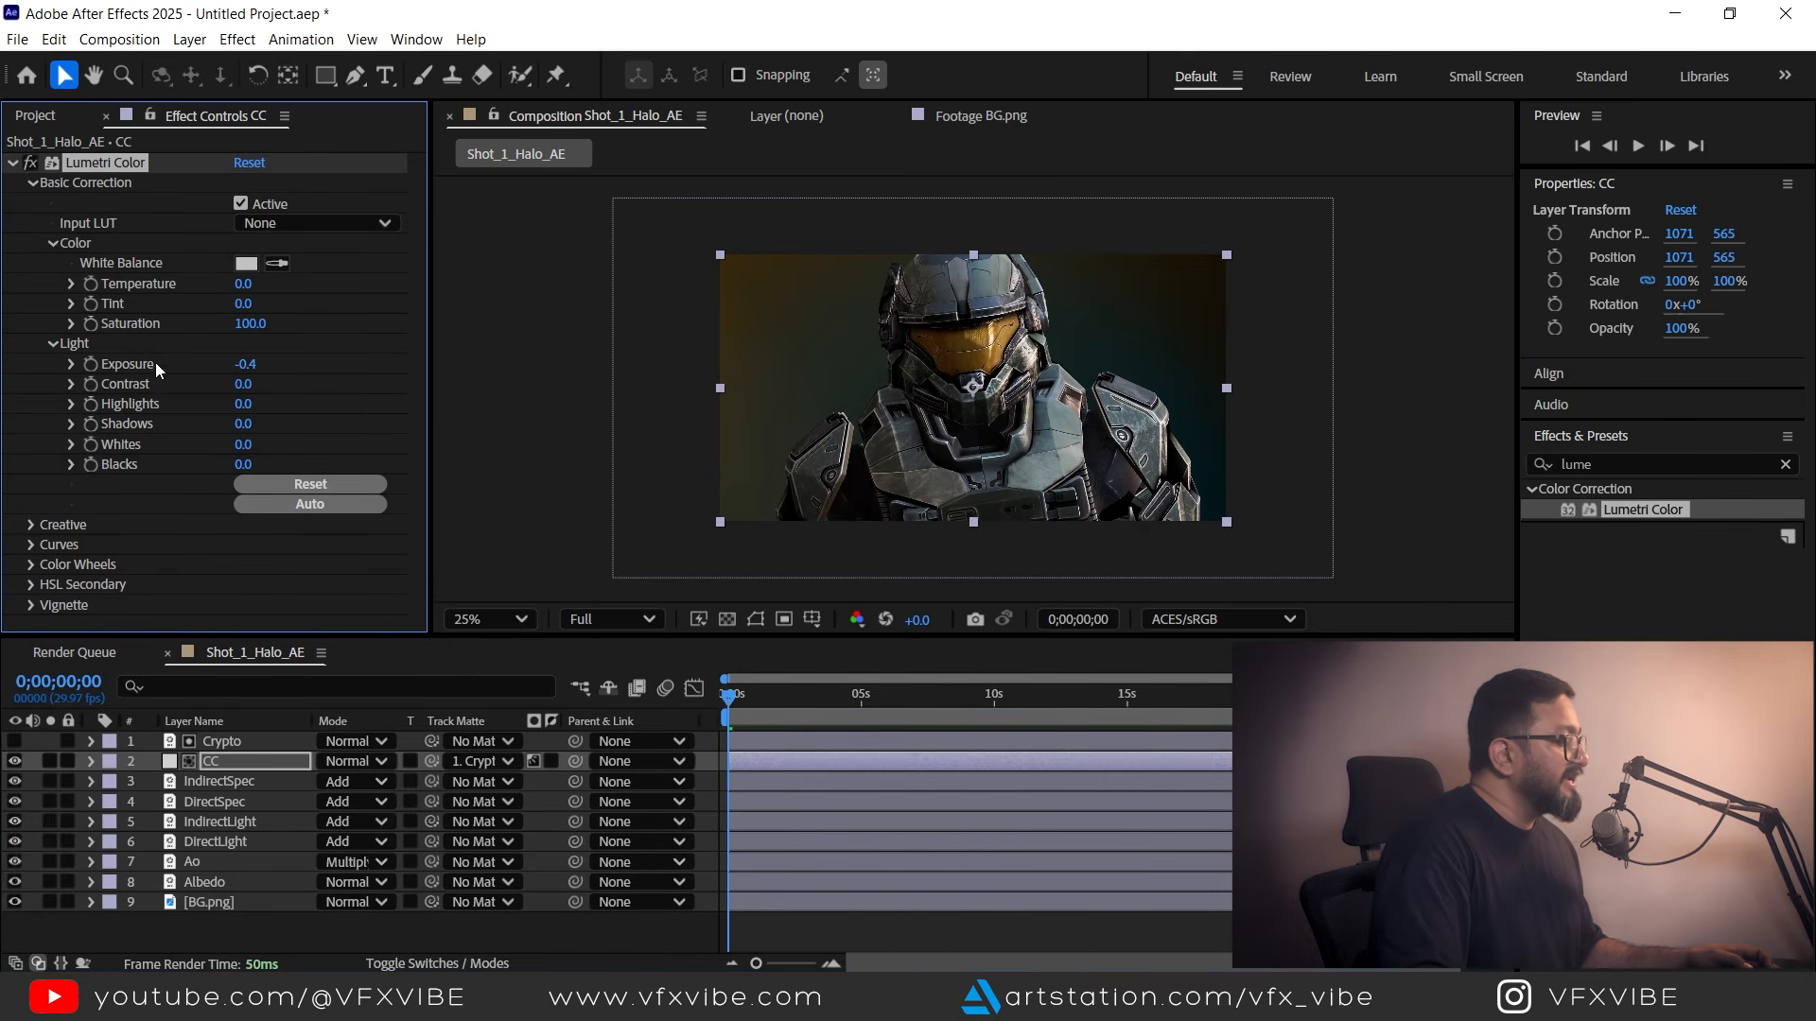
{"action": "left_click_drag", "start_coordinate": [242, 404], "coordinate": [240, 465]}
{"action": "right_click", "coordinate": [359, 467]}
{"action": "left_click", "coordinate": [378, 484]}
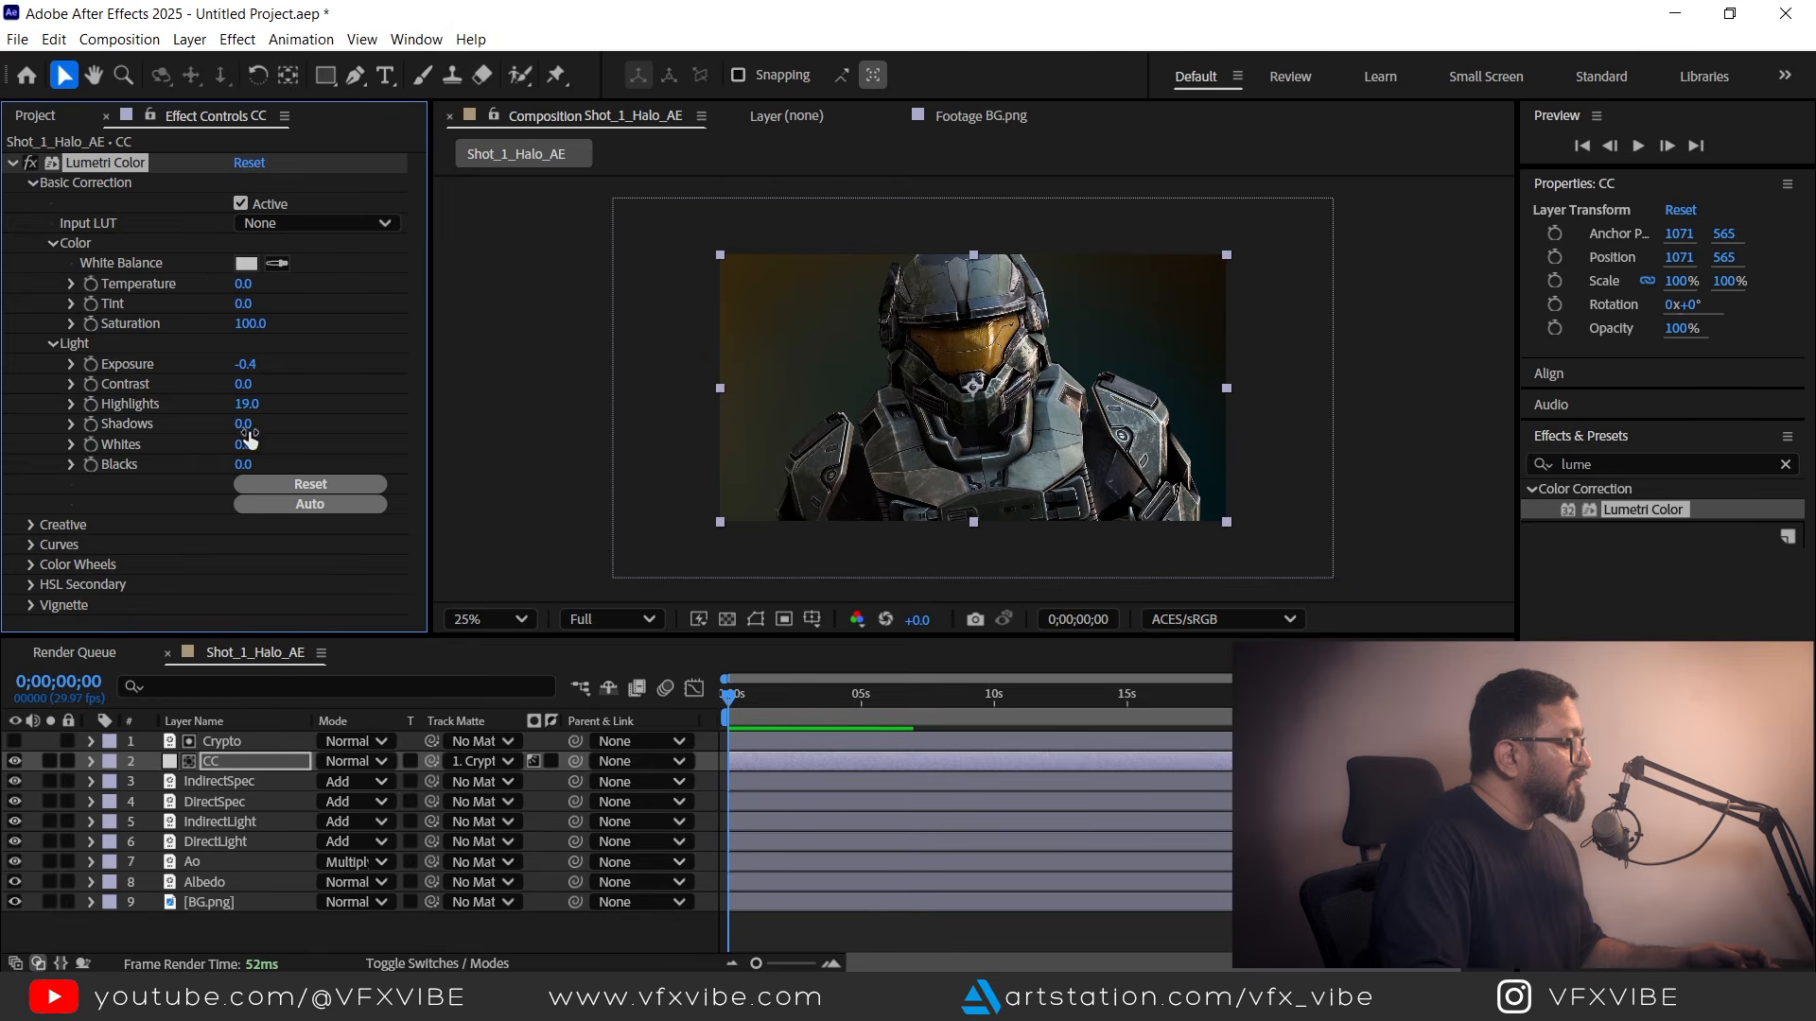
{"action": "left_click_drag", "start_coordinate": [230, 424], "coordinate": [53, 494]}
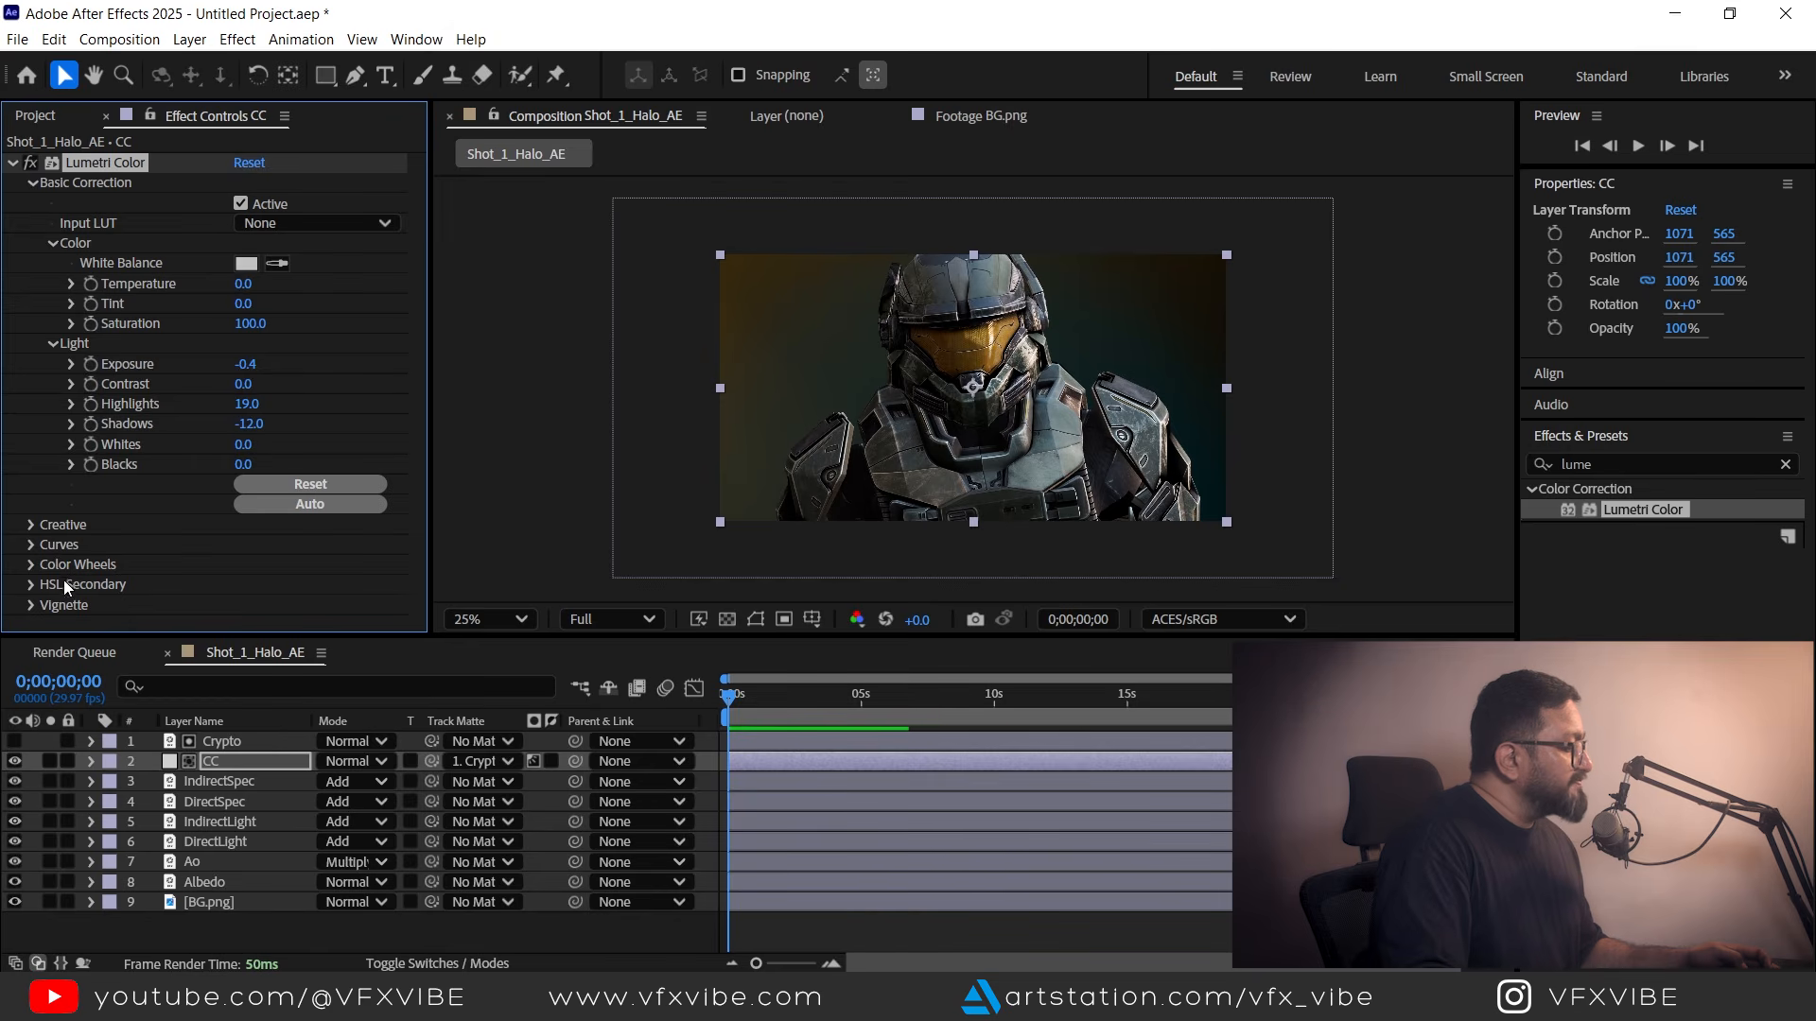
Open the CC layer's Lumetri color wheels and activate the Shadows wheel at its neutral center.
{"action": "left_click", "coordinate": [31, 565]}
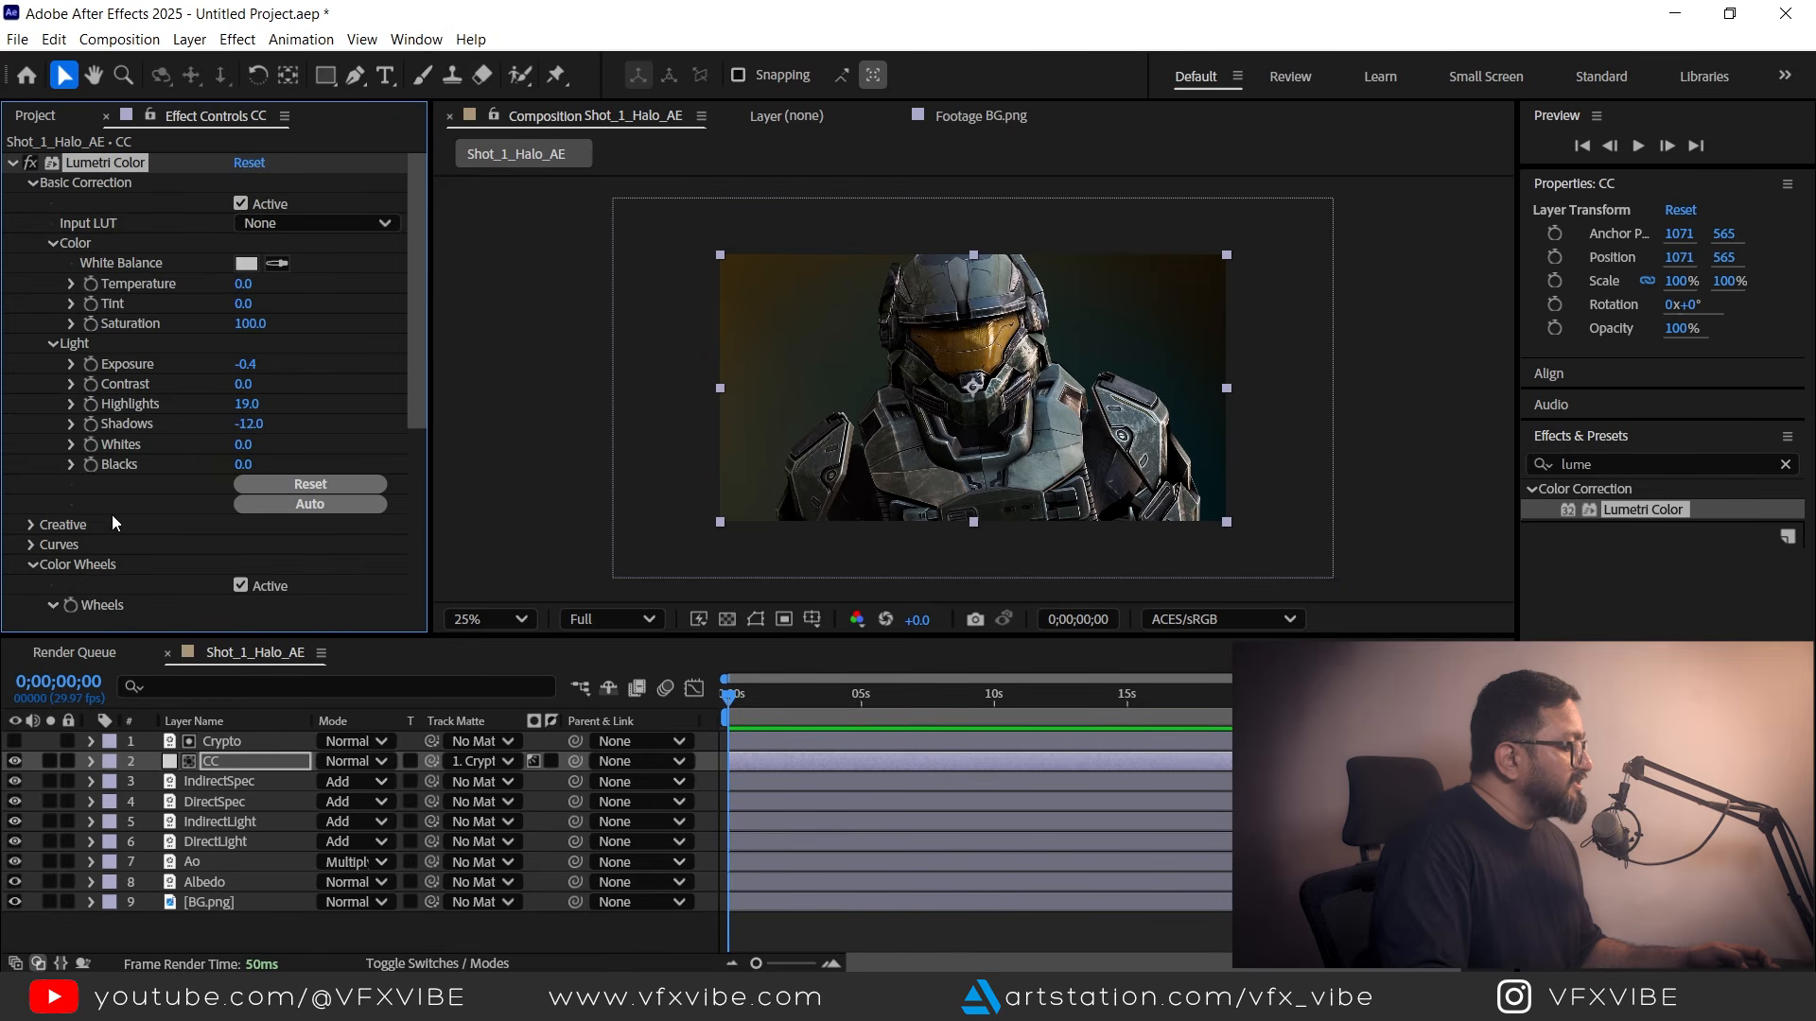
{"action": "scroll", "coordinate": [111, 514], "scroll_direction": "down", "scroll_amount": 5}
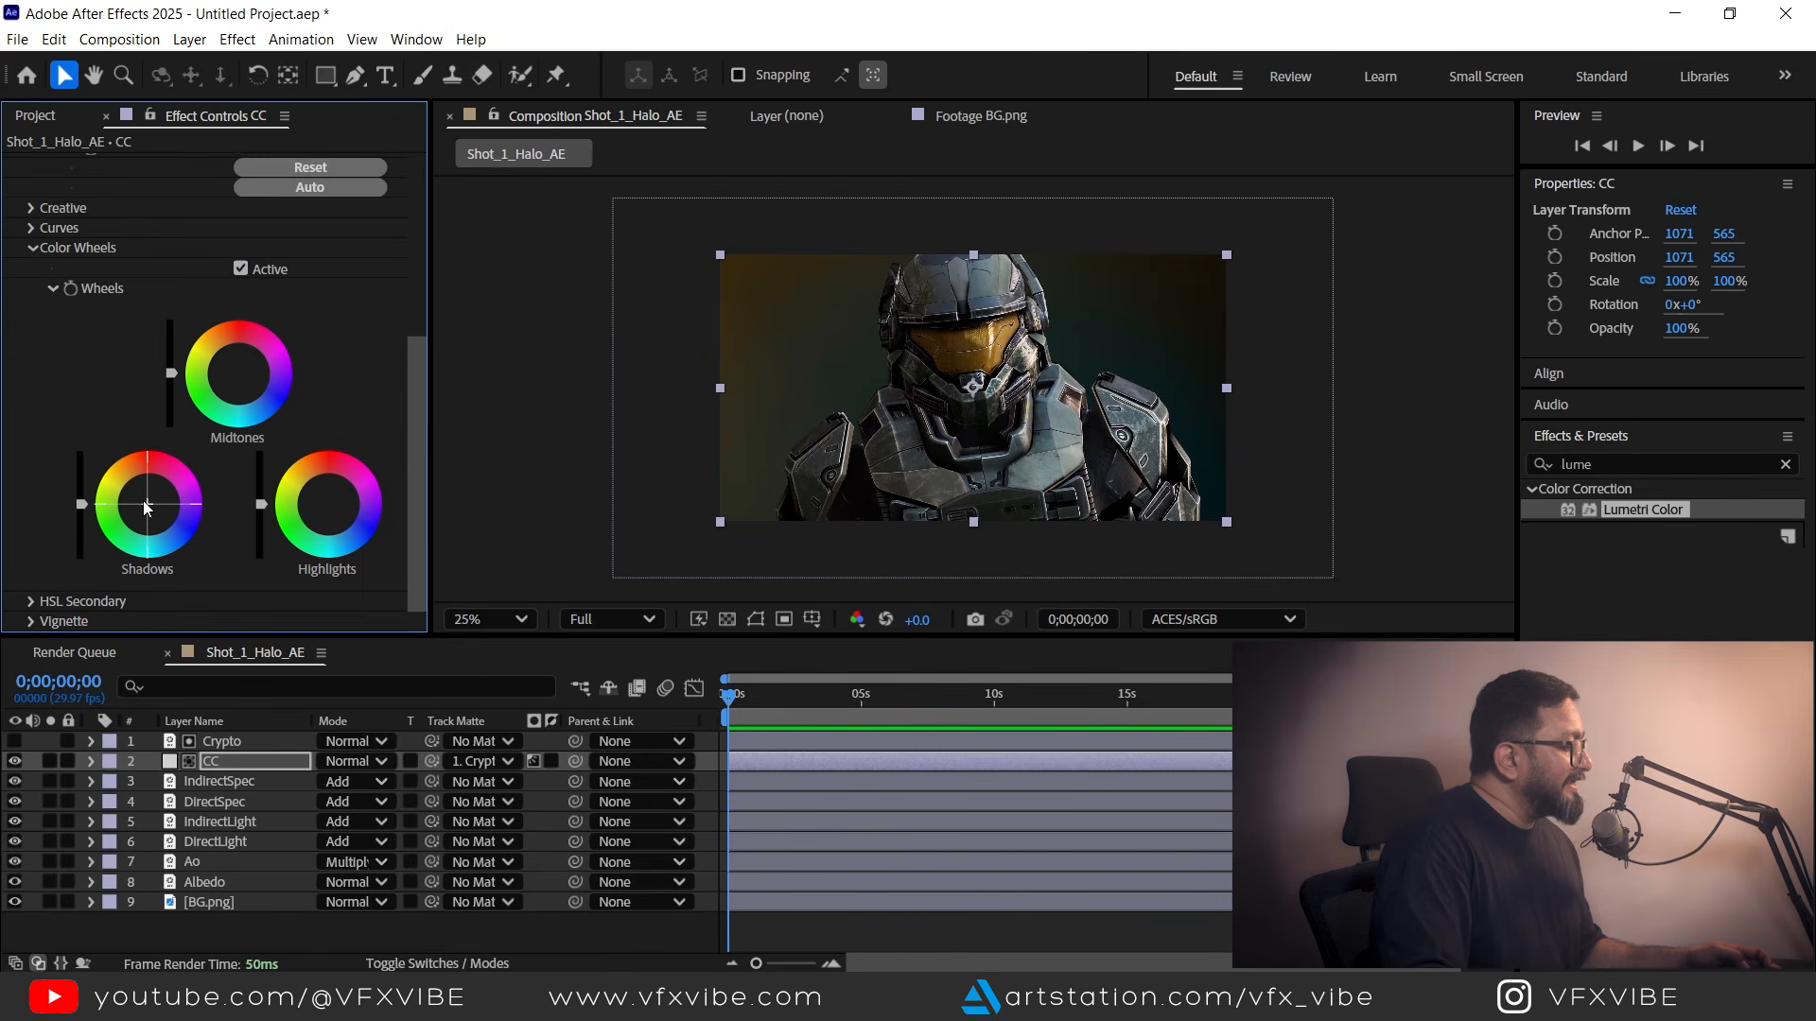
{"action": "left_click", "coordinate": [147, 508]}
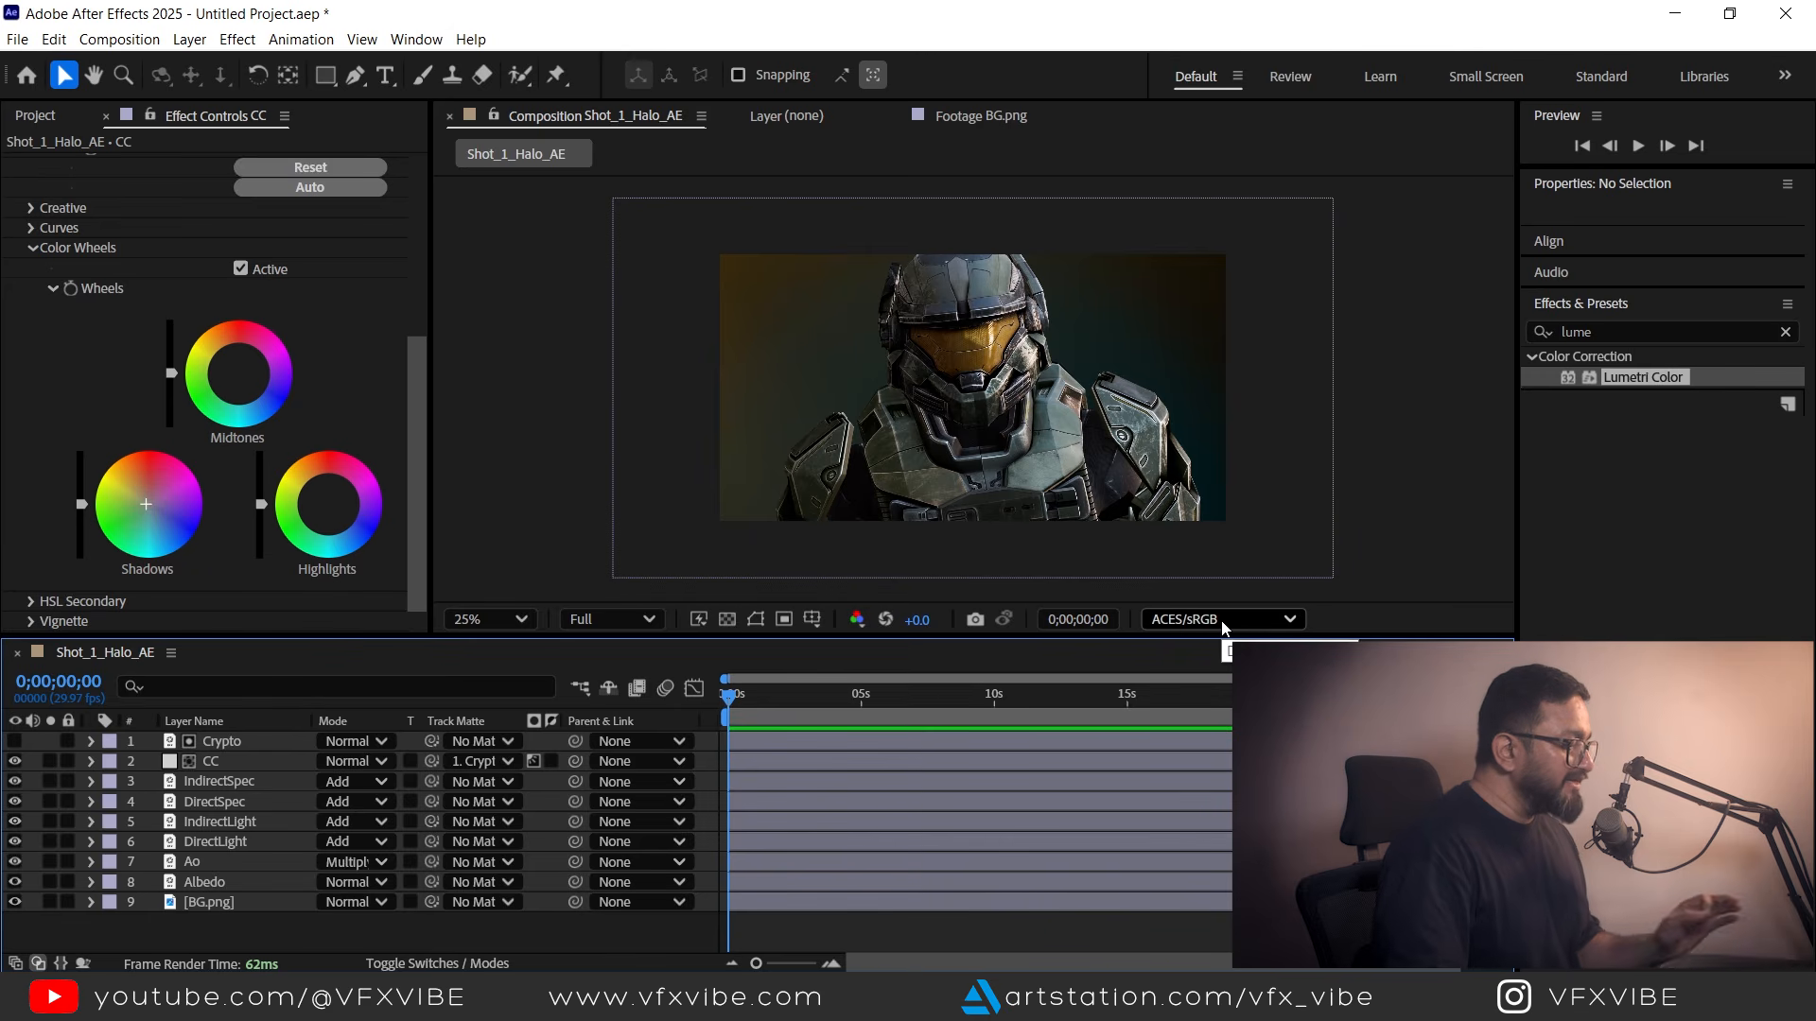
Add the Shot_1_Halo_AE composition to the render queue and set its output color space to color_picking: Output - sRGB.
{"action": "left_click", "coordinate": [128, 41]}
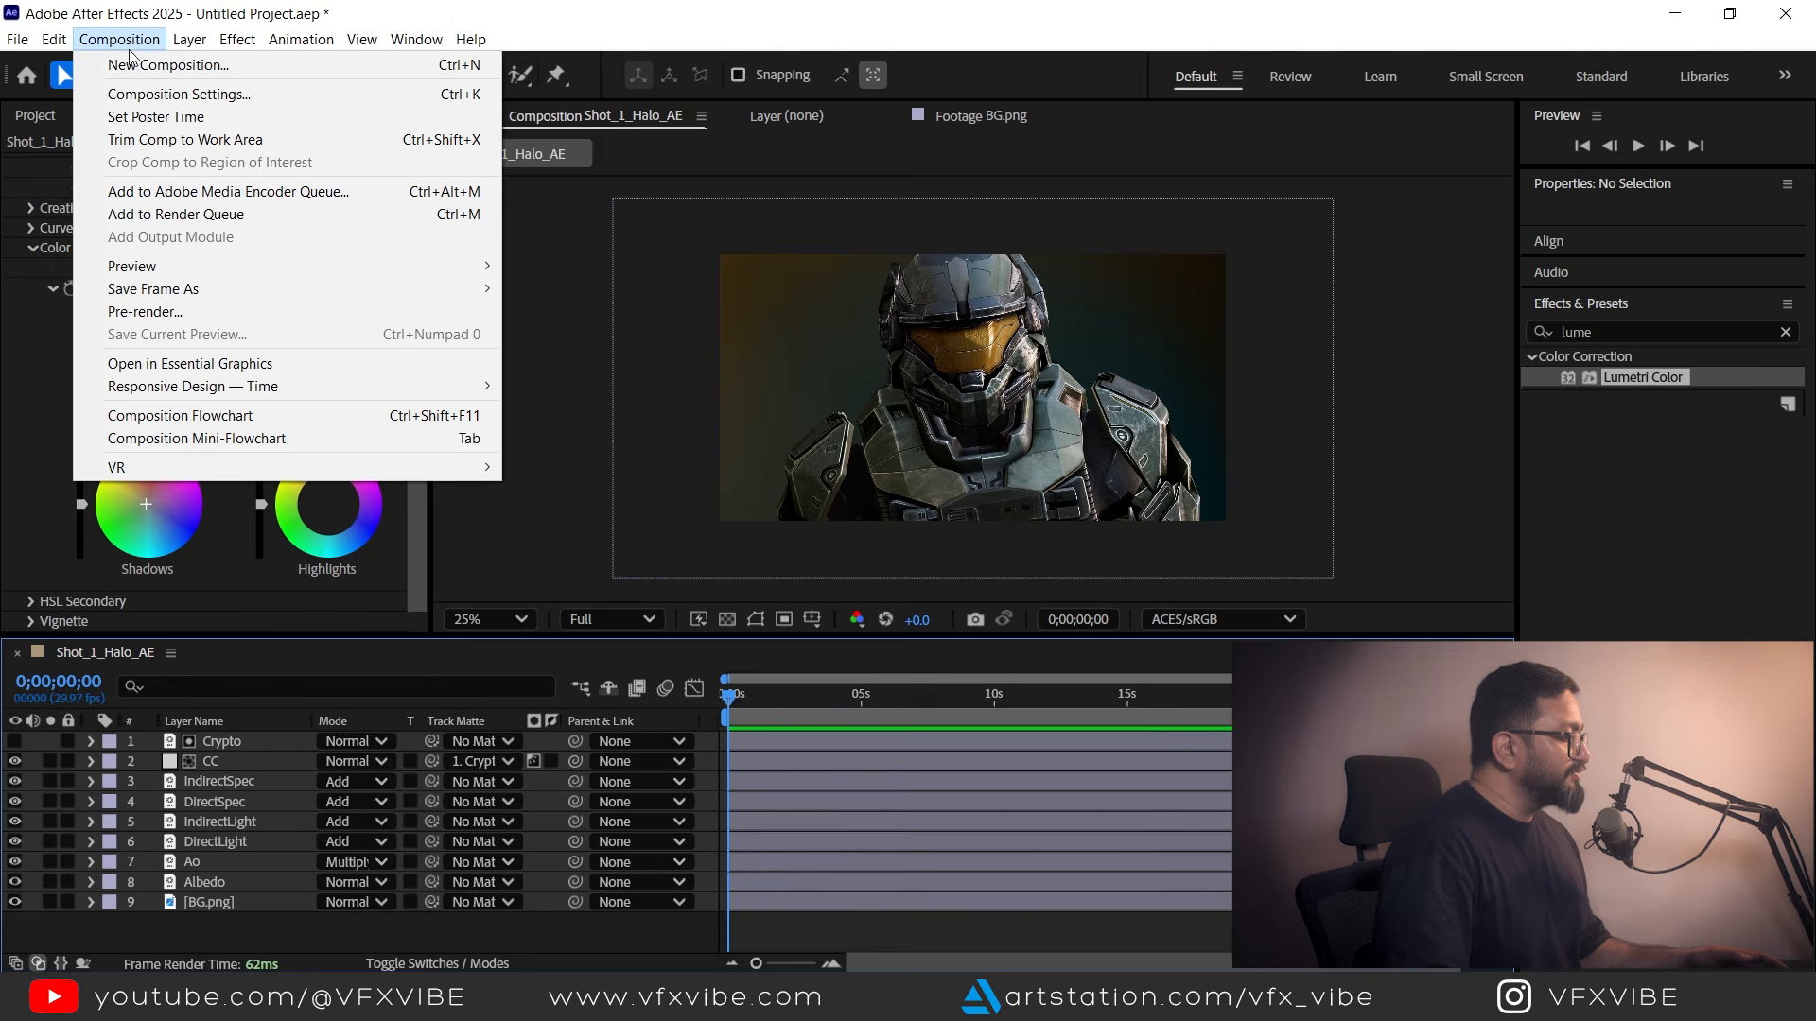
{"action": "left_click", "coordinate": [173, 217]}
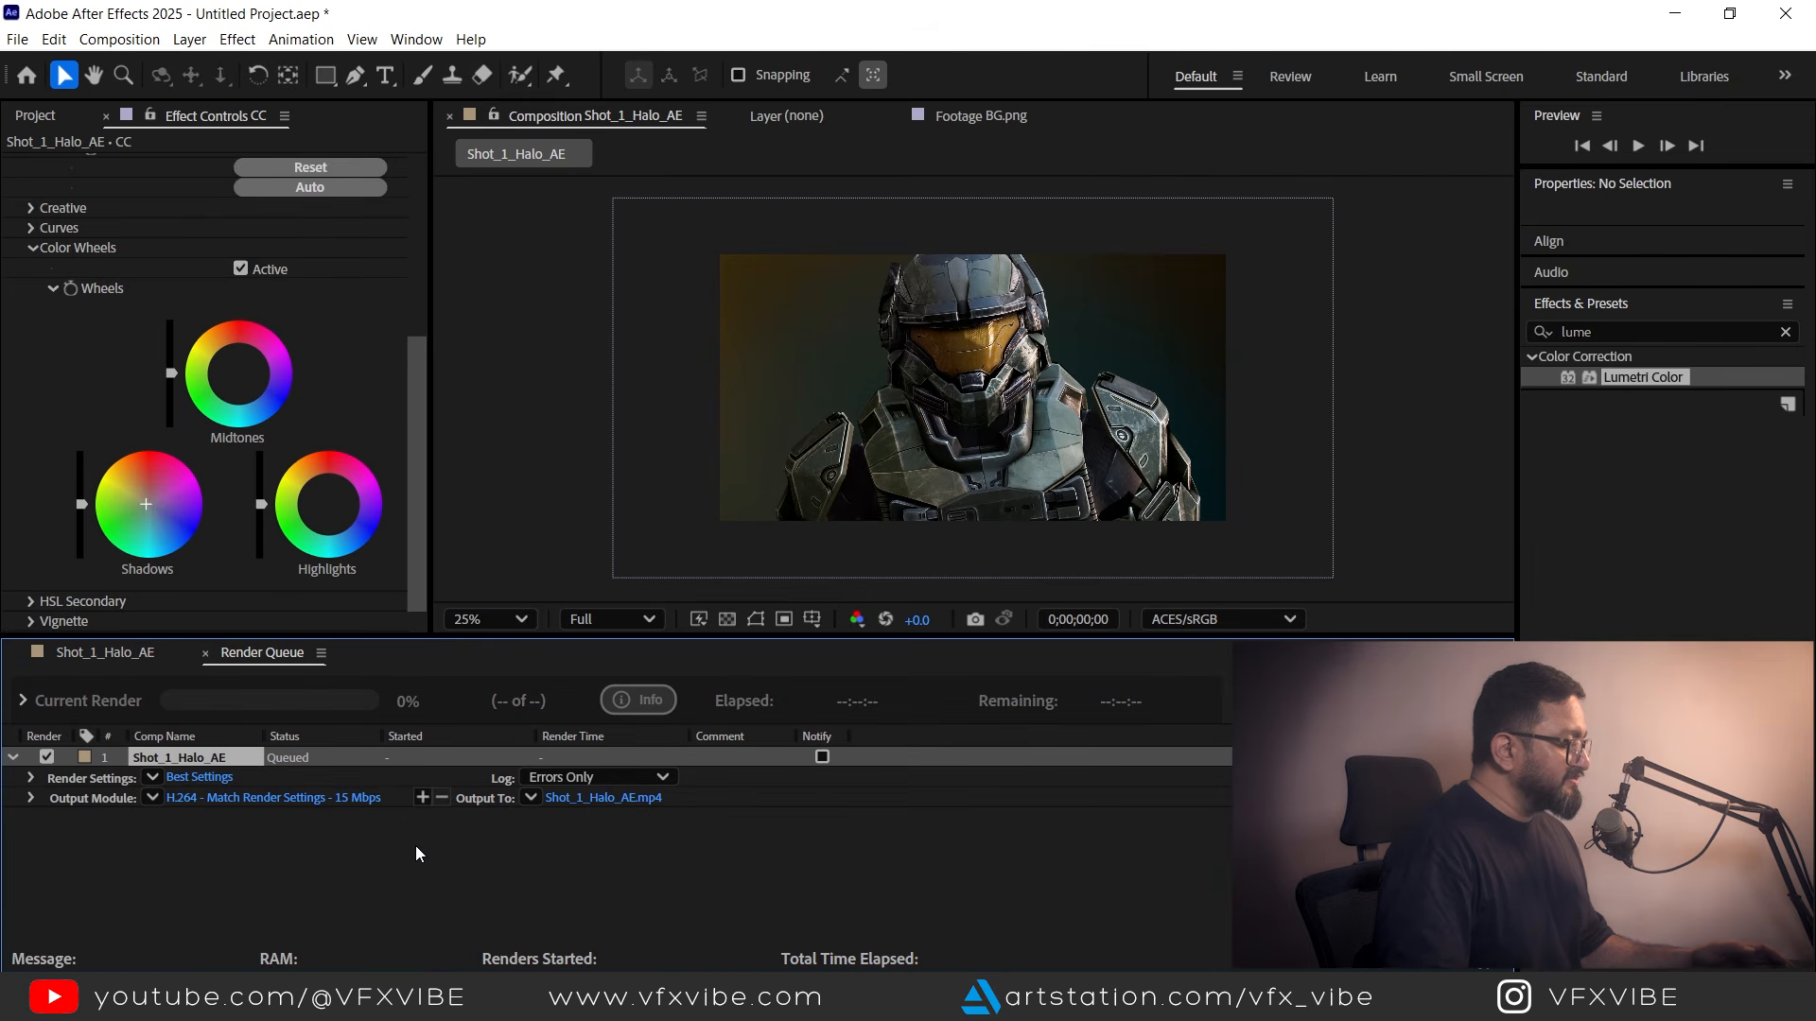
{"action": "left_click", "coordinate": [229, 798]}
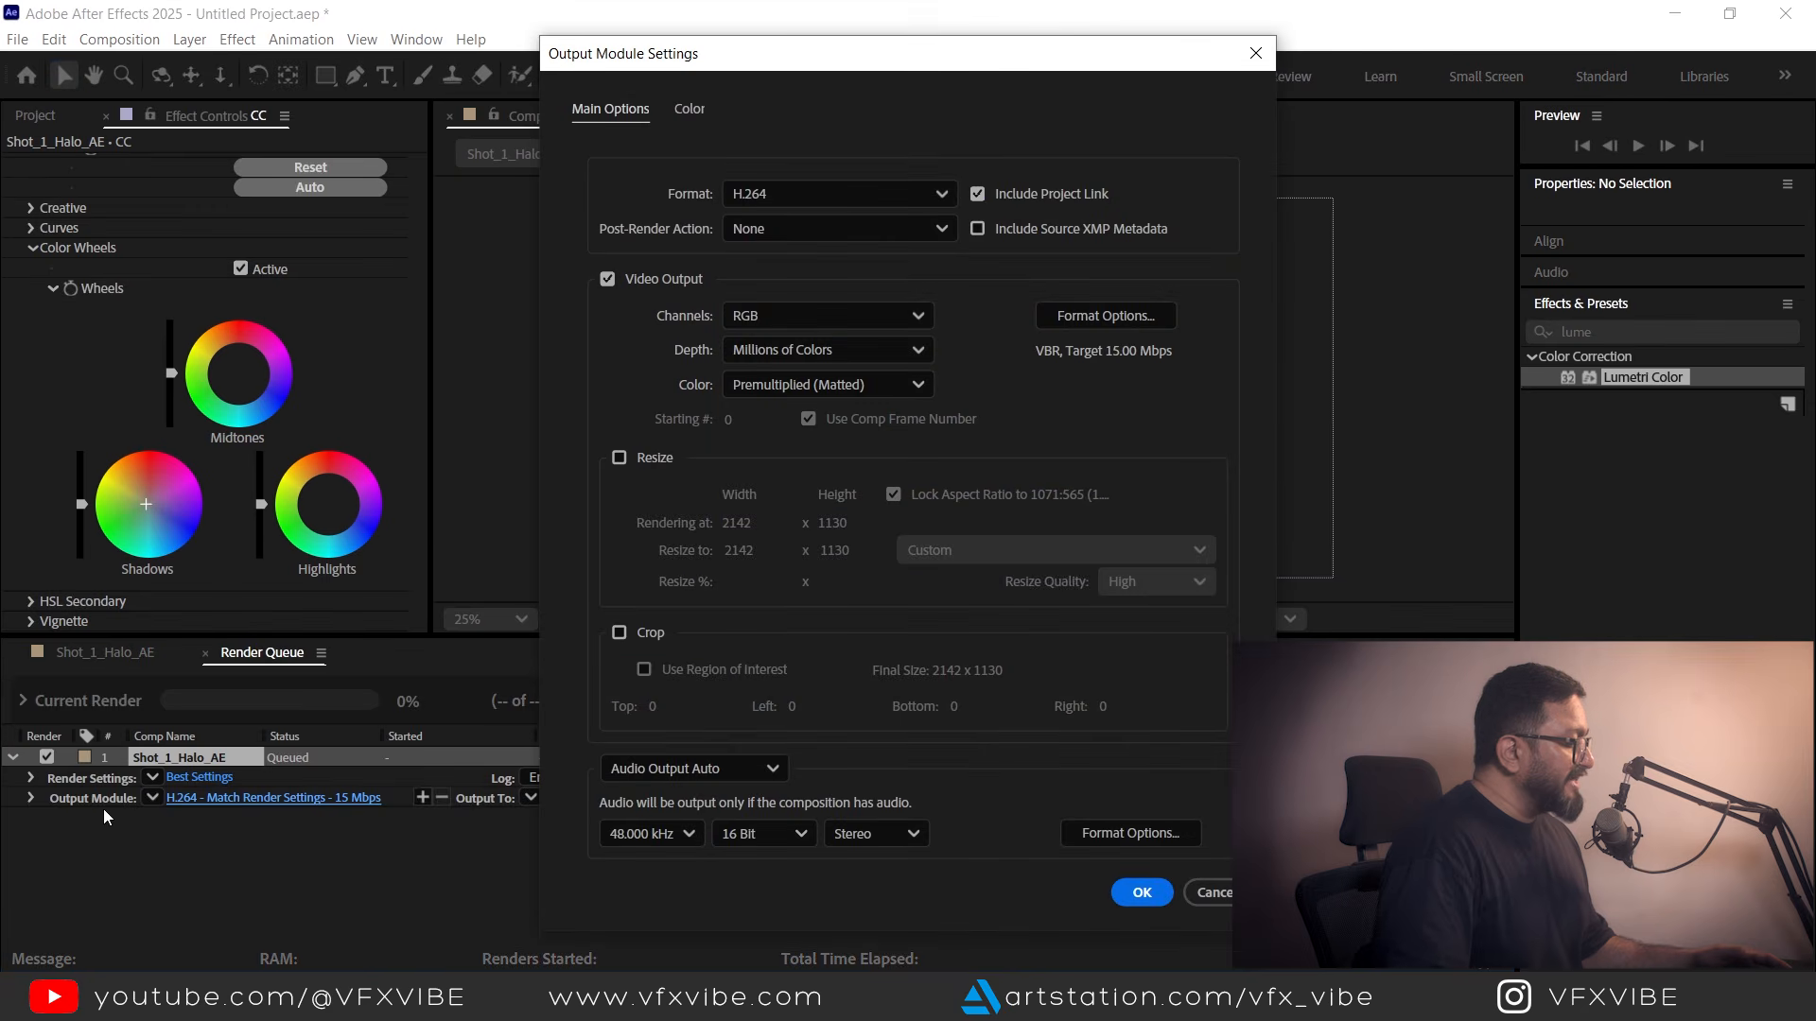
{"action": "left_click", "coordinate": [696, 108]}
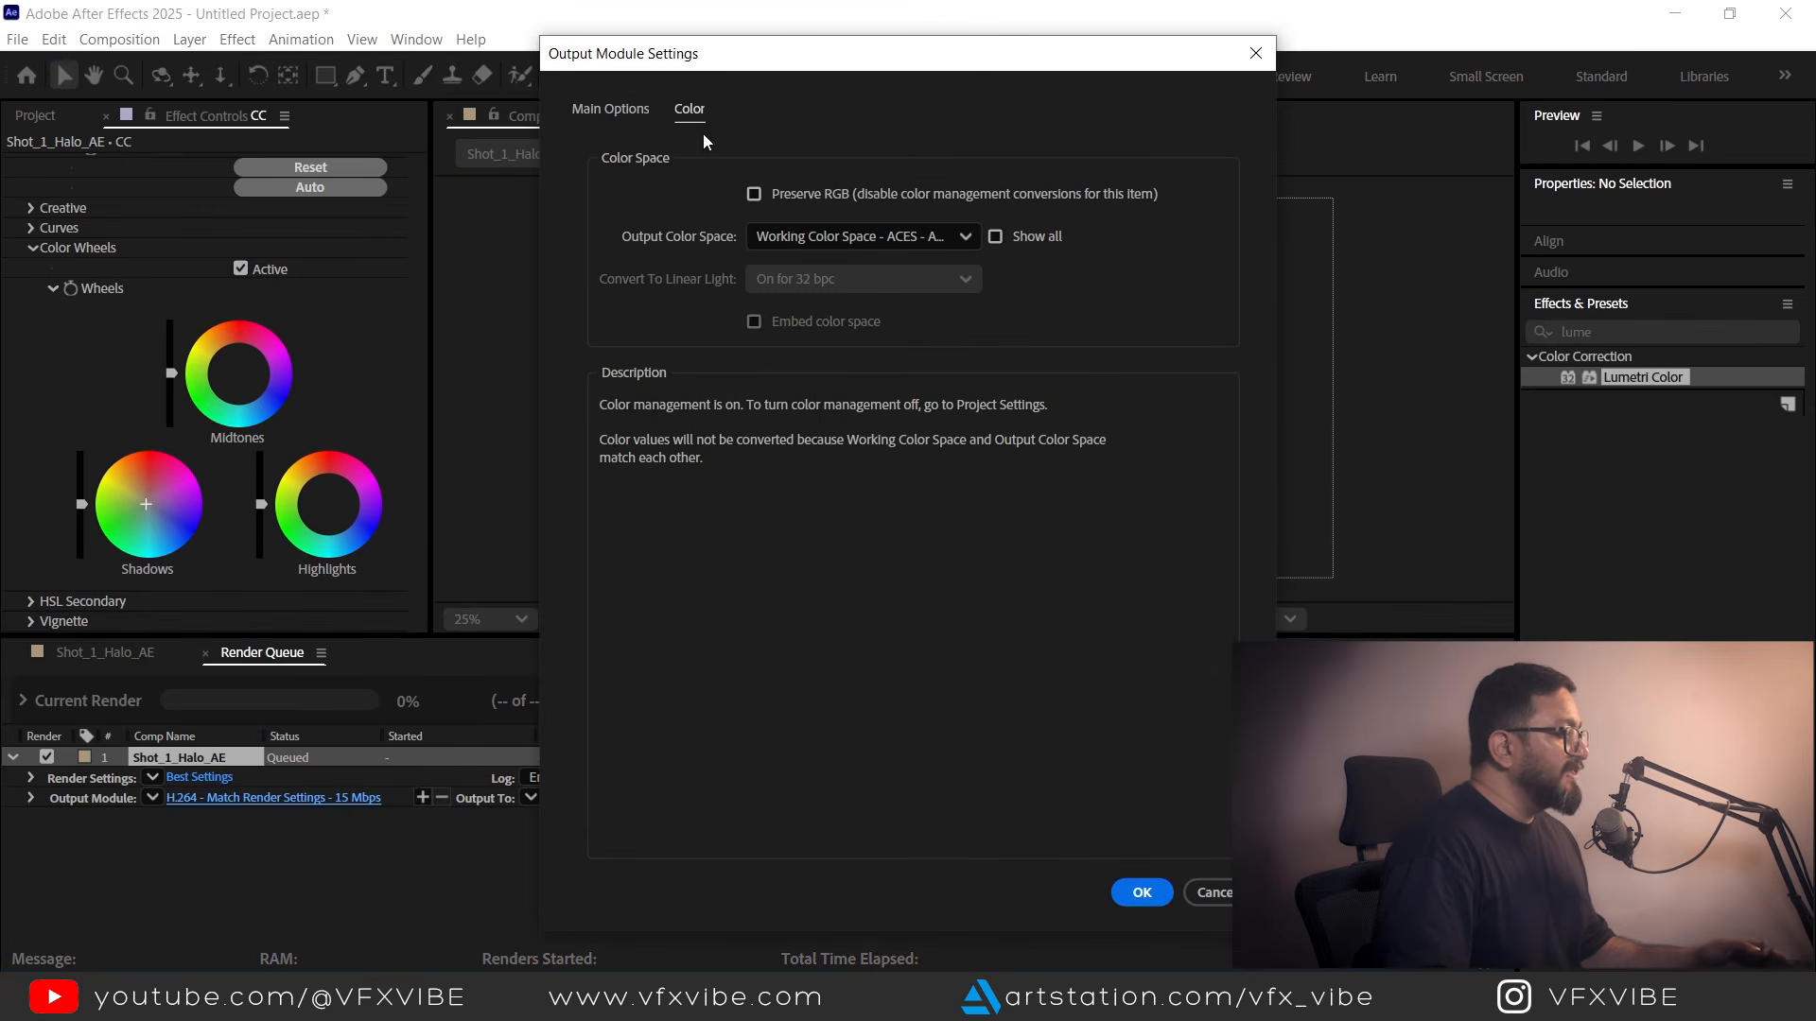
{"action": "left_click", "coordinate": [971, 235]}
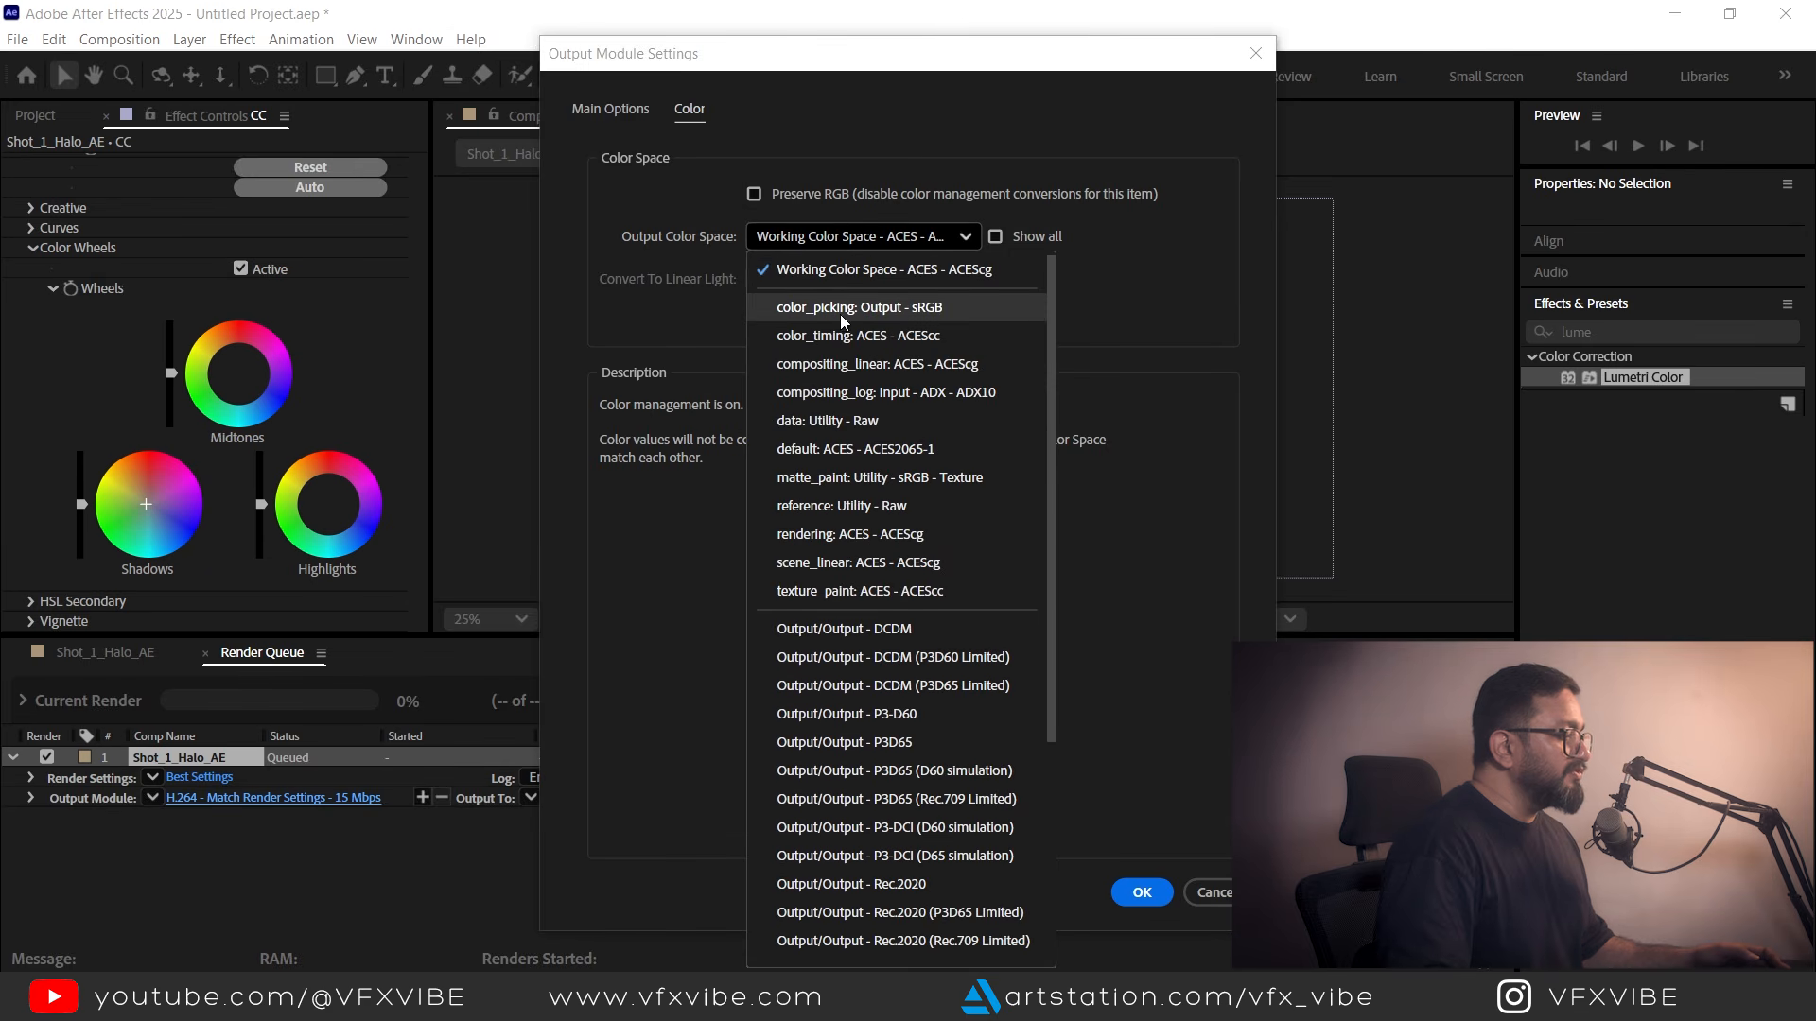
{"action": "left_click", "coordinate": [901, 312]}
{"action": "left_click", "coordinate": [956, 237]}
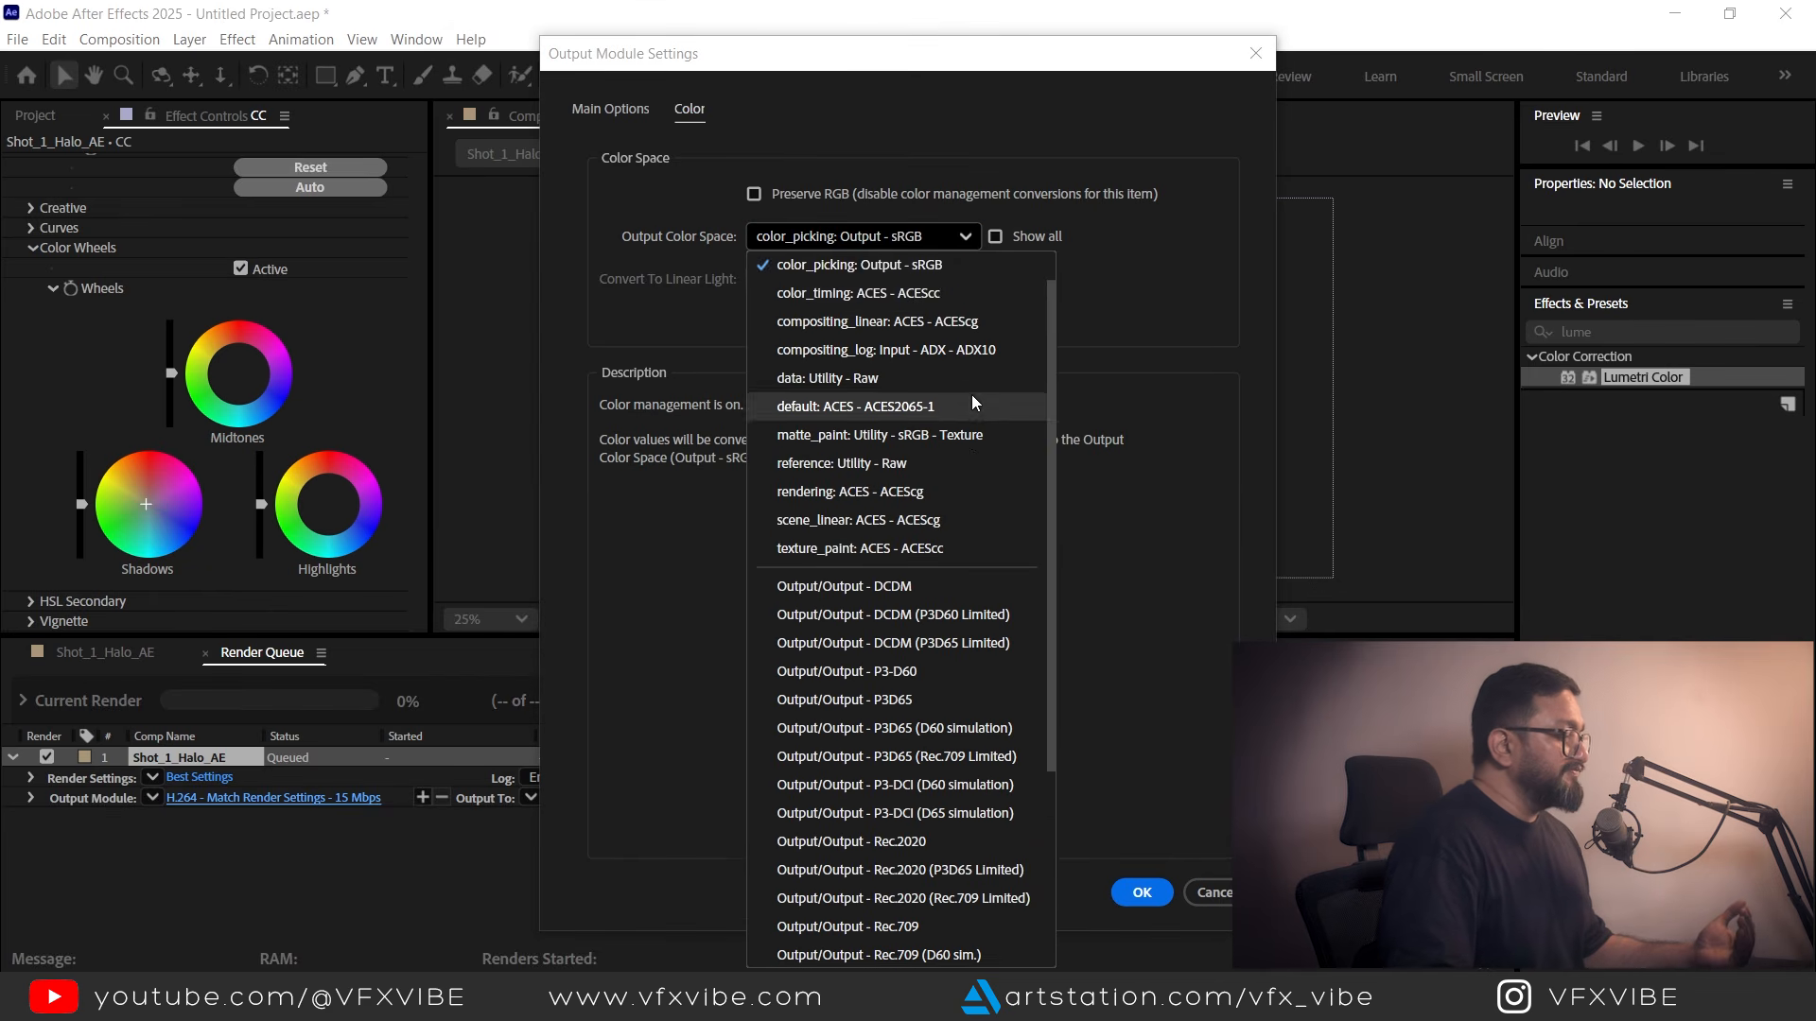
{"action": "scroll", "coordinate": [973, 395], "scroll_direction": "down", "scroll_amount": 4}
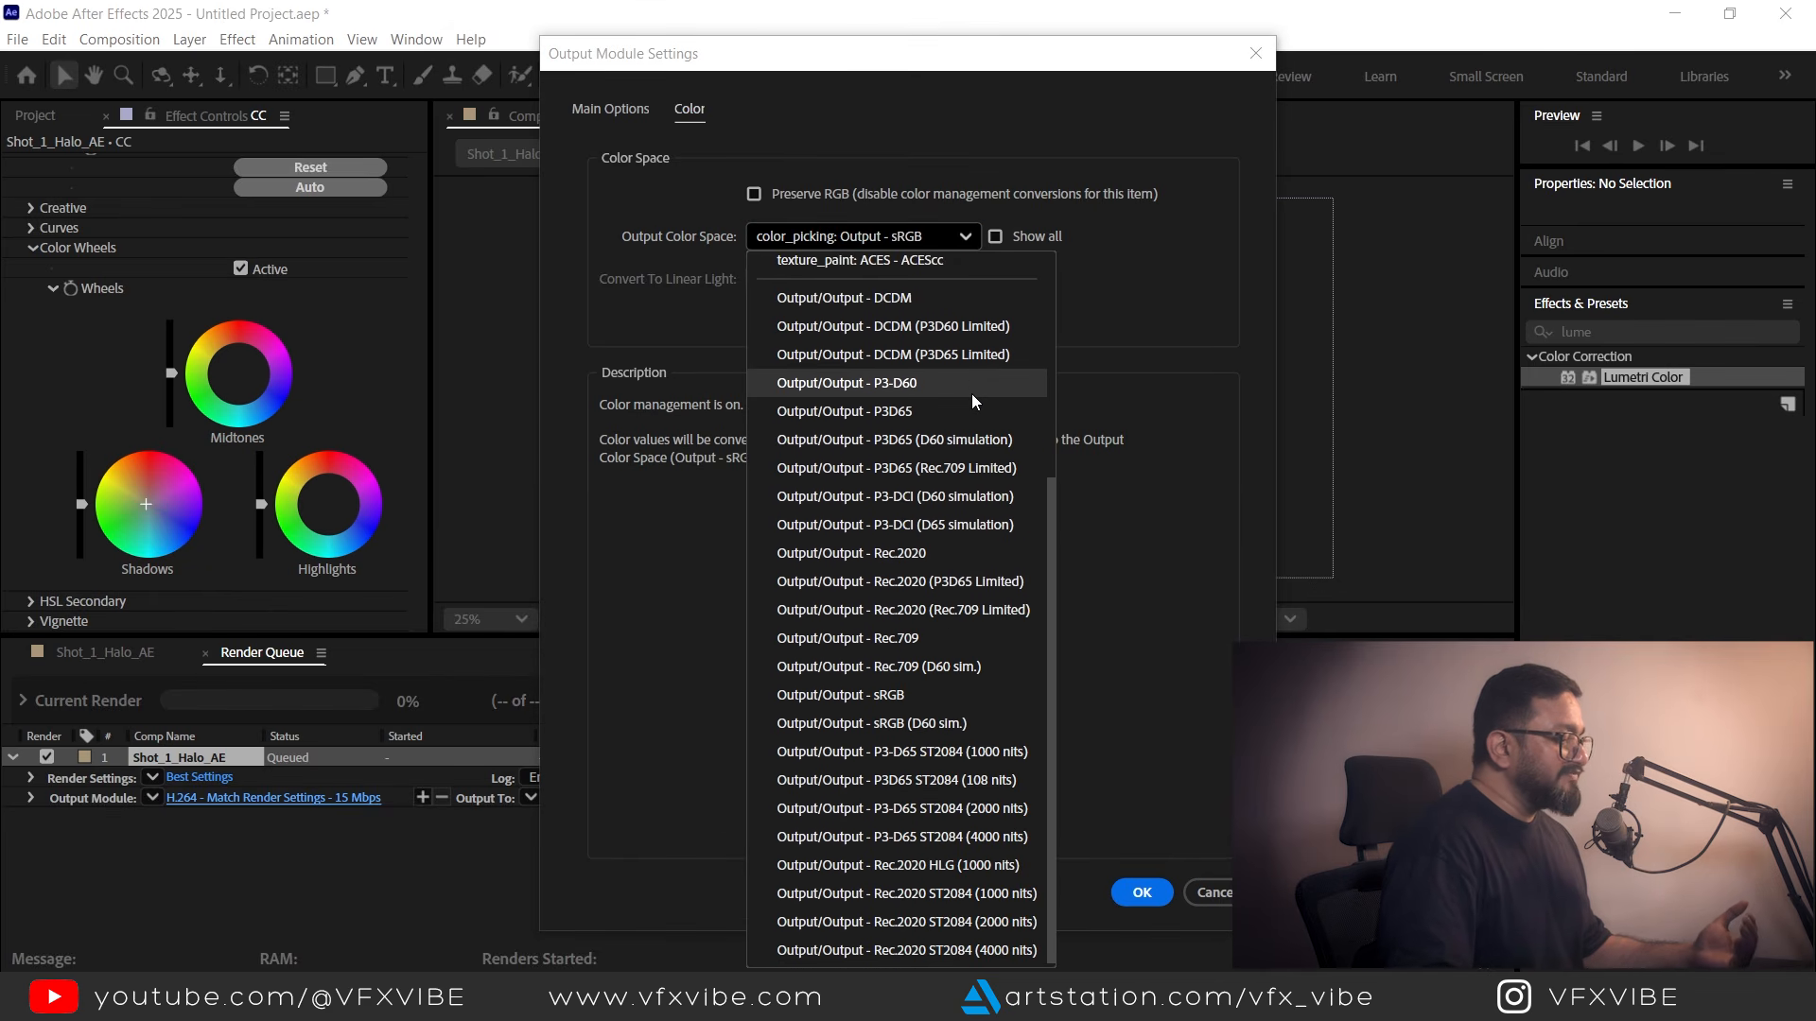
{"action": "scroll", "coordinate": [973, 394], "scroll_direction": "up", "scroll_amount": 4}
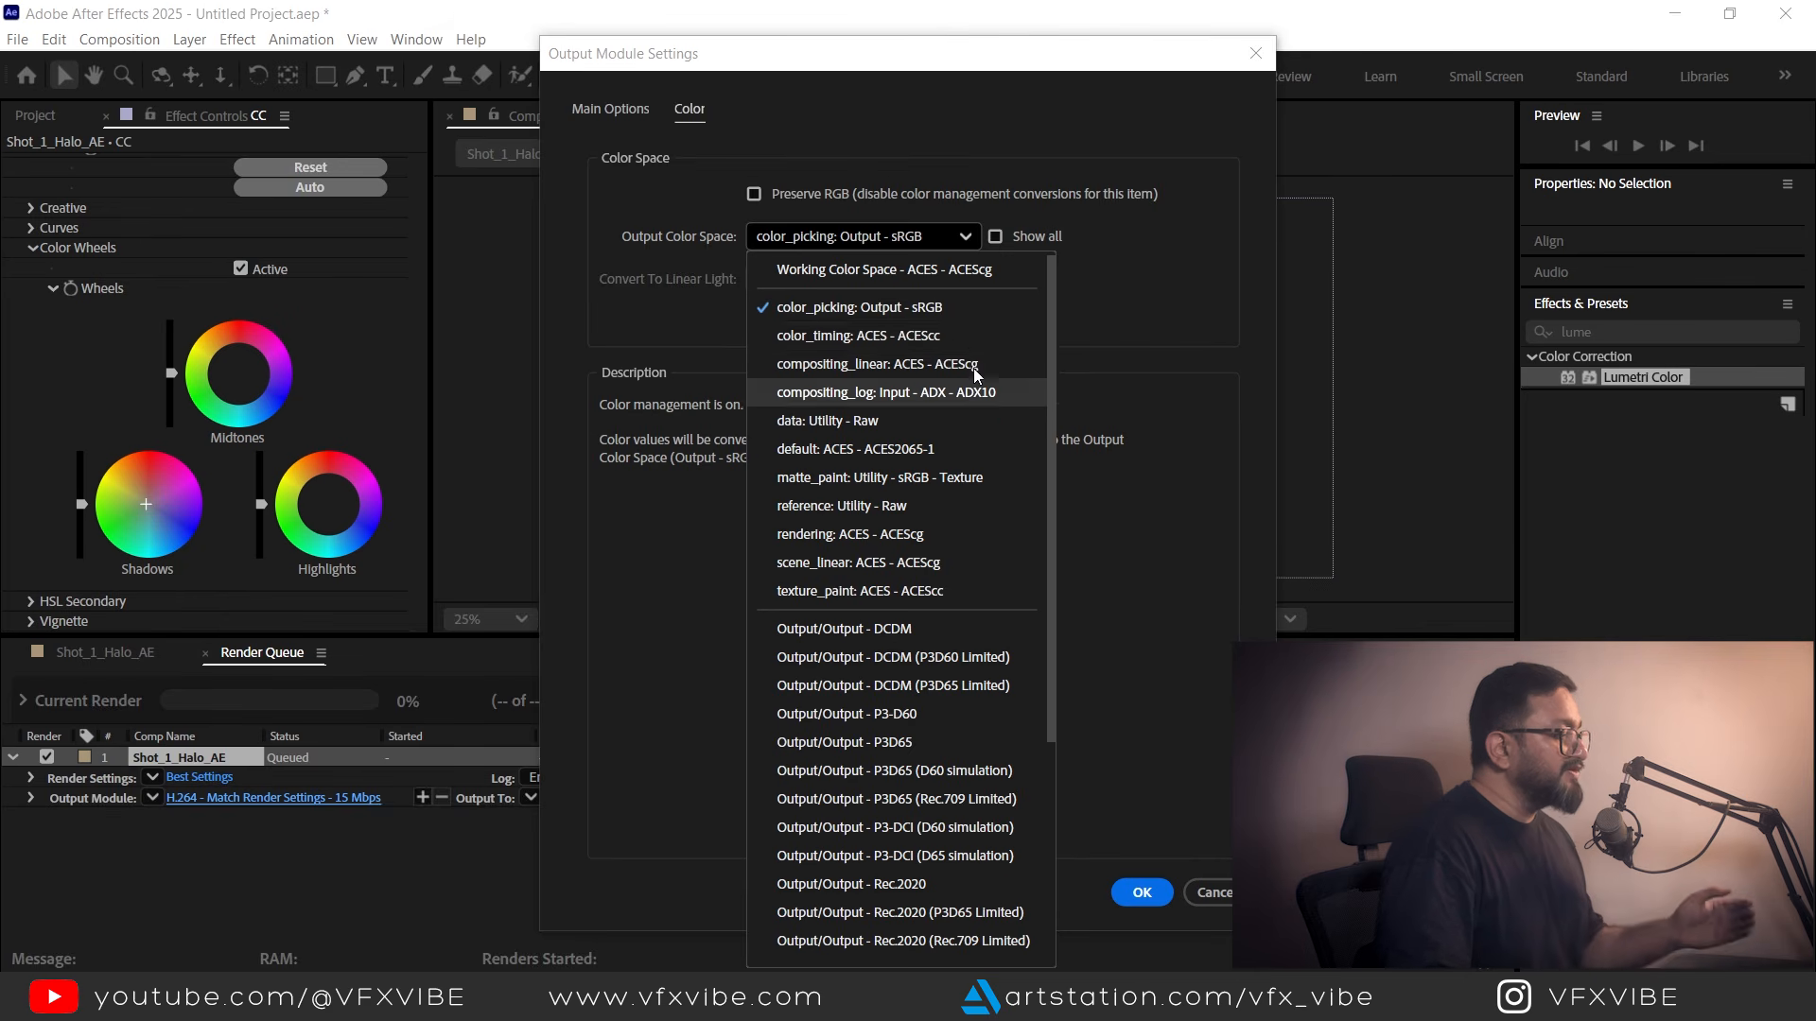
{"action": "left_click", "coordinate": [912, 306]}
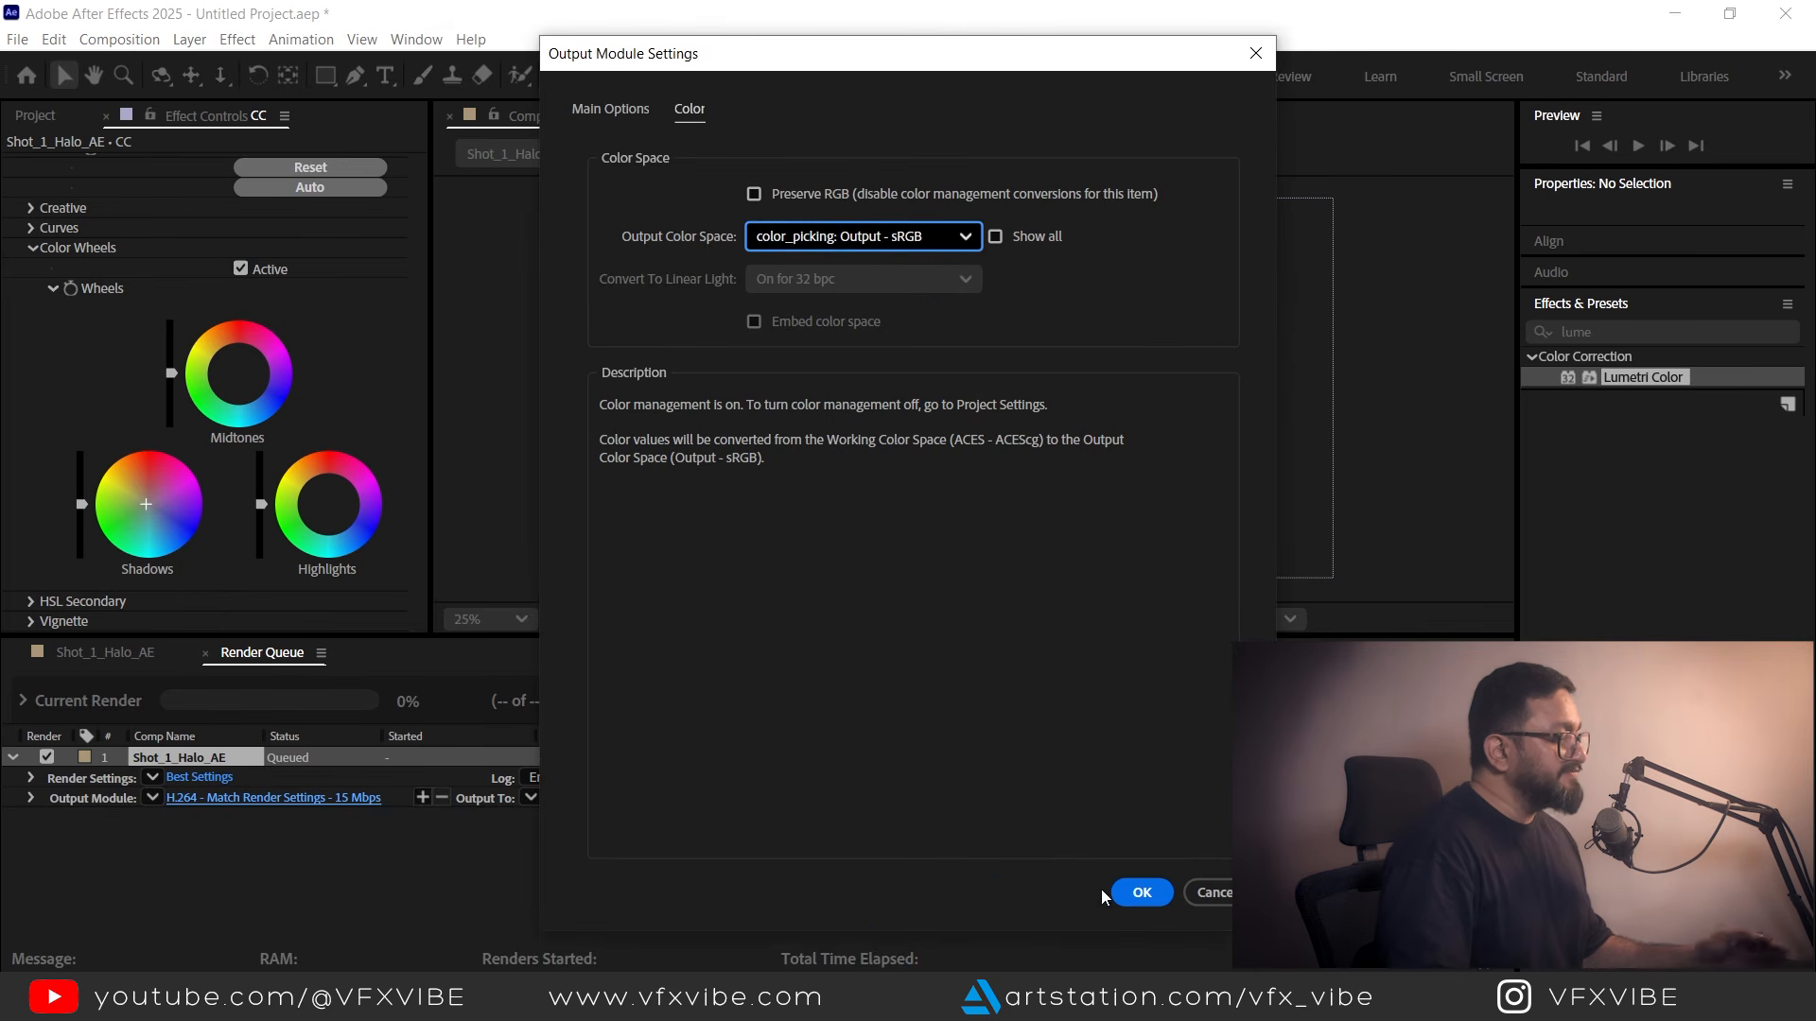
Set the output module's format to JPEG Sequence and render the queued Shot_1_Halo_AE composition.
{"action": "left_click", "coordinate": [619, 111]}
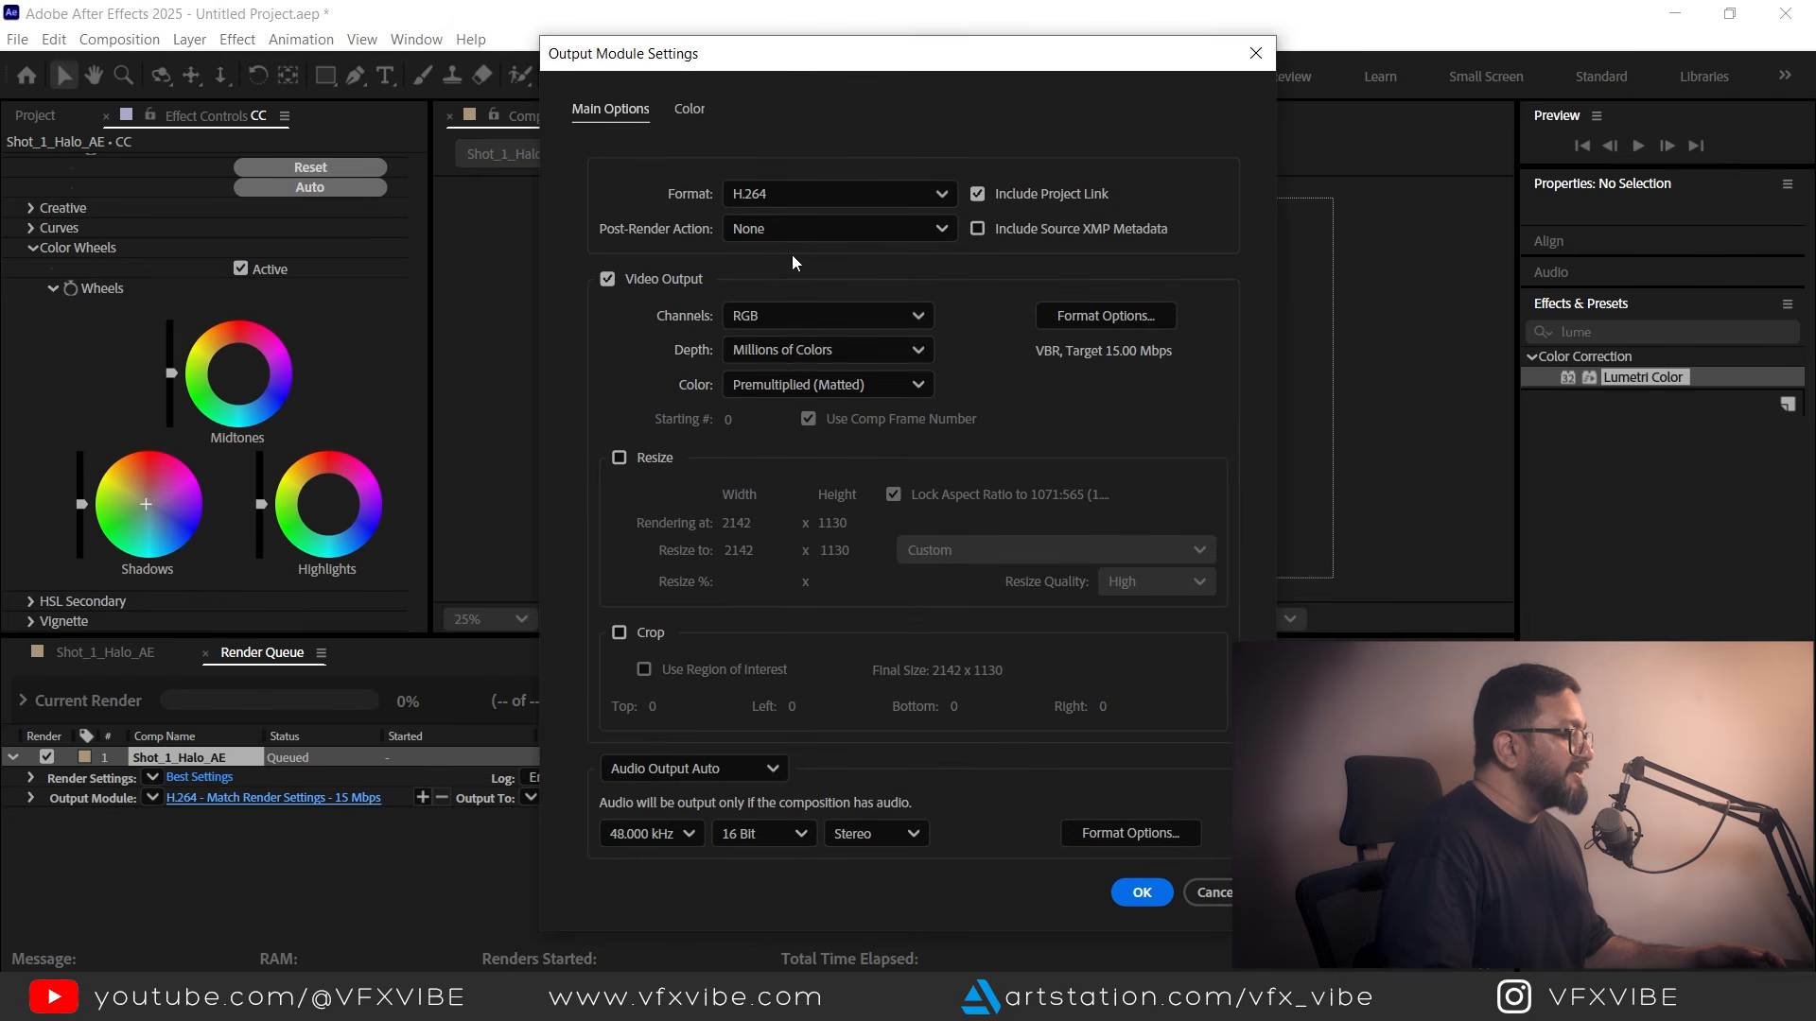
{"action": "left_click", "coordinate": [932, 197]}
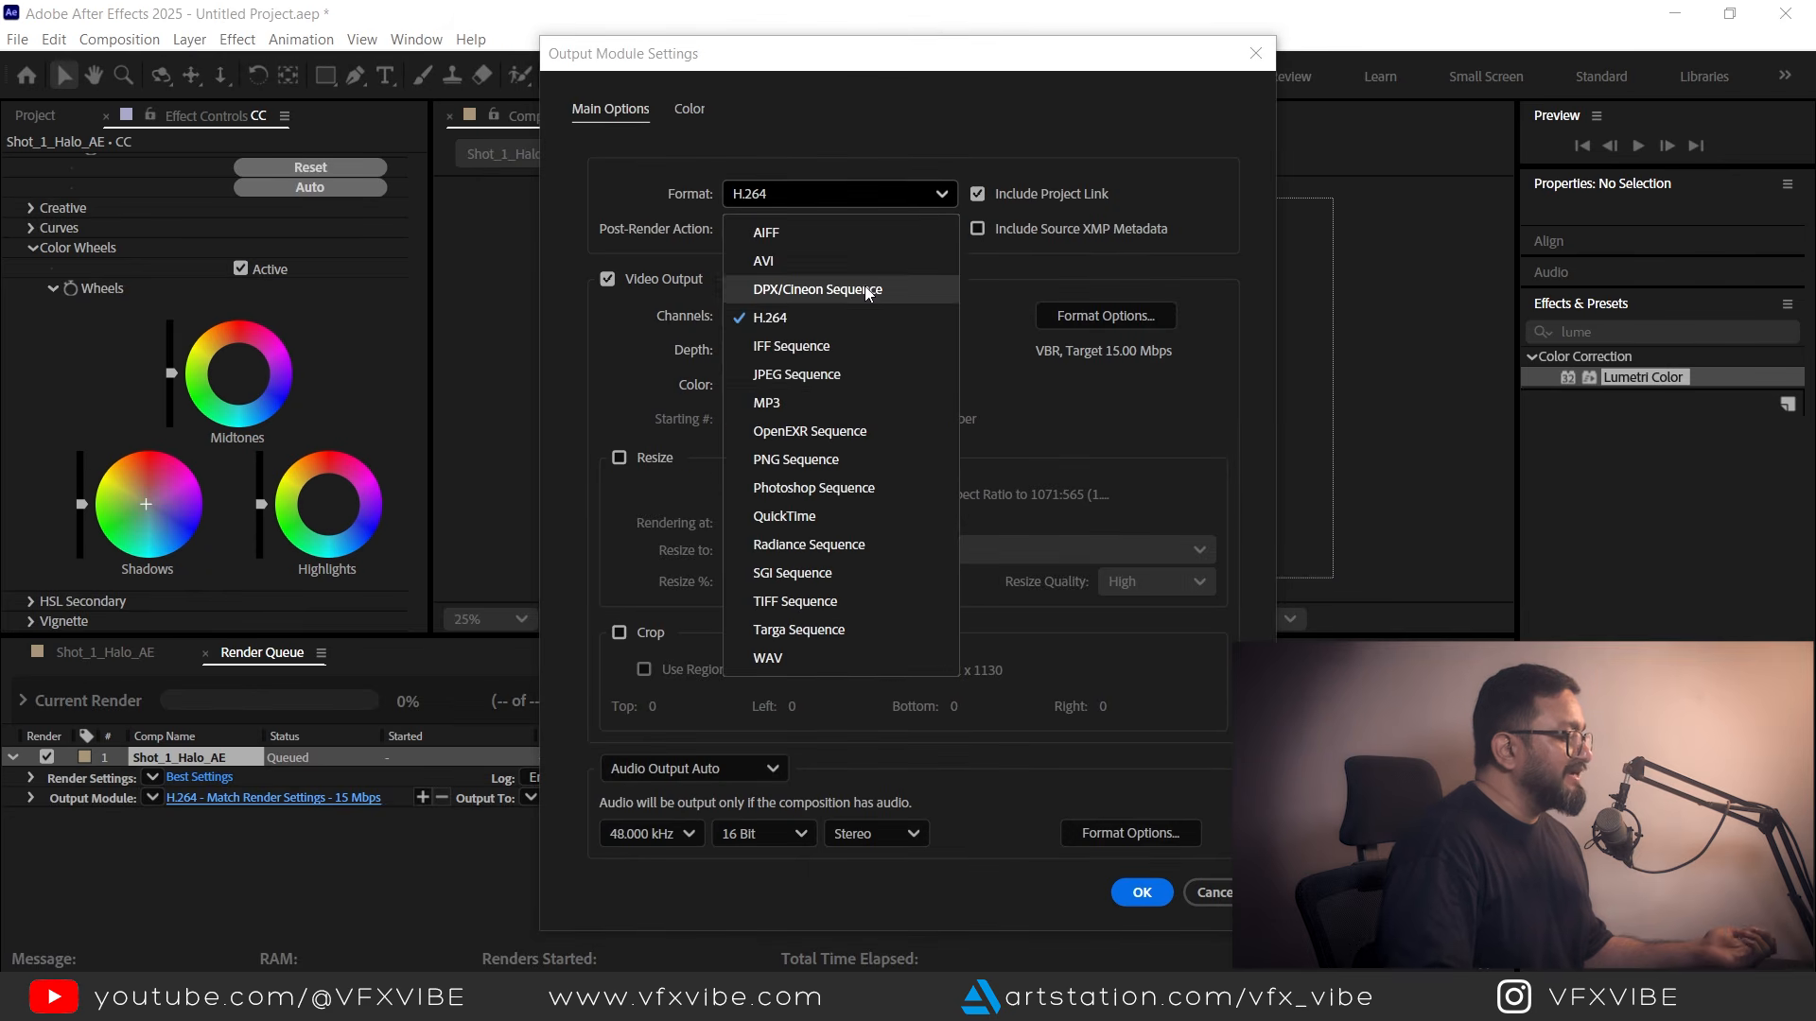
{"action": "left_click", "coordinate": [841, 375]}
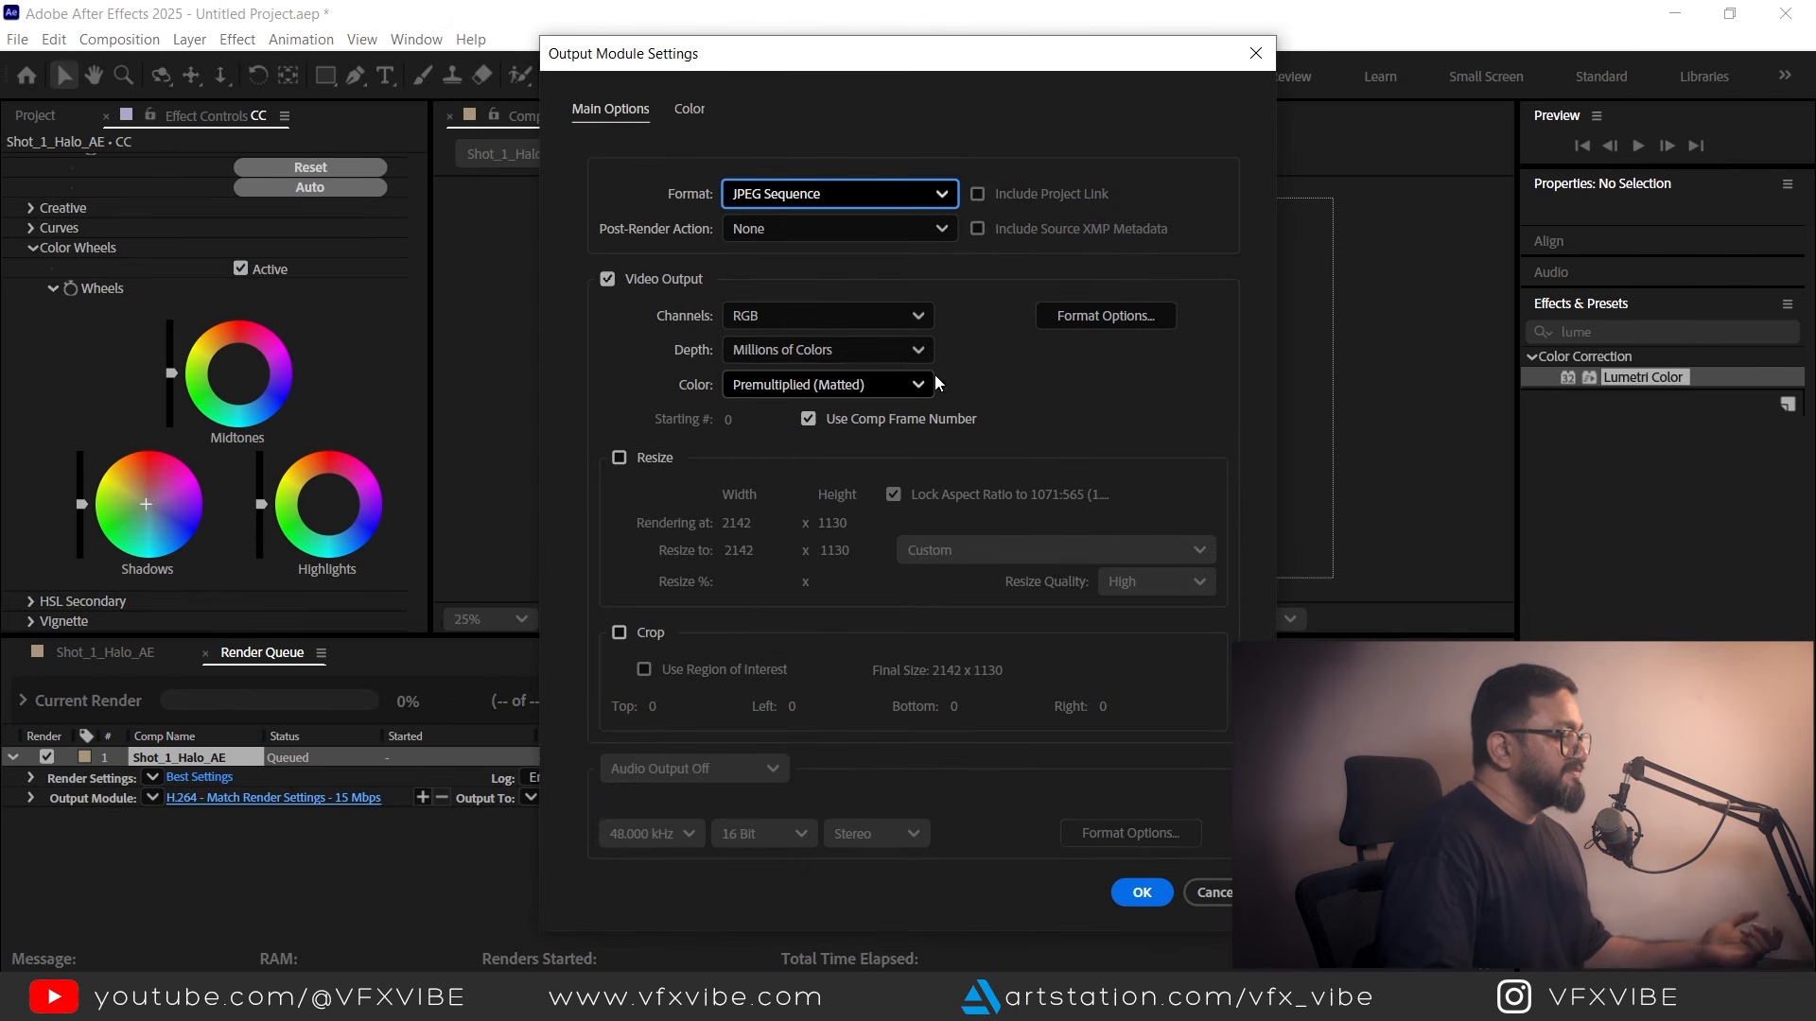
{"action": "left_click", "coordinate": [898, 192]}
{"action": "left_click", "coordinate": [826, 192]}
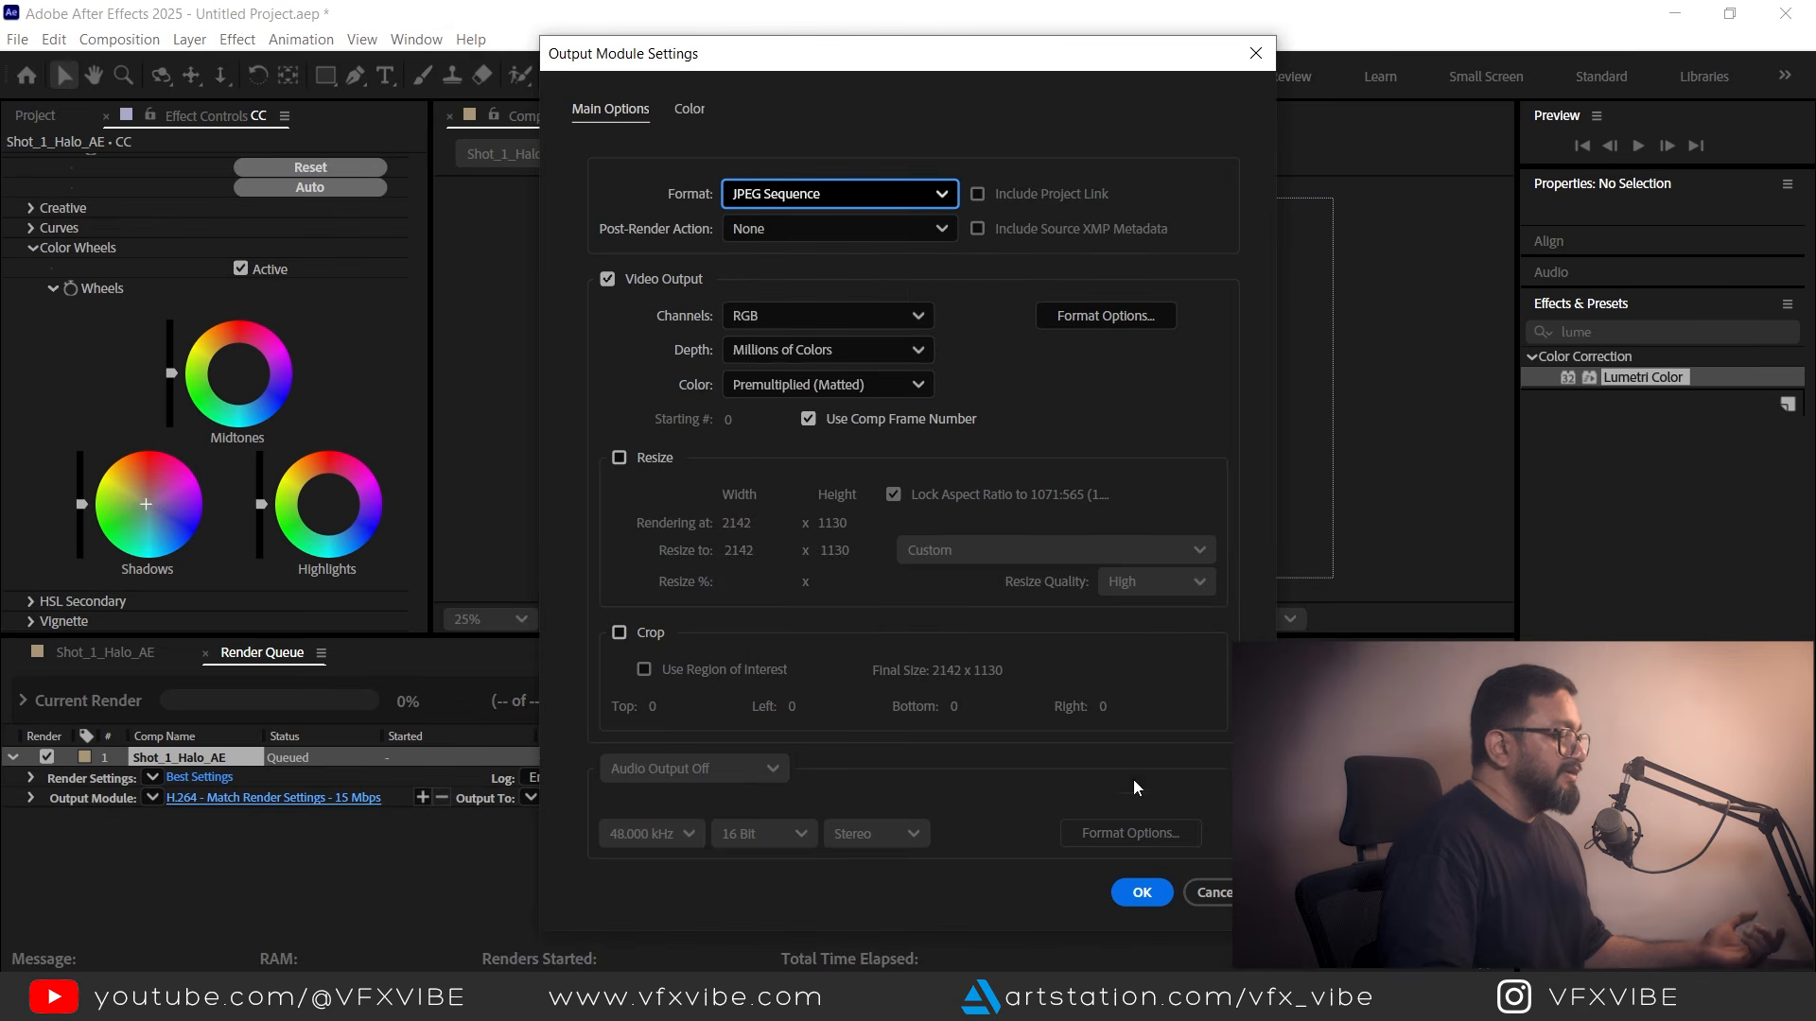
{"action": "left_click", "coordinate": [1142, 892]}
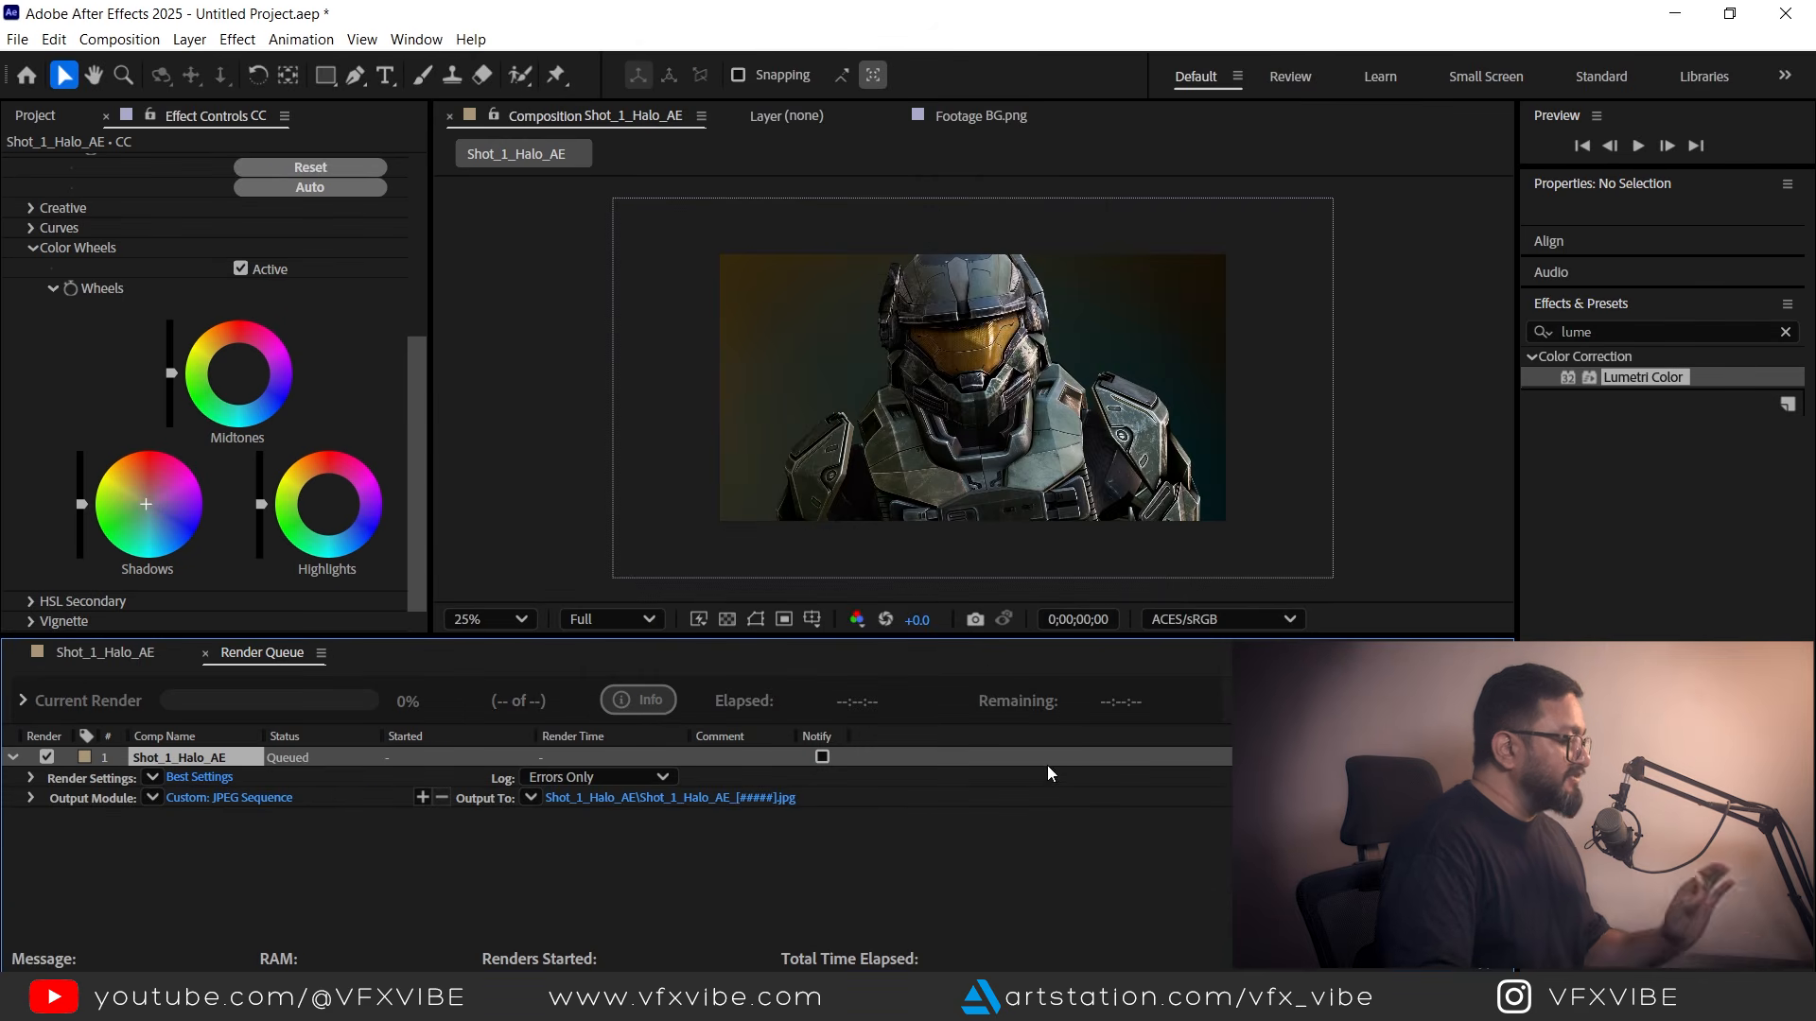
{"action": "left_click", "coordinate": [1750, 701]}
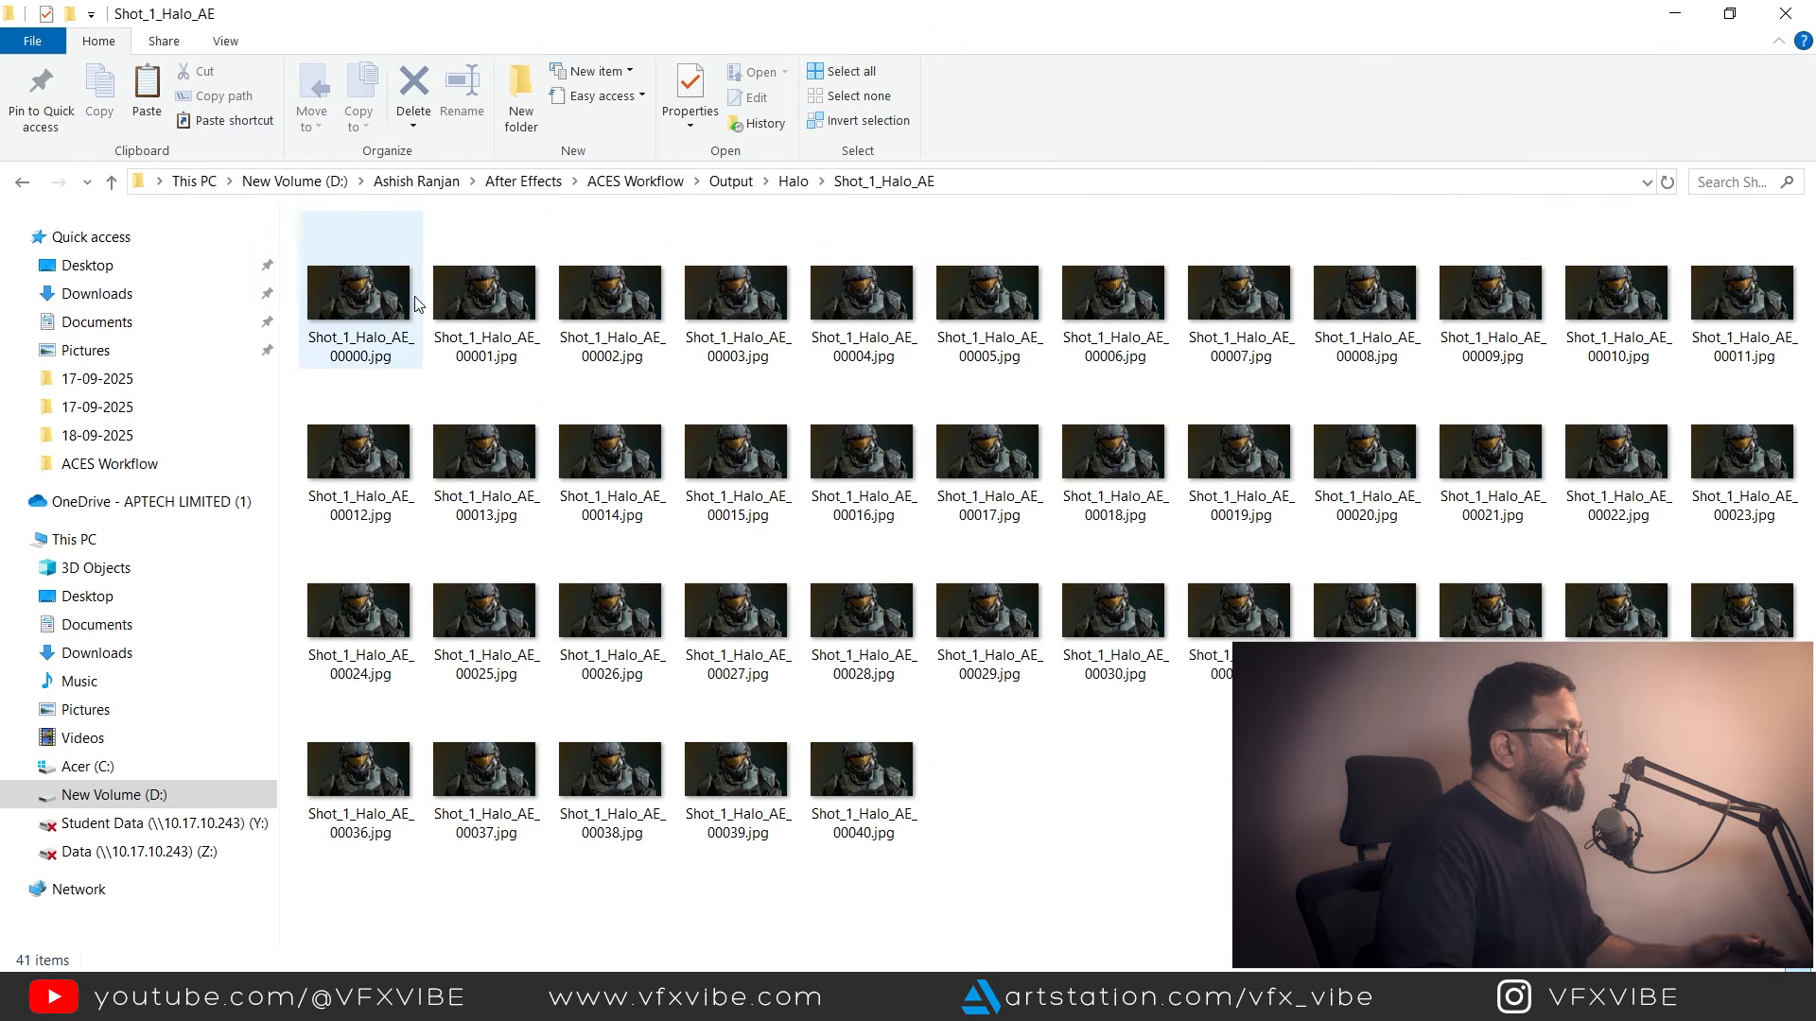
Open the rendered frame Shot_1_Halo_AE_00000.jpg in the image viewer and switch between it and the previous window.
{"action": "left_click", "coordinate": [359, 303]}
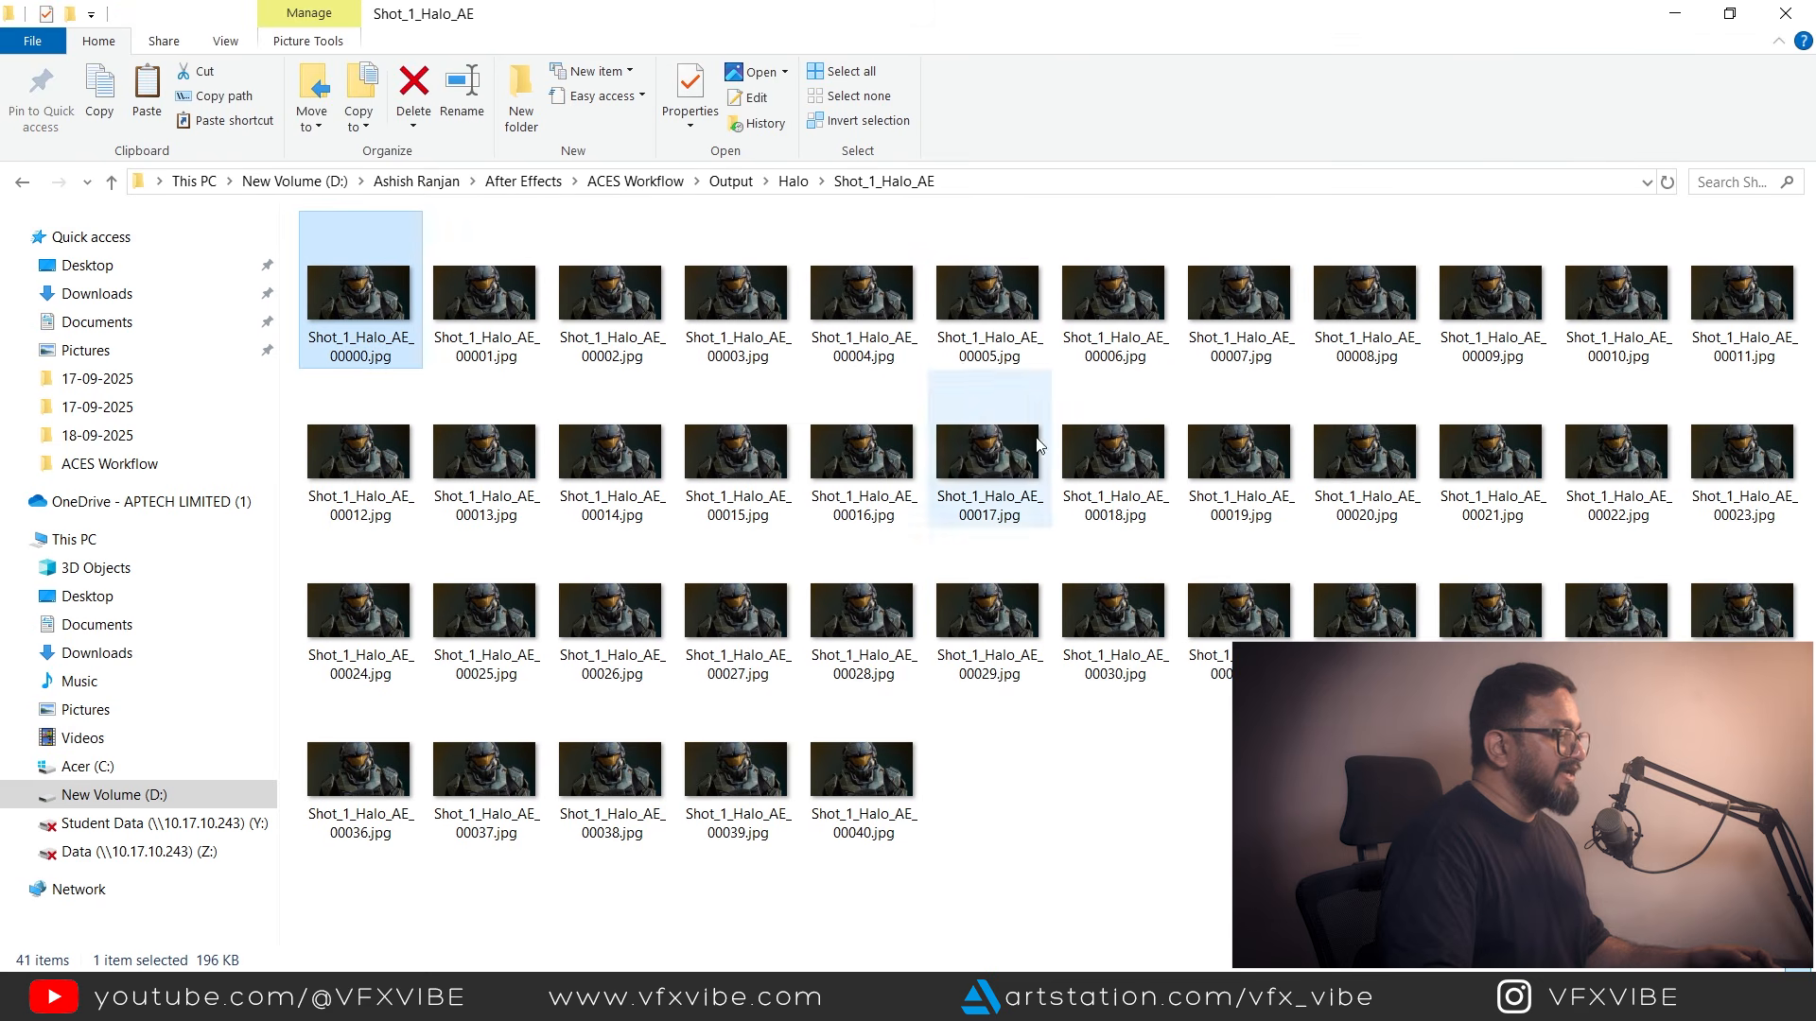
{"action": "key", "text": "Return"}
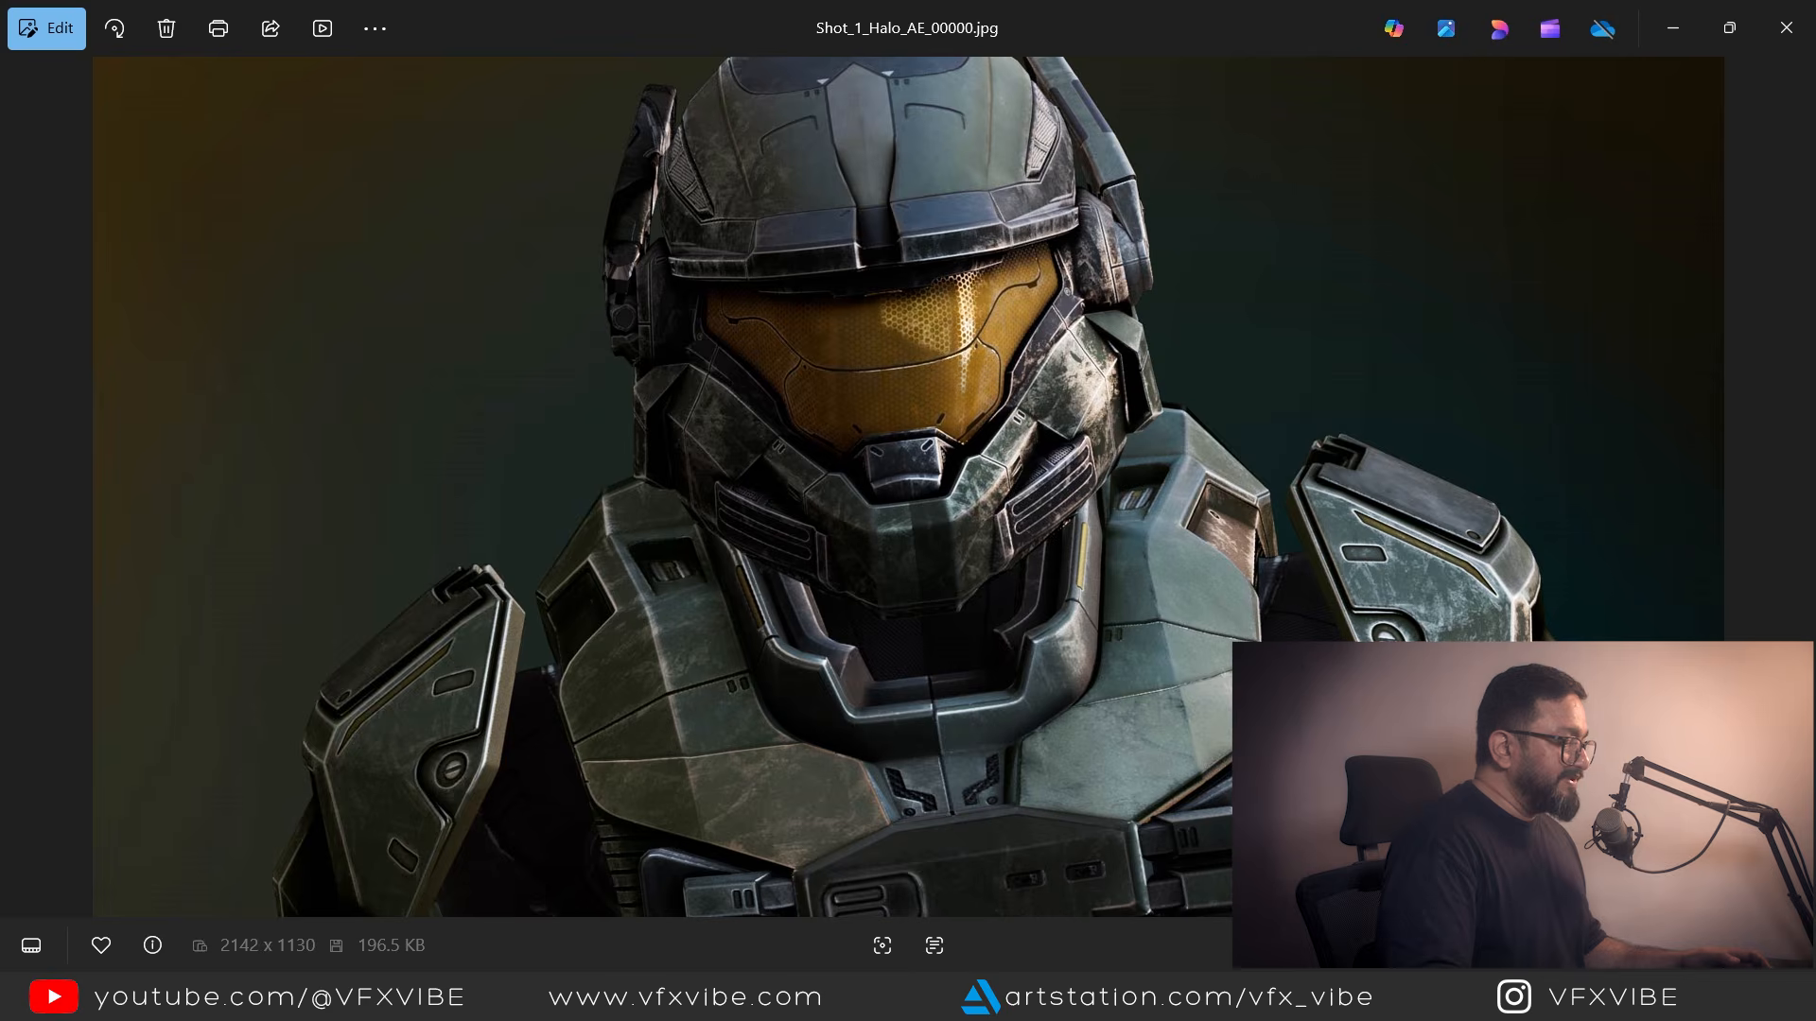
{"action": "key", "text": "alt+Tab"}
{"action": "key", "text": "alt+Tab"}
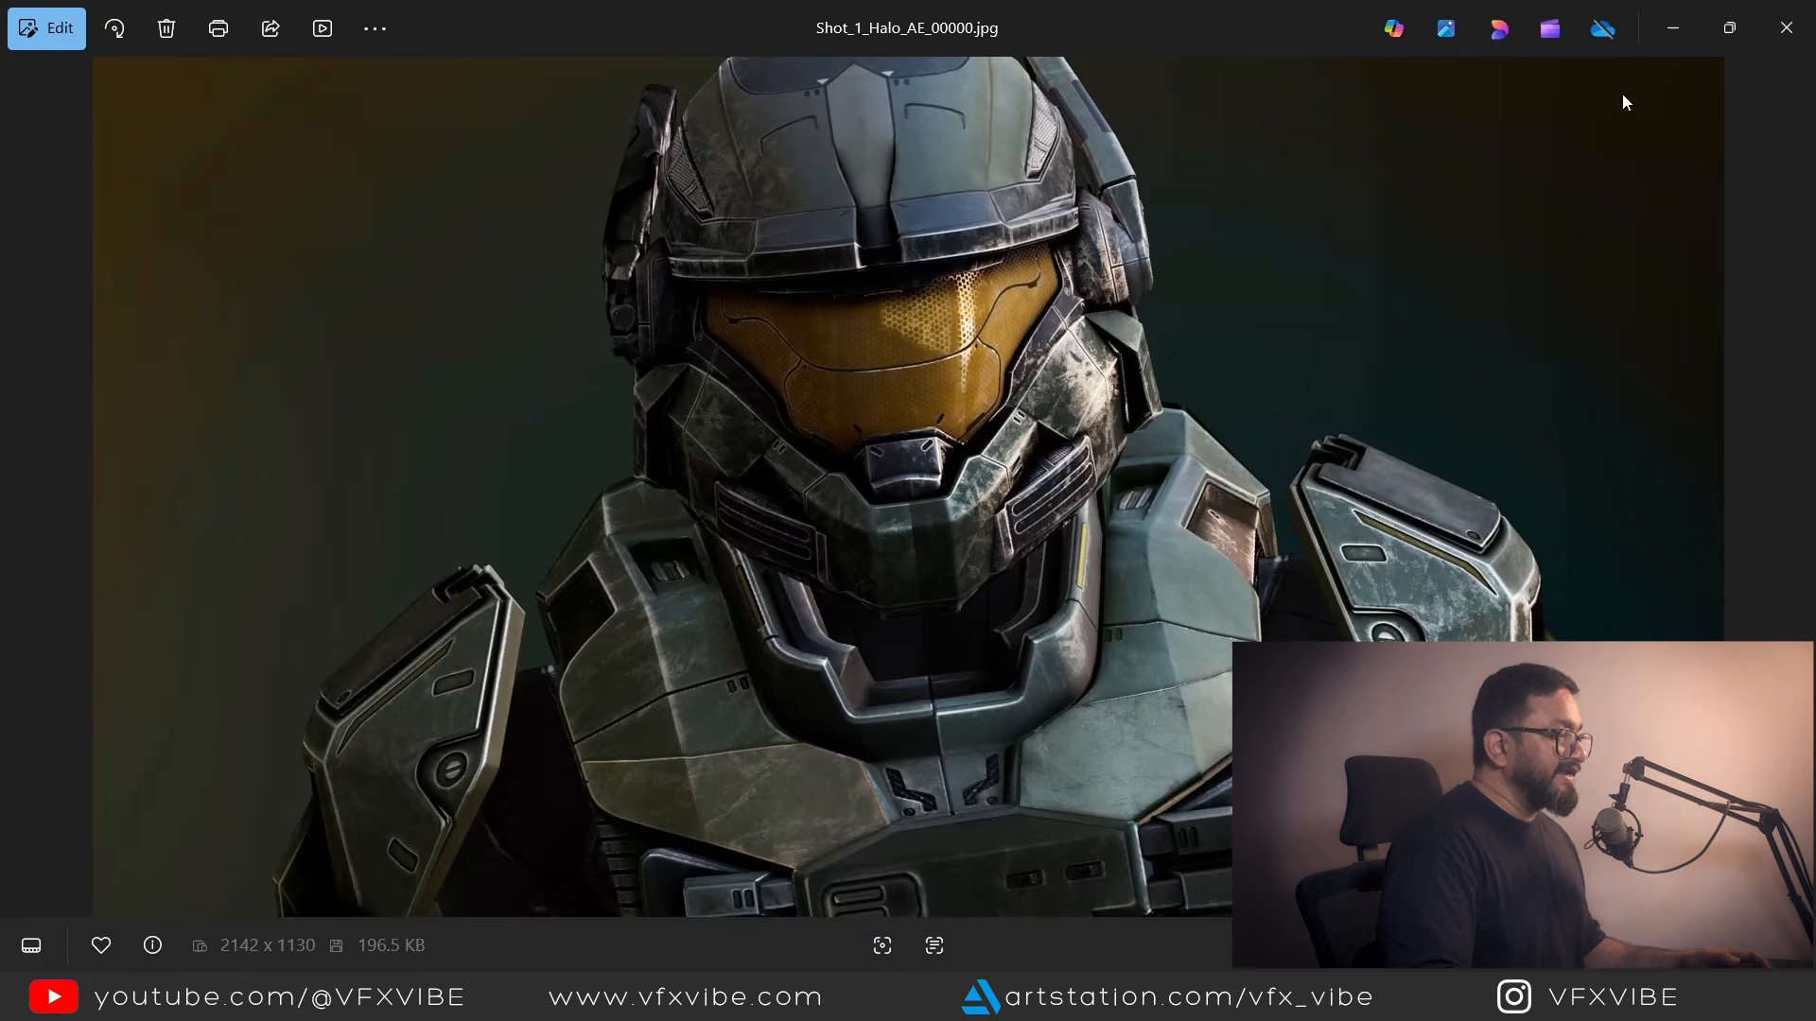
Shrink the image viewer to a small window and place it beside the After Effects composition view to compare colors.
{"action": "left_click", "coordinate": [1728, 27]}
{"action": "left_click_drag", "start_coordinate": [210, 396], "coordinate": [877, 489]}
{"action": "left_click_drag", "start_coordinate": [1089, 512], "coordinate": [283, 147]}
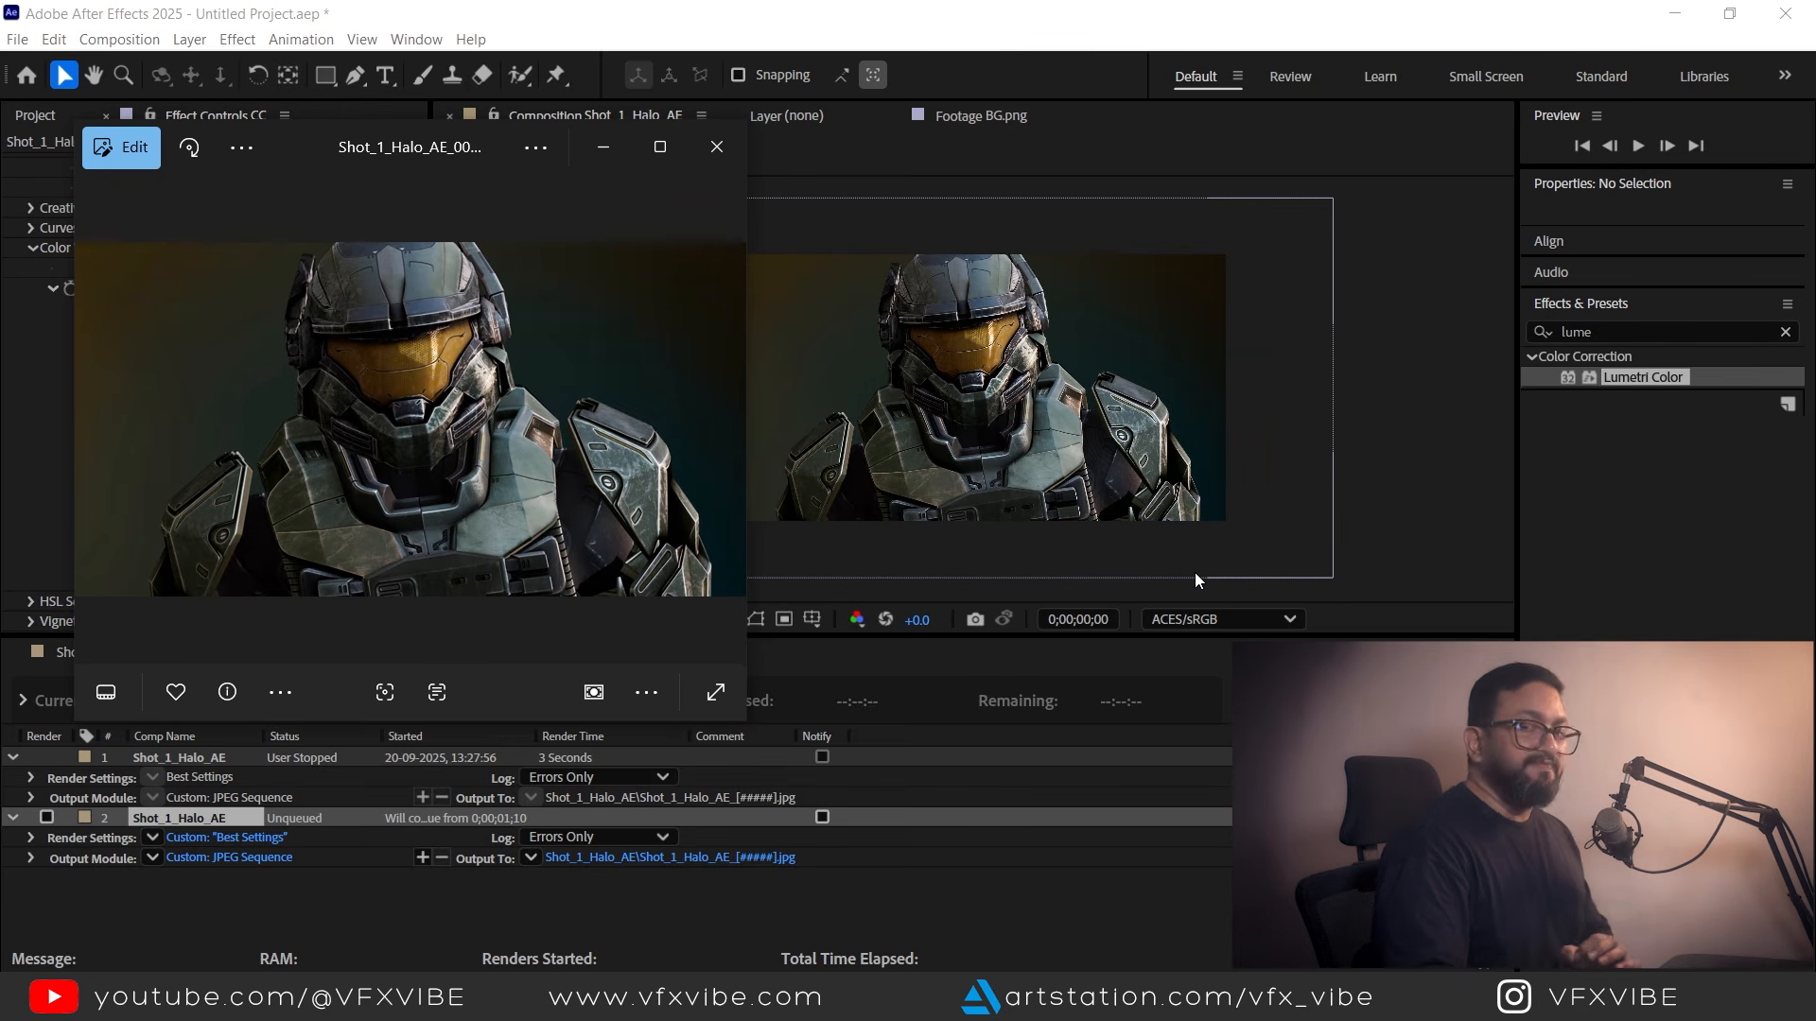